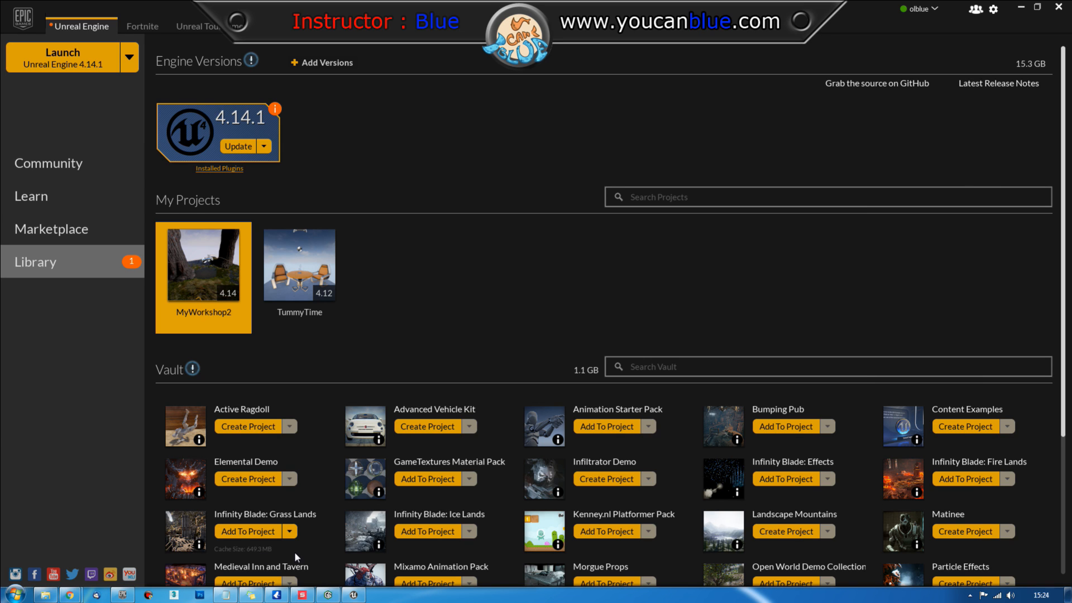
Step: Switch to Chrome and preview the Stone and Stone Marble tile materials in the Quixel Megascans library, leaving the launcher unobstructed
mouse_move(73, 596)
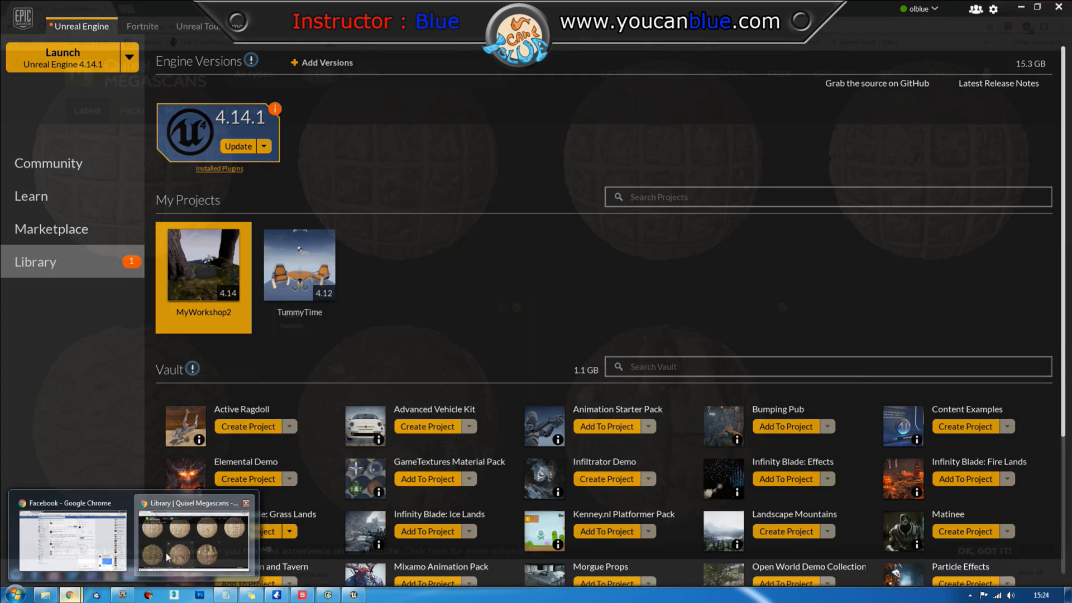
left_click(194, 534)
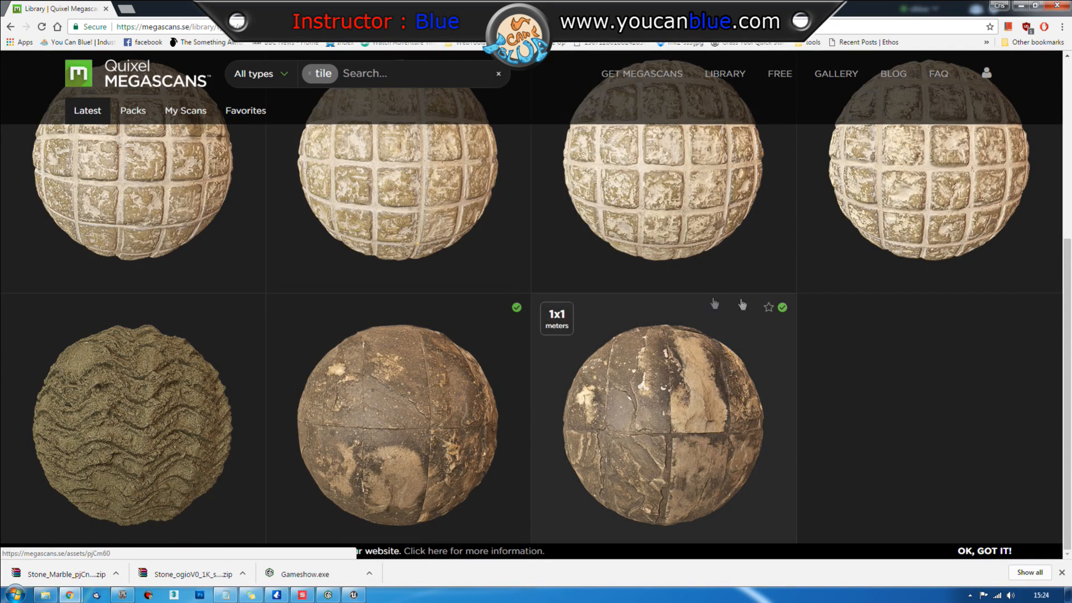
scroll(808, 320, "up", 1)
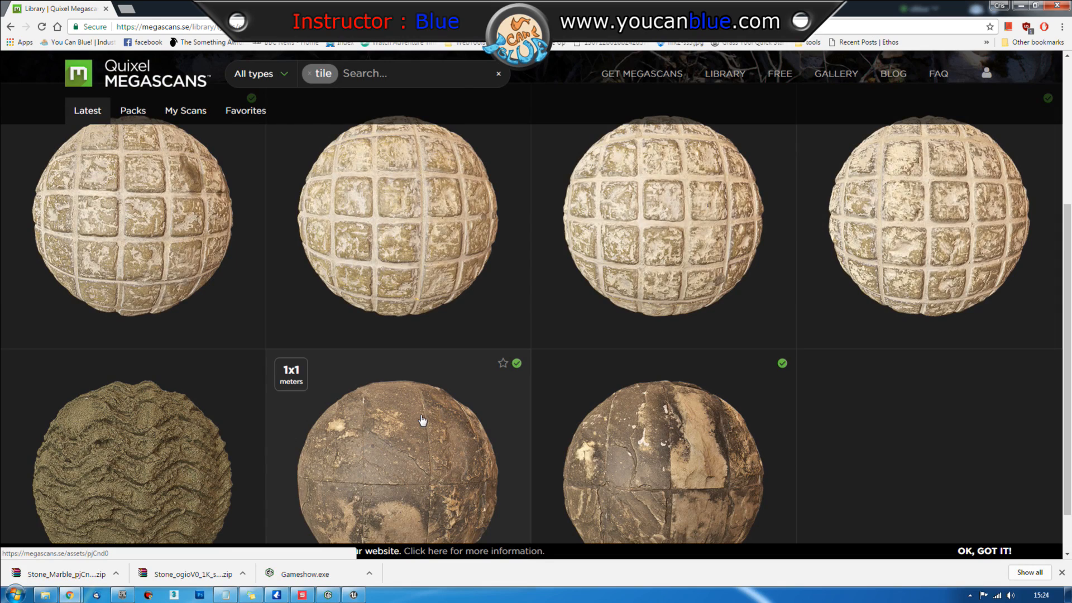
left_click(190, 246)
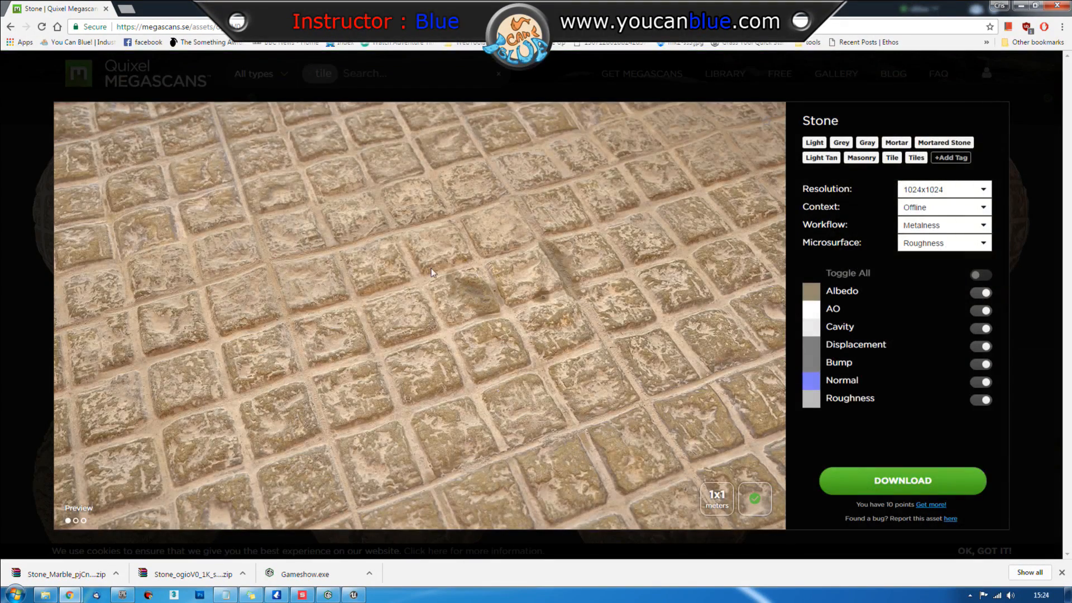
left_click(28, 352)
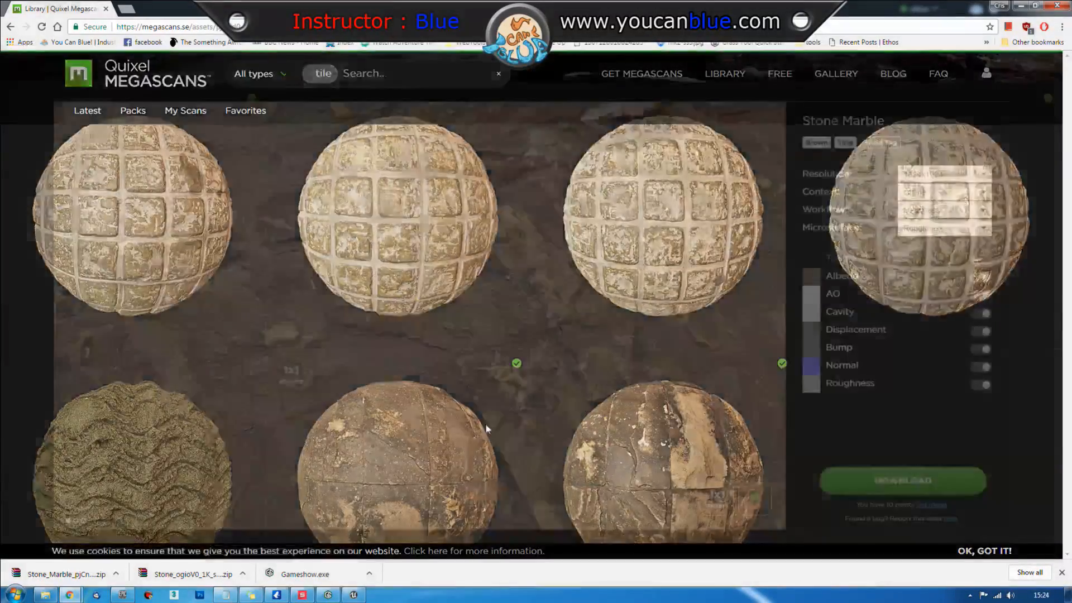
left_click(33, 318)
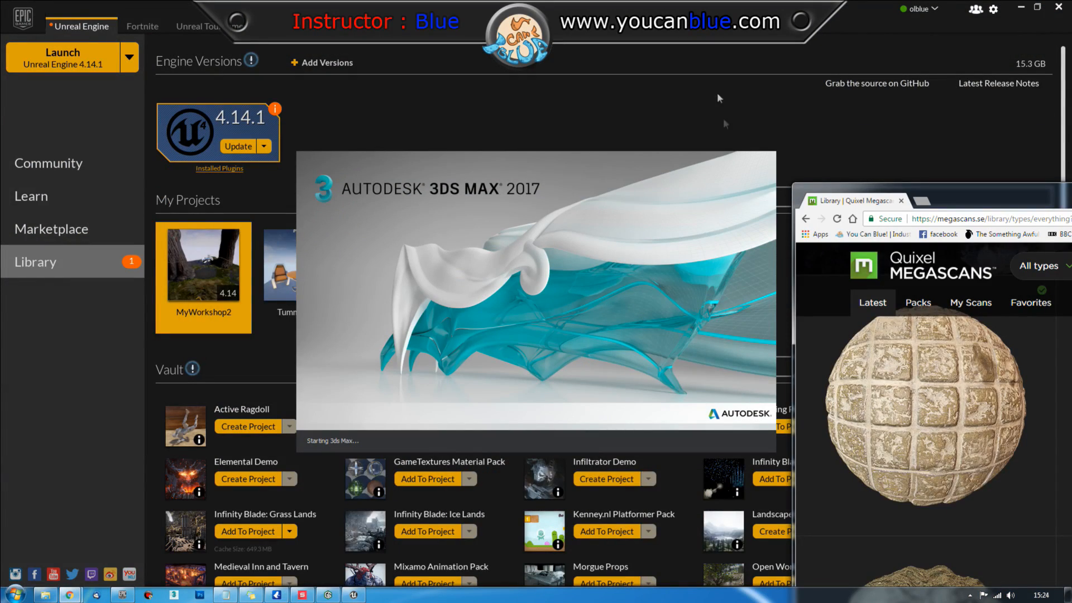
left_click_drag(961, 193, 1071, 10)
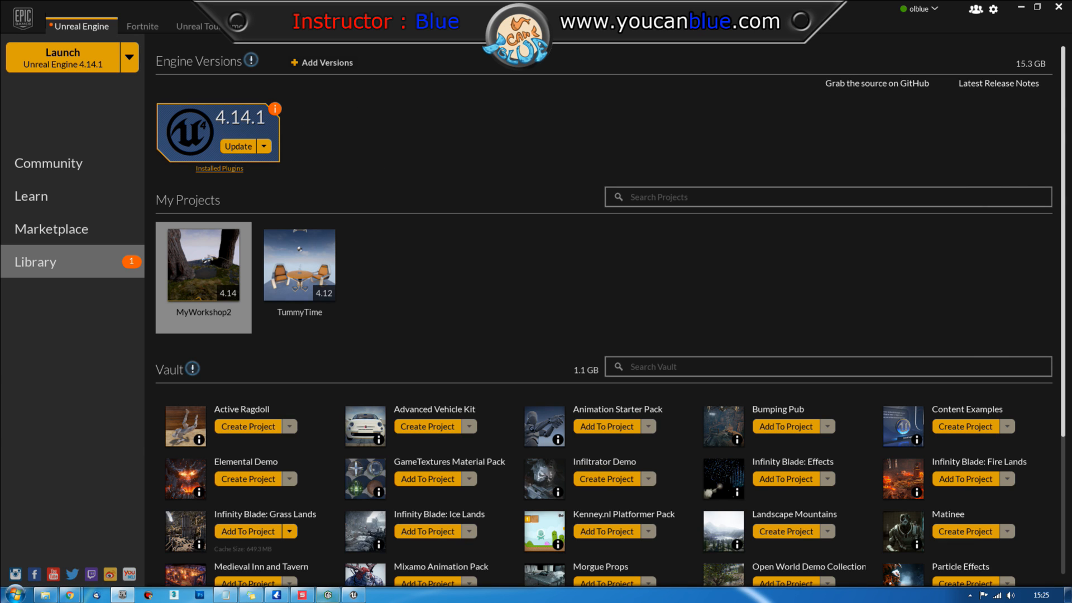
Step: Quit the open Megascans Studio session and relaunch Megascans Studio
left_click(306, 598)
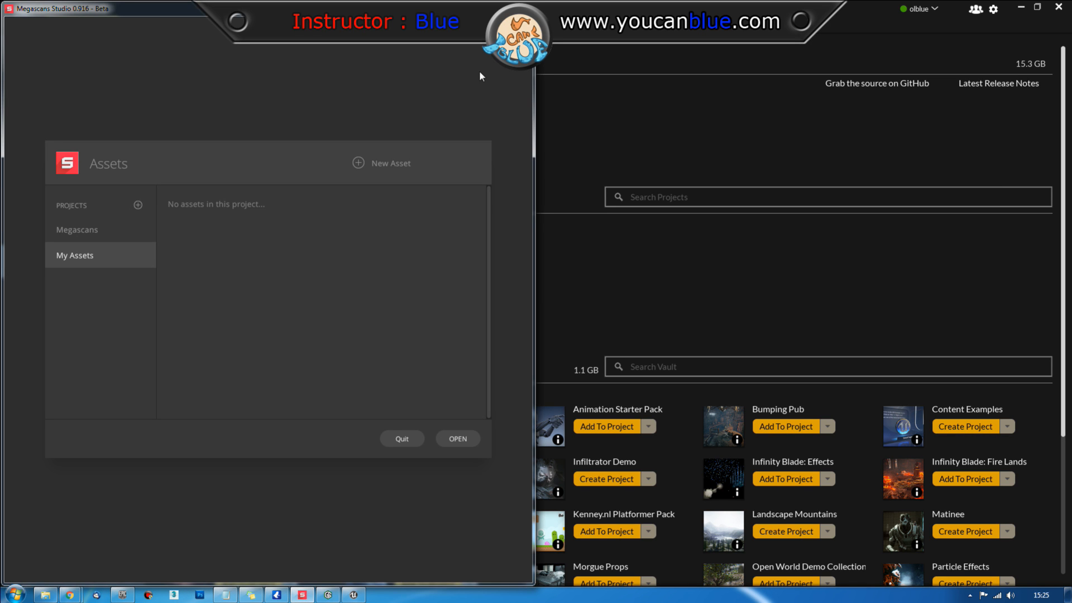
left_click(402, 438)
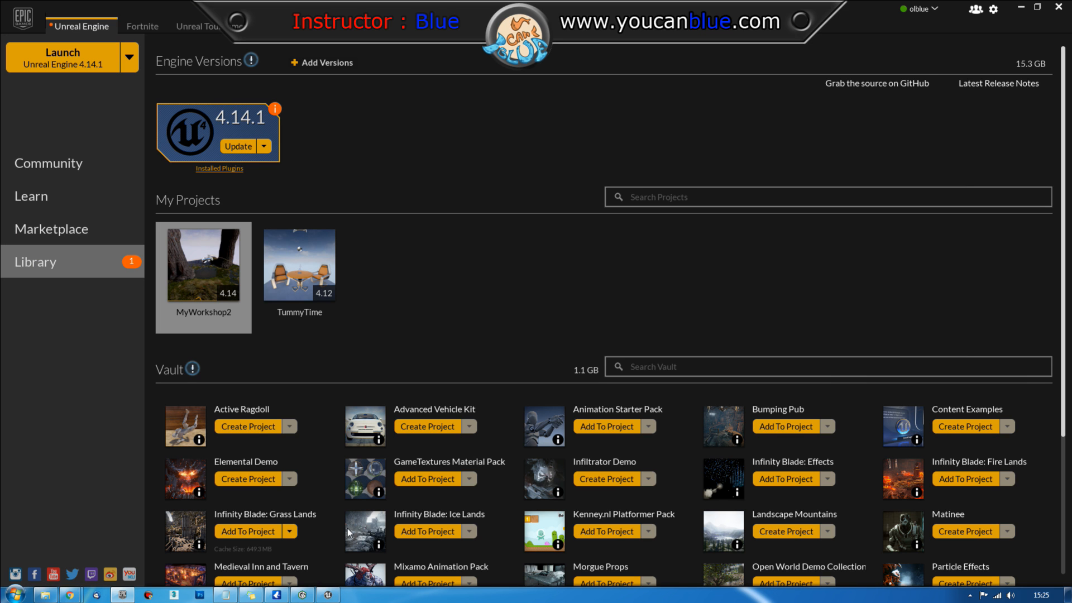
key("super")
type("mega")
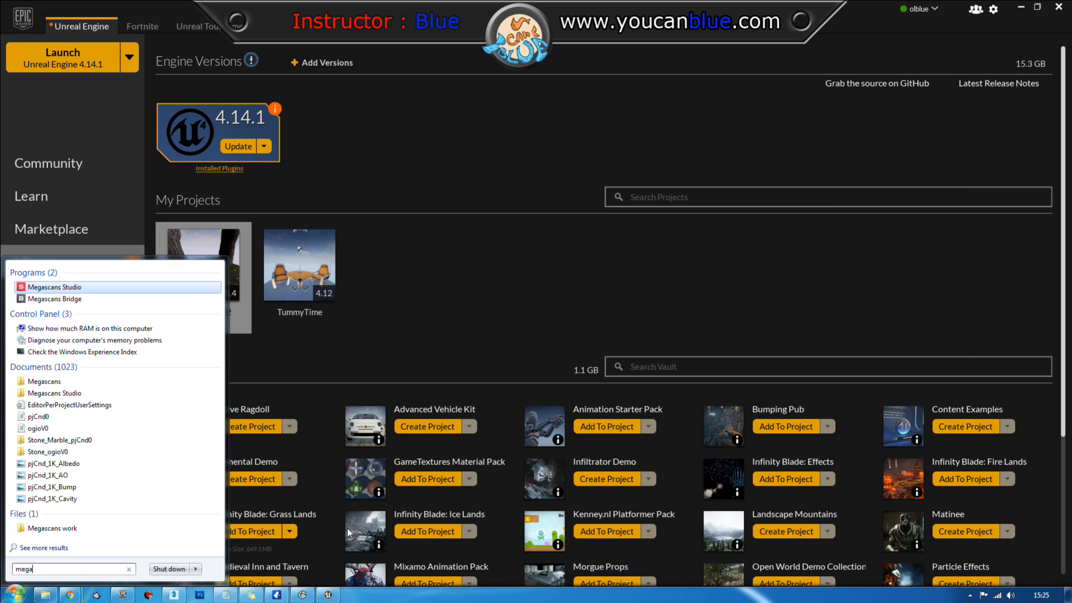
key("Escape")
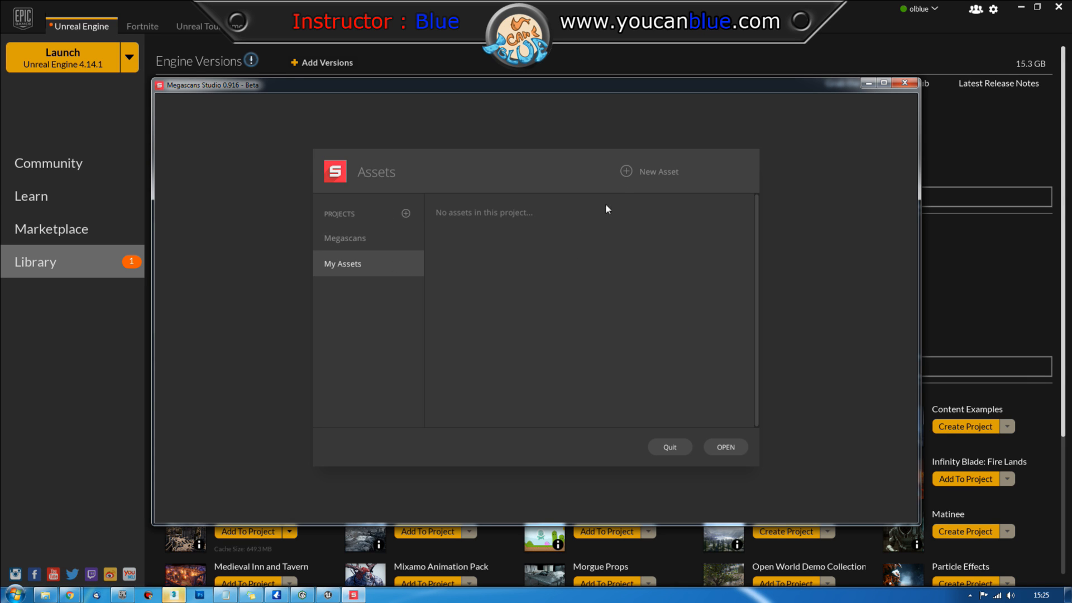
Step: Create a new asset named "Tiled to organic area" with 2x2 m ground size, 2048 px resolution and Metalness workflow, in a maximized window
left_click(627, 171)
left_click(553, 264)
type("Ti")
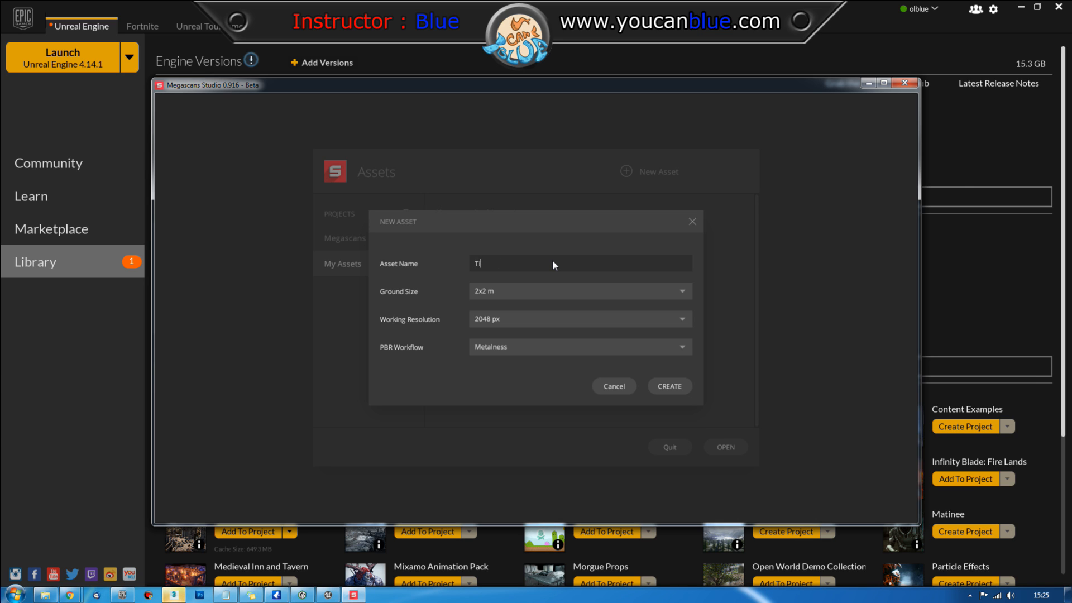
type("led to organ")
left_click(517, 318)
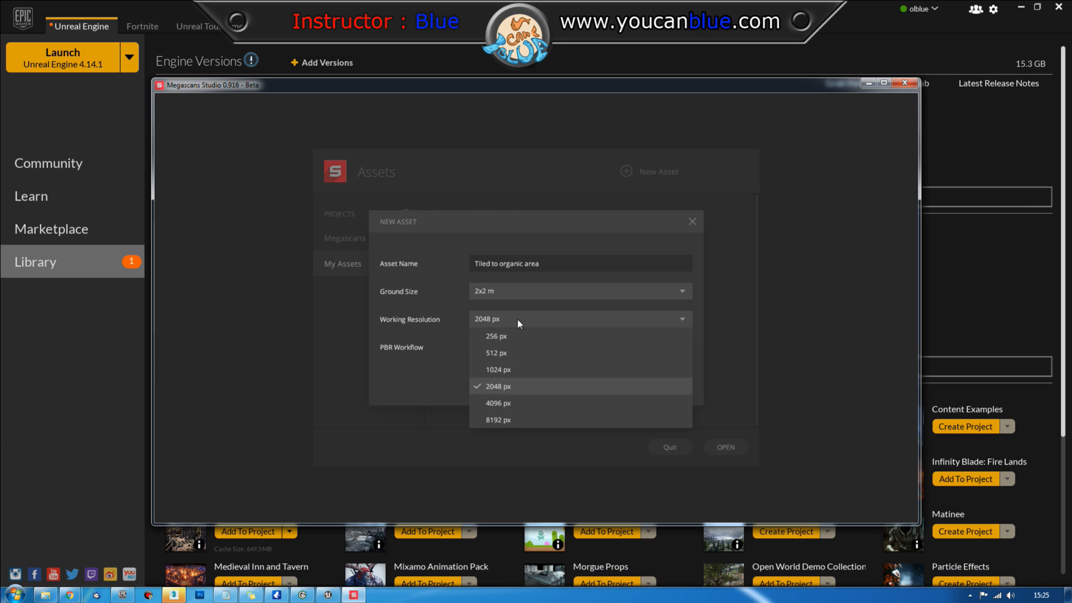
left_click(519, 317)
left_click(522, 345)
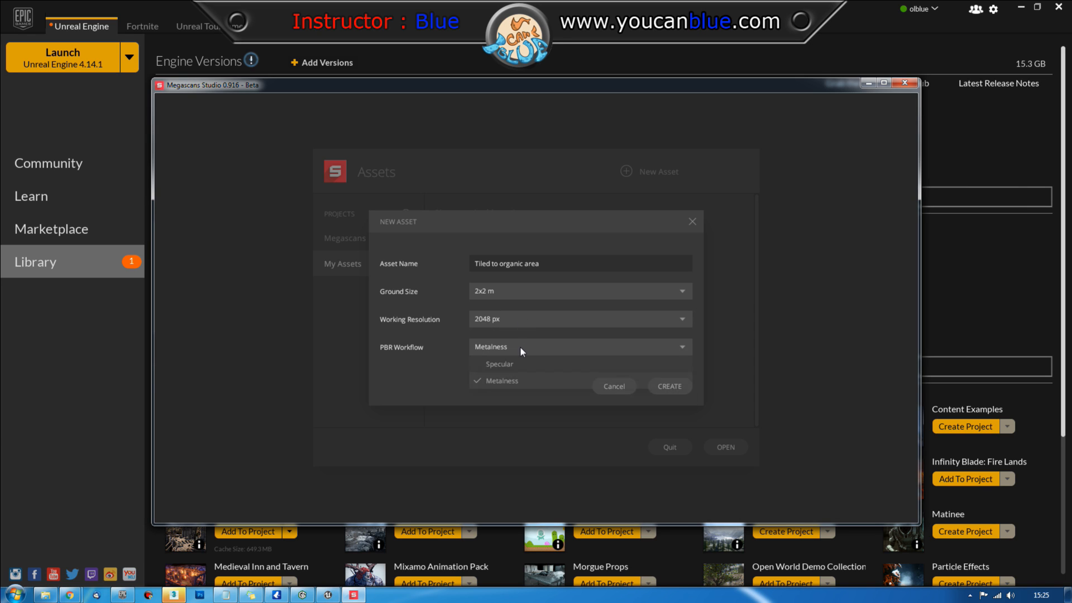
left_click(521, 346)
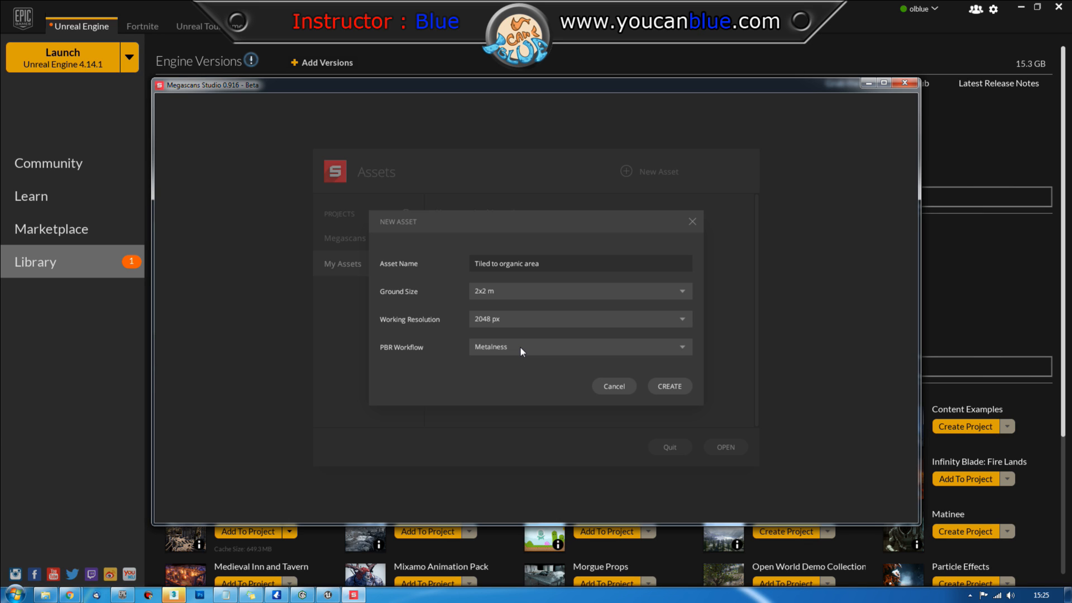
left_click(673, 386)
left_click(883, 83)
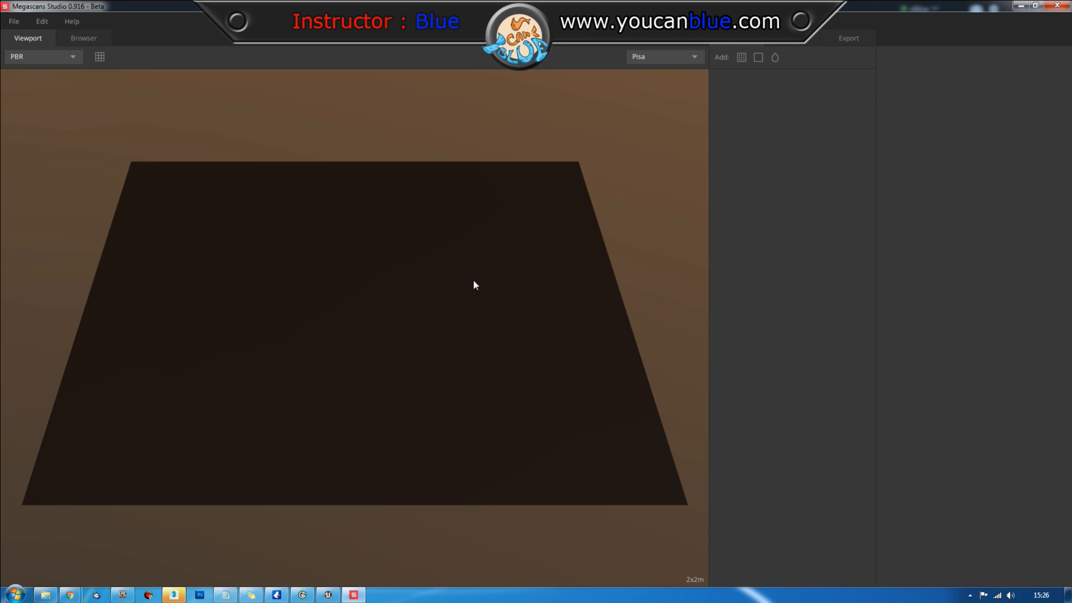
Step: Add the stone tiled floor material from the library as the asset's first surface layer
scroll(470, 282, "down", 2)
left_click_drag(346, 320, 461, 264)
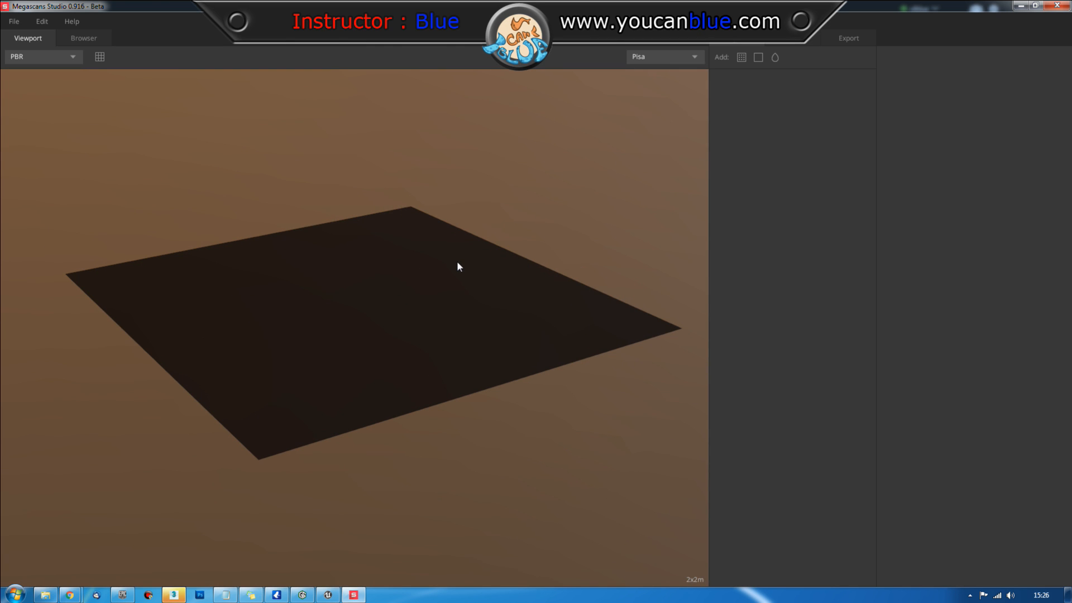
left_click_drag(445, 266, 451, 287)
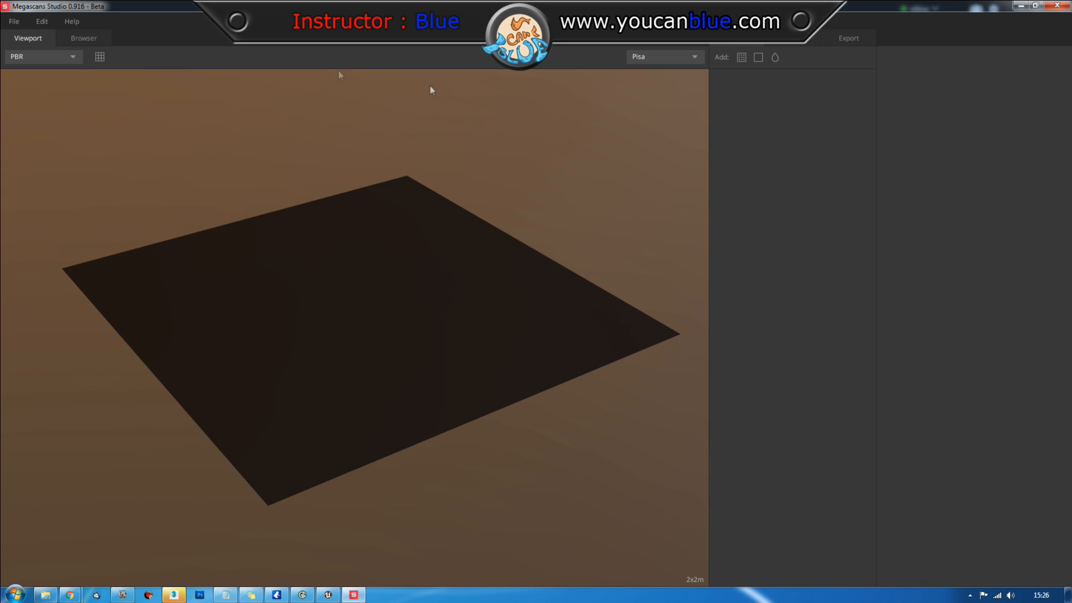
left_click(742, 58)
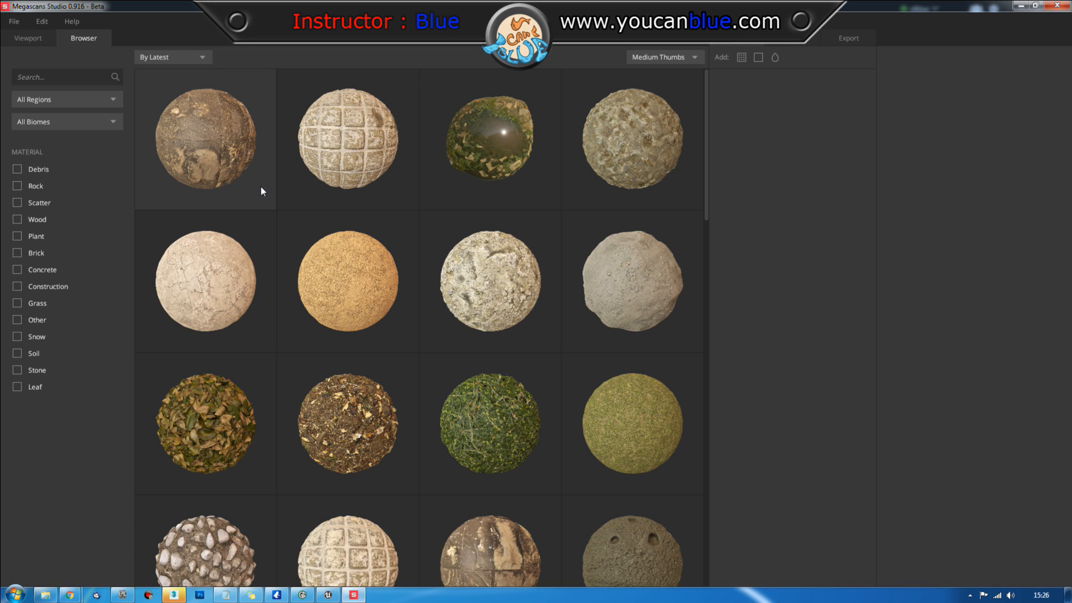
double_click(353, 139)
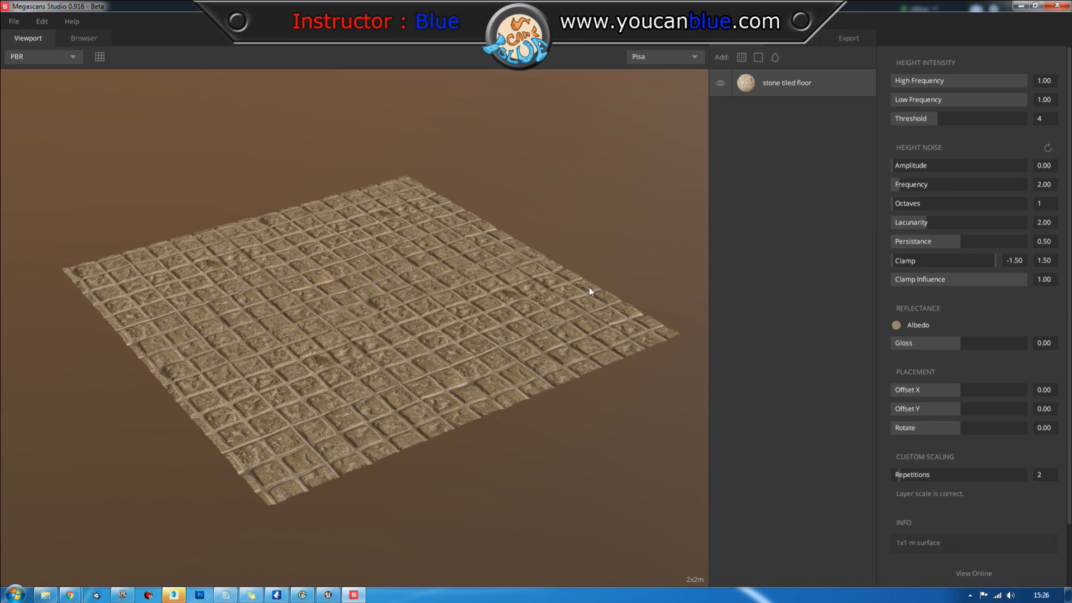
Step: Set the stone tiled floor's placement to Offset X -0.03 and Offset Y -0.09, with rotation kept at 0.00
left_click_drag(402, 376, 476, 388)
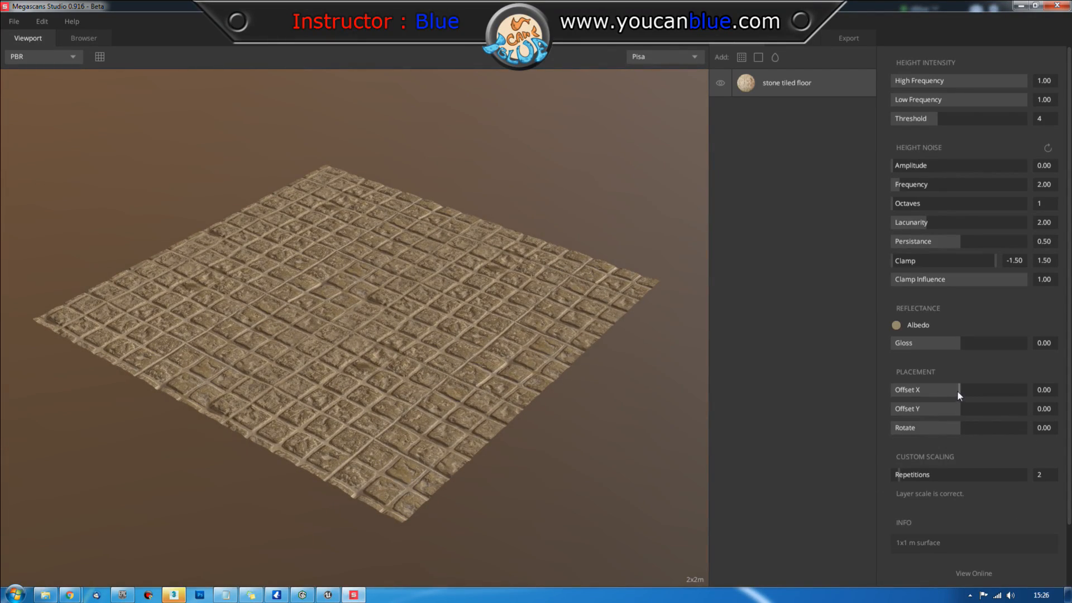
left_click_drag(958, 390, 954, 391)
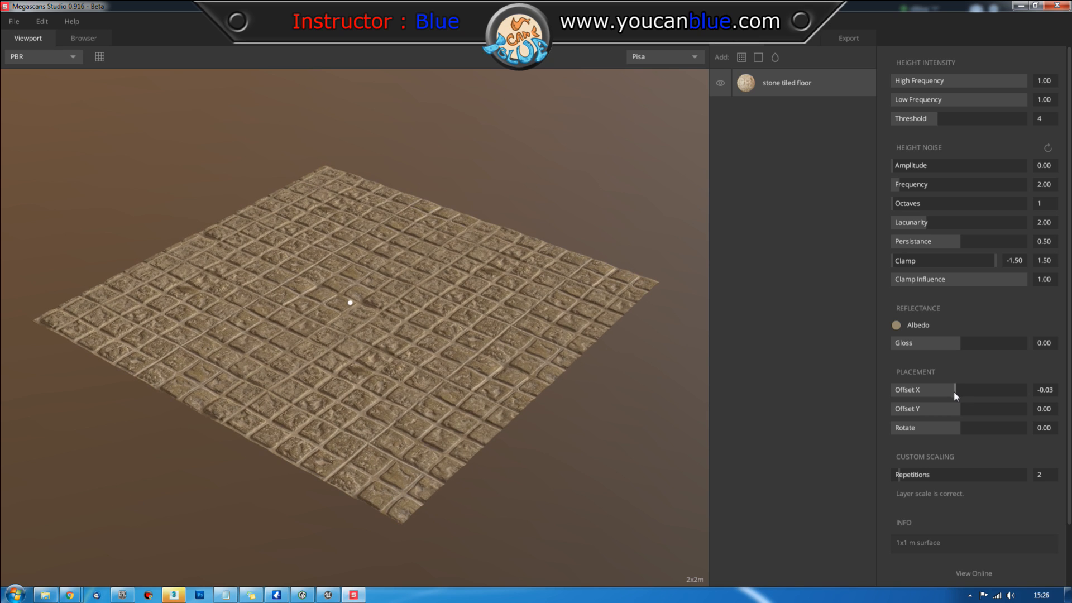
left_click_drag(960, 407, 947, 406)
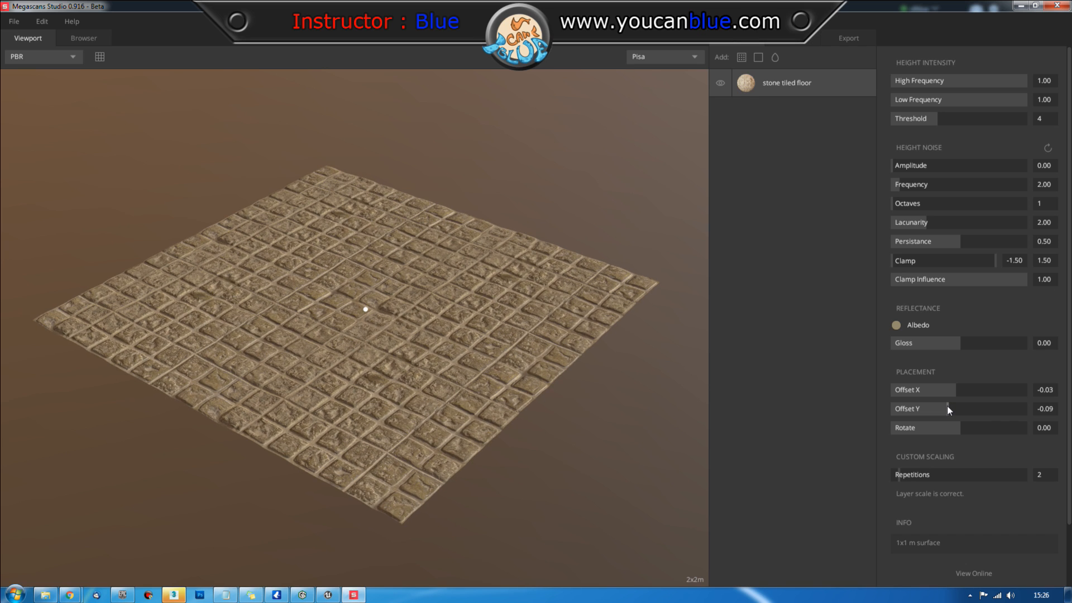
left_click_drag(430, 443, 401, 425)
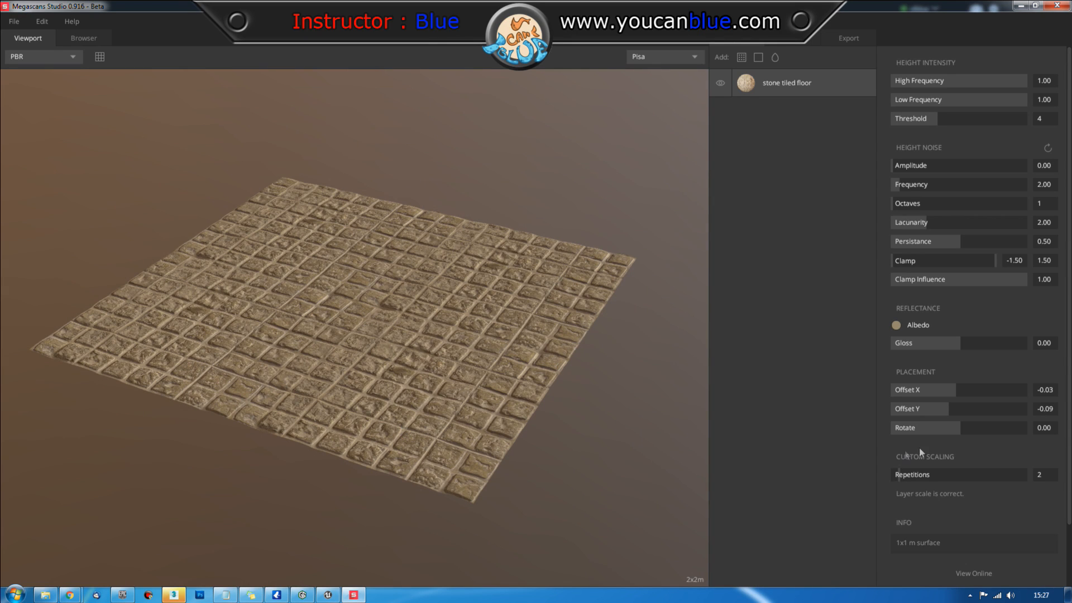
mouse_move(961, 429)
left_mouse_down()
mouse_move(924, 431)
mouse_move(957, 430)
left_mouse_up()
Step: Set the stone tiled floor's height noise to amplitude 1.91, frequency 2.24 and lacunarity 1.50
left_click_drag(911, 168, 907, 166)
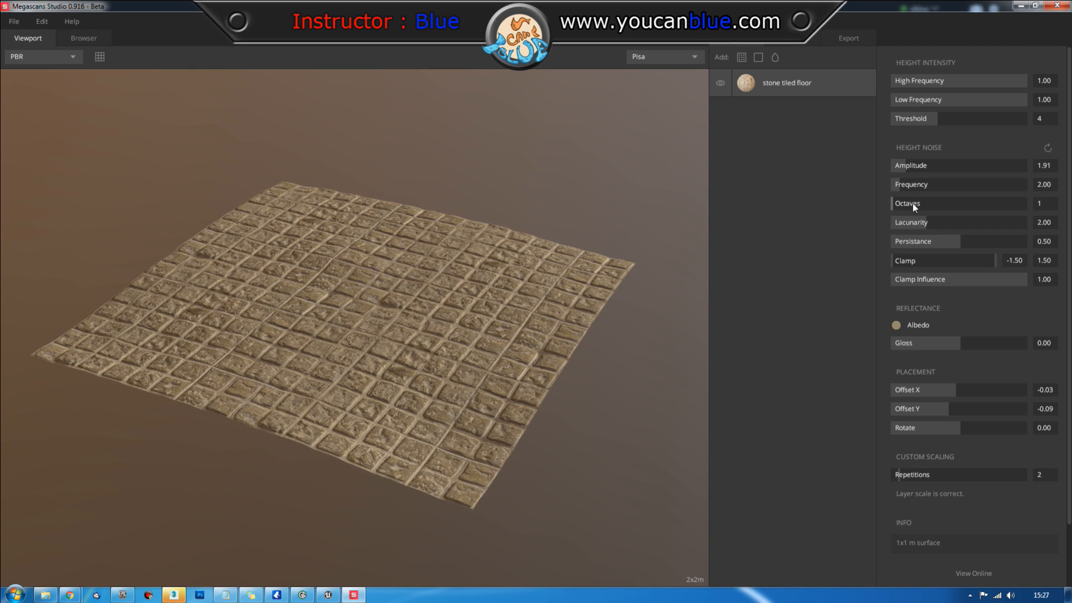
left_click_drag(897, 263, 874, 262)
mouse_move(898, 183)
left_mouse_down()
mouse_move(913, 185)
mouse_move(900, 187)
left_mouse_up()
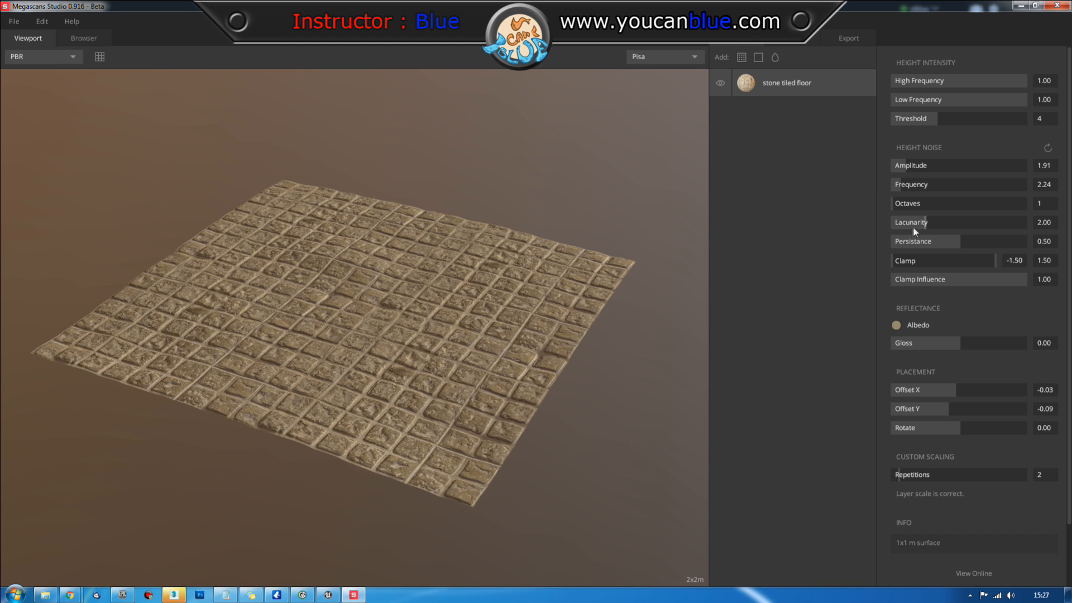
left_click_drag(923, 226, 953, 215)
Step: Try a clamp influence of 0.14 on the tiled floor's height noise and return it to 1.00
left_click_drag(1023, 278, 906, 275)
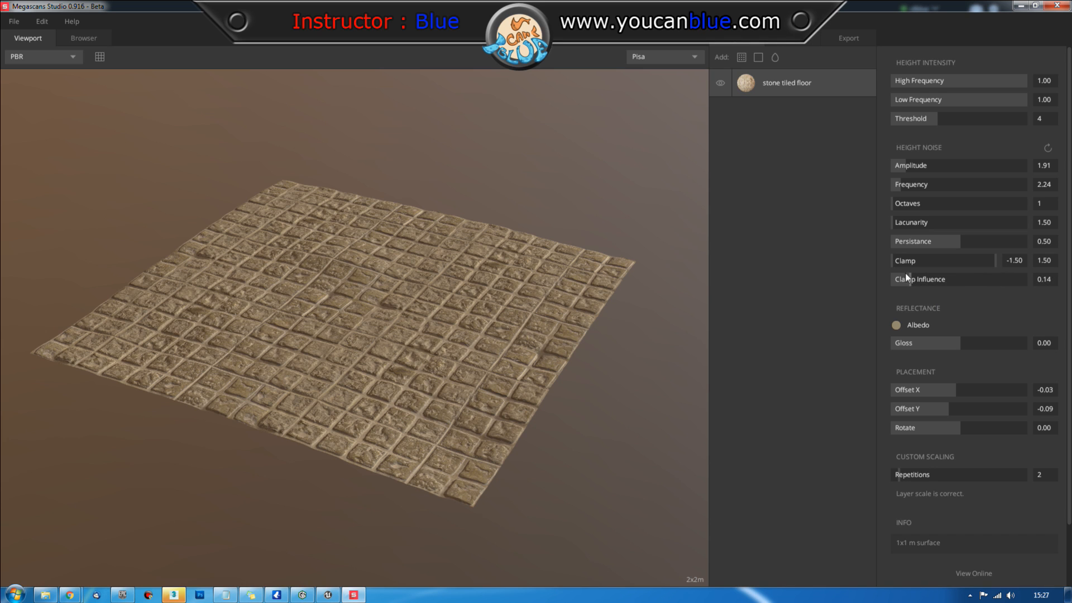
scroll(897, 262, "down", 1)
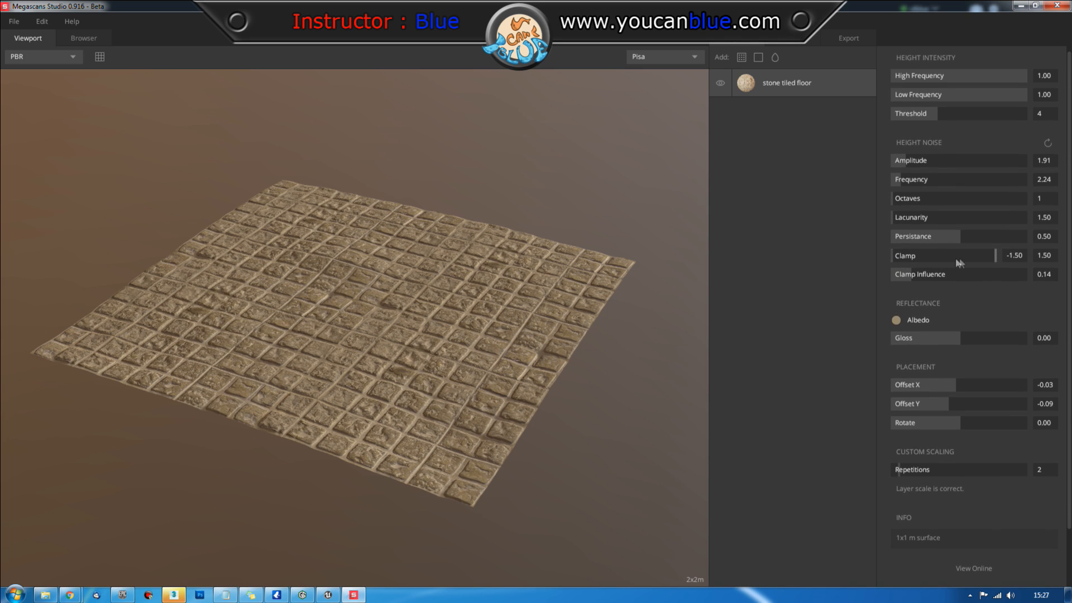
scroll(1000, 259, "down", 1)
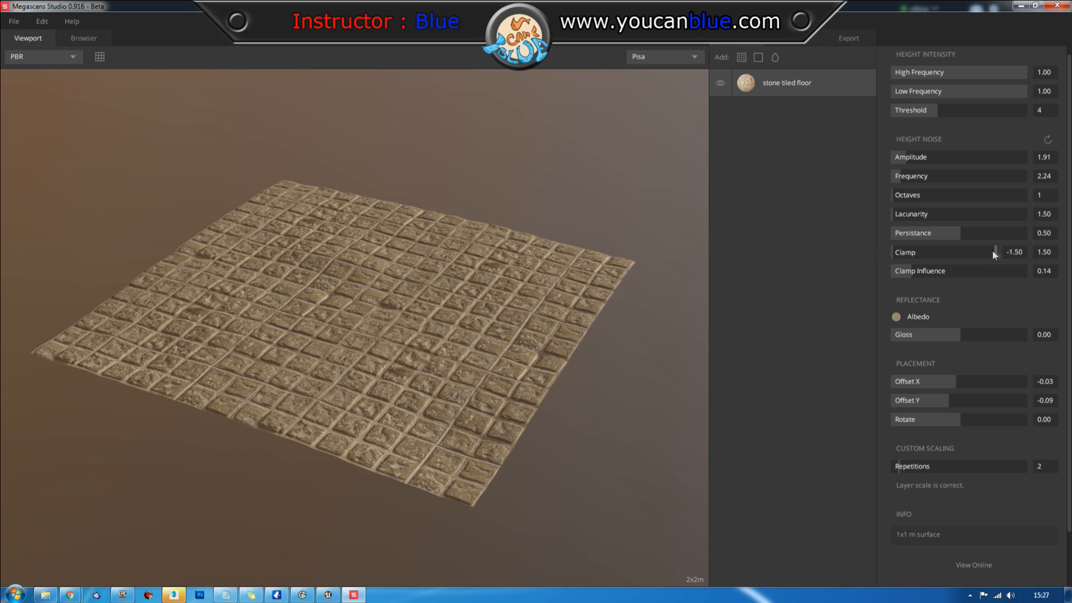
scroll(921, 252, "down", 1)
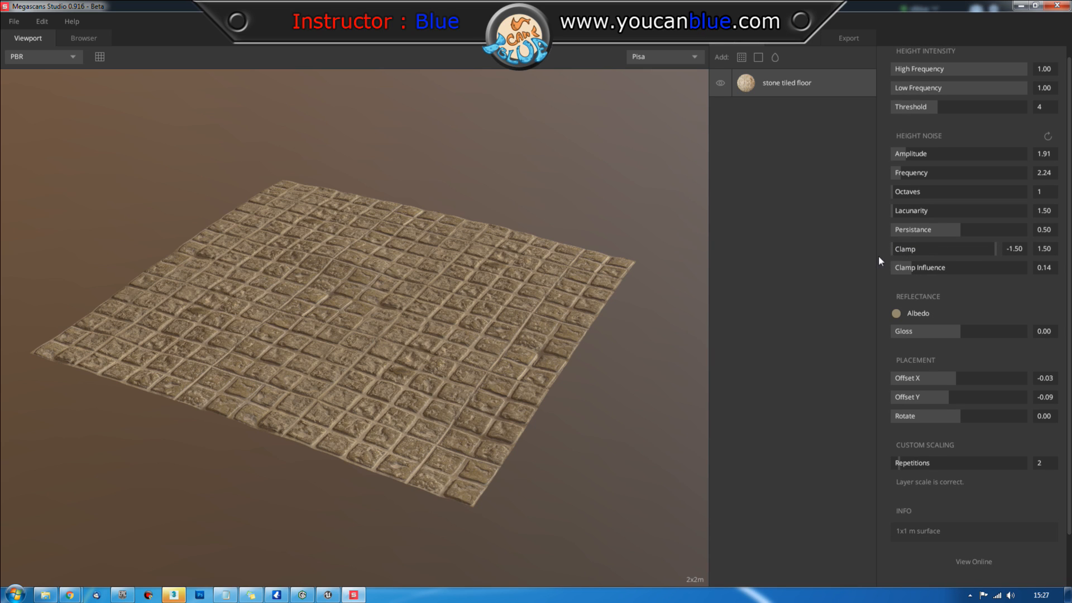
scroll(900, 254, "down", 1)
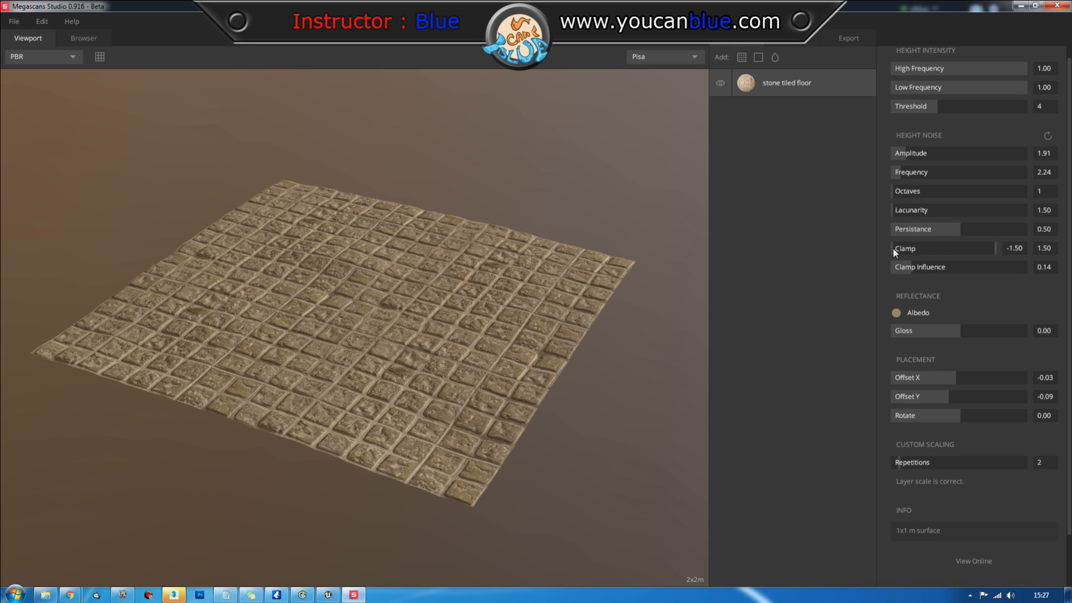
scroll(916, 248, "down", 1)
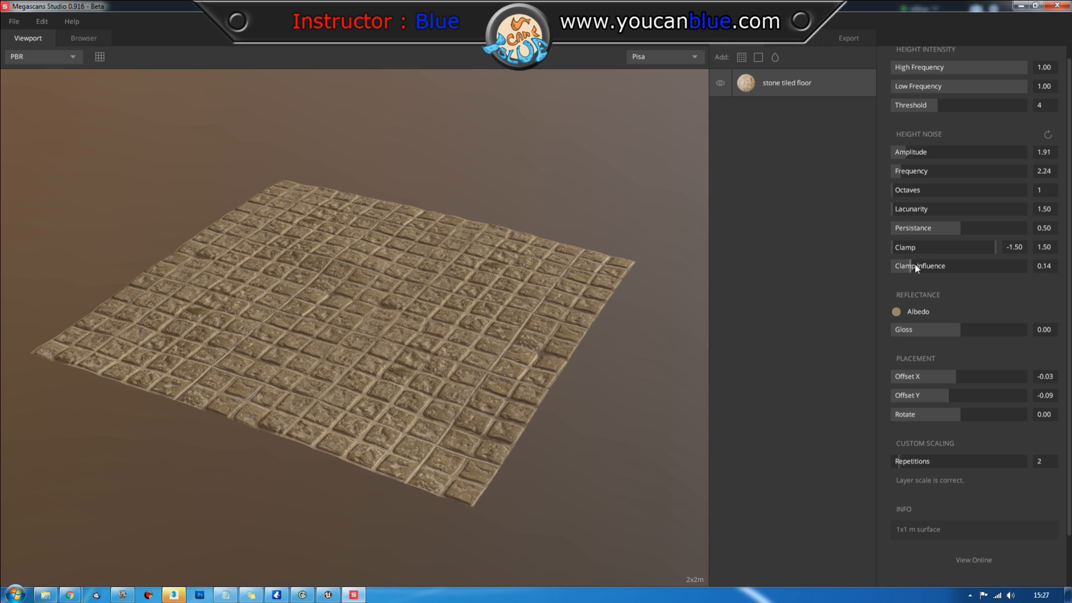
left_click_drag(913, 265, 1040, 269)
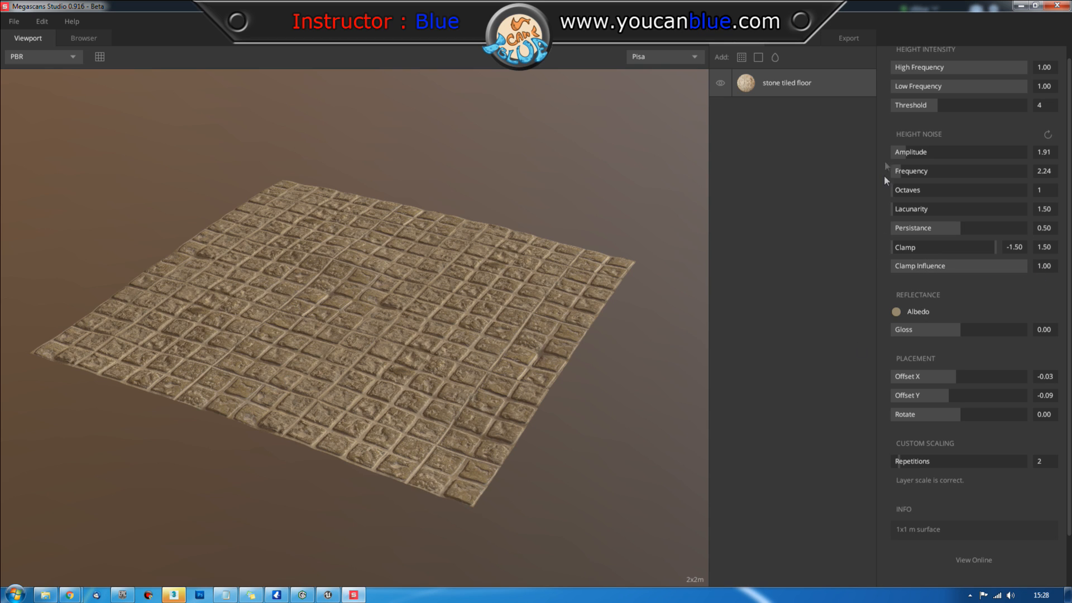
scroll(885, 134, "up", 1)
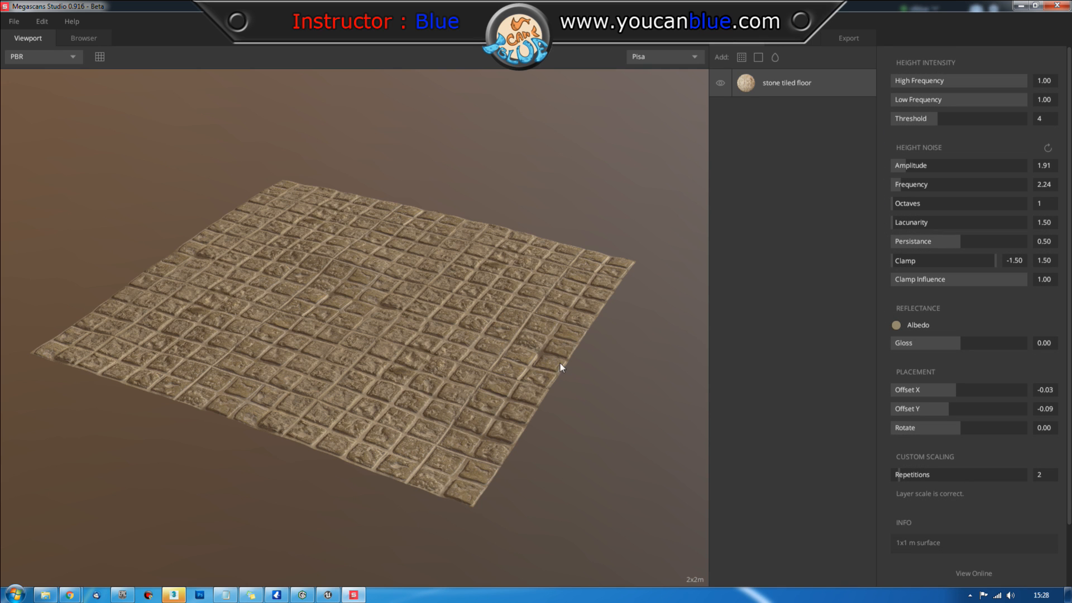
left_click_drag(472, 357, 414, 382)
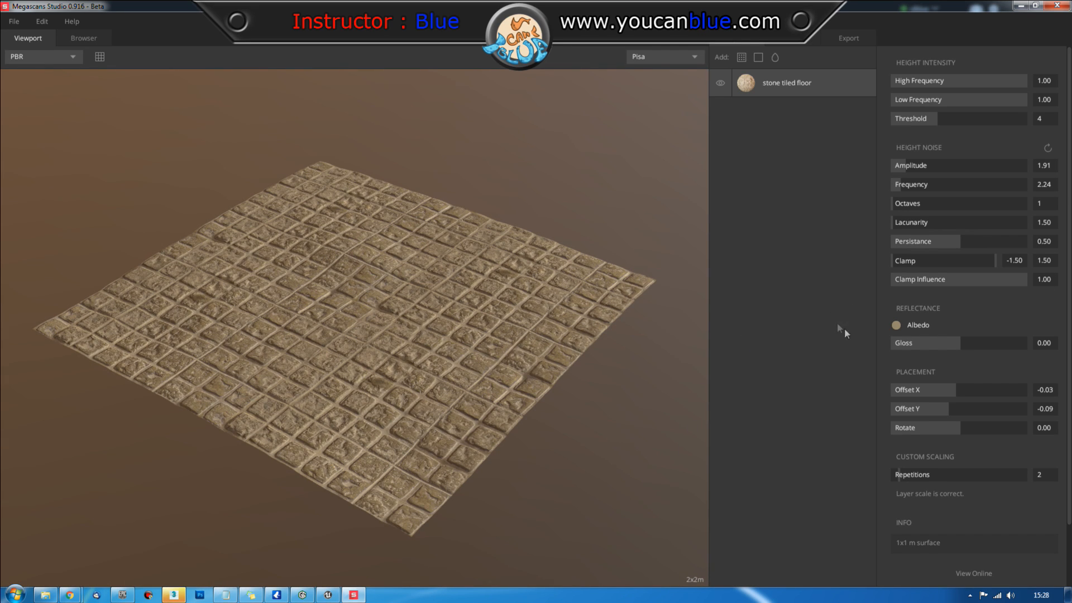
Step: Add the Soil Dirt surface from the material library as a new layer above the stone tiled floor
left_click(743, 58)
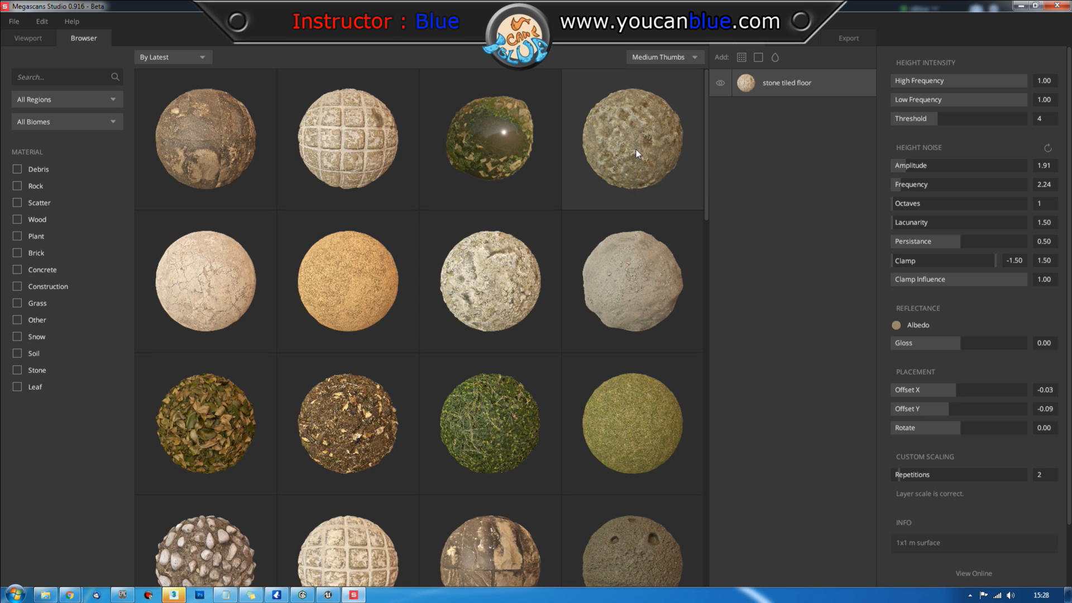
left_click_drag(708, 146, 735, 306)
scroll(687, 483, "down", 3)
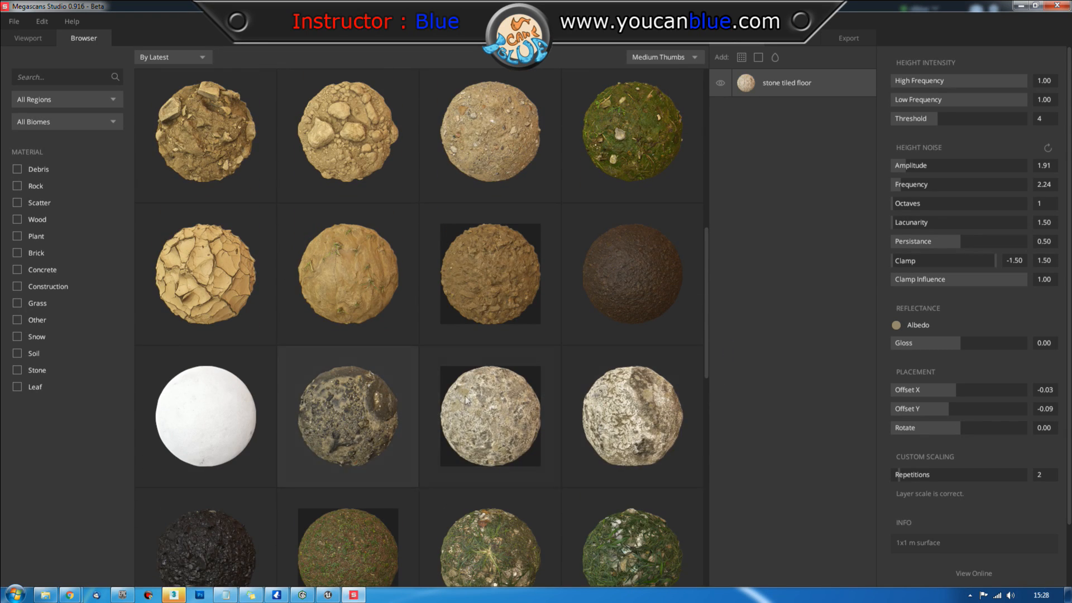
left_click_drag(708, 324, 711, 314)
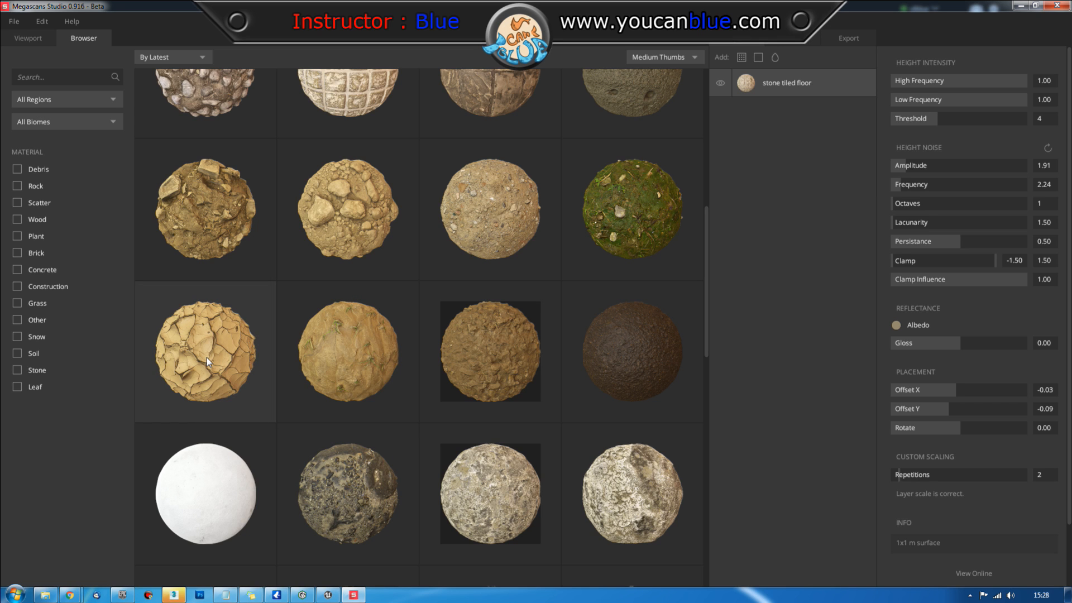
double_click(326, 197)
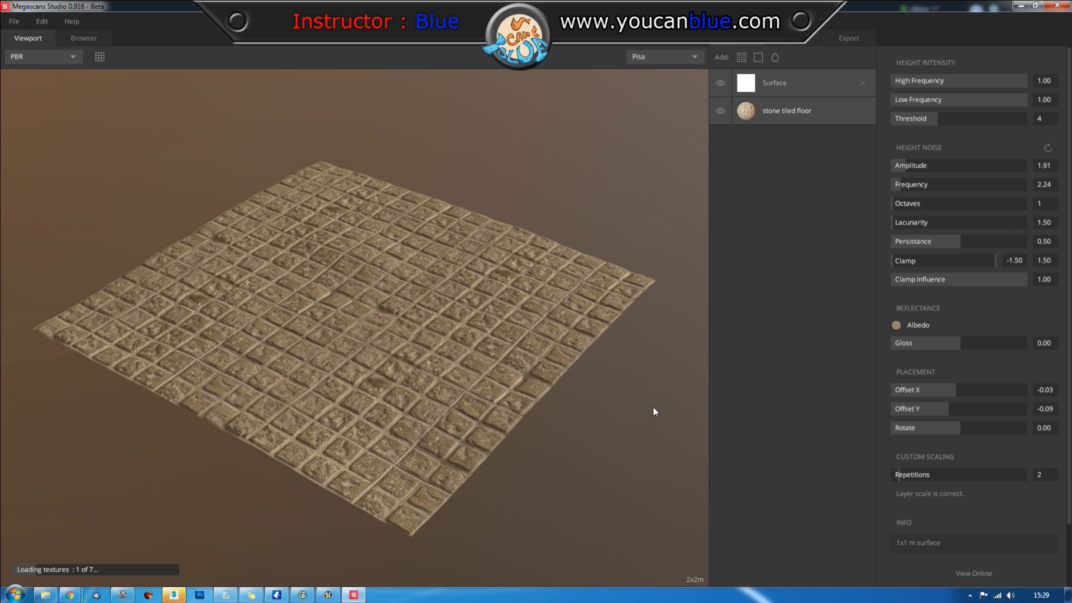
left_click_drag(470, 455, 440, 435)
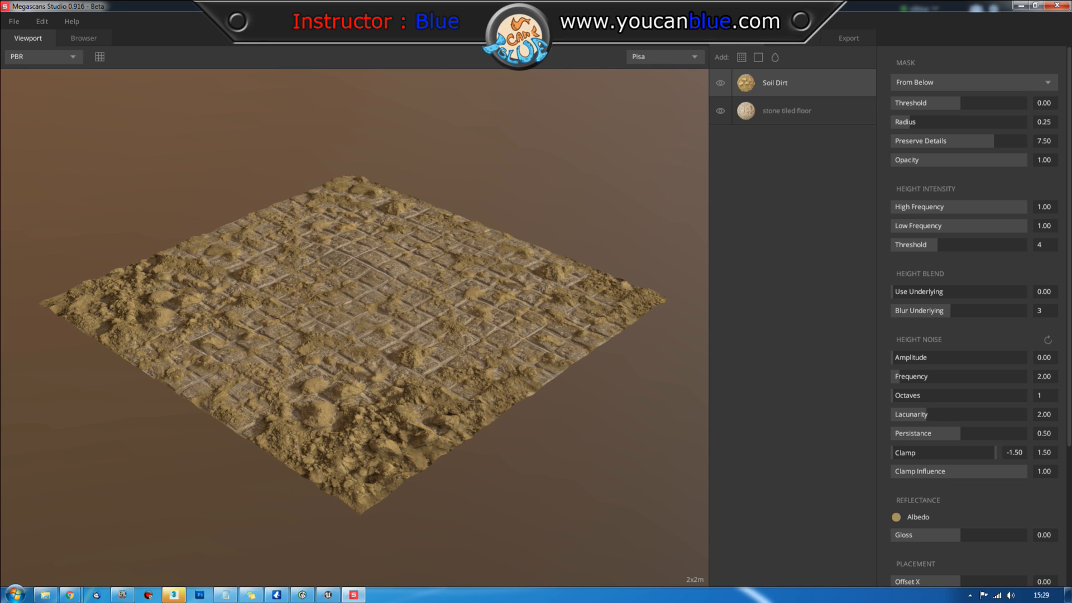
Step: Set the Soil Dirt layer's height blend Use Underlying to 1.00 so the dirt follows the tiles' relief
key("alt+Tab")
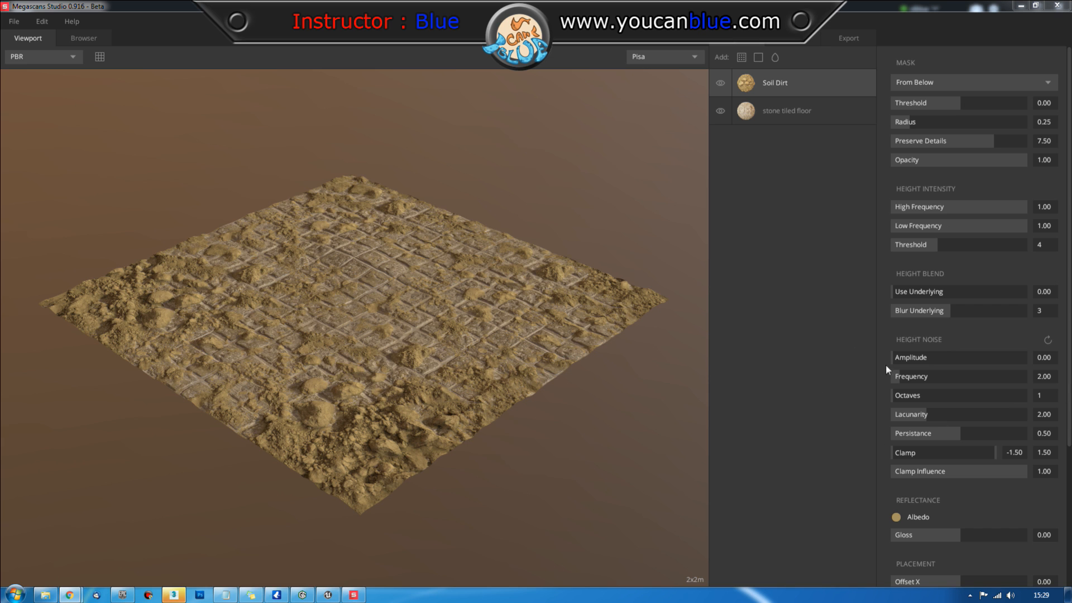
left_click_drag(894, 292, 1068, 288)
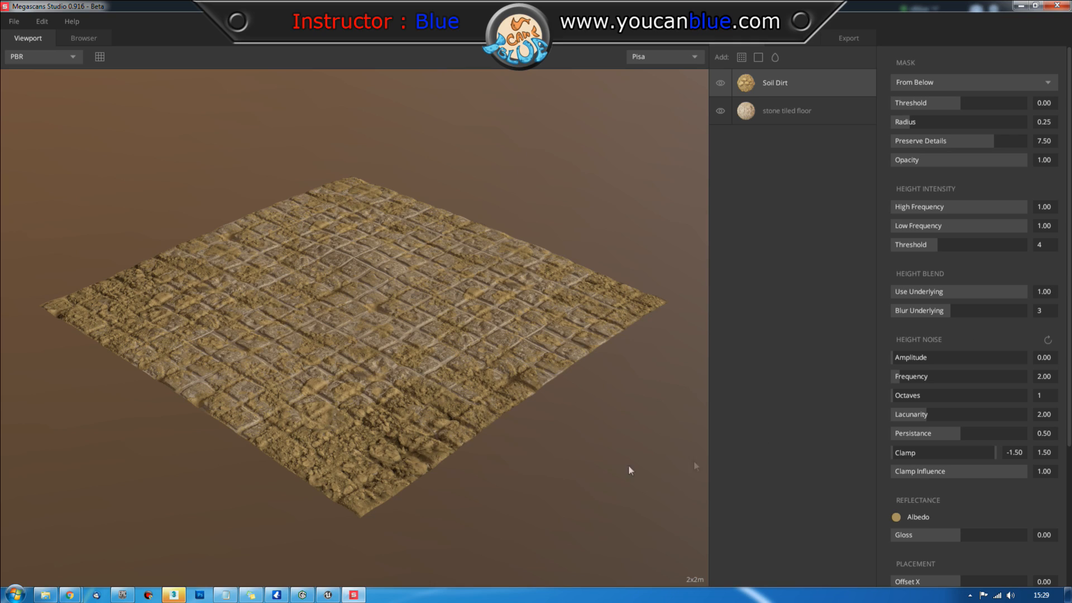
left_click_drag(383, 445, 427, 408)
scroll(419, 440, "up", 3)
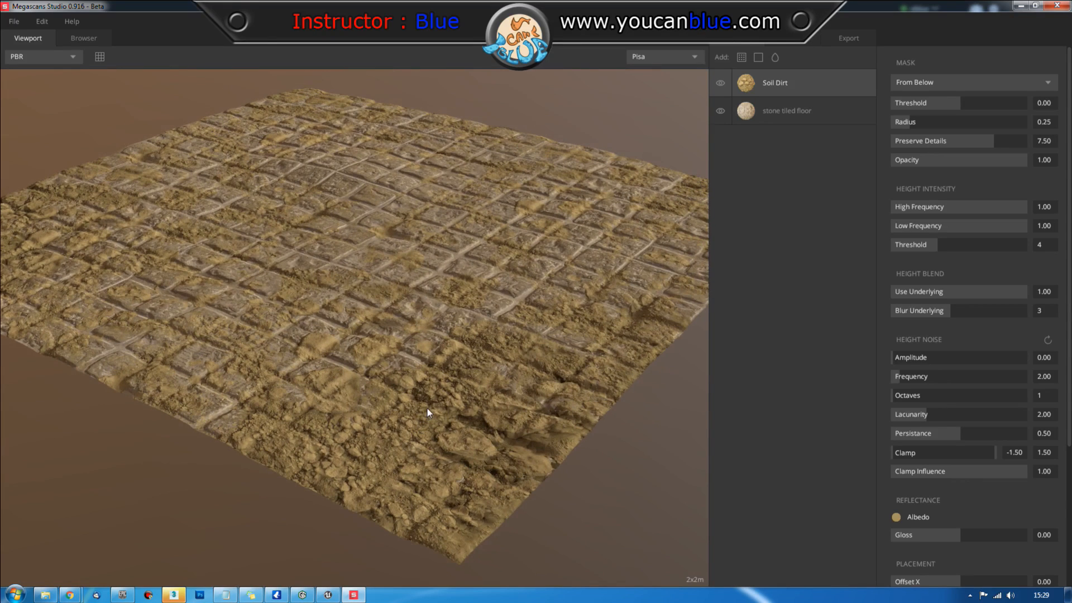
Step: Add the Soil Clay surface from the library as the top layer and set its mask to From Above
left_click(741, 58)
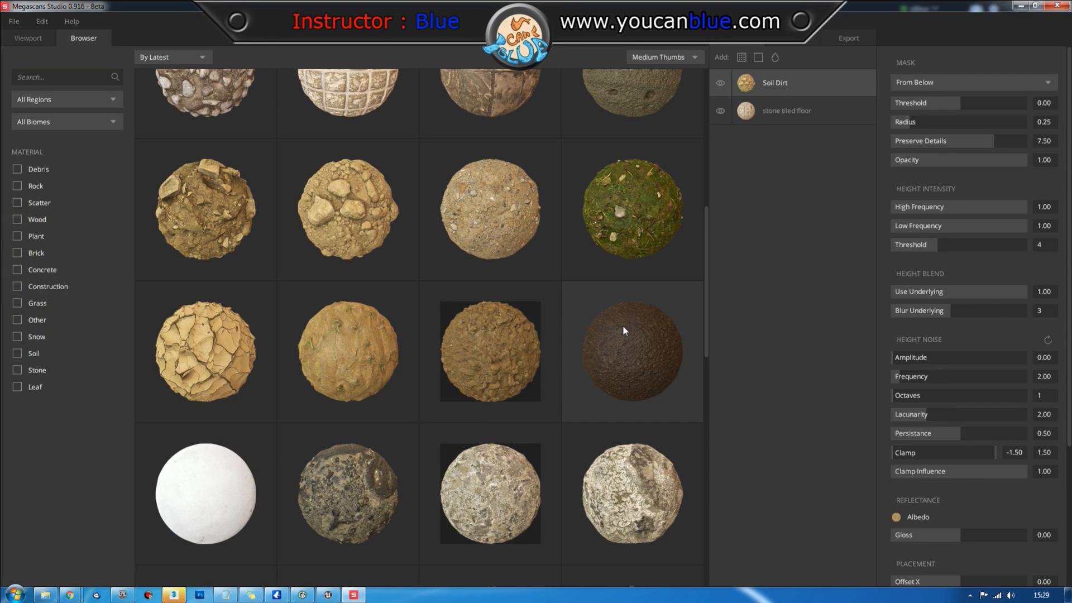
left_click(326, 367)
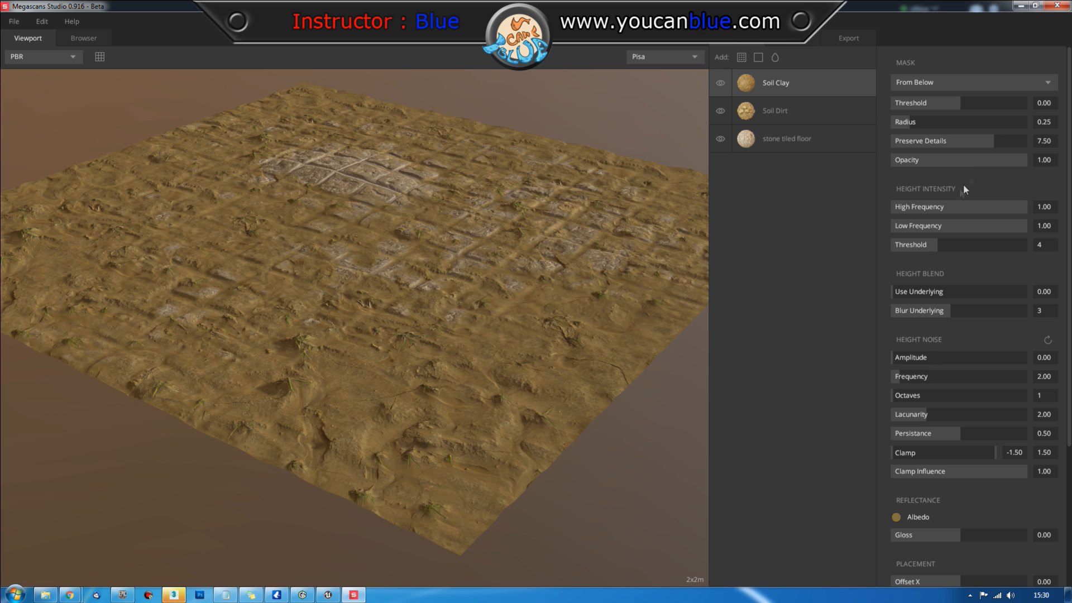
left_click(964, 79)
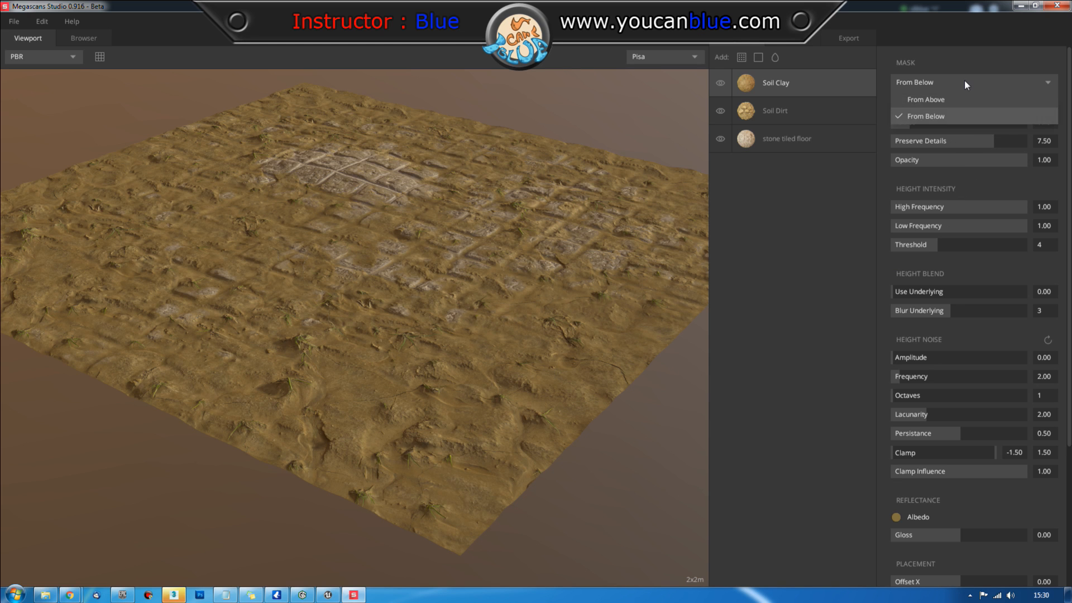
left_click(956, 100)
left_click_drag(534, 336, 364, 403)
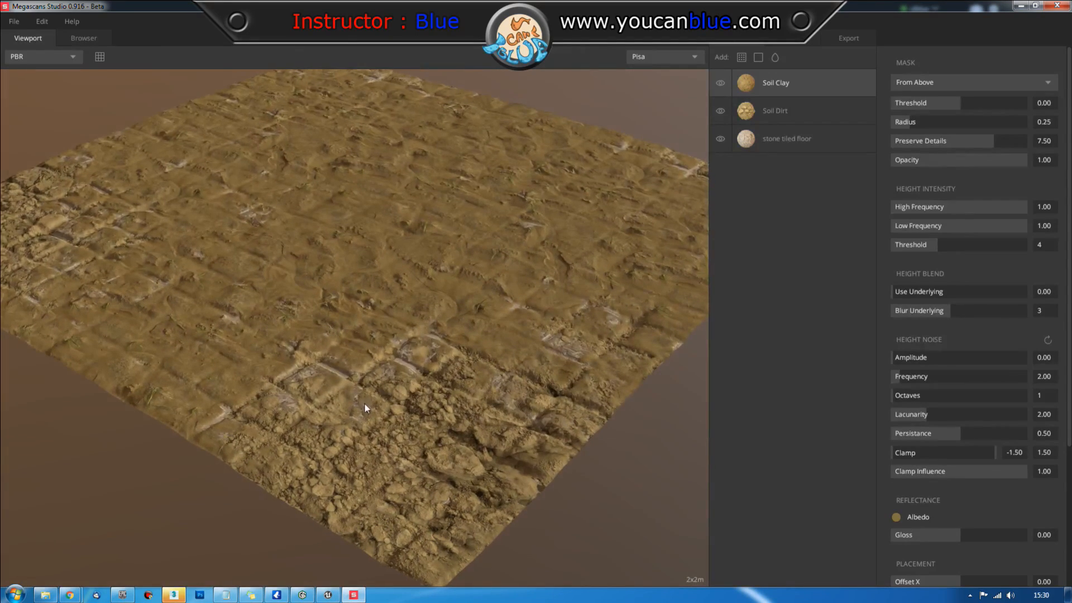
Step: Set the Soil Clay layer's mask threshold to -0.01 and its height noise to amplitude 1.41 with 5 octaves
left_click_drag(960, 100, 959, 100)
left_click_drag(897, 359, 902, 358)
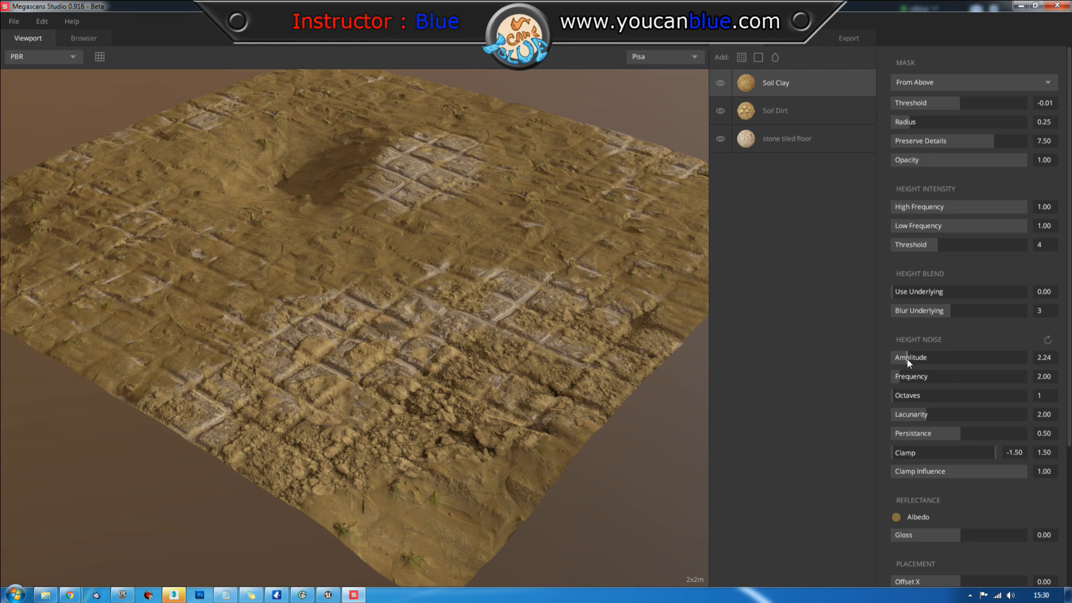
left_click_drag(903, 360, 901, 360)
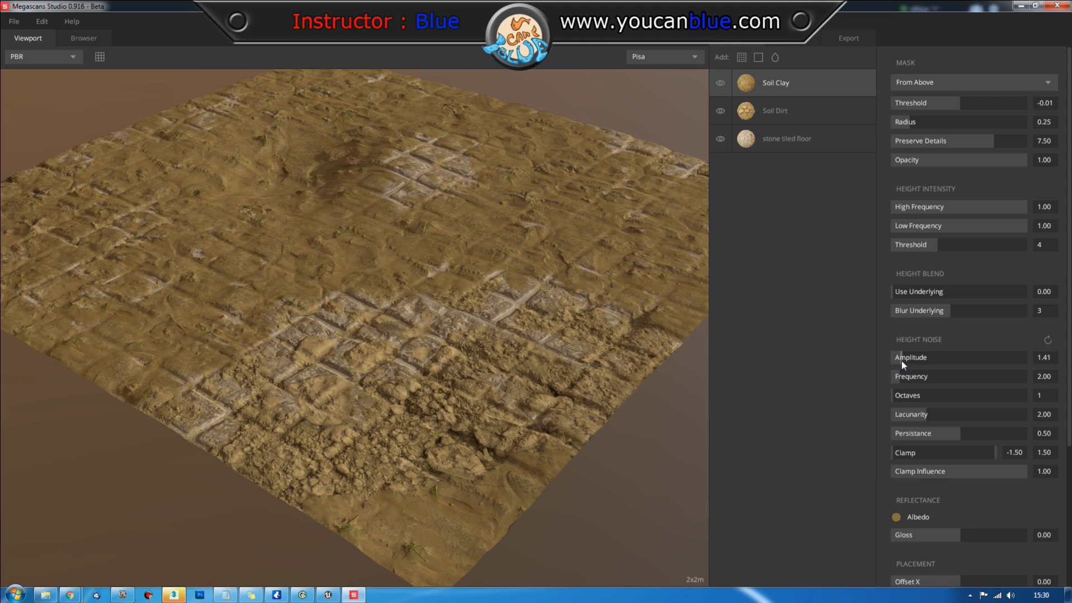
left_click_drag(899, 397, 943, 391)
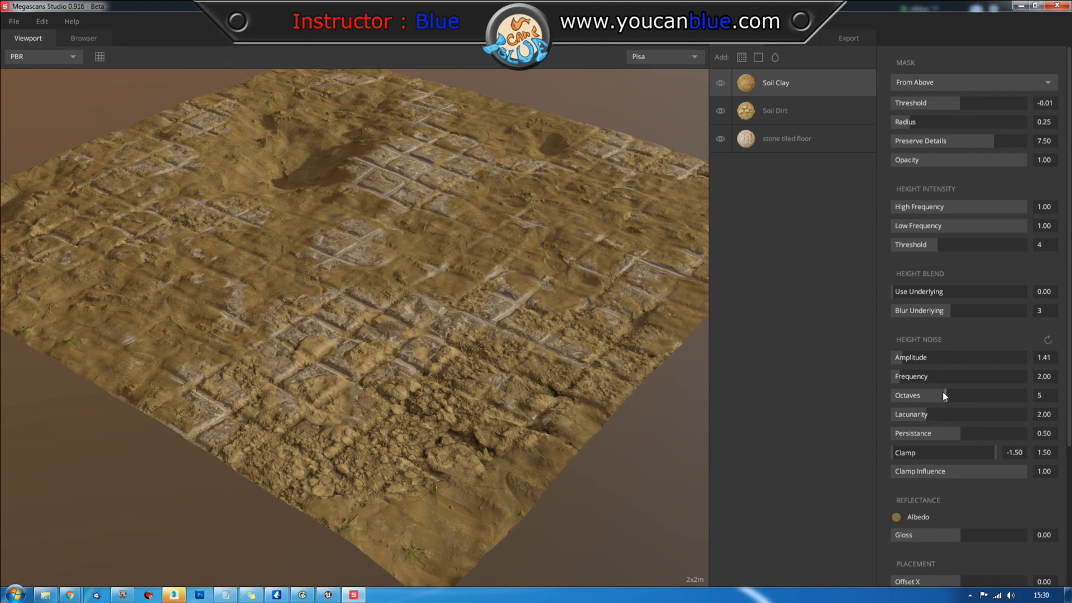
mouse_move(362, 323)
left_mouse_down()
mouse_move(479, 283)
mouse_move(527, 308)
mouse_move(505, 323)
mouse_move(280, 302)
mouse_move(249, 314)
mouse_move(351, 261)
mouse_move(446, 239)
mouse_move(366, 283)
mouse_move(359, 302)
mouse_move(369, 316)
left_mouse_up()
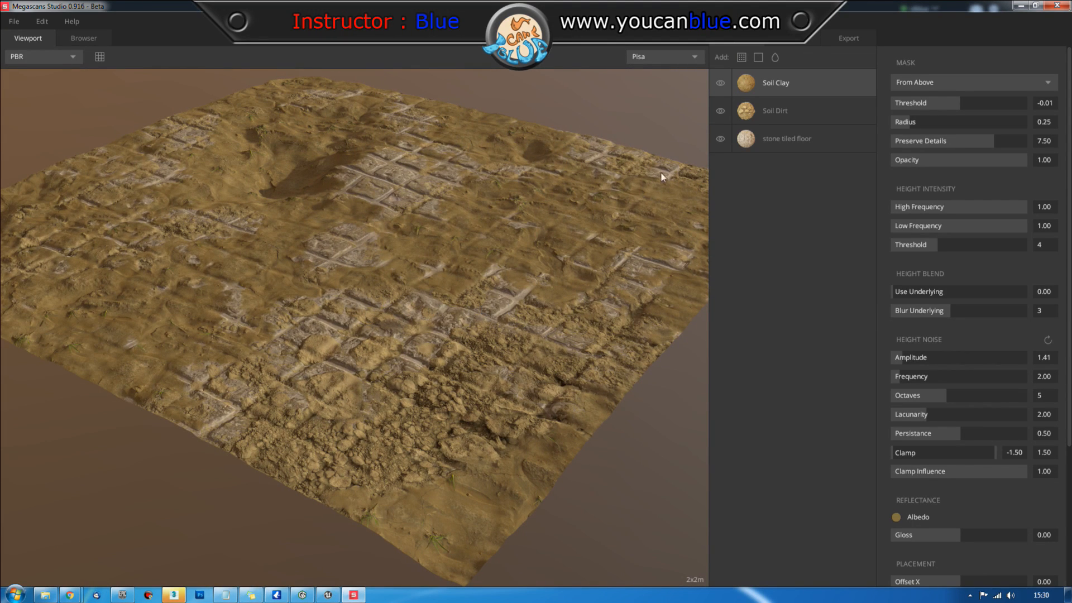
Step: Add the Construction Gravel surface from the material library as a new layer above Soil Clay
left_click(742, 57)
scroll(513, 255, "up", 5)
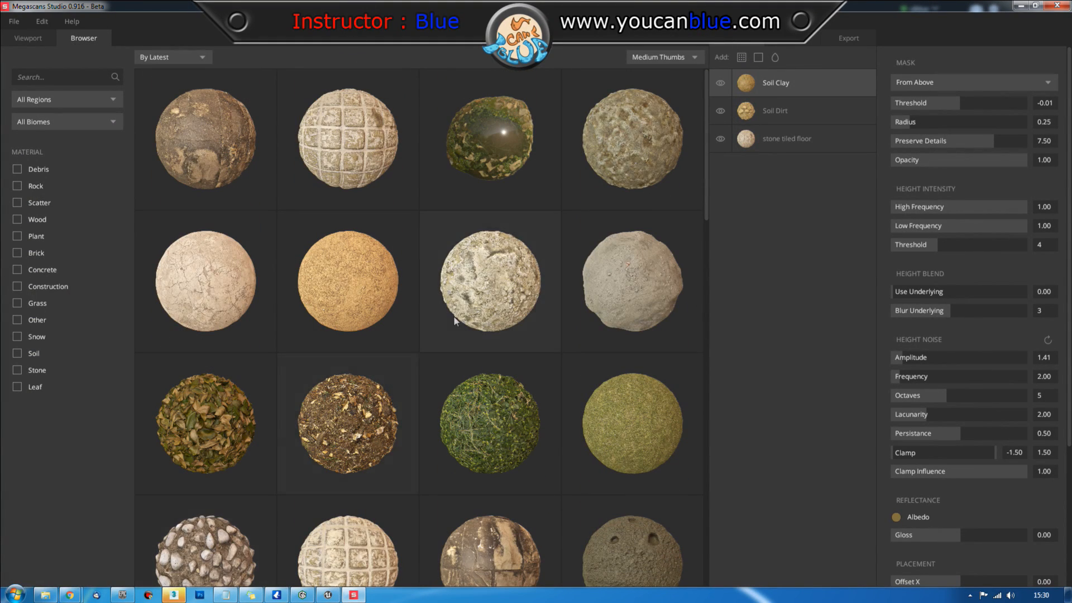
scroll(468, 294, "down", 3)
scroll(468, 292, "down", 12)
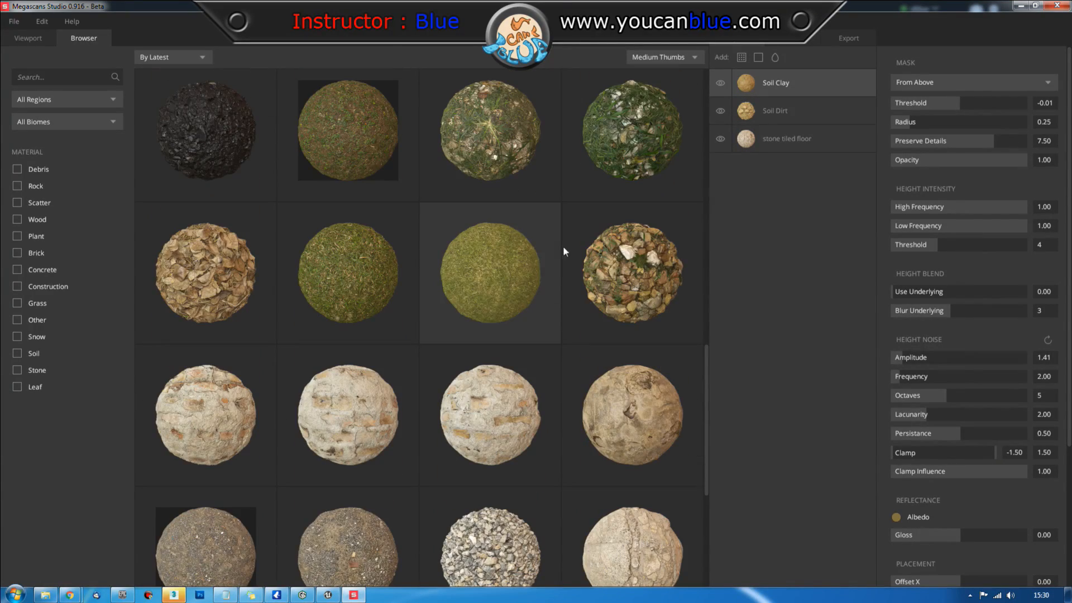
scroll(617, 254, "down", 3)
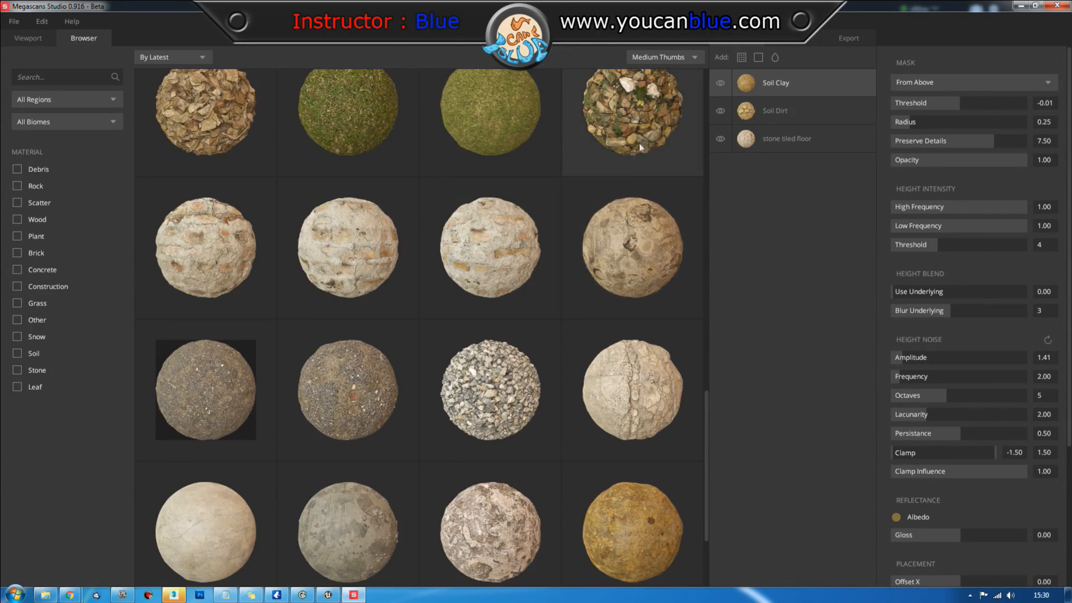
double_click(504, 412)
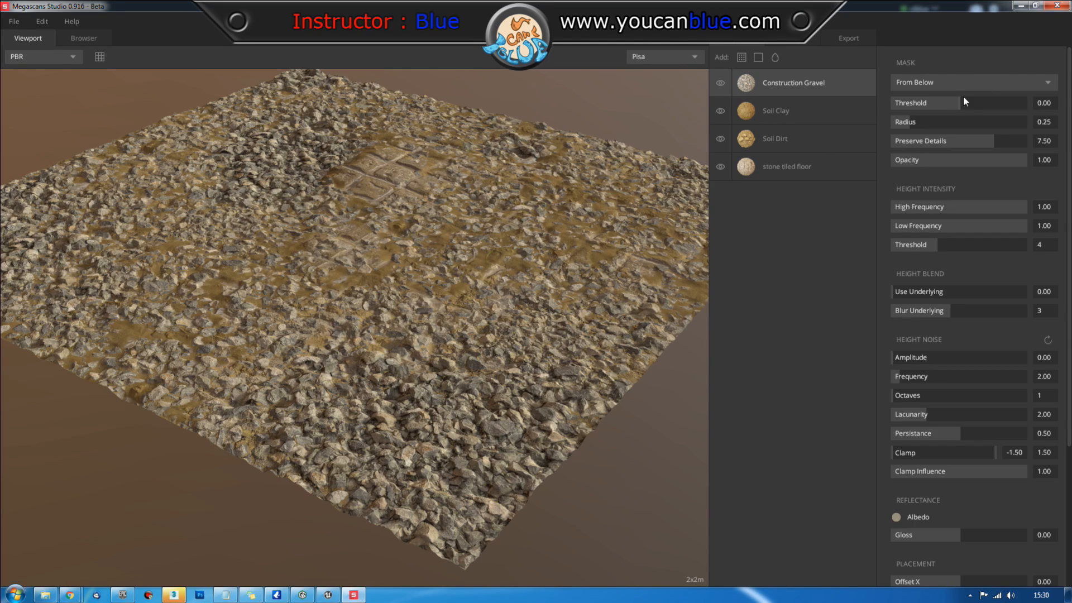
Step: Set the Construction Gravel layer's mask threshold to -0.44 and radius to 0.39, with height blend Use Underlying at 1.00
left_click_drag(960, 100, 930, 105)
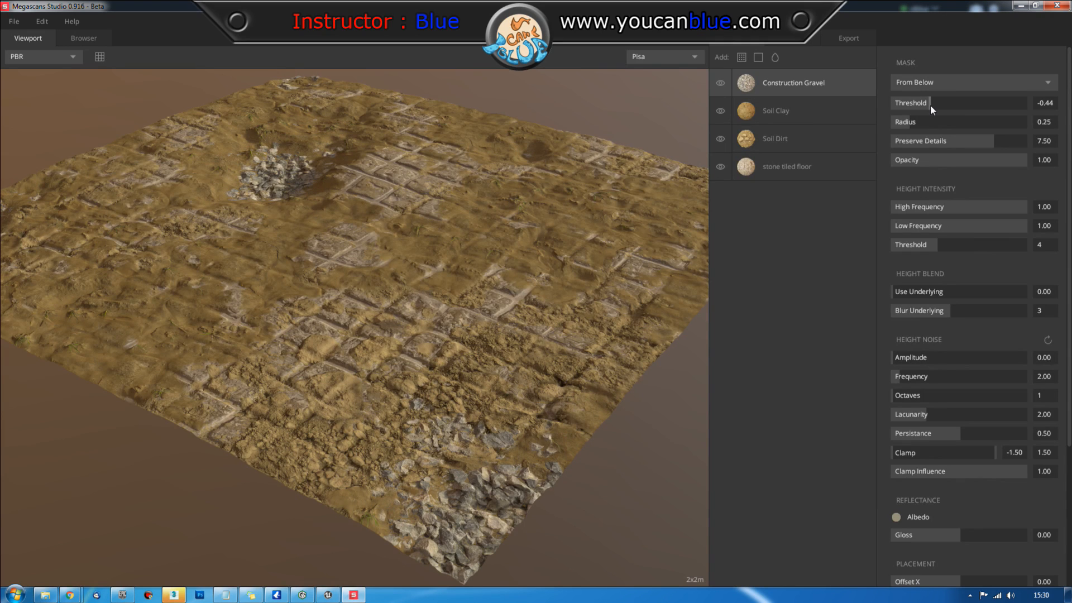
left_click_drag(892, 293, 1052, 291)
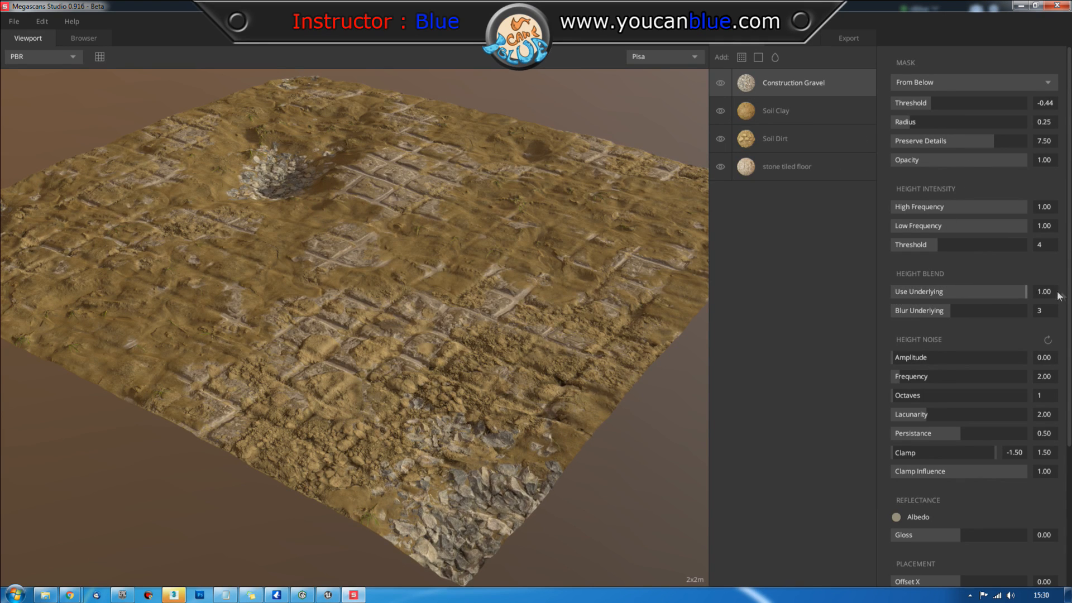
left_click_drag(295, 265, 527, 323)
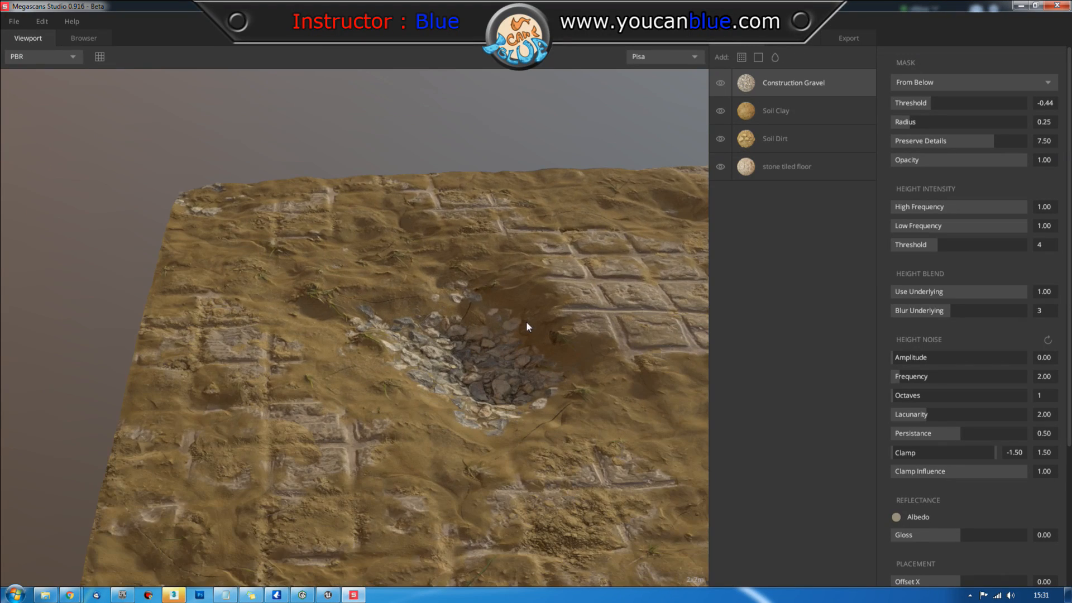
left_click_drag(909, 124, 922, 123)
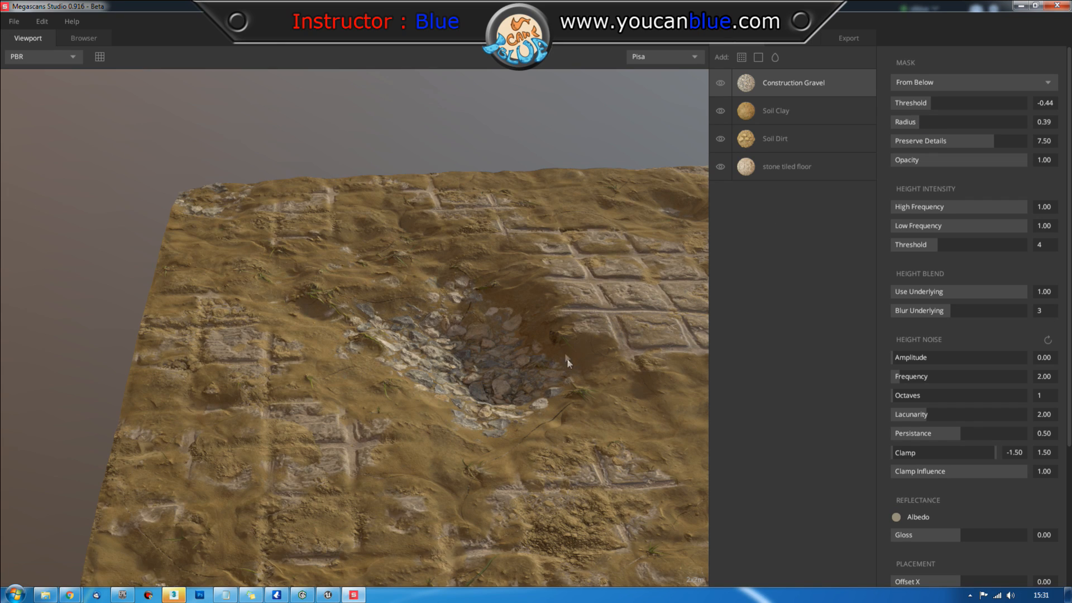
middle_click_drag(567, 360, 512, 240)
scroll(511, 239, "down", 2)
scroll(511, 239, "down", 2)
left_click_drag(523, 256, 390, 290)
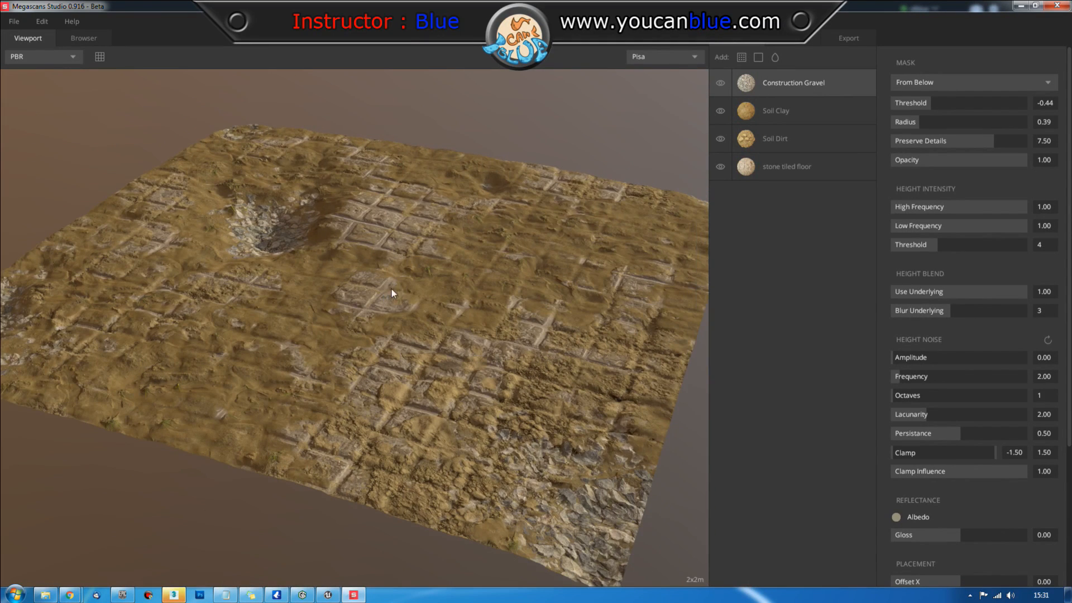
Step: Add the Soil Mud surface from the material library as a new layer above Construction Gravel
left_click(742, 56)
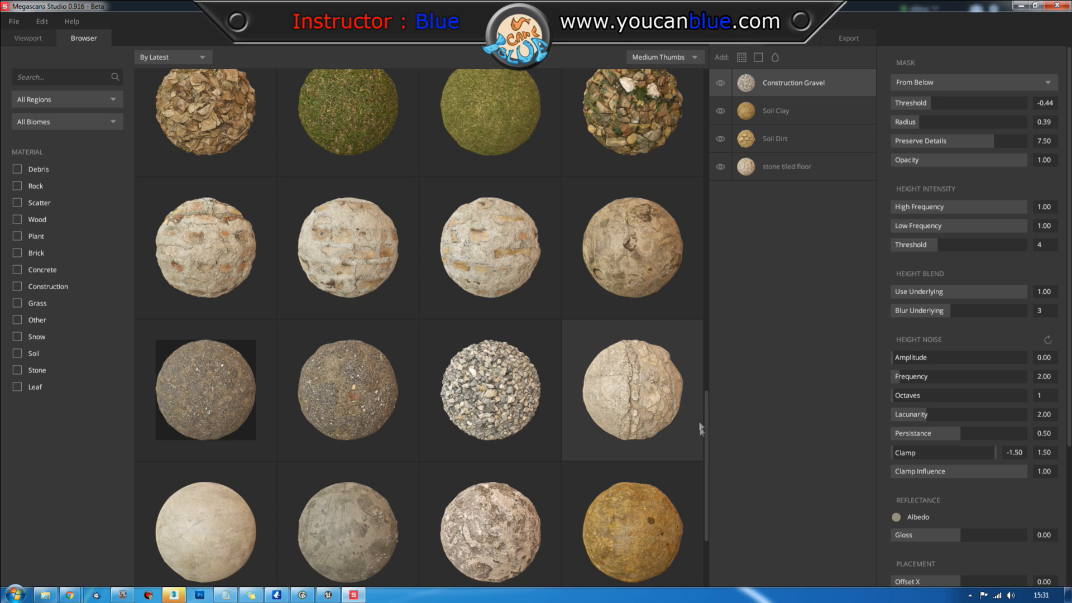
left_click_drag(707, 437, 711, 402)
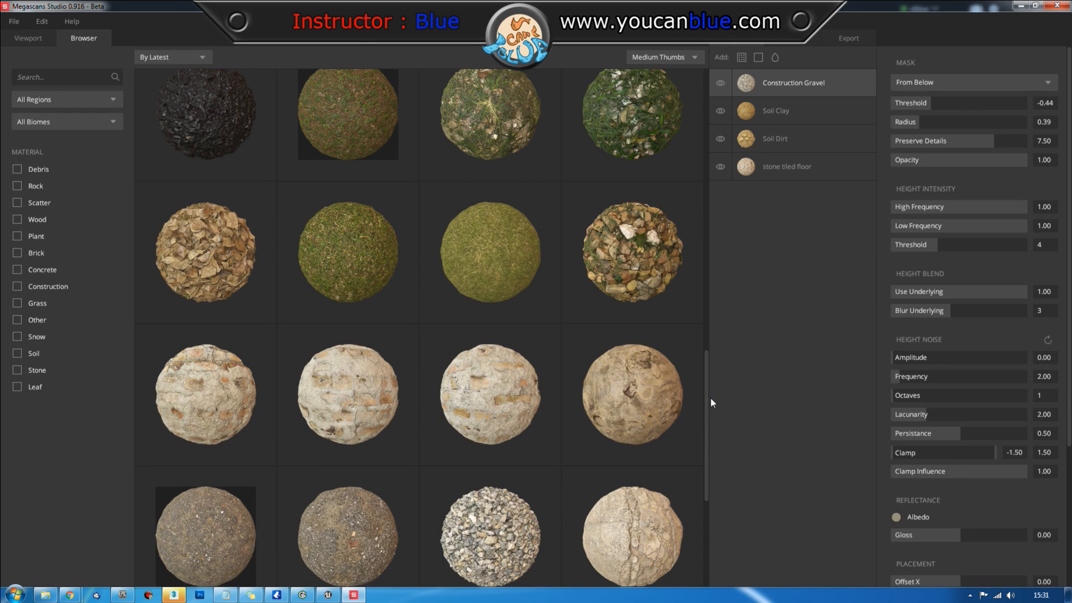
scroll(463, 277, "up", 2)
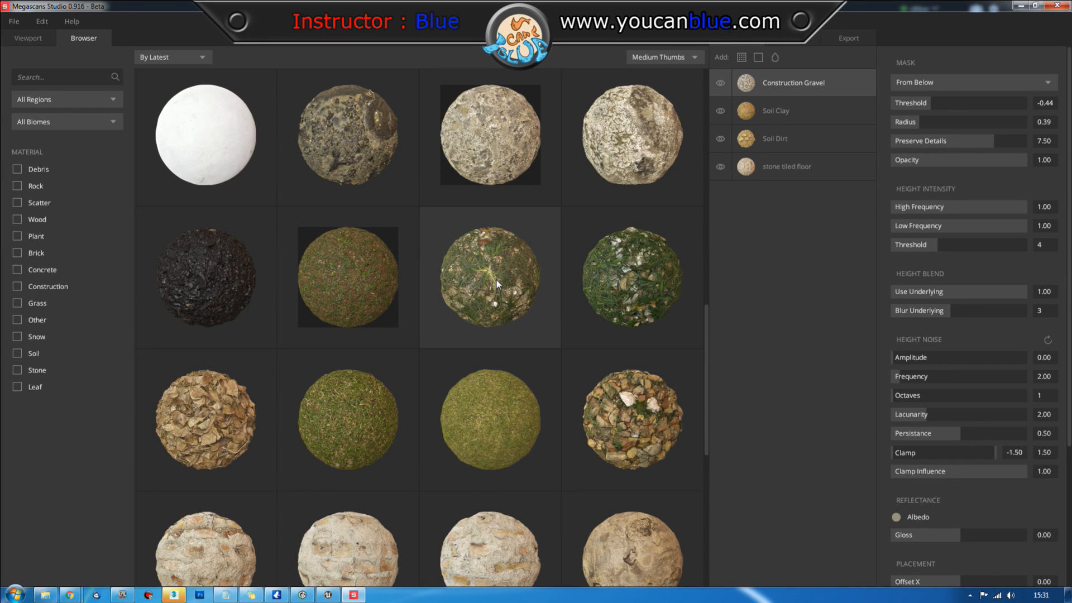
scroll(495, 279, "up", 4)
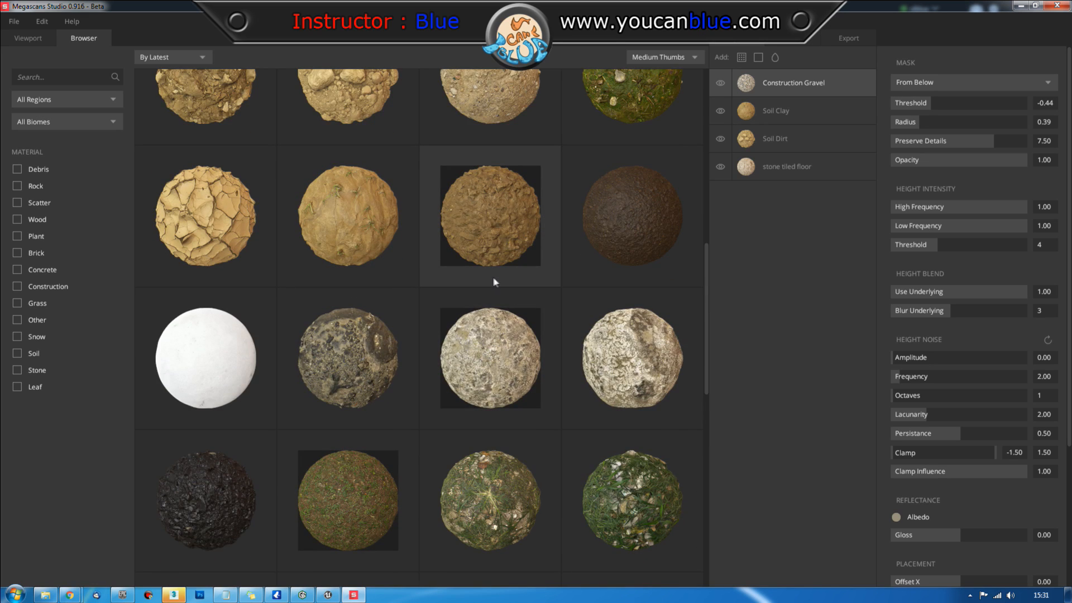
scroll(493, 300, "up", 2)
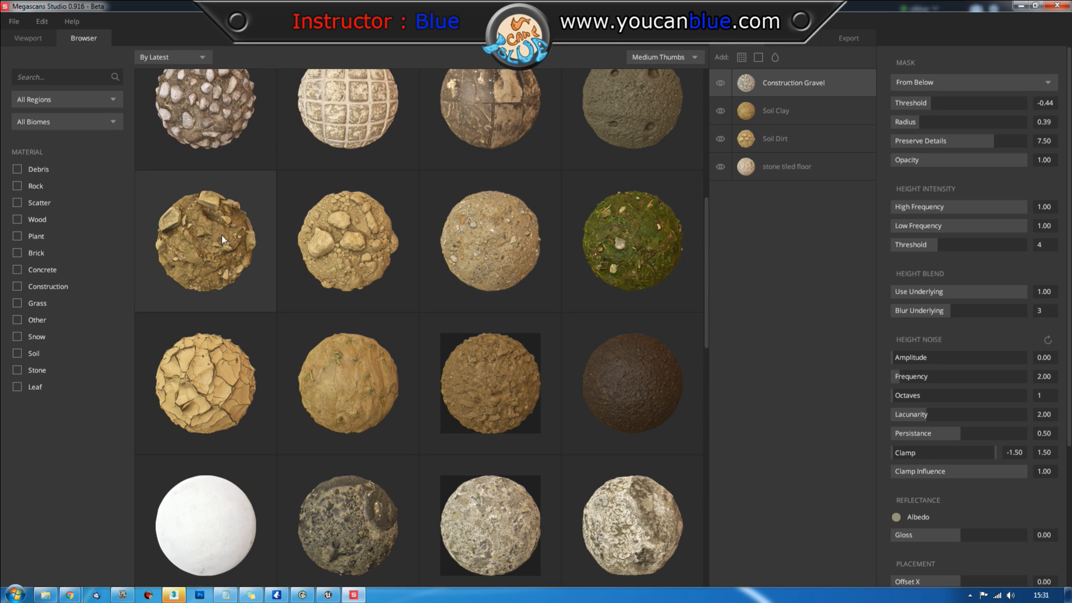
double_click(201, 240)
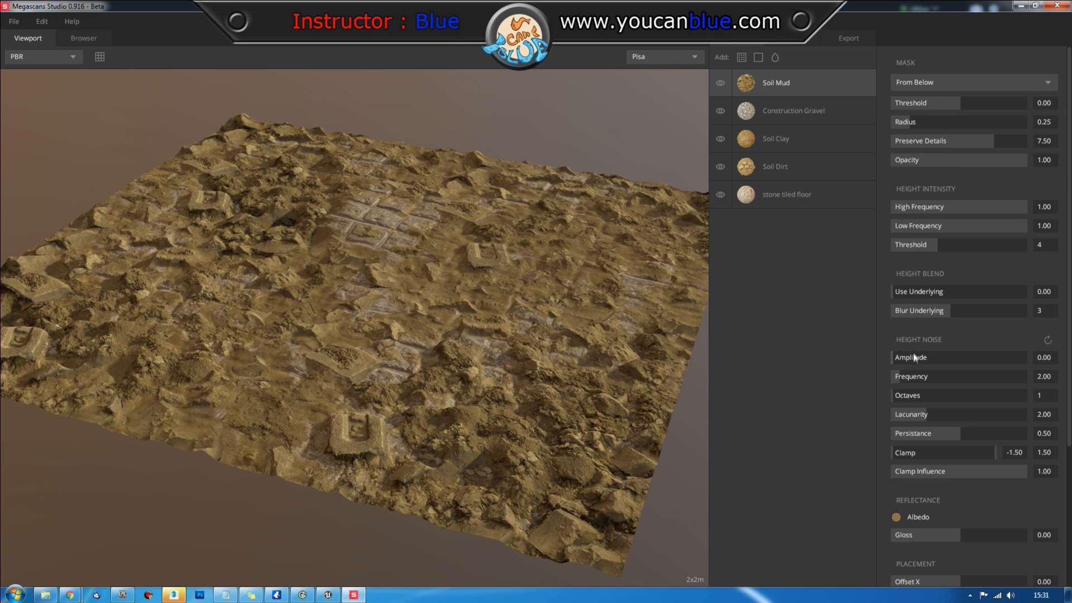
Step: Set the Soil Mud layer's height noise amplitude to 2.16, its mask to From Above and its repetitions to 4
left_click_drag(905, 357, 906, 360)
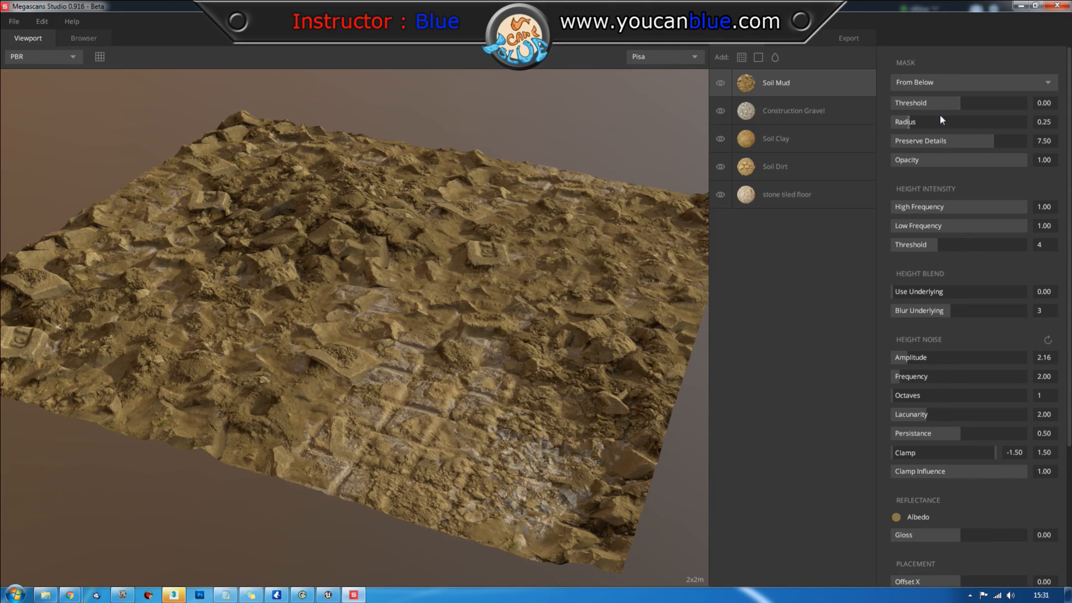
left_click(962, 84)
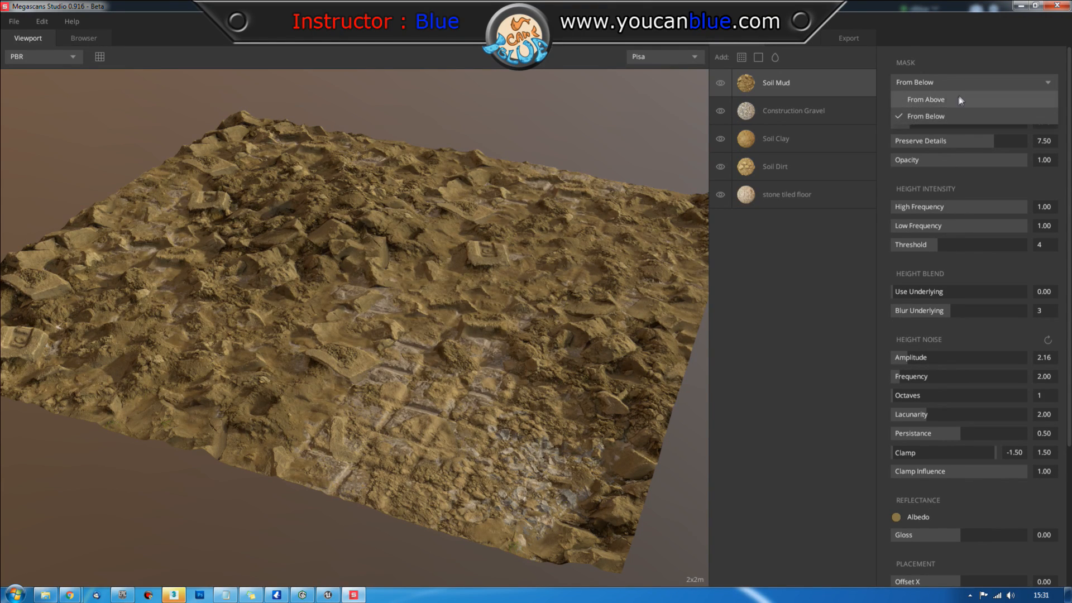
left_click(954, 99)
left_click_drag(486, 386, 490, 423)
left_click_drag(428, 357, 452, 381)
scroll(999, 492, "down", 5)
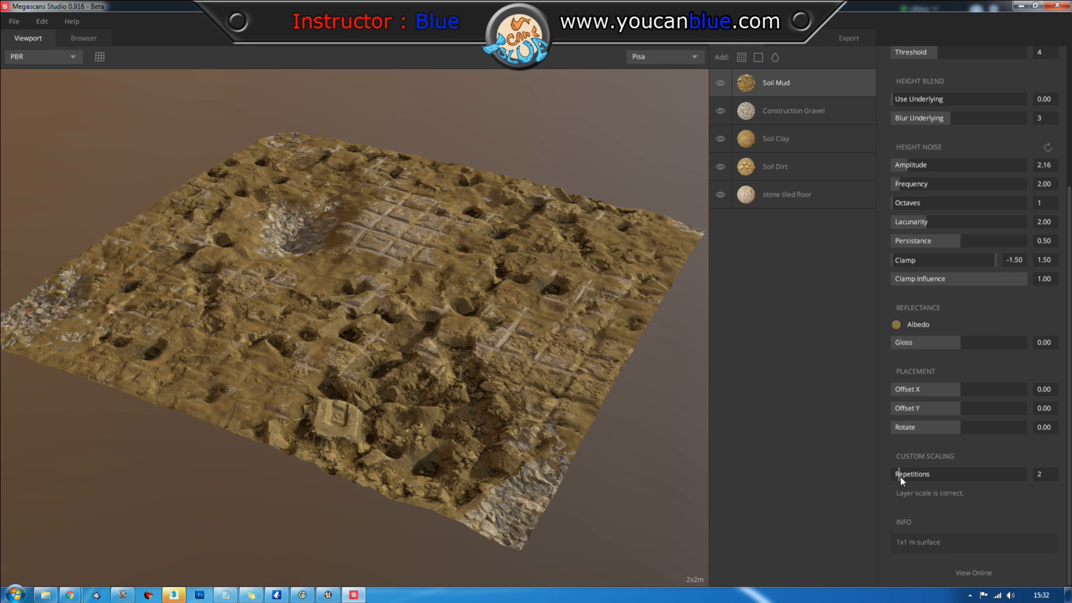
left_click_drag(902, 475, 914, 477)
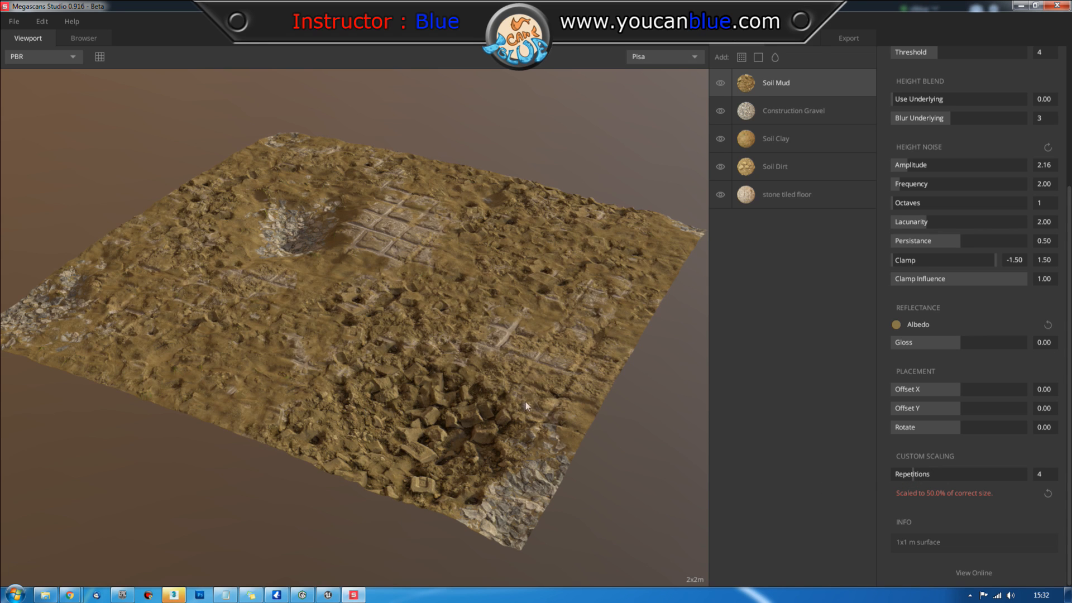
Step: Add a Liquid layer above Soil Mud and set its turbidity depth to 0.00
left_click_drag(352, 431, 379, 443)
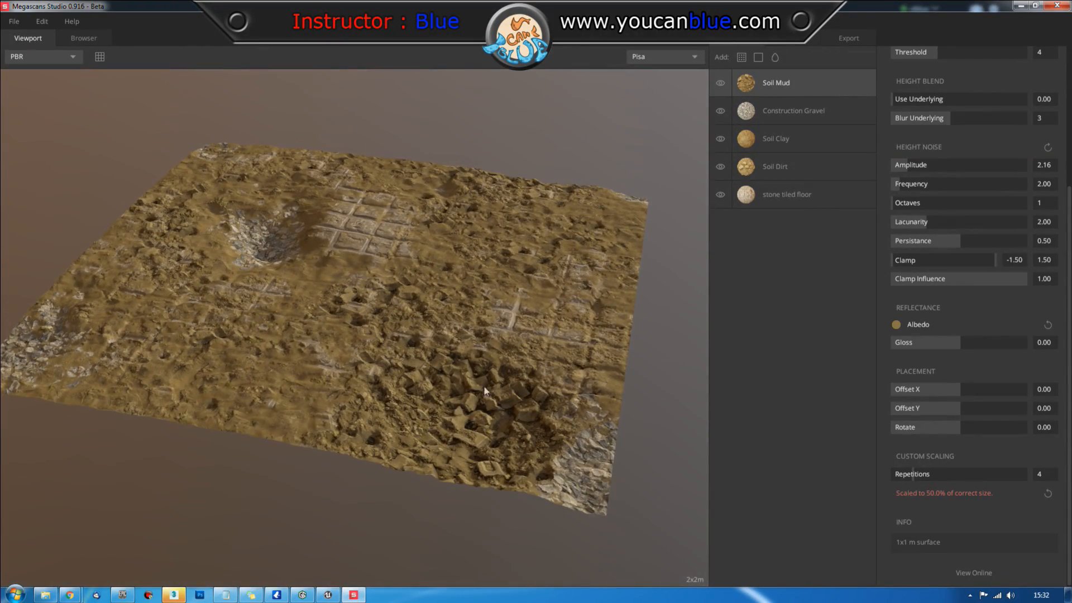
left_click_drag(532, 365, 506, 373)
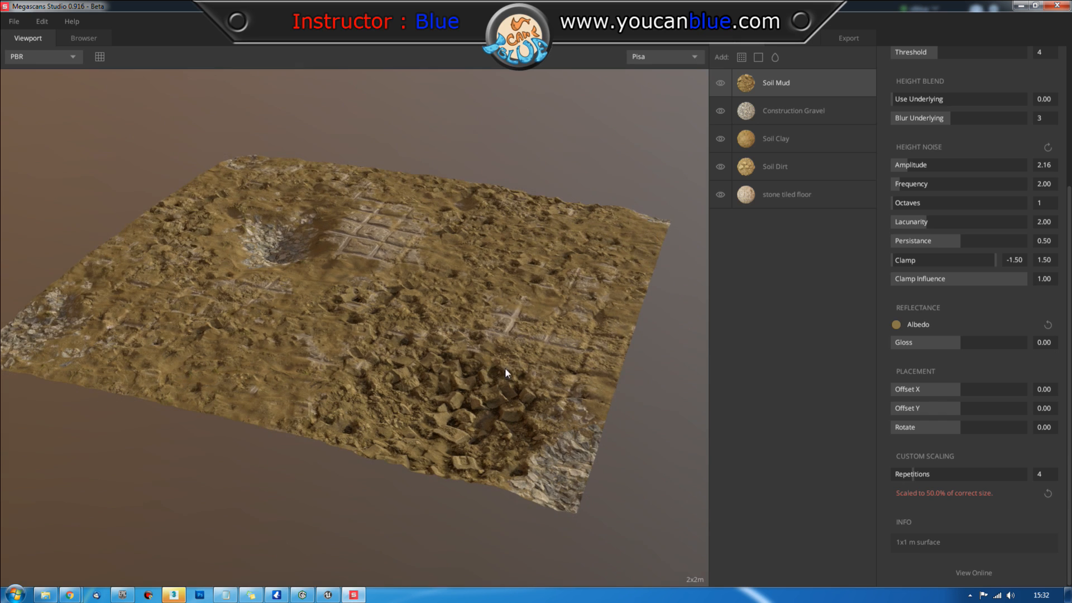
left_click(775, 57)
left_click_drag(621, 322, 593, 348)
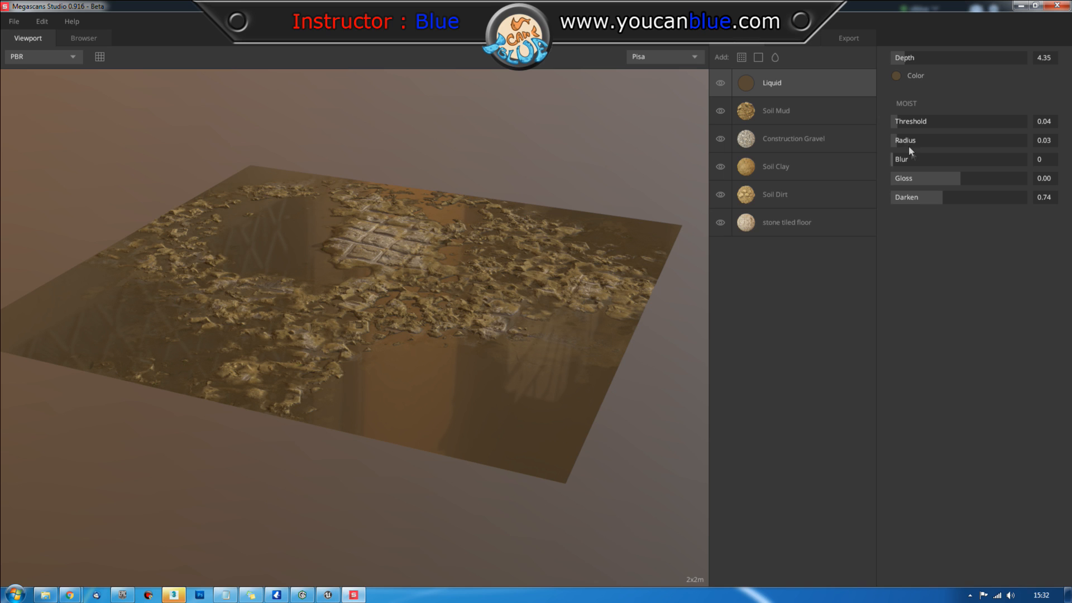
left_click_drag(896, 120, 899, 119)
left_click_drag(904, 58, 889, 59)
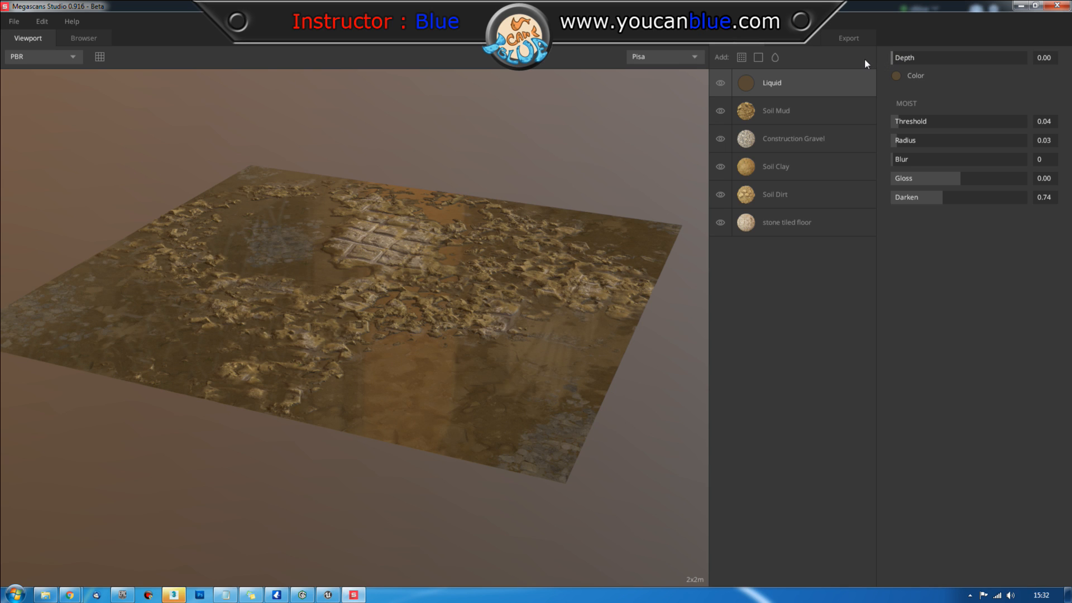
left_click_drag(889, 59, 842, 66)
Step: Set the top Liquid layer's moist threshold to 0.02, radius to 0.00 and darken to 0.53, and adjust its moist gloss
left_click_drag(332, 386, 678, 338)
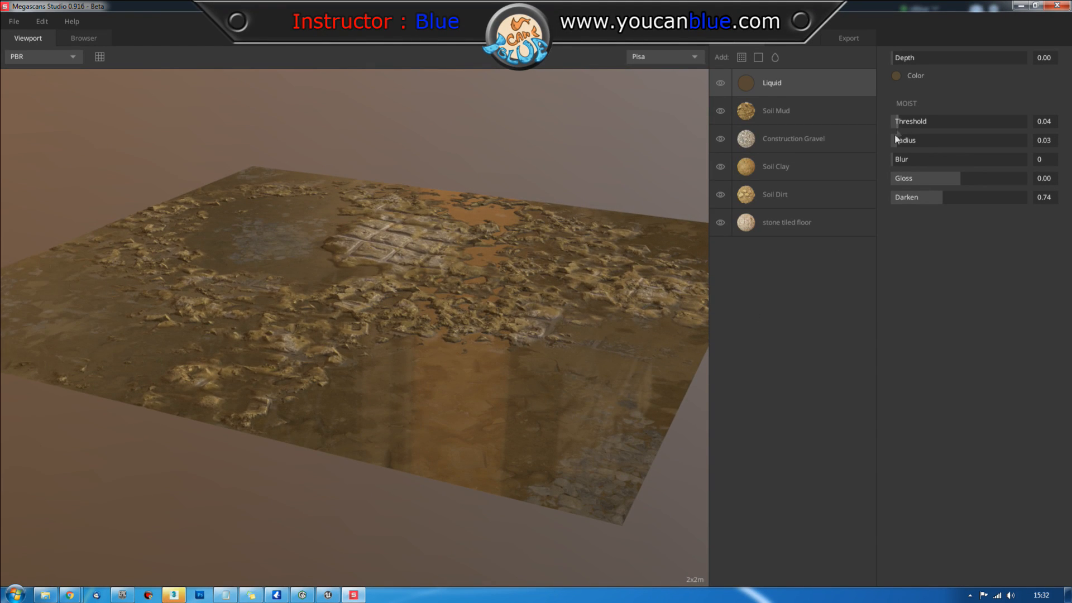
left_click_drag(896, 119, 892, 142)
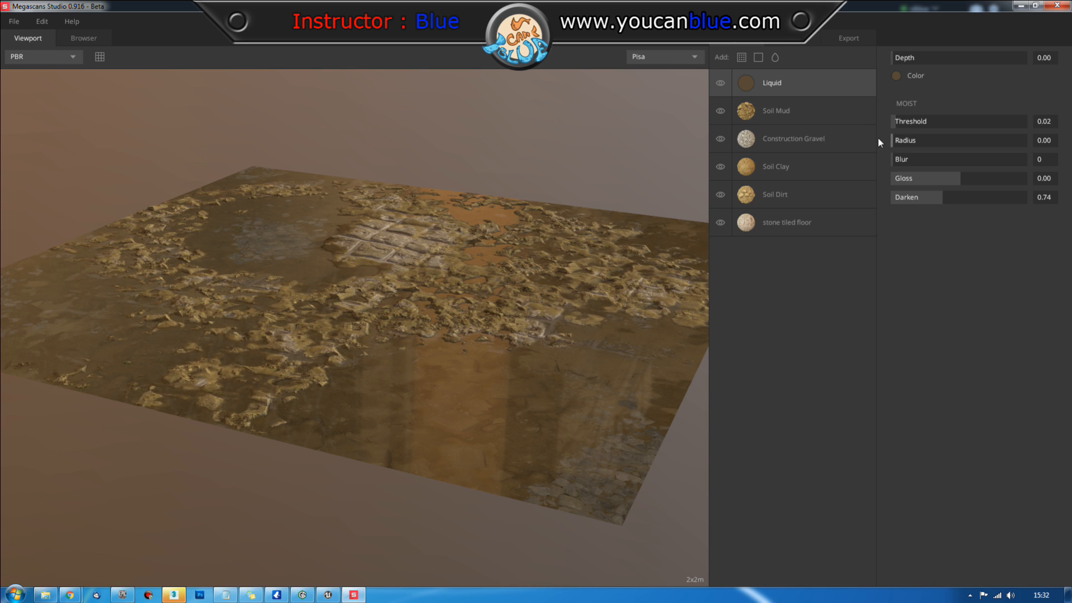
left_click_drag(497, 270, 671, 286)
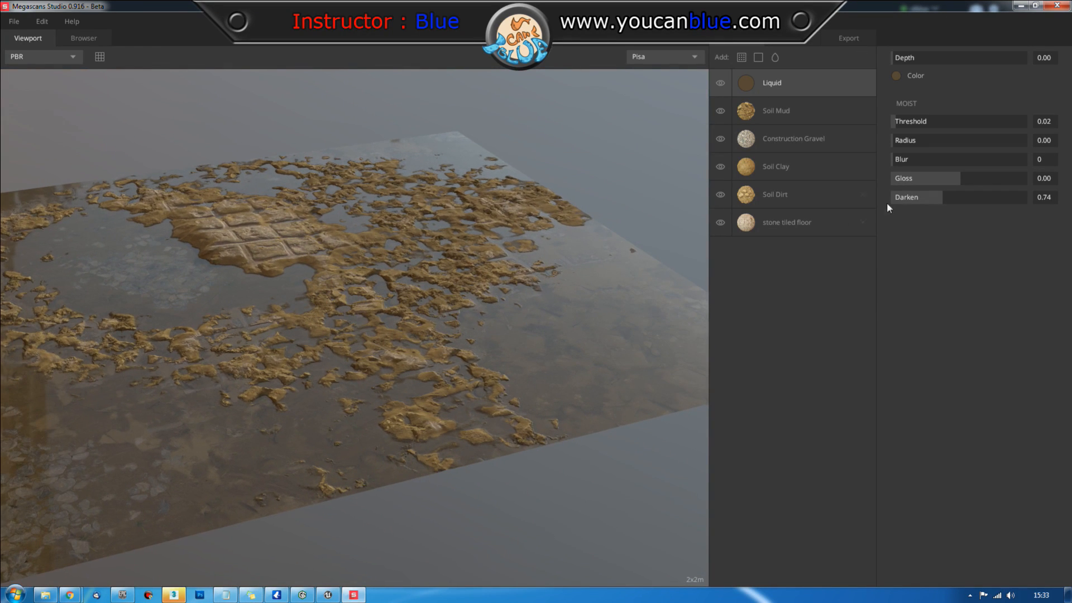
left_click_drag(932, 204, 928, 203)
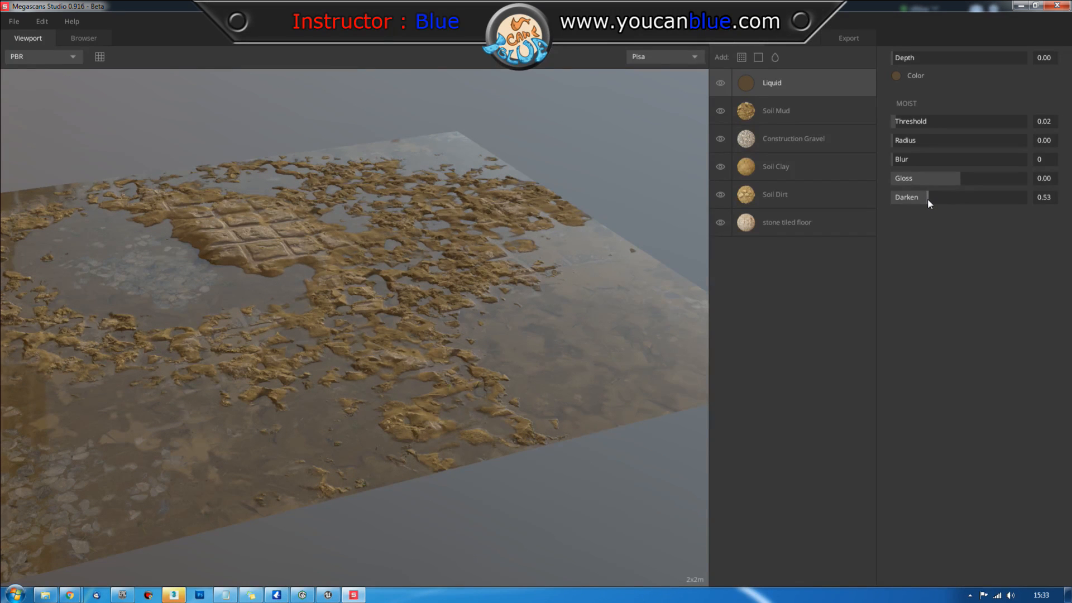
left_click(944, 177)
Step: Inspect the wet surface from a low angle and delete the Liquid layer above Soil Mud
left_click_drag(267, 409, 156, 395)
left_click_drag(371, 341, 536, 268)
left_click(863, 83)
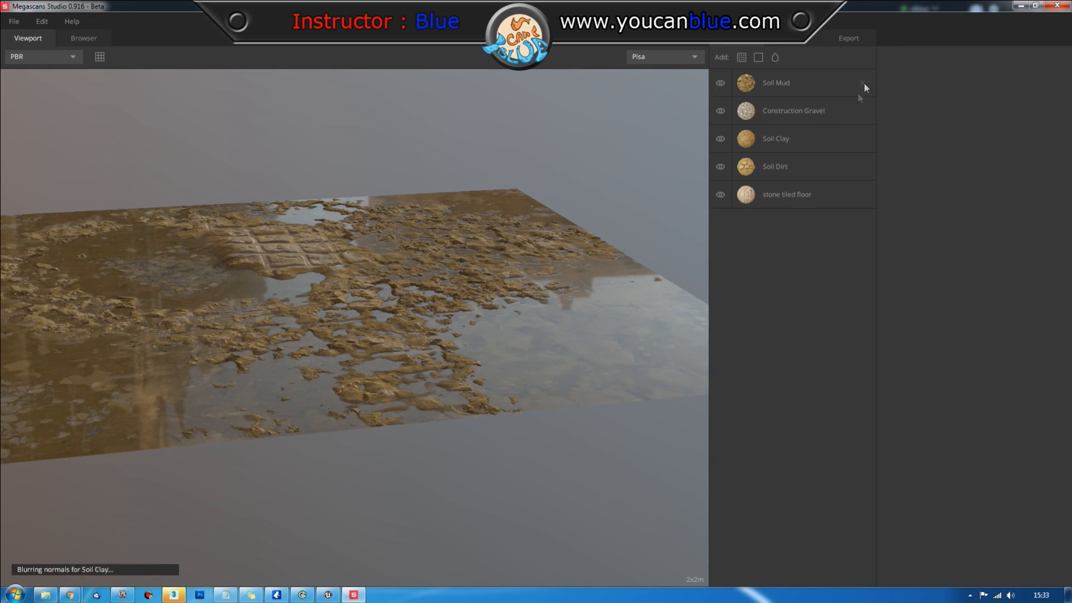
Step: Add a new Liquid layer and place it between Construction Gravel and Soil Clay in the layer stack
left_click_drag(406, 351, 561, 322)
left_click(783, 197)
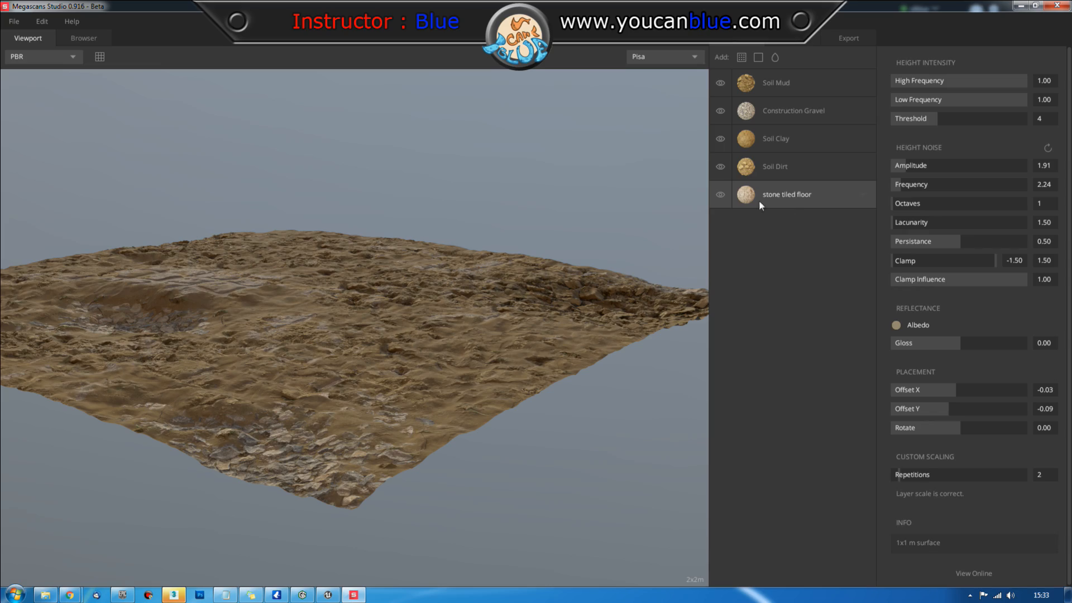
left_click(774, 163)
left_click_drag(551, 307, 848, 318)
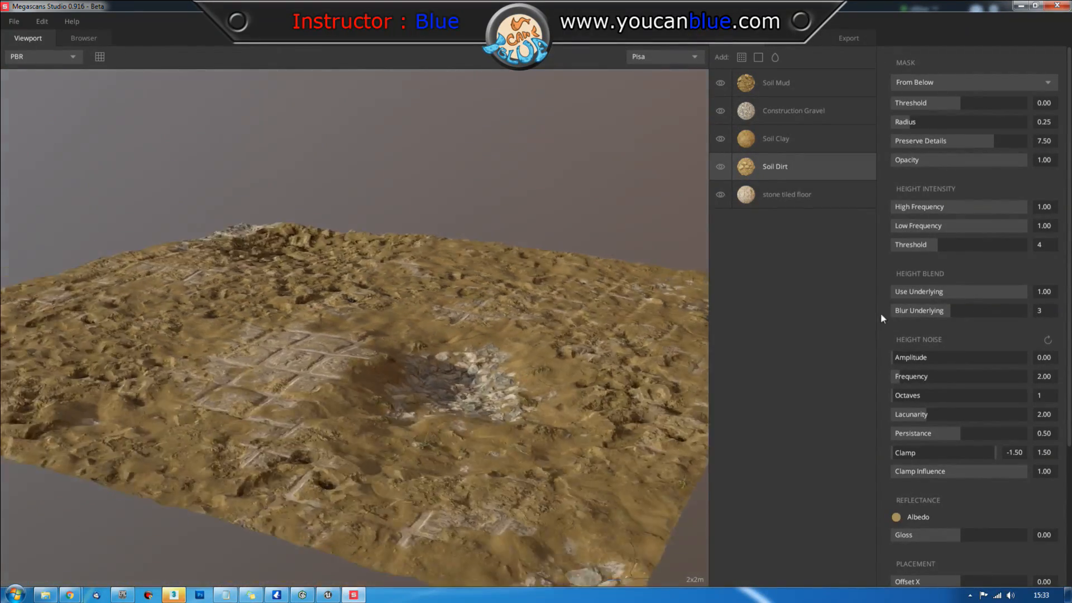
left_click(811, 196)
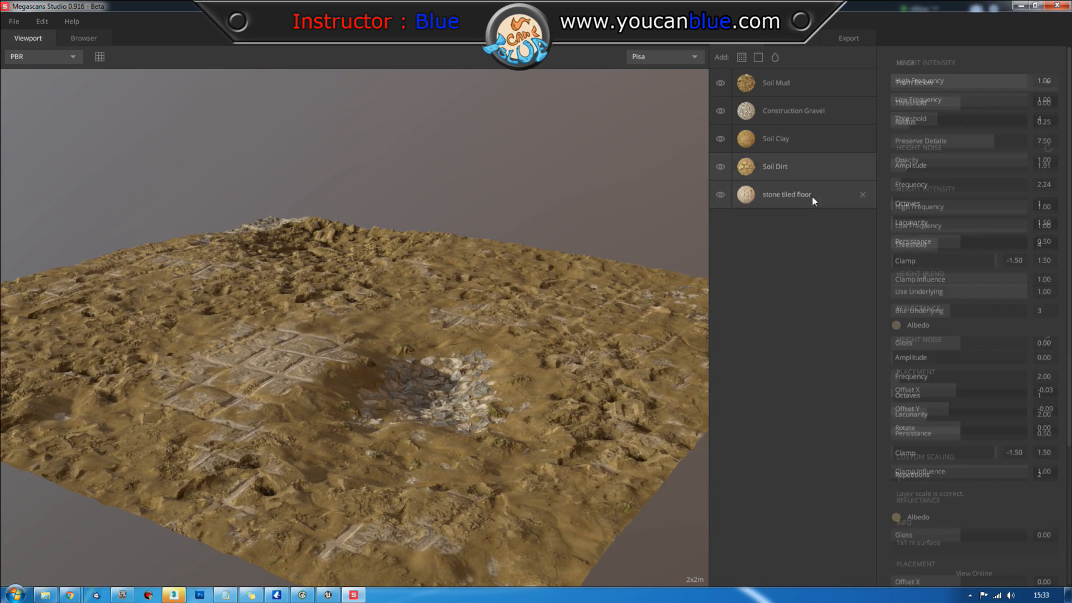
left_click(775, 57)
left_click_drag(781, 84, 814, 130)
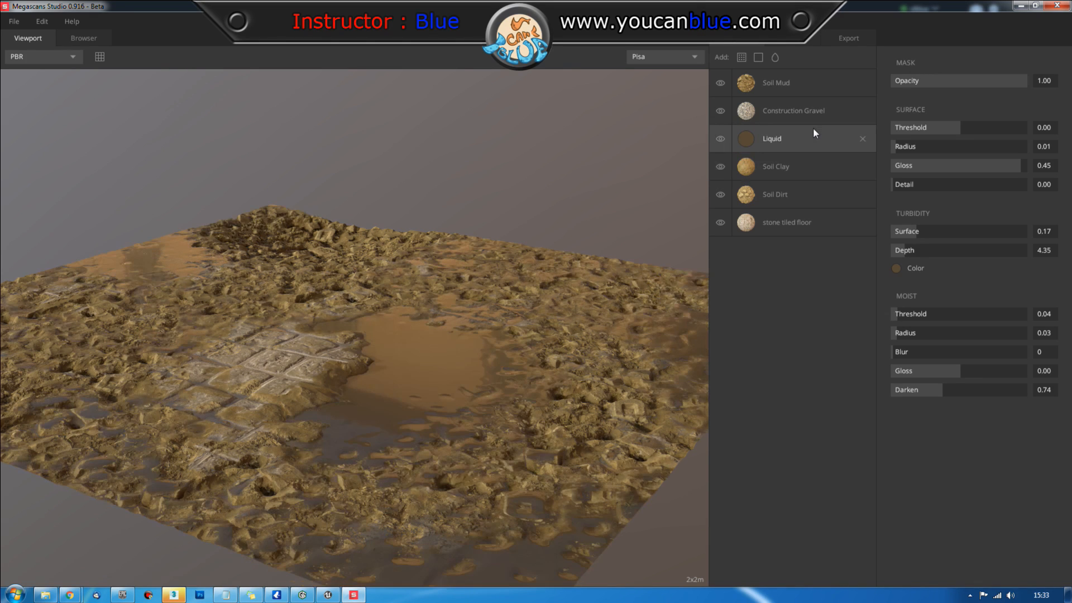
Step: Set the Liquid layer's surface threshold to -0.34 and check the puddles across the ground
left_click_drag(560, 389, 450, 457)
left_click_drag(565, 400, 199, 393)
left_click_drag(427, 320, 599, 380)
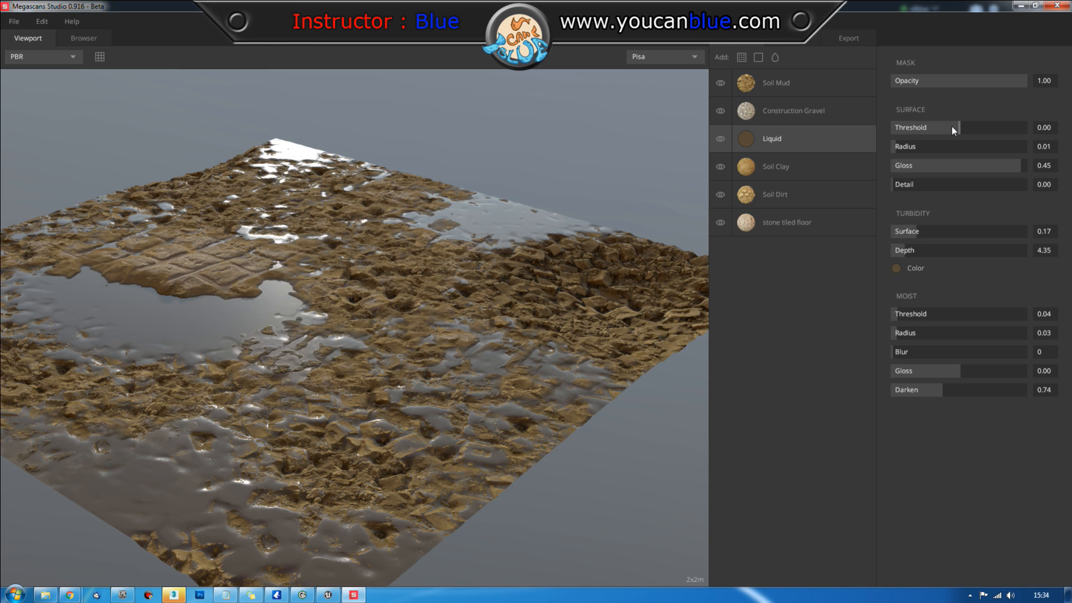
left_click_drag(952, 126, 935, 123)
left_click_drag(519, 333, 337, 355)
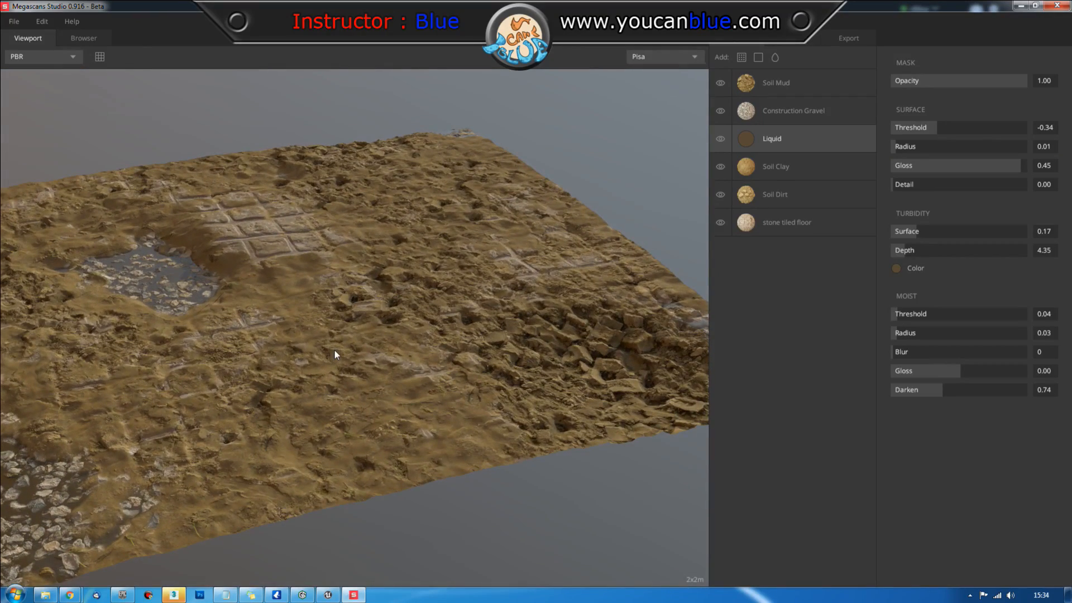
left_click_drag(212, 361, 302, 349)
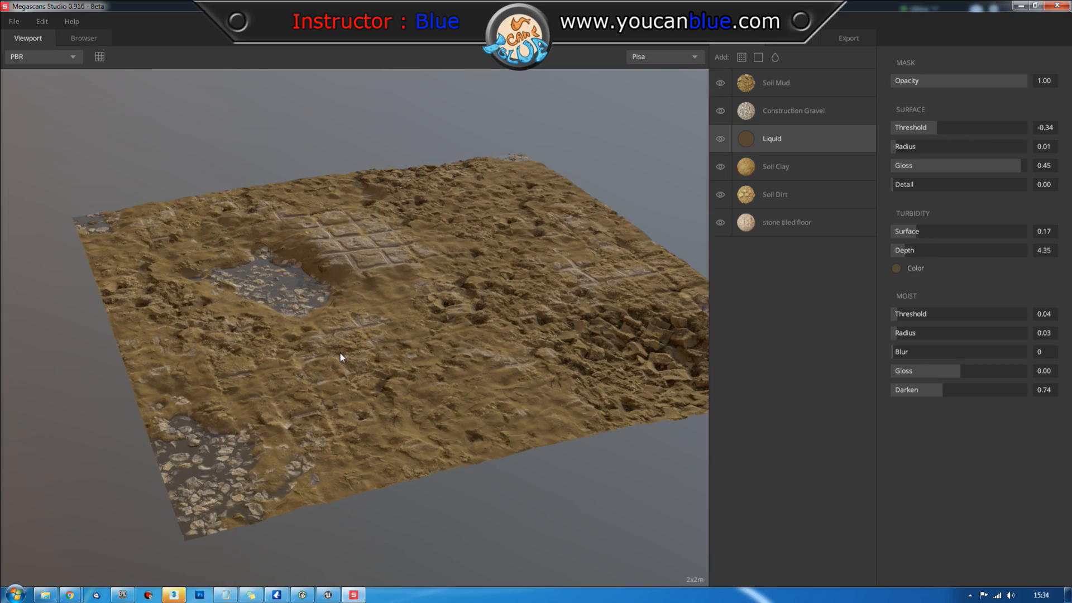
left_click_drag(385, 367, 413, 385)
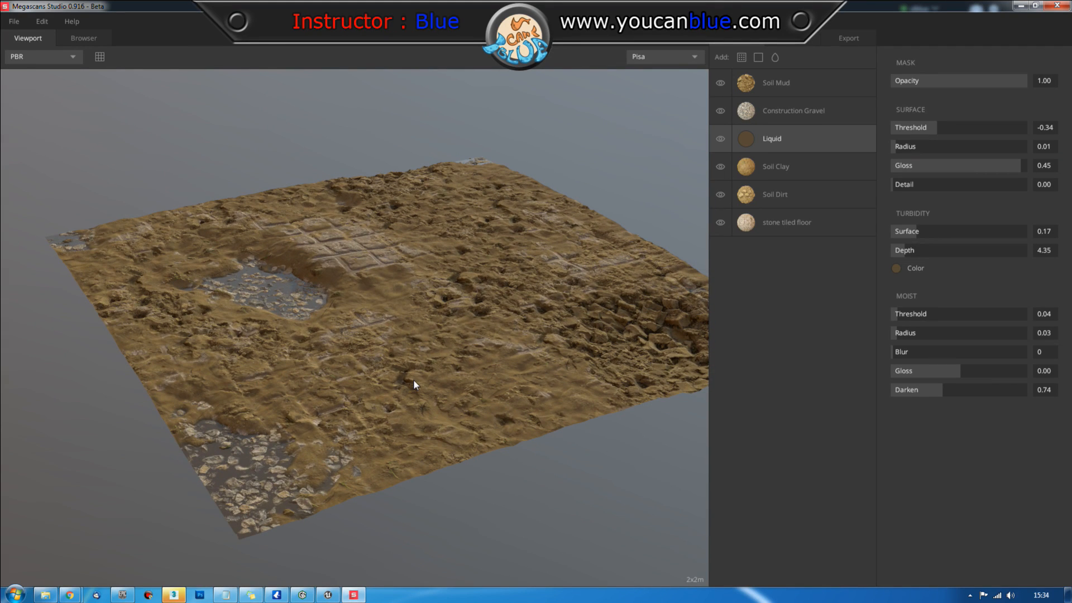
scroll(414, 380, "down", 3)
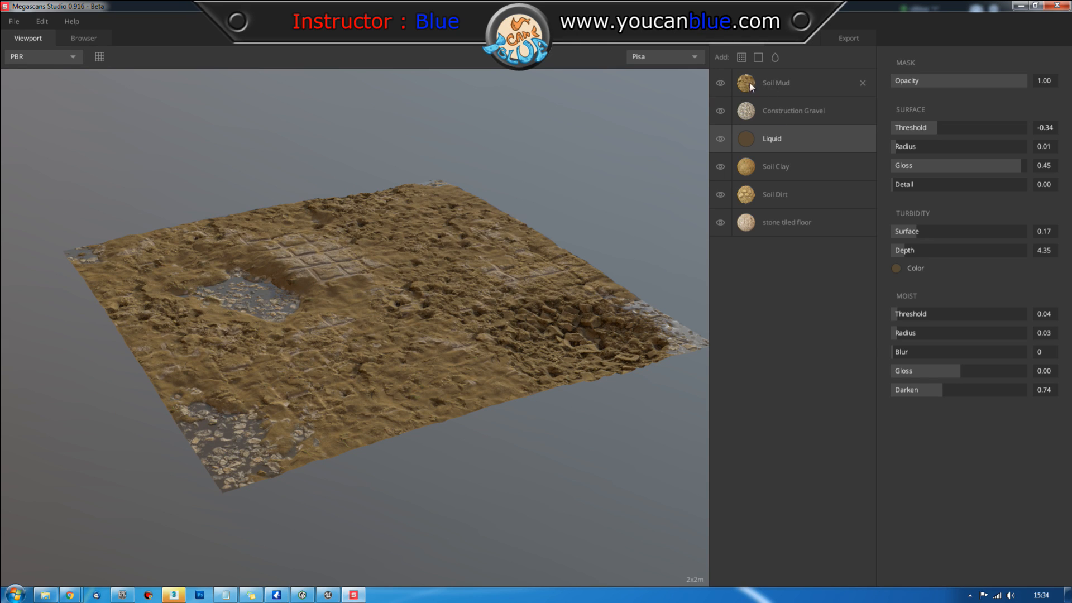
Step: Add the Grass Uncut surface from the material library as a new layer above Soil Mud
left_click(768, 84)
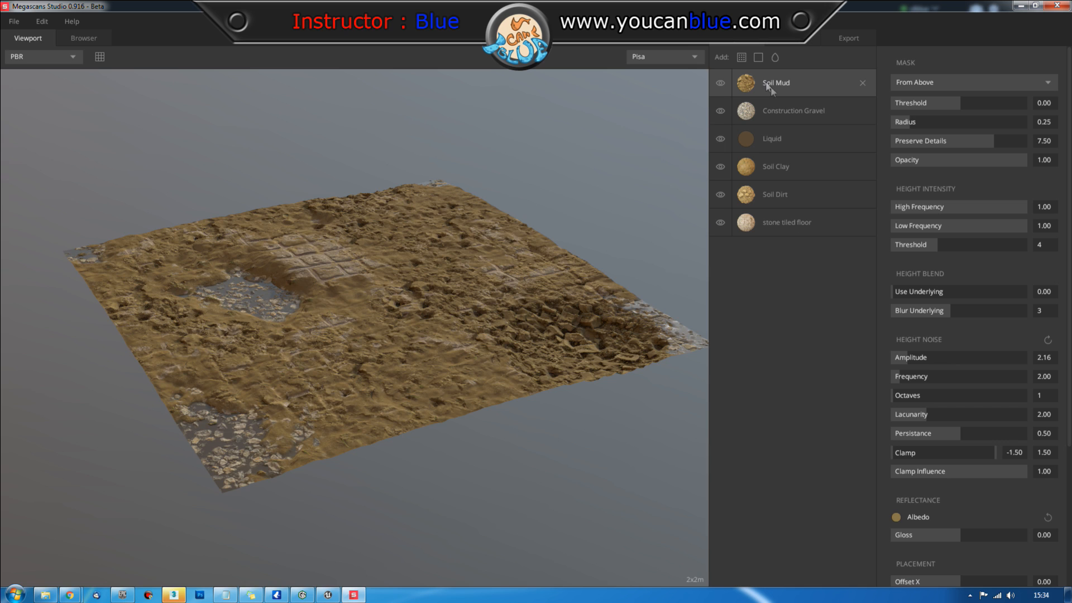
left_click(742, 57)
scroll(477, 300, "down", 4)
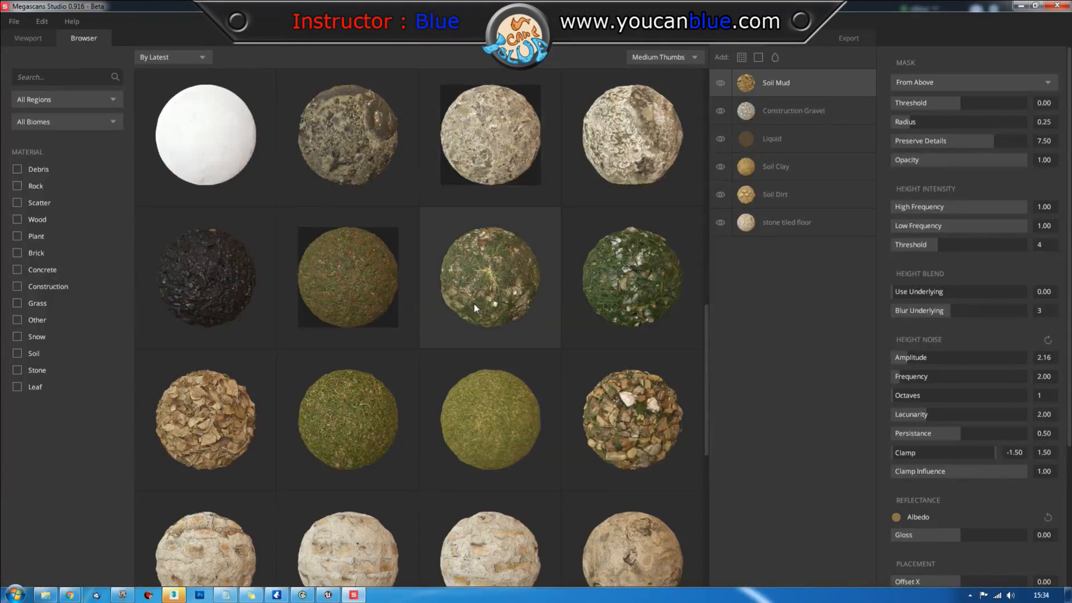
left_click(489, 269)
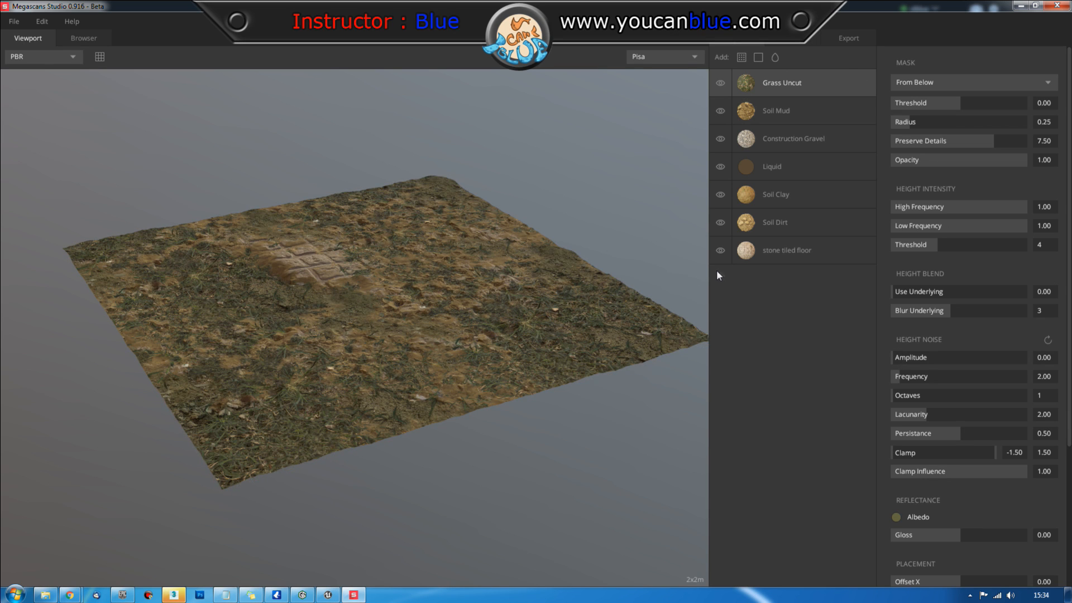
Step: Set the Grass Uncut layer's mask to From Above with a threshold of -0.15
left_click(952, 81)
left_click(946, 95)
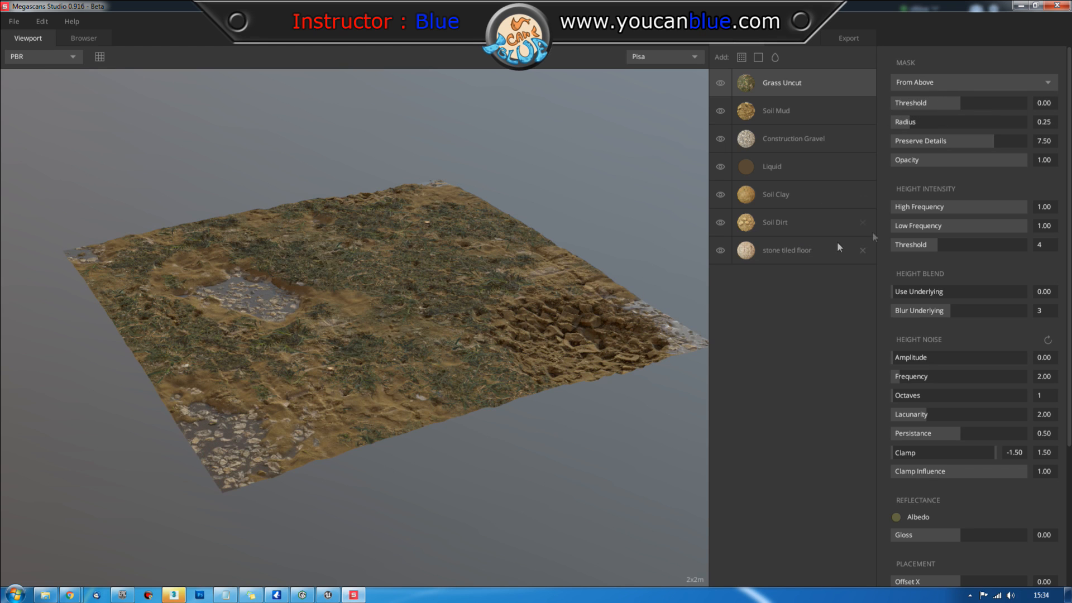
left_click_drag(954, 100, 950, 102)
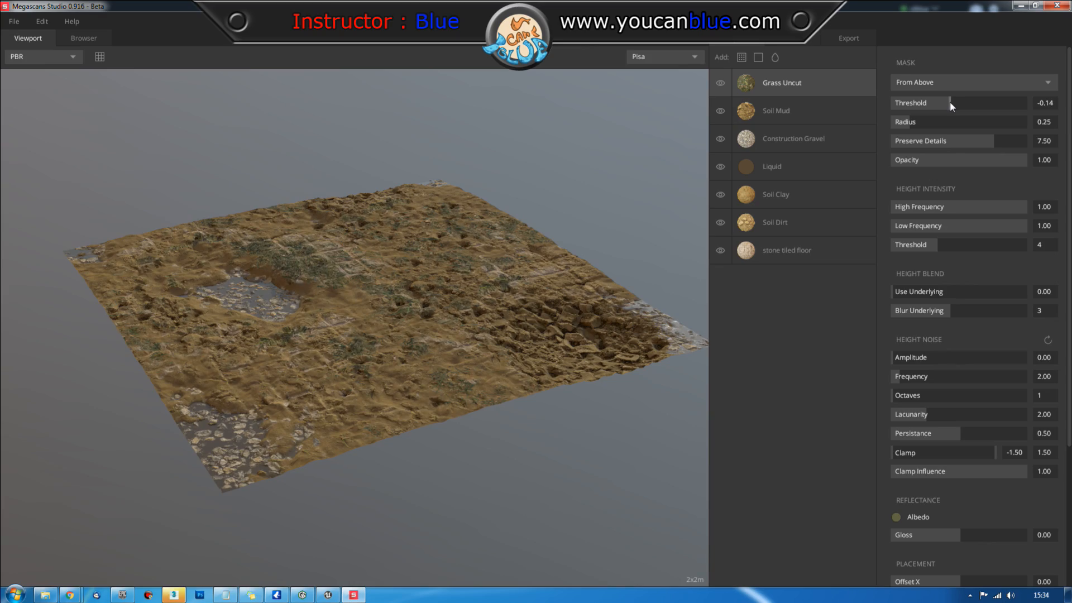
Step: Set the Grass Uncut layer's height blend Use Underlying to 1.00
scroll(400, 336, "up", 6)
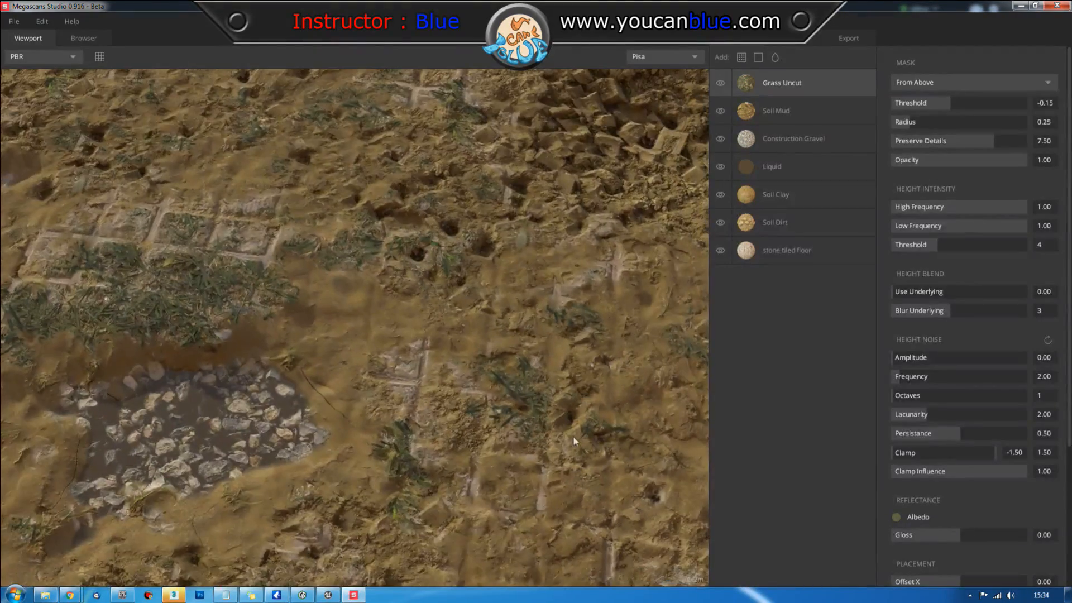
scroll(320, 365, "down", 2)
left_click_drag(321, 365, 422, 270)
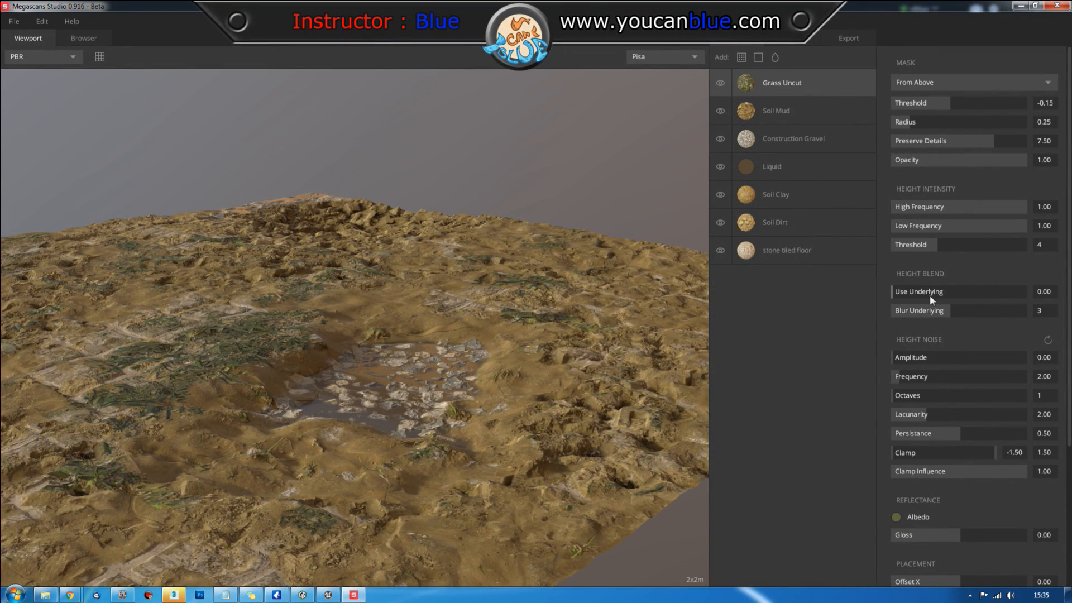
left_click_drag(891, 291, 1026, 292)
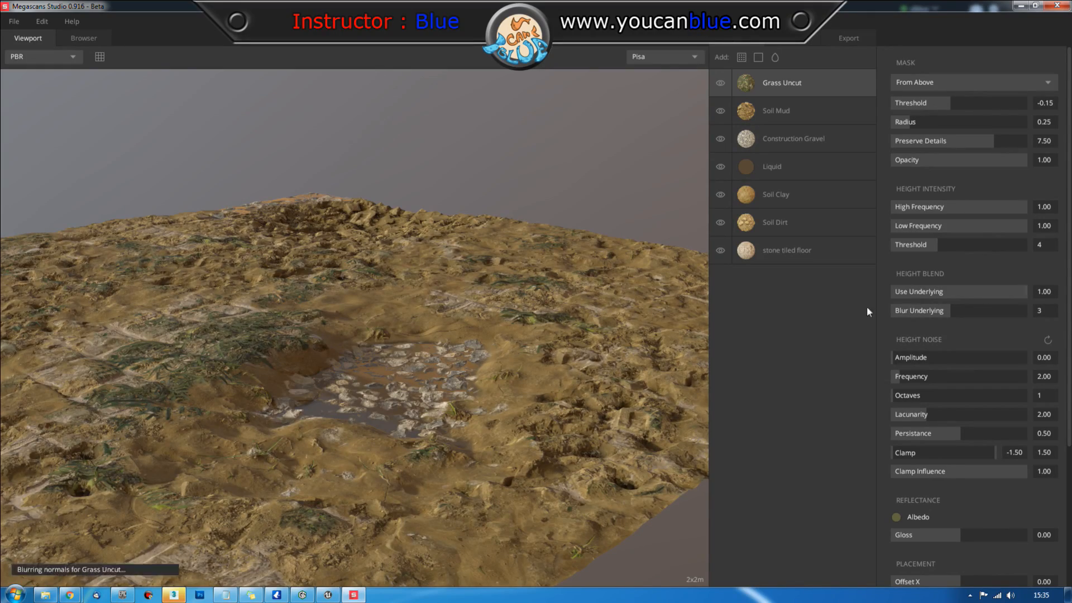
left_click_drag(598, 343, 289, 363)
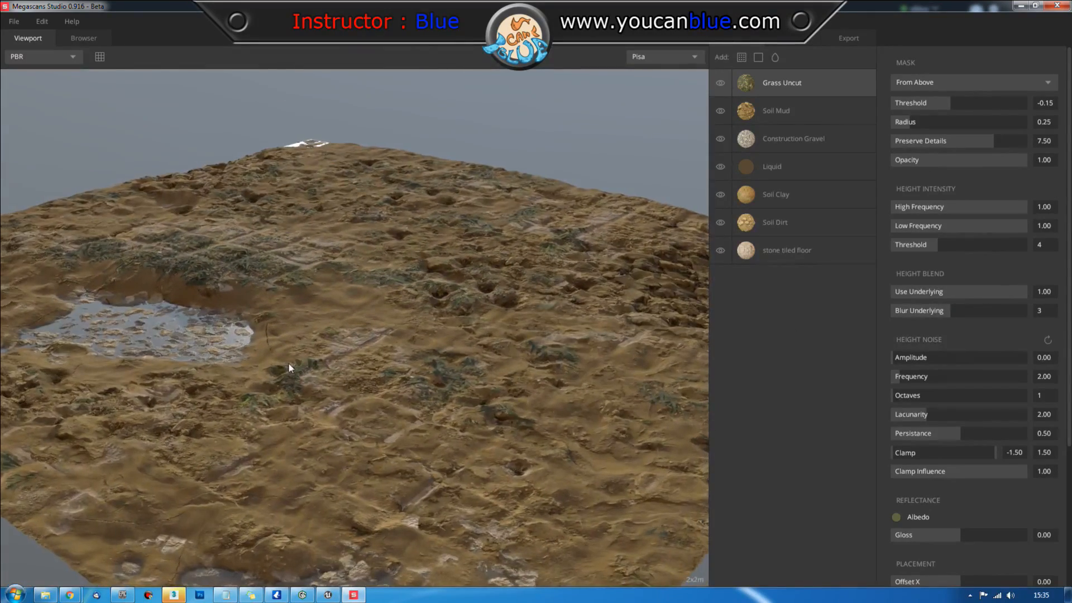
Step: Lower the Grass Uncut layer's mask threshold to -0.24 and check the grass coverage
left_click_drag(933, 103, 943, 102)
scroll(474, 279, "down", 3)
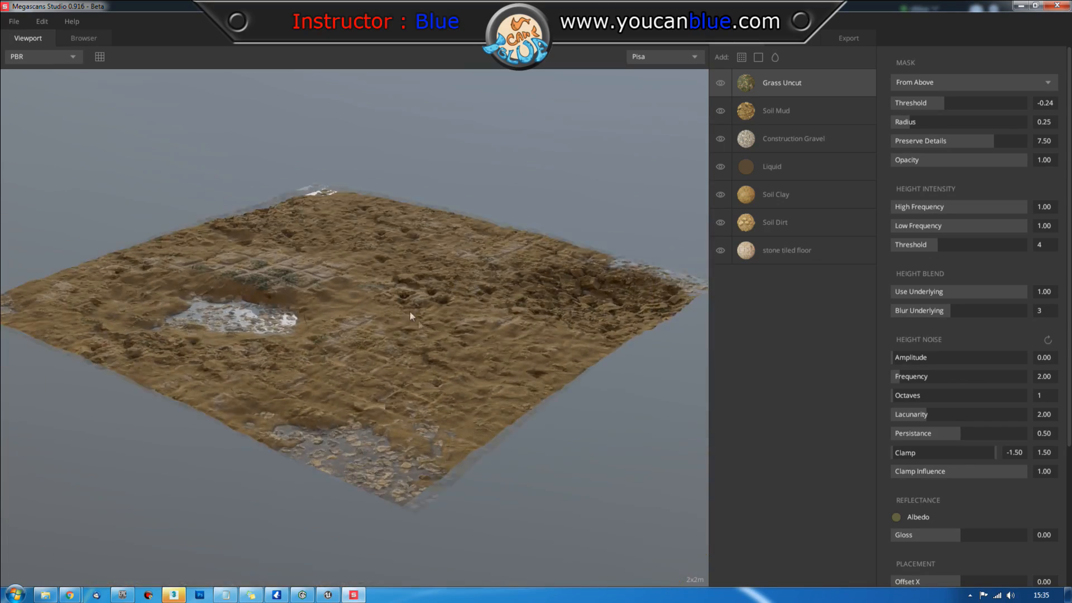
left_click_drag(410, 312, 359, 310)
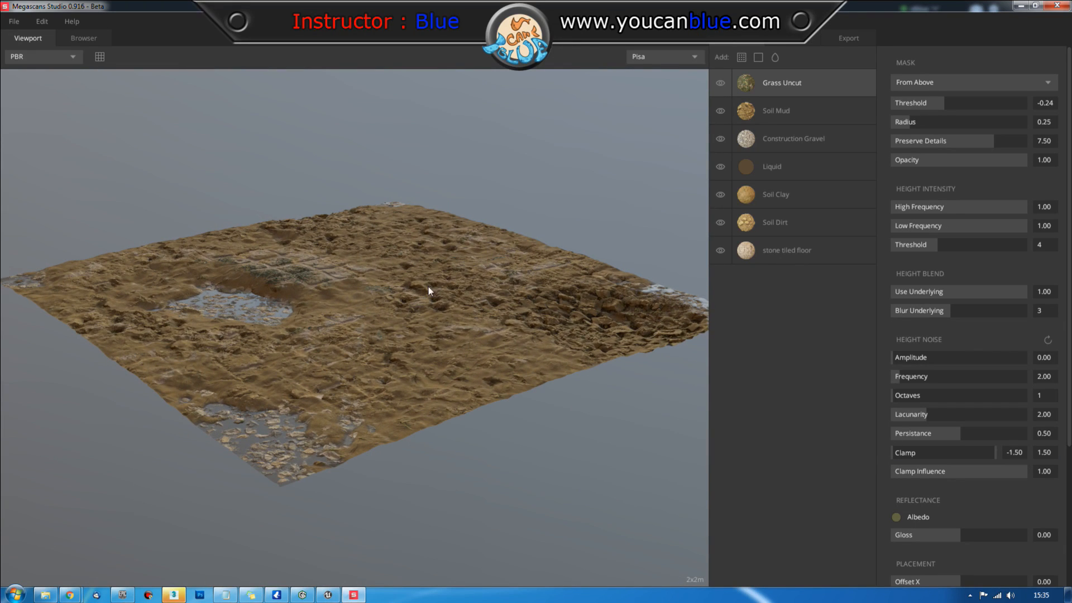
Step: Start saving the material as a surface named "Tiled to organic area 1" with Construction as its material type
left_click(14, 23)
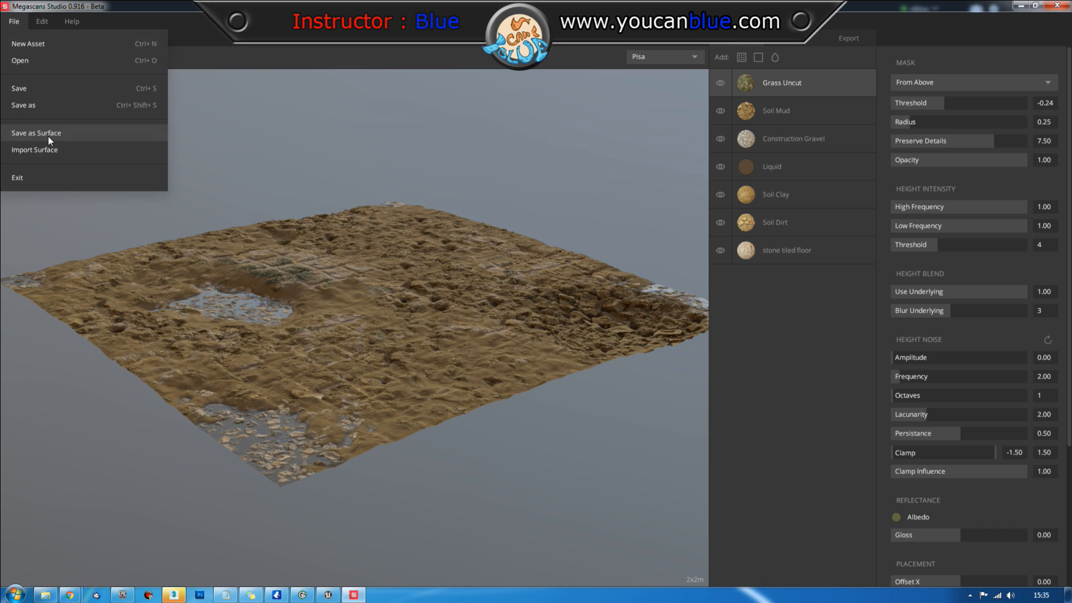
left_click(49, 136)
left_click(688, 167)
left_click(693, 169)
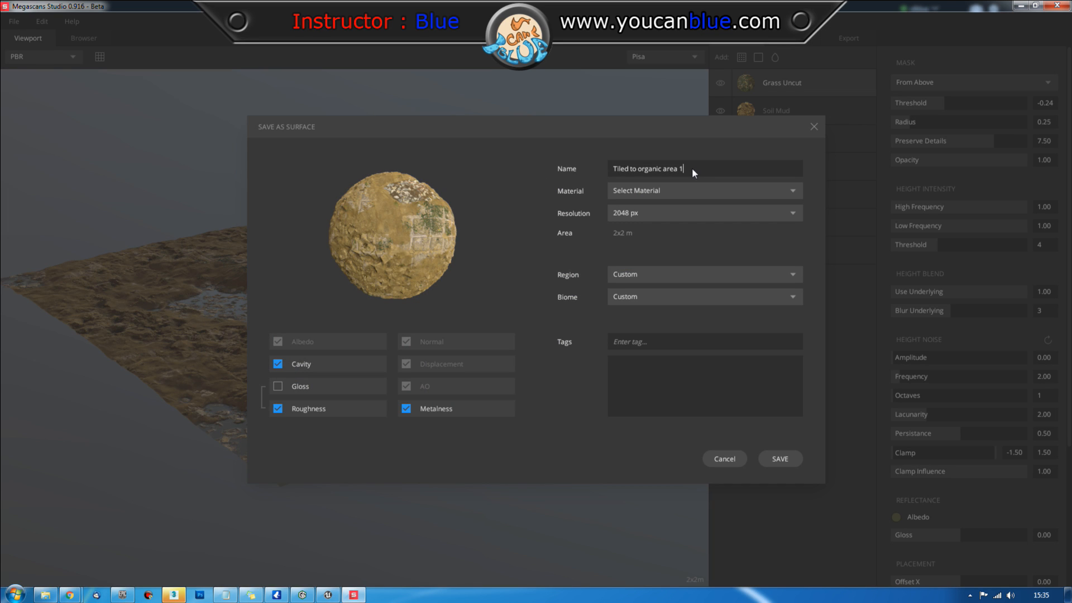
left_click(652, 191)
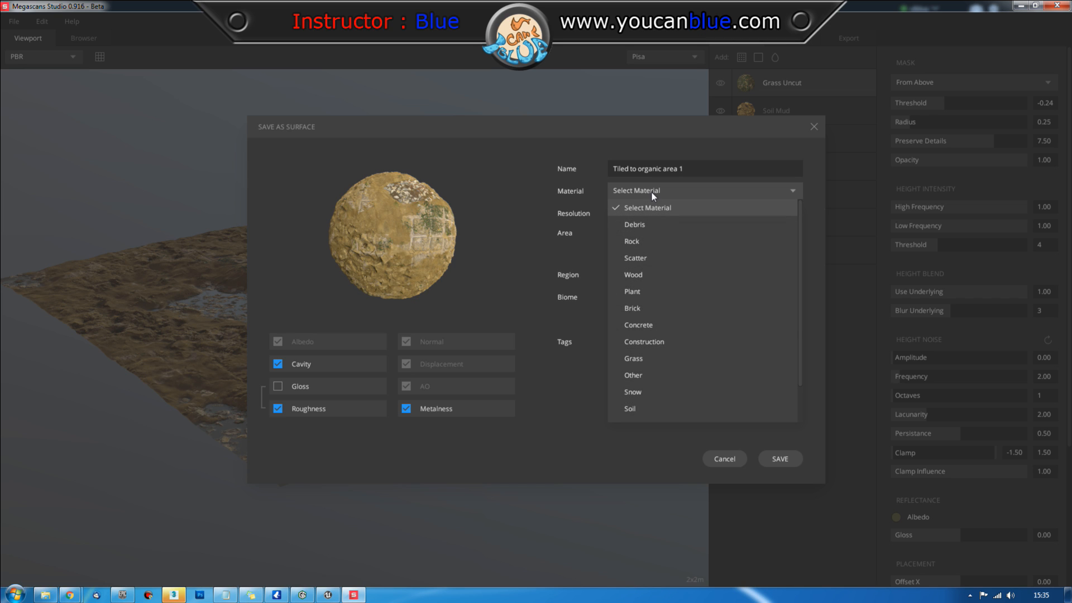
left_click(658, 341)
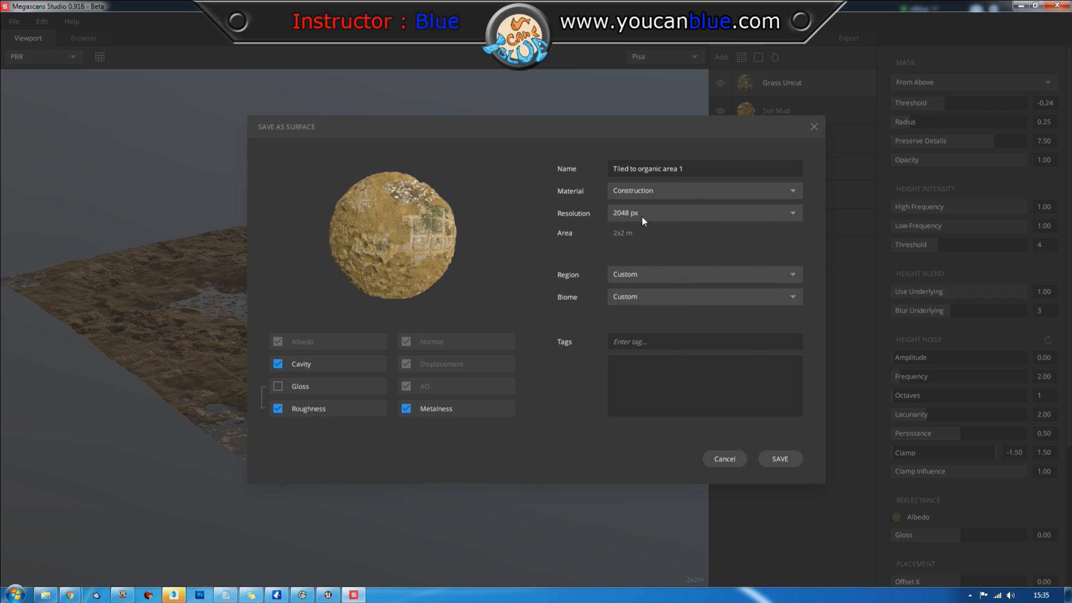
Step: Assign the surface to a new region named "Blighty!" and set its biome to Temperate-forest
left_click(641, 274)
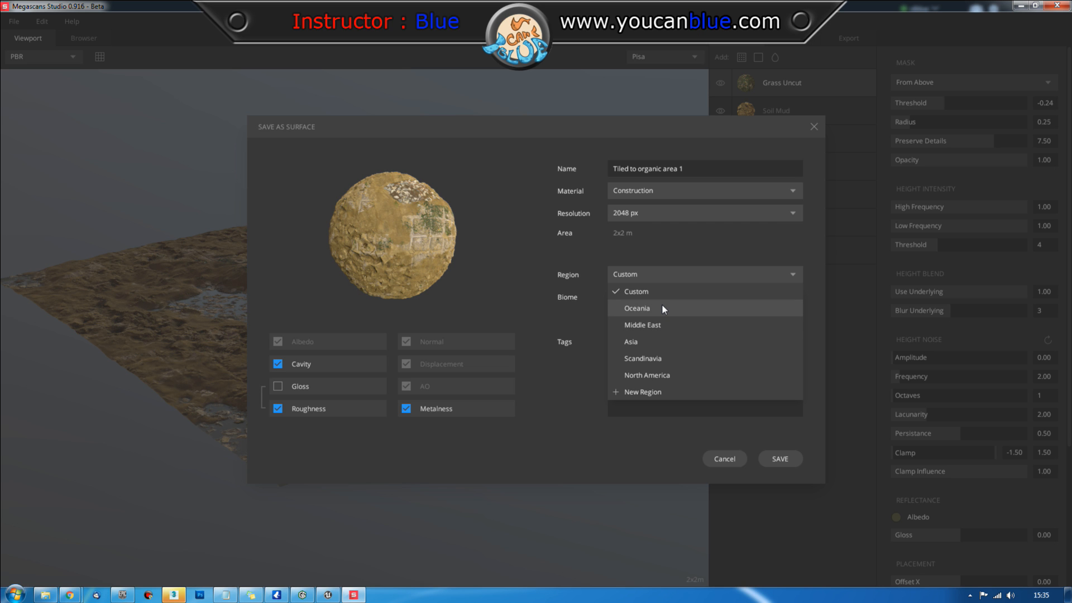
left_click(655, 392)
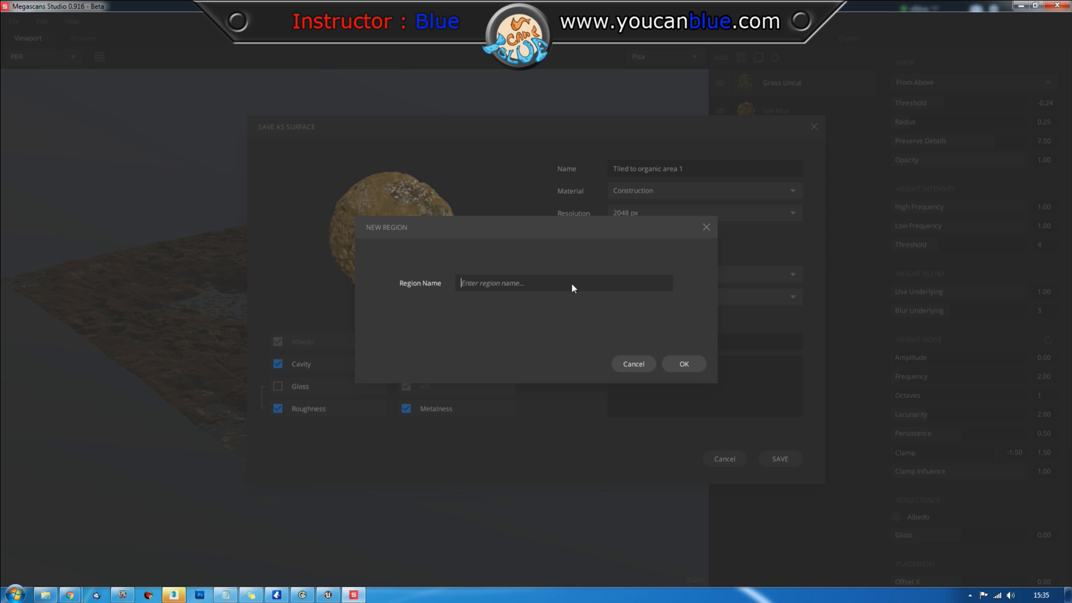
type("Blighty!")
left_click(684, 364)
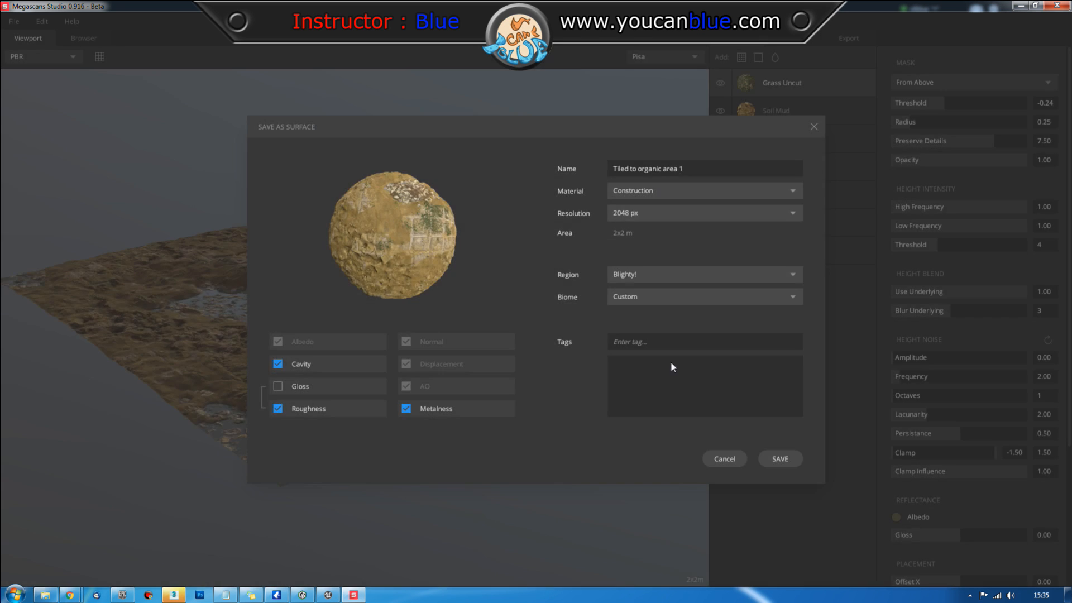
left_click(649, 297)
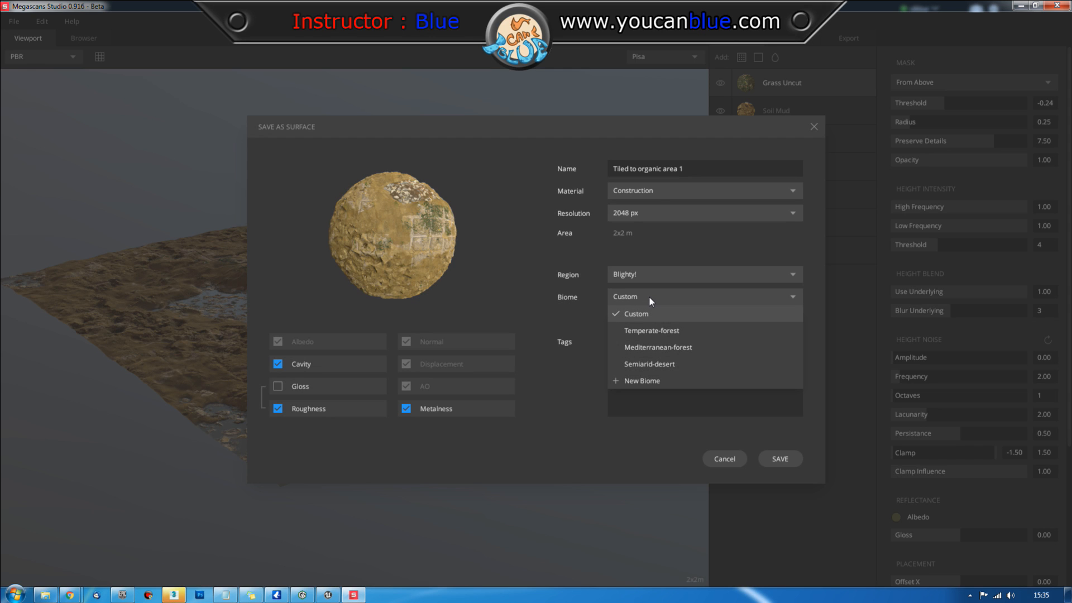
left_click(652, 331)
Step: Add the tags "tiled,", "organic", "floor" and "puddle" to the surface being saved
left_click(648, 342)
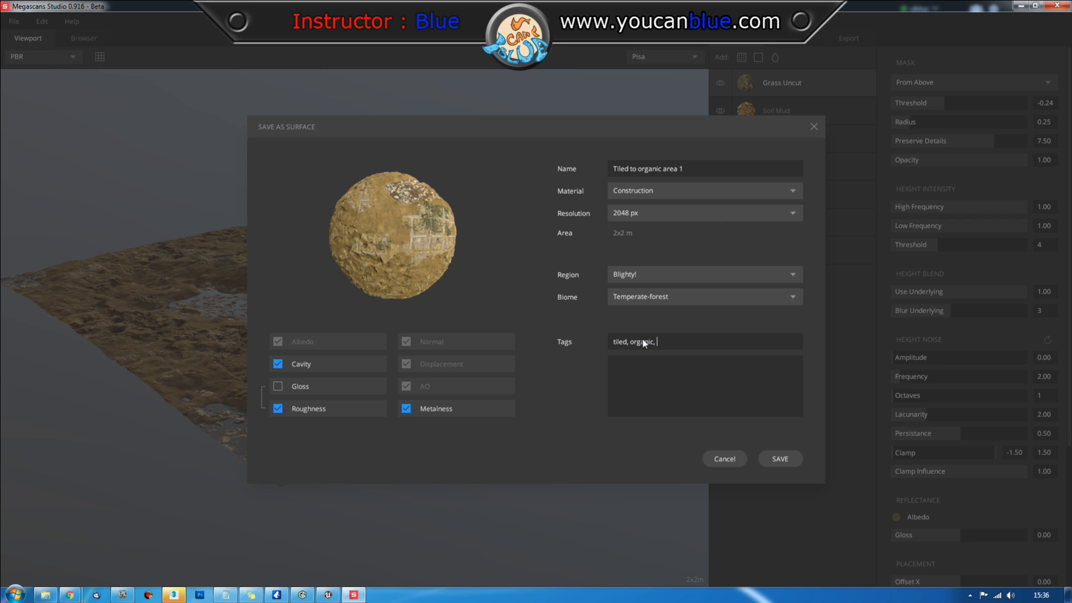
type("uilding, floor")
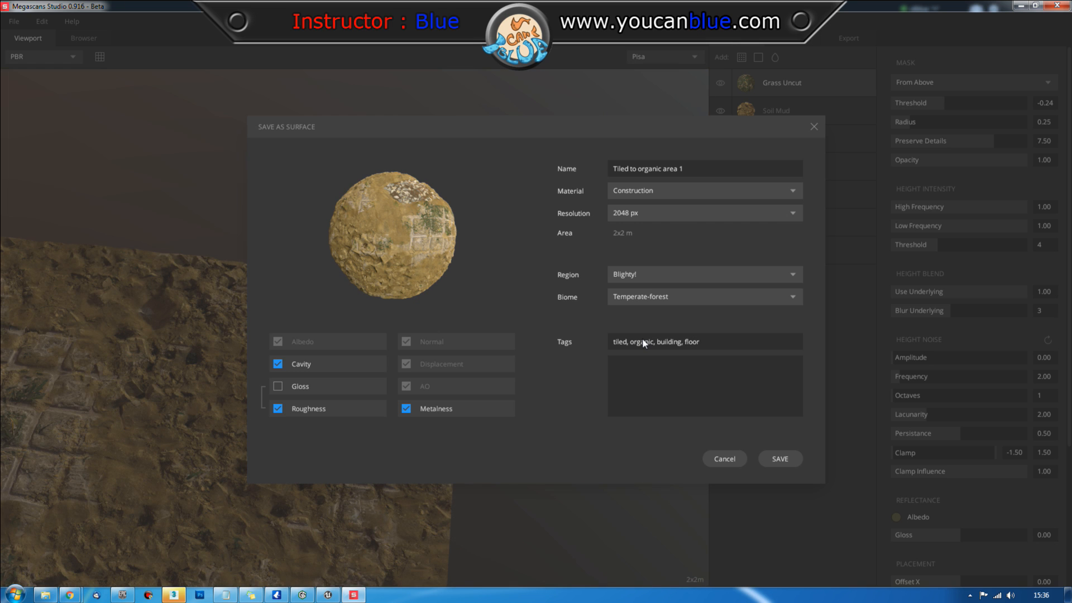
key("Return")
type("organic")
key("Return")
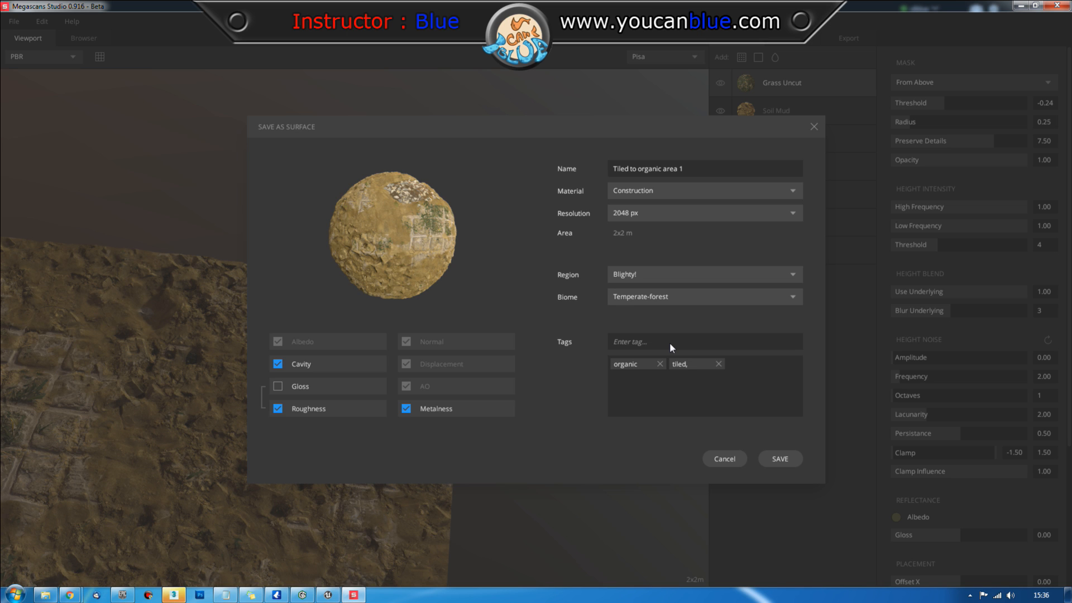
type("floor")
key("Return")
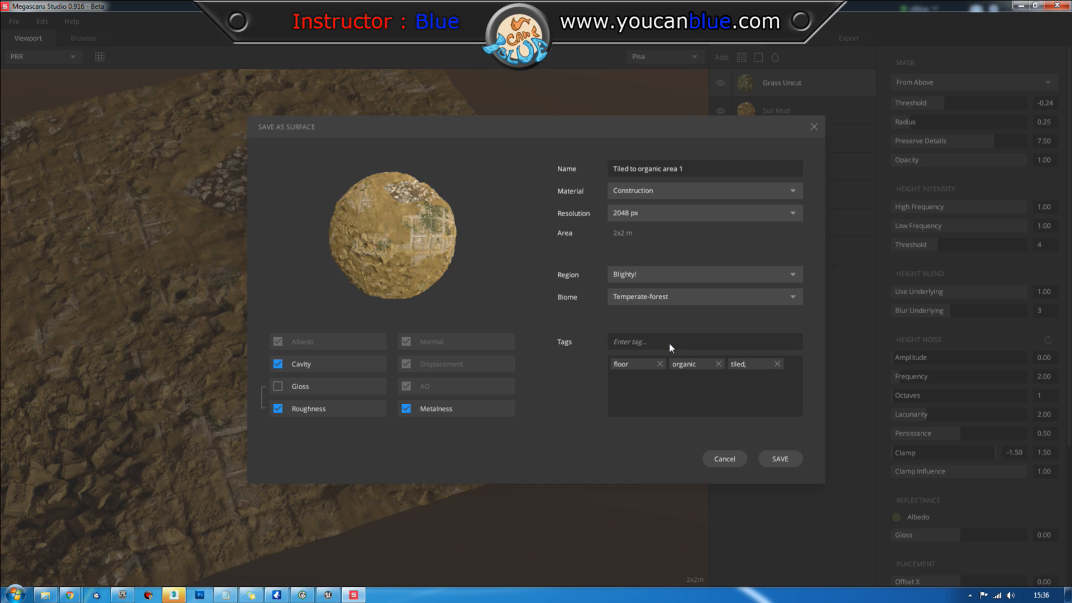
type("puddle")
key("Return")
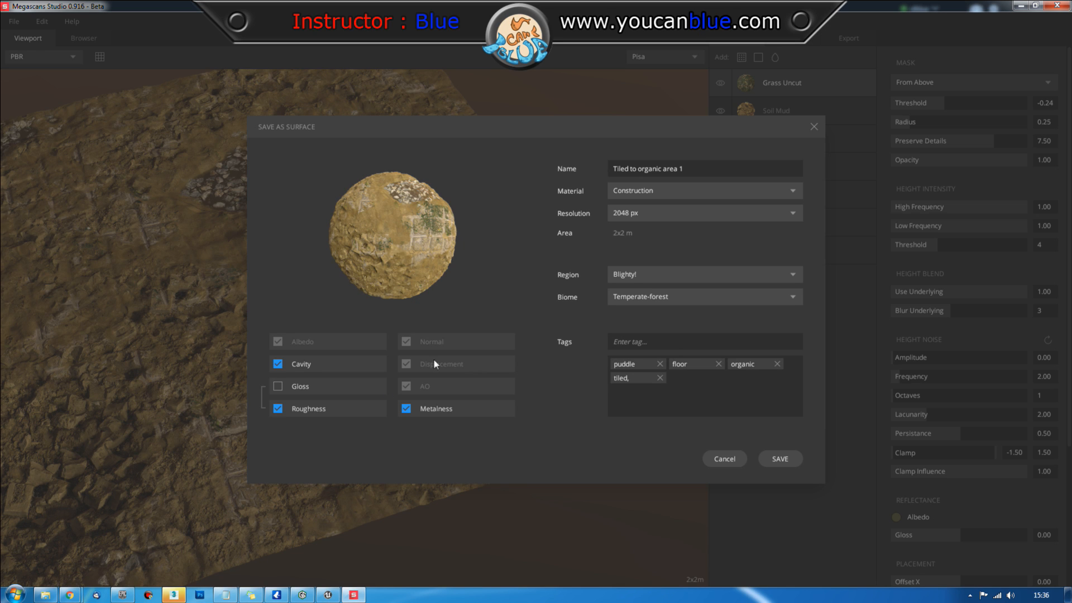
Step: Include the Gloss map in the saved maps and save the surface
left_click(277, 386)
left_click(780, 459)
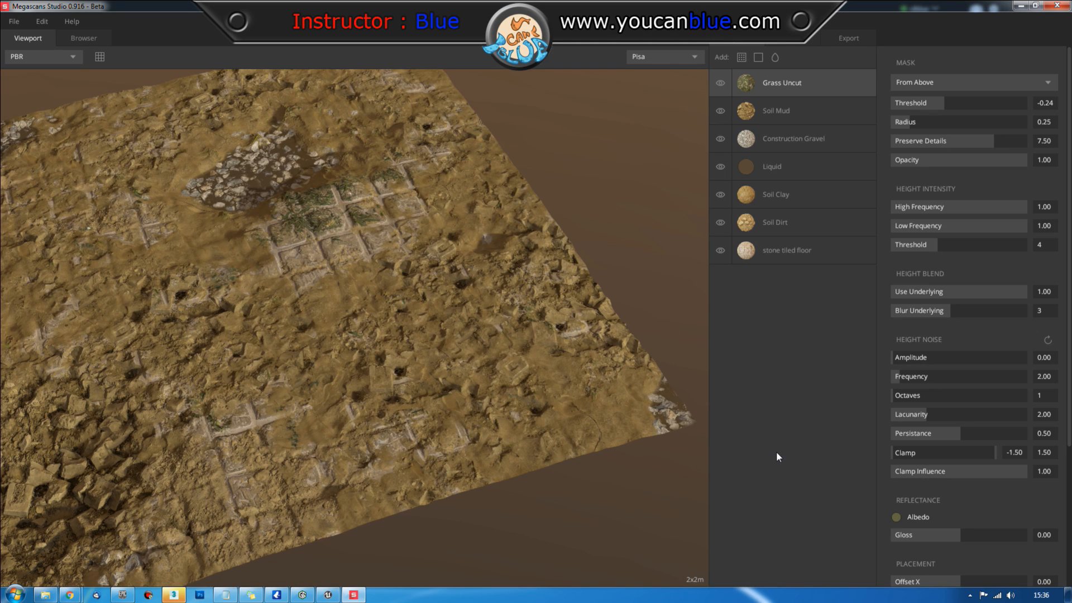
Step: Launch Megascans Bridge and close Megascans Studio
key("super")
type("megas")
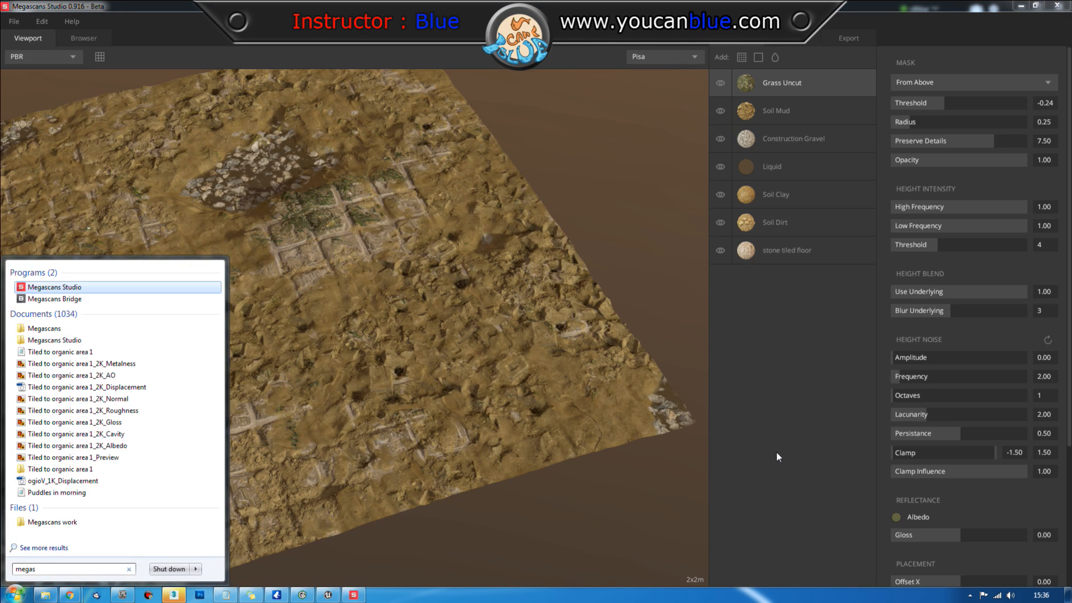
key("Return")
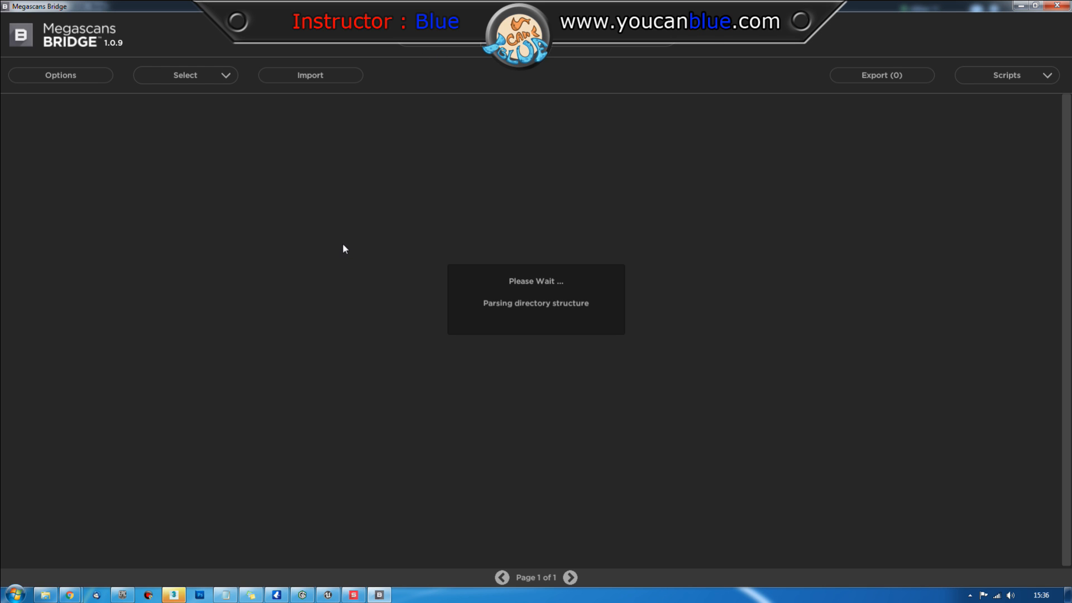
right_click(354, 595)
left_click(331, 569)
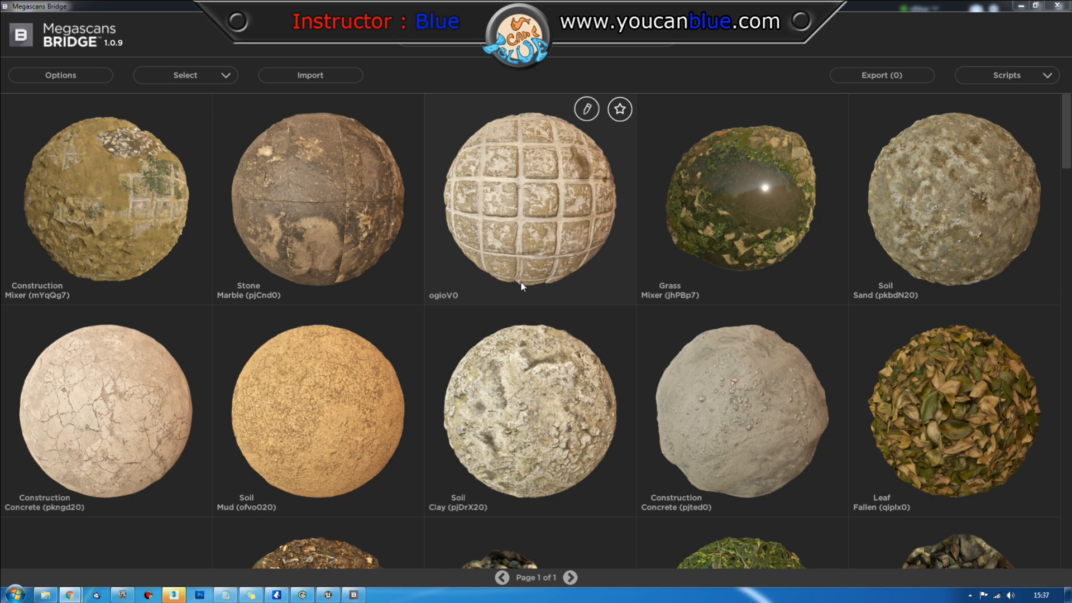
Step: Start sending the Construction Mixer surface to Unreal, with the format of all 2K maps set to TGA
left_click(101, 205)
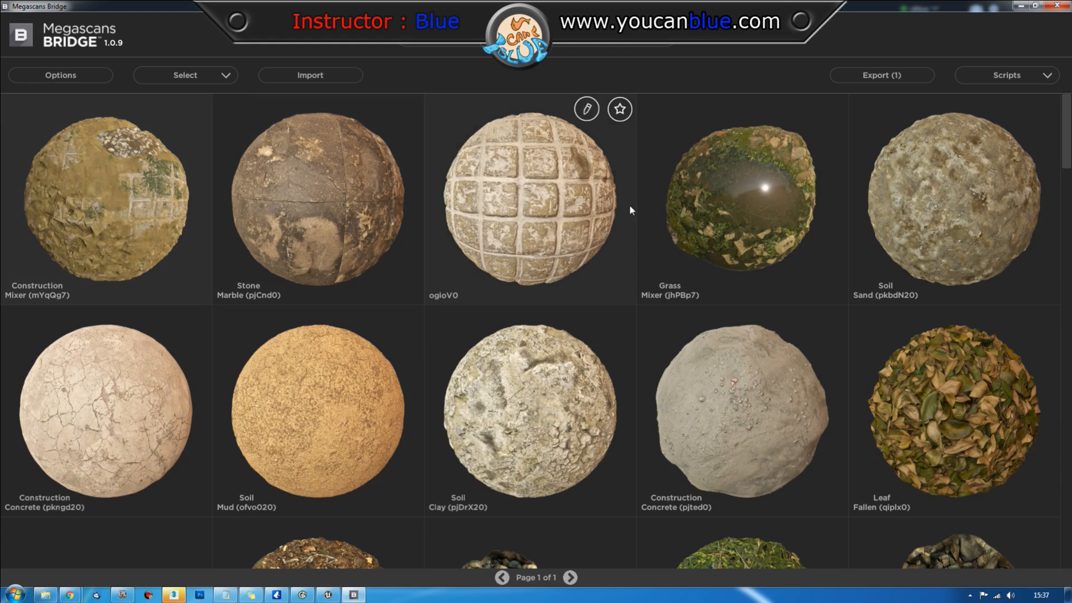
left_click(1017, 78)
mouse_move(982, 189)
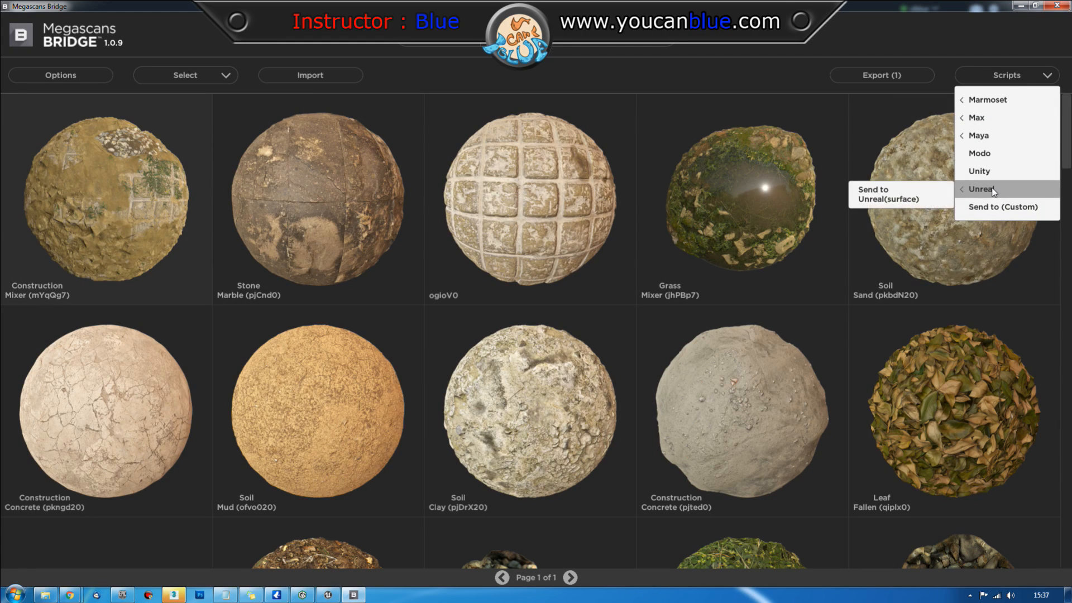
left_click(938, 194)
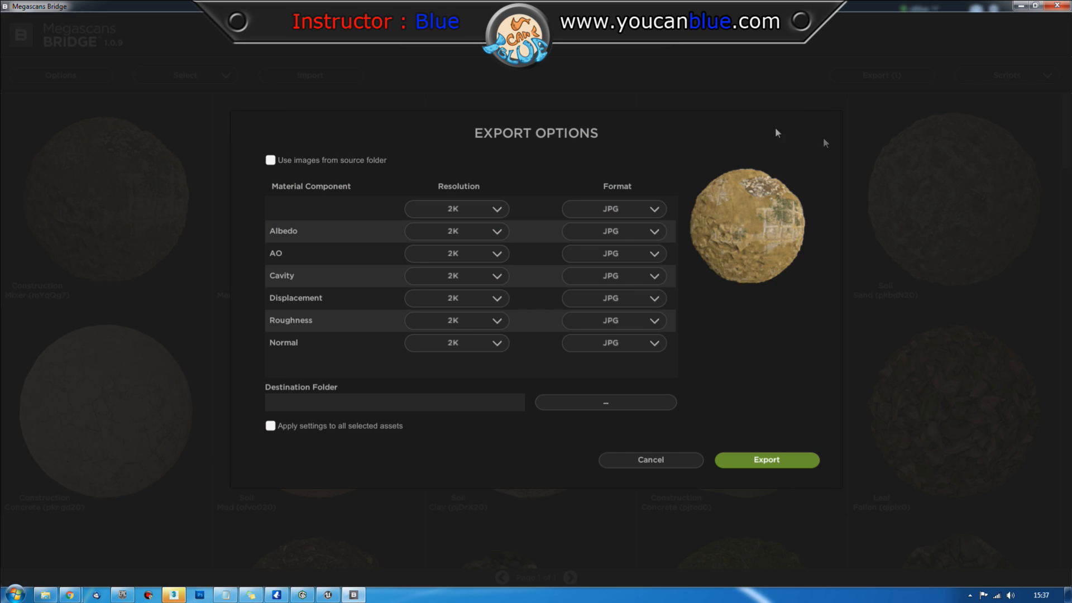
left_click(634, 208)
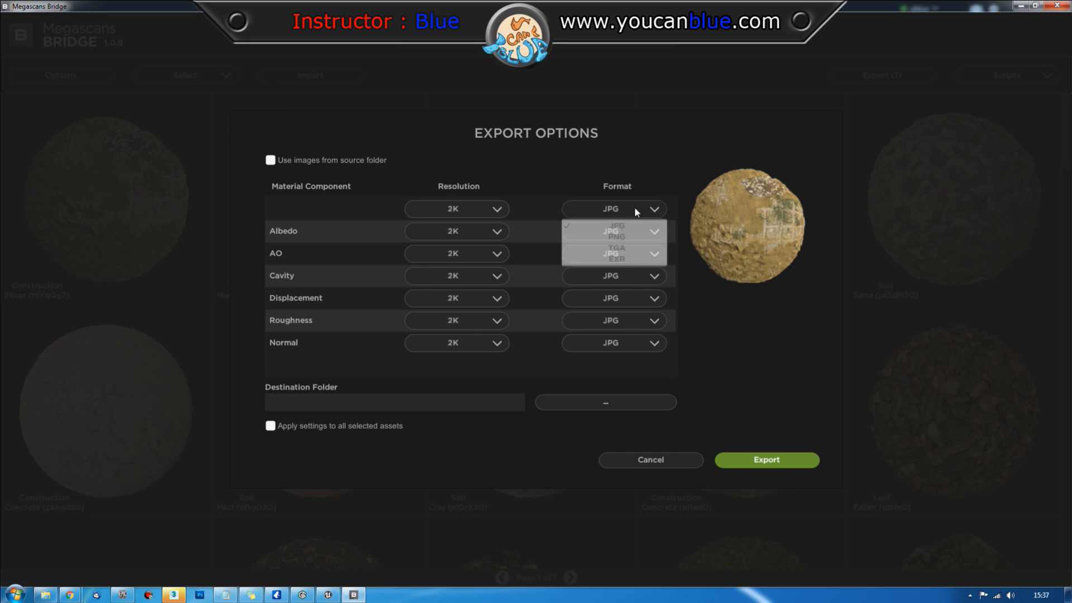
left_click(631, 246)
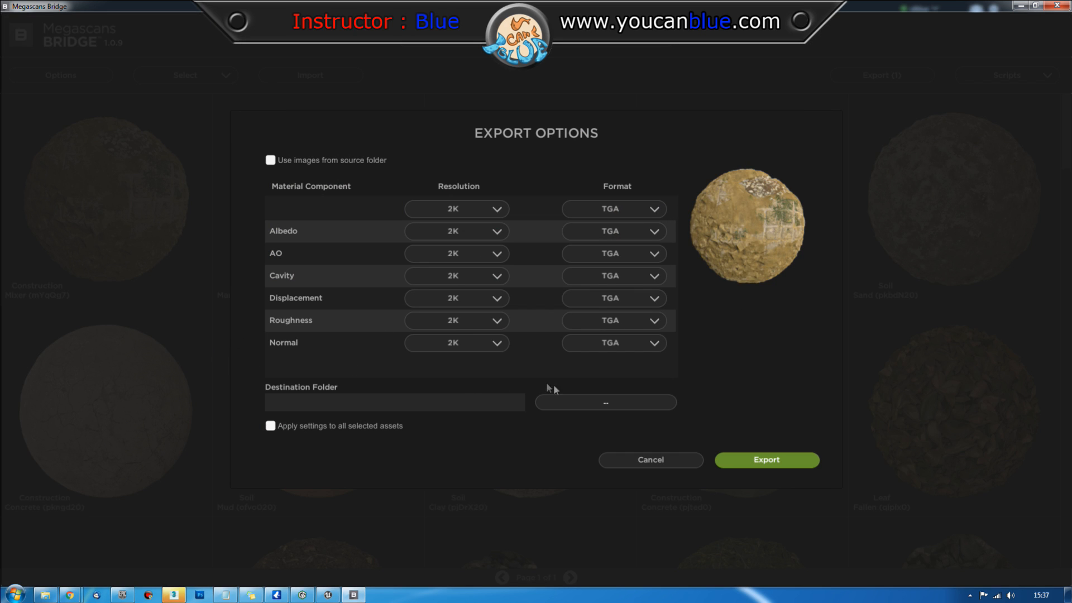
Step: Try to export the TGA maps to the "test exports" folder on the desktop, and decline to send the error report
left_click(567, 403)
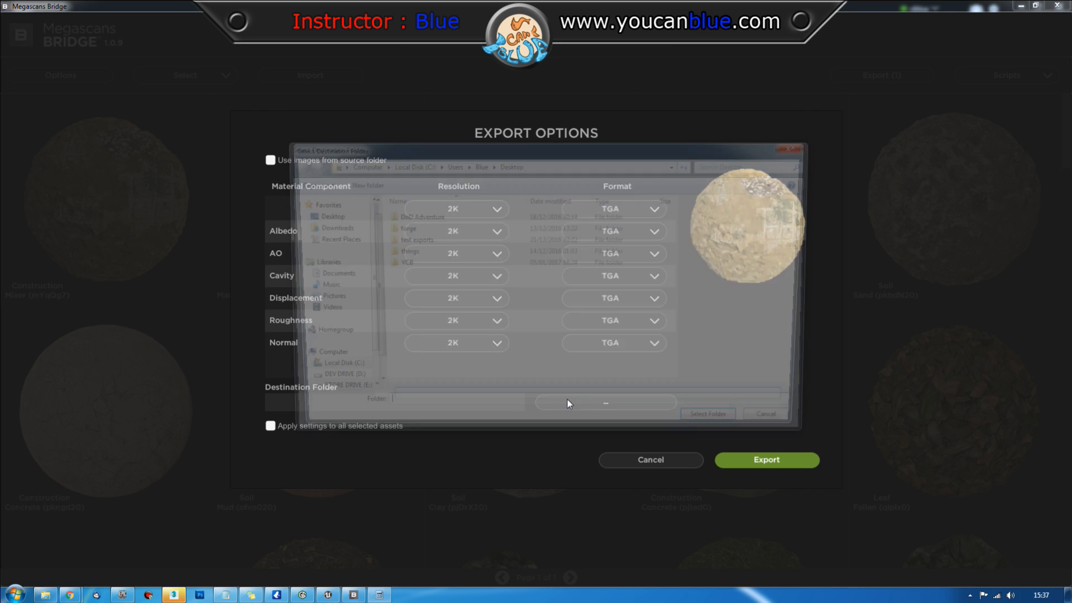
left_click_drag(549, 151, 1071, 196)
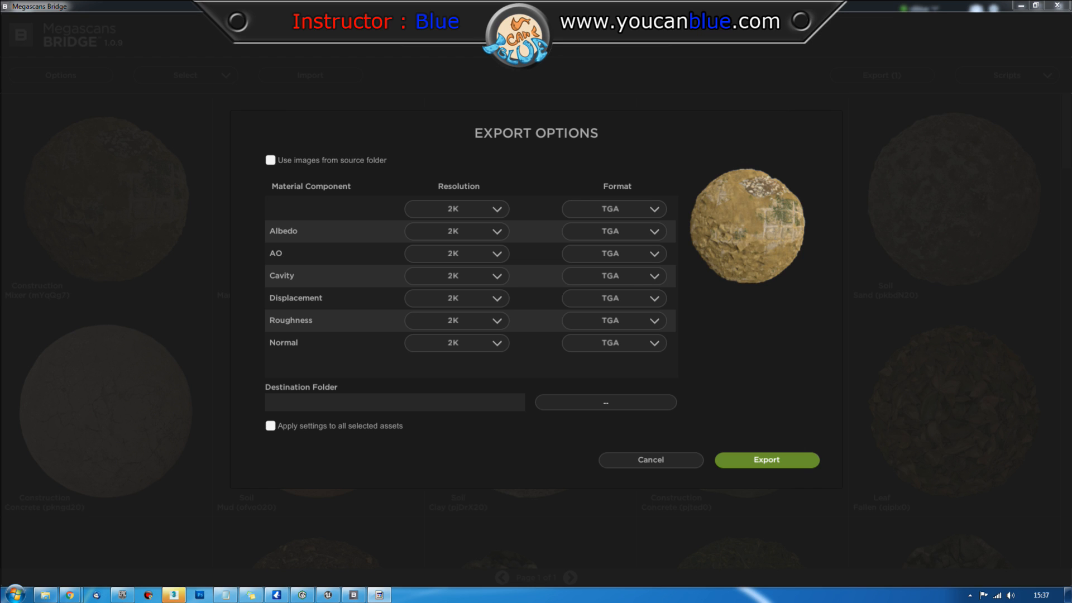
key("Return")
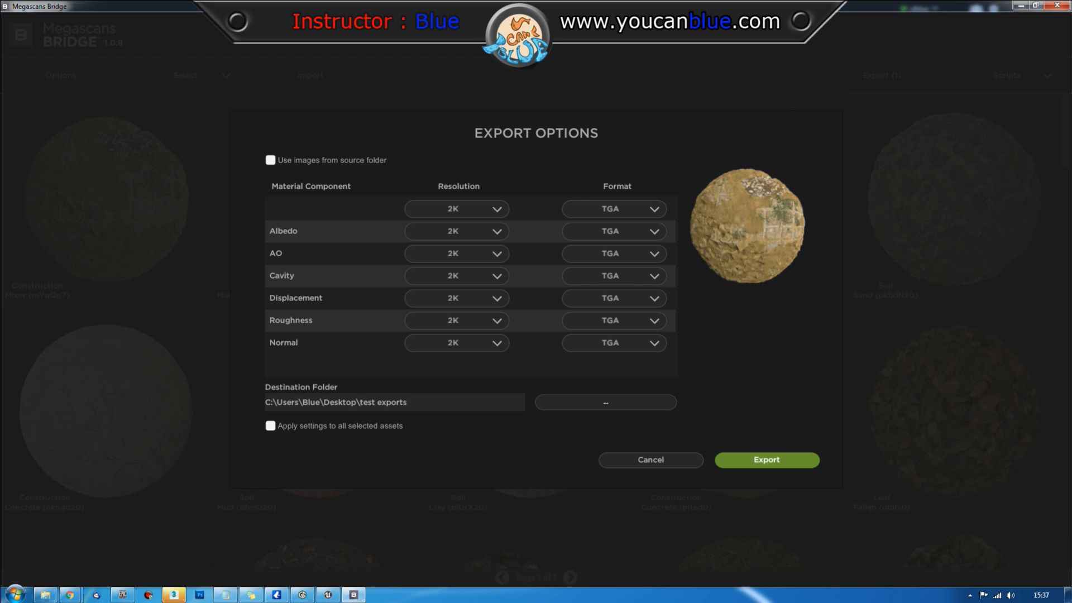
left_click(760, 465)
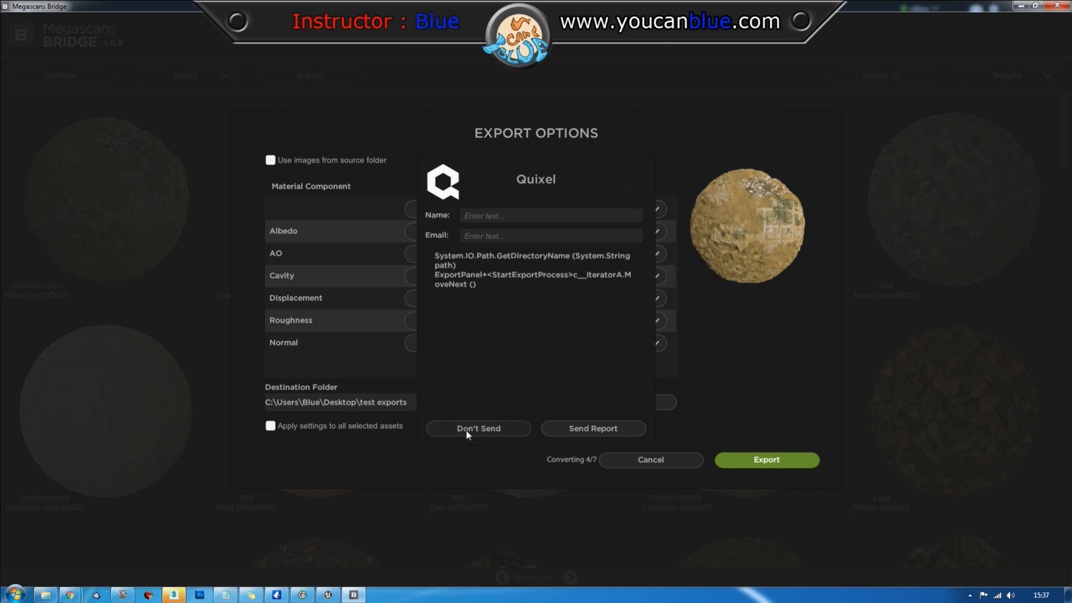
left_click(478, 429)
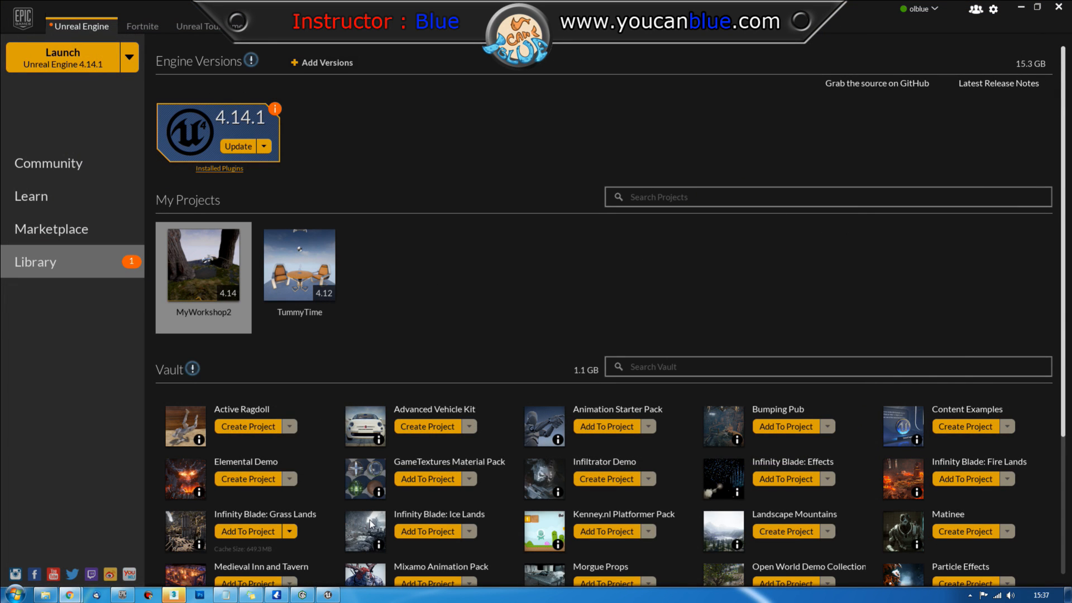
Step: Relaunch Megascans Bridge and start sending the Construction Mixer surface to Unreal again
key("super")
type("megasca")
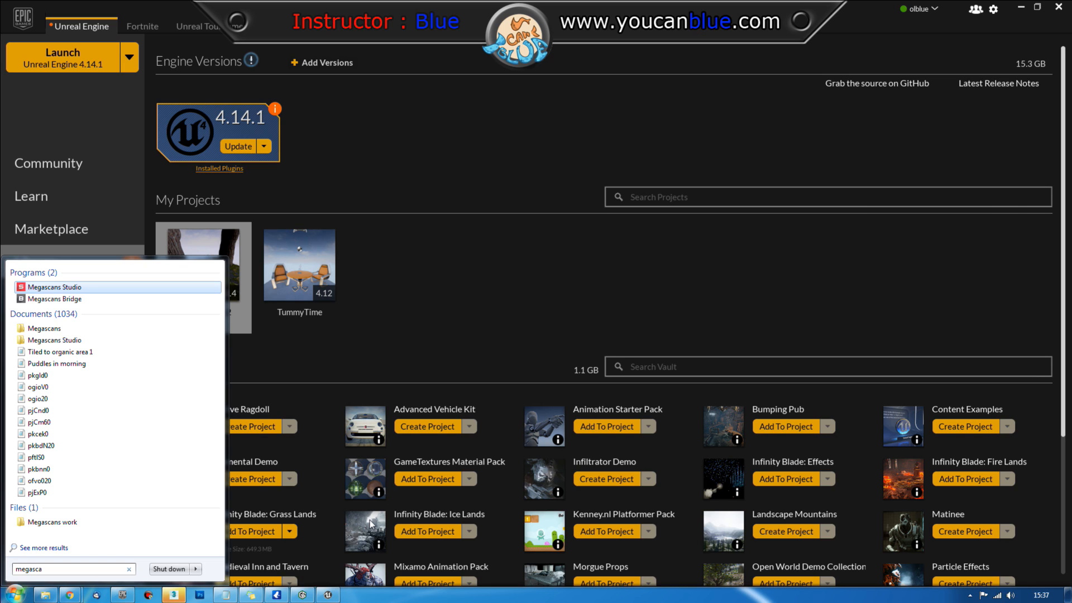
key("Down")
key("Return")
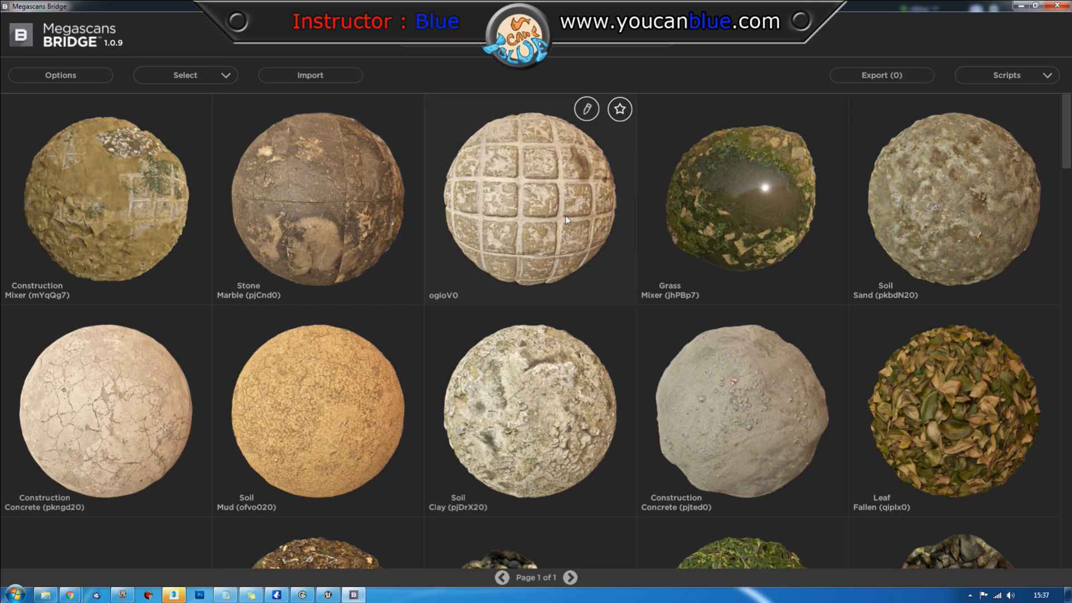
left_click(85, 219)
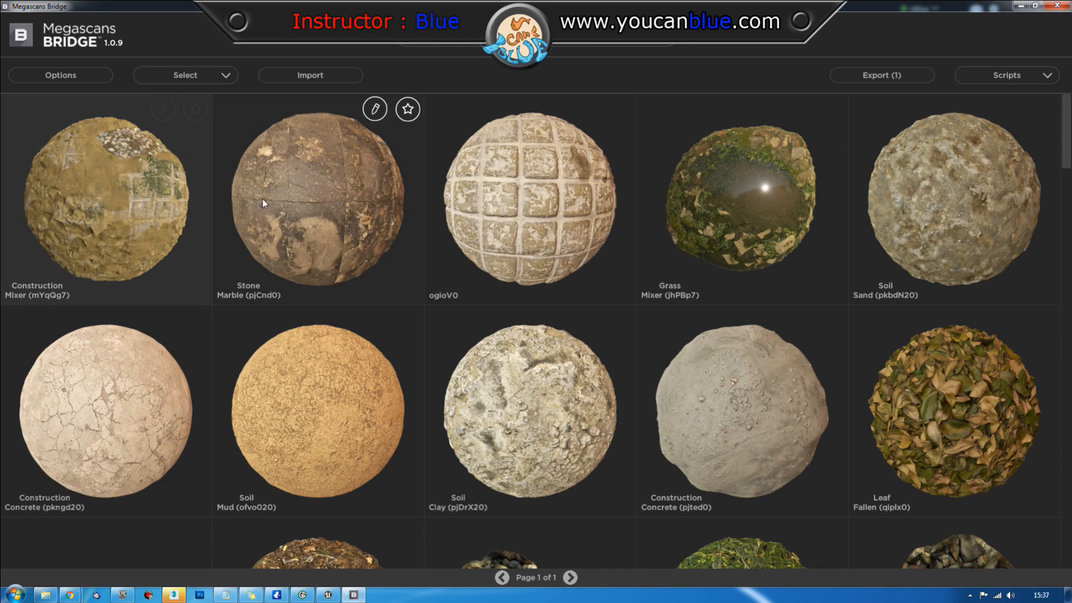
left_click(1045, 77)
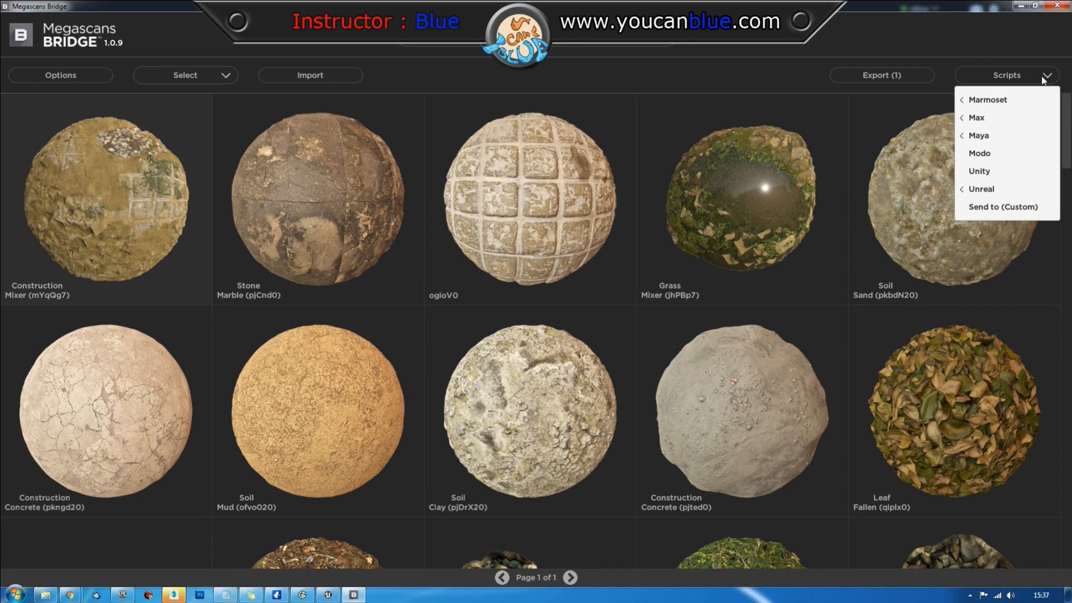
mouse_move(1000, 190)
left_click(908, 202)
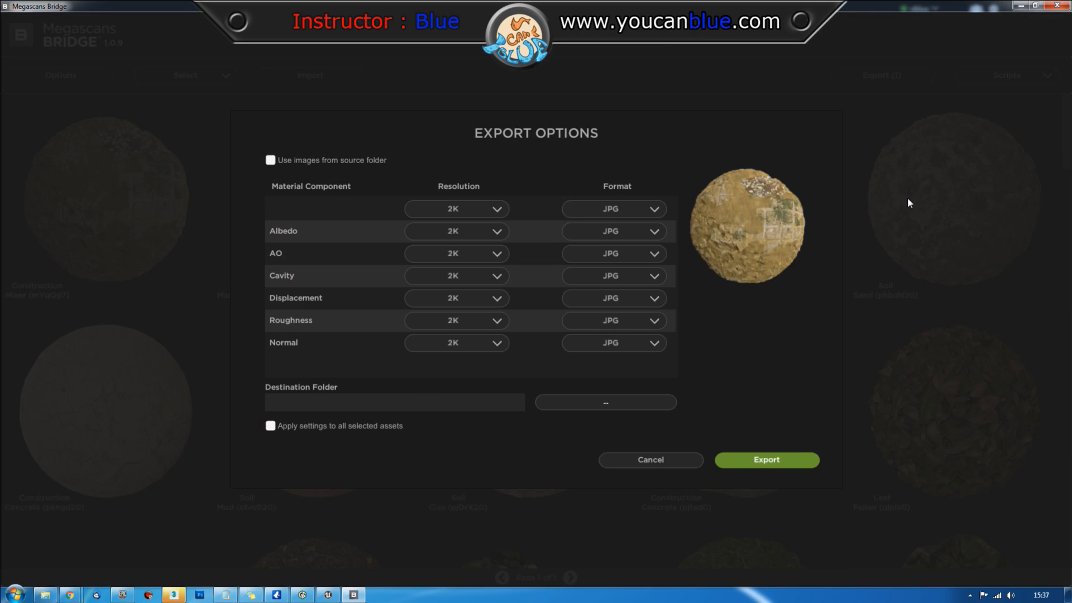
Step: Try to export the surface's 2K JPG maps to the desktop's "test exports" folder, and decline to send the error report
left_click(581, 403)
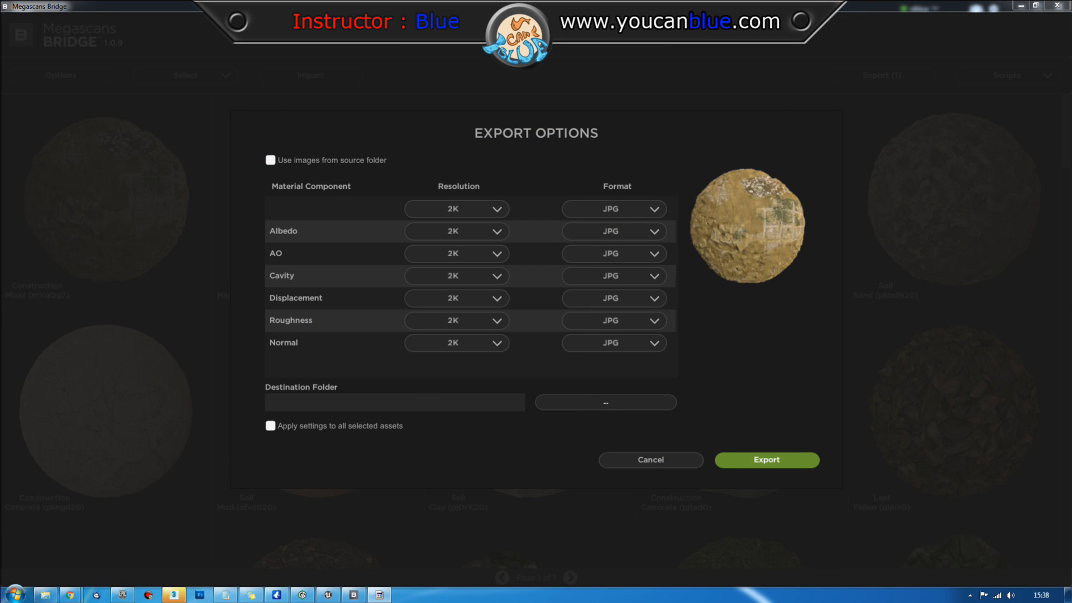
key("Return")
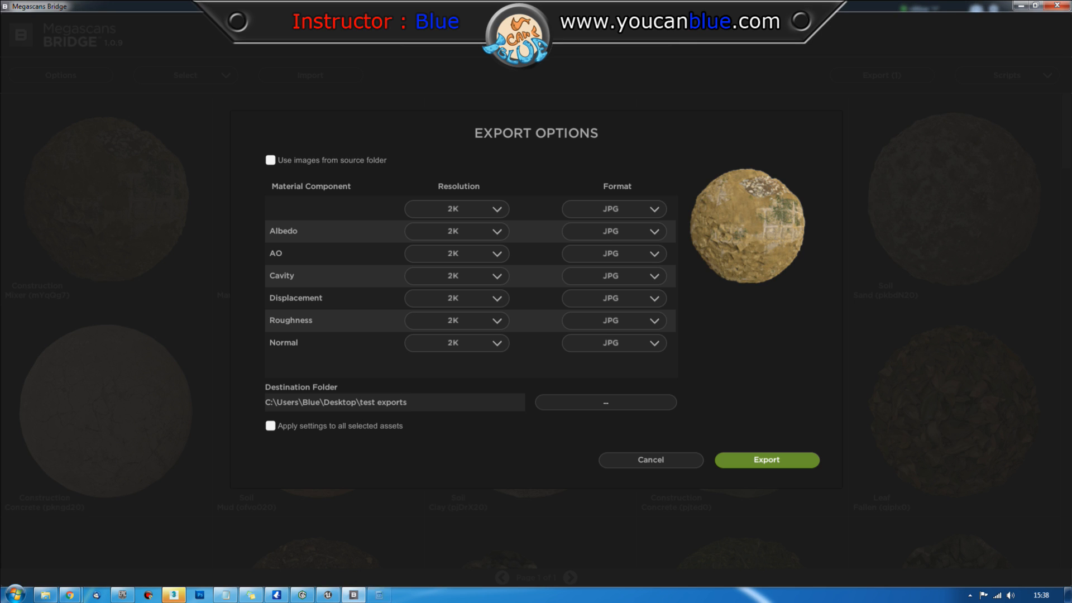
left_click(735, 457)
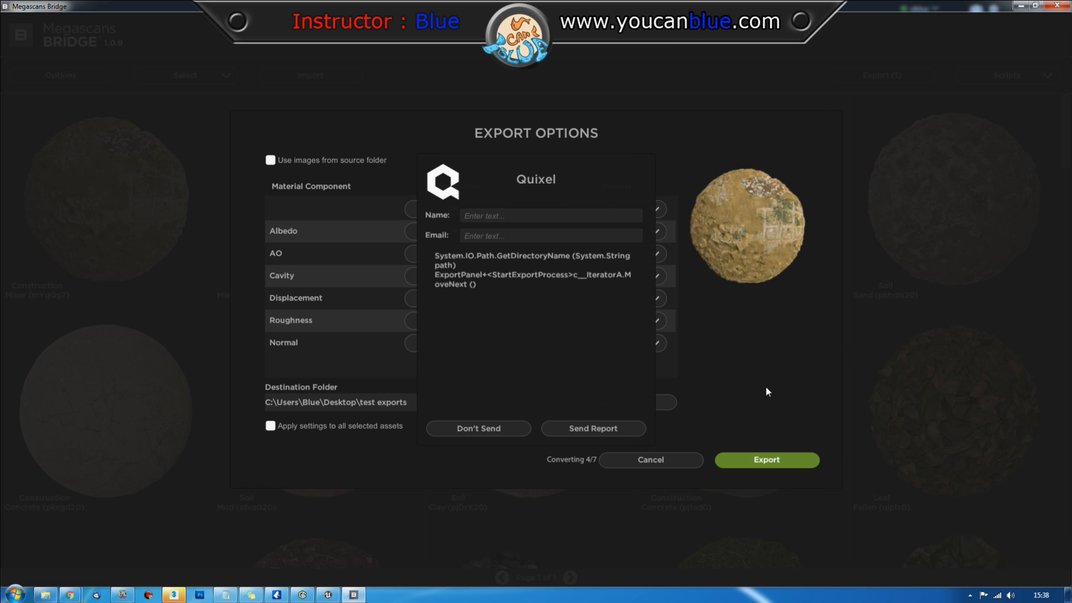
left_click(488, 430)
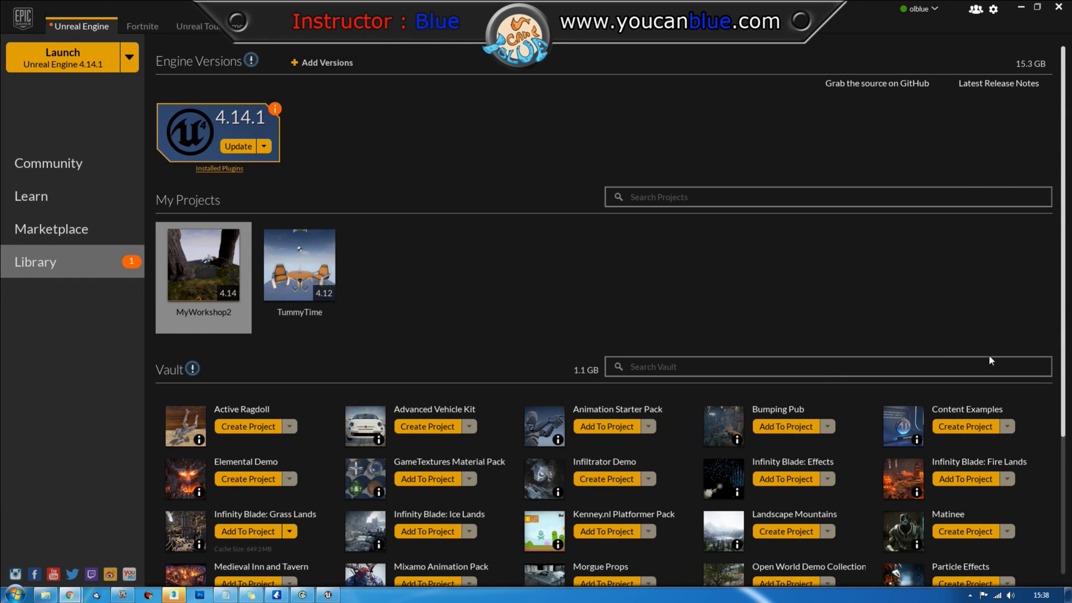
Step: Open the "Tiled to organic area 1" folder under Megascans Studio's My Assets surfaces in the file explorer and move the window aside
key("super+e")
left_click_drag(370, 218, 1071, 219)
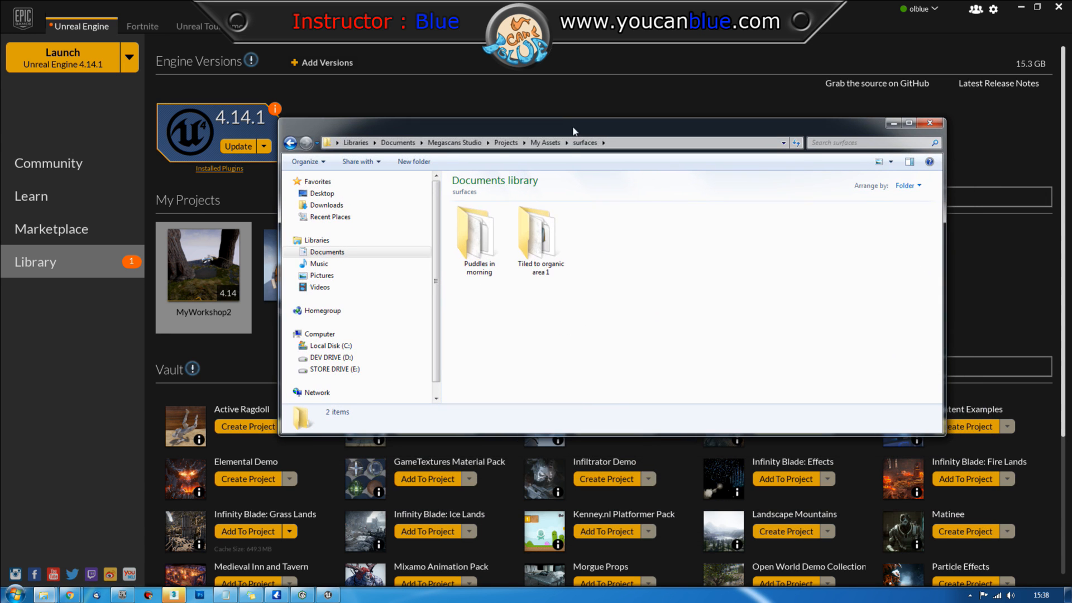
left_click(550, 233)
double_click(550, 233)
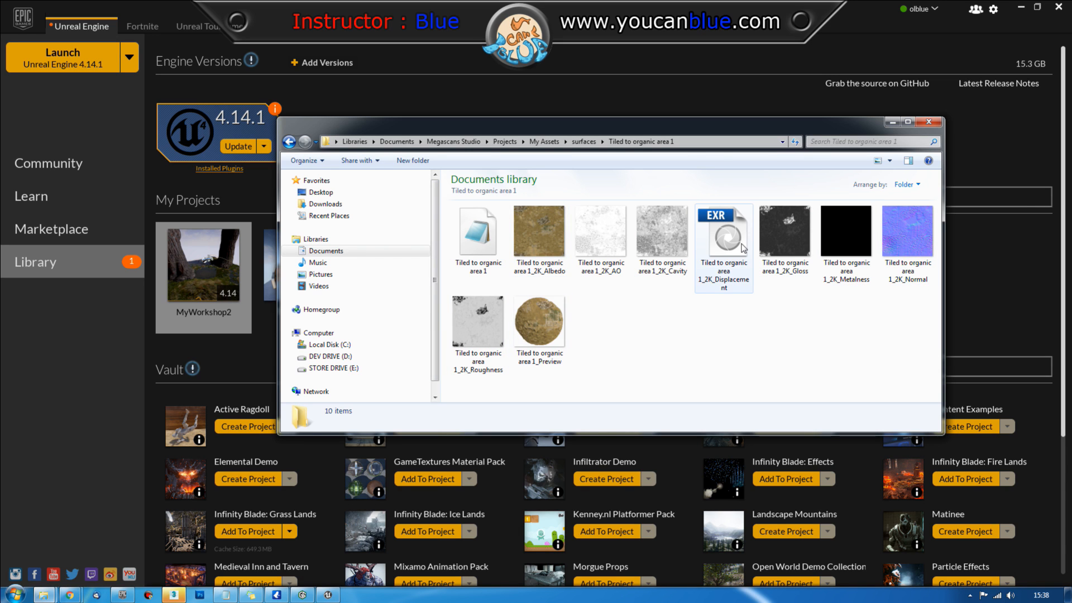
left_click_drag(707, 127, 1071, 150)
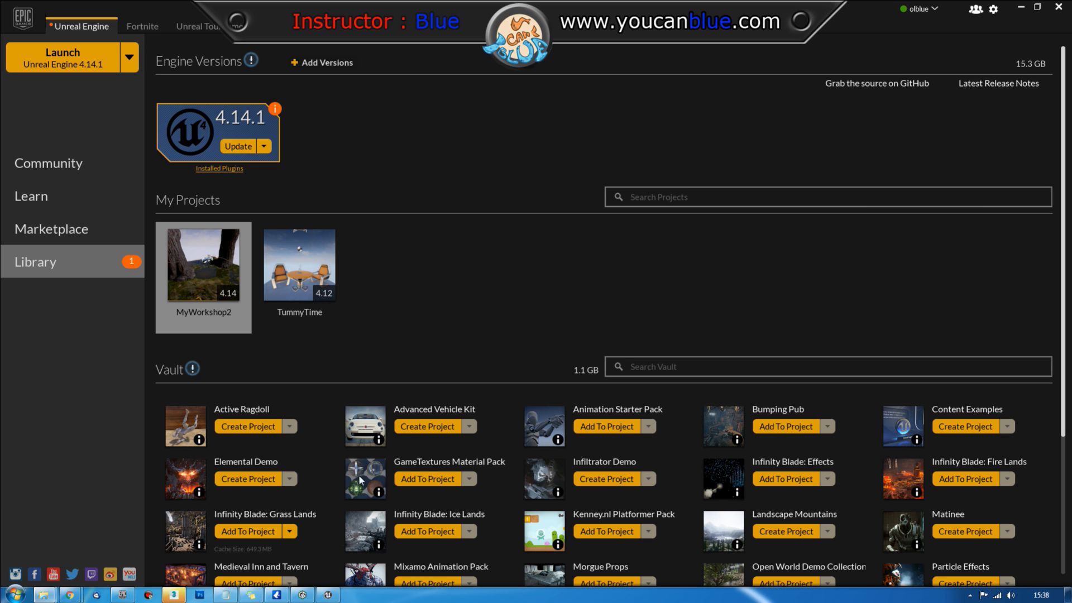
Step: Switch to the MyWorkshop2 project in Unreal Editor and open the "test" level
left_click(329, 595)
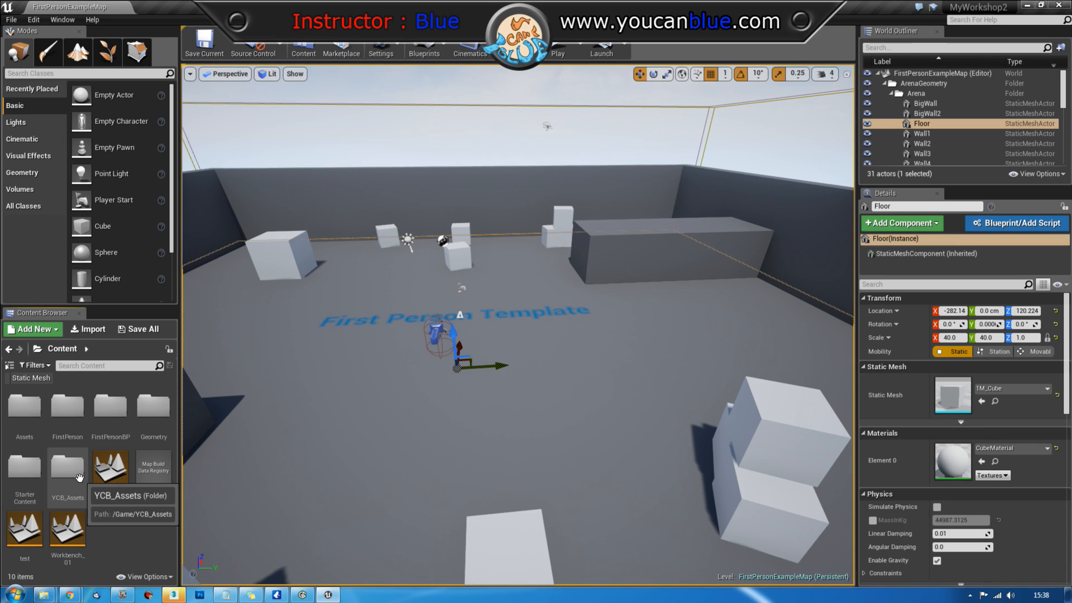
left_click(11, 20)
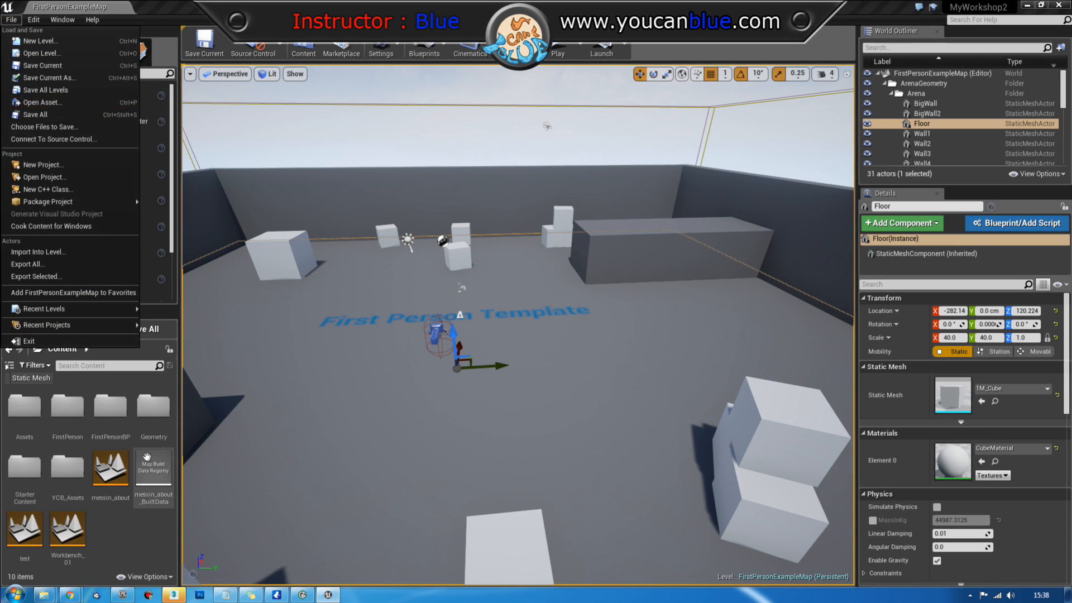
left_click(25, 528)
double_click(25, 527)
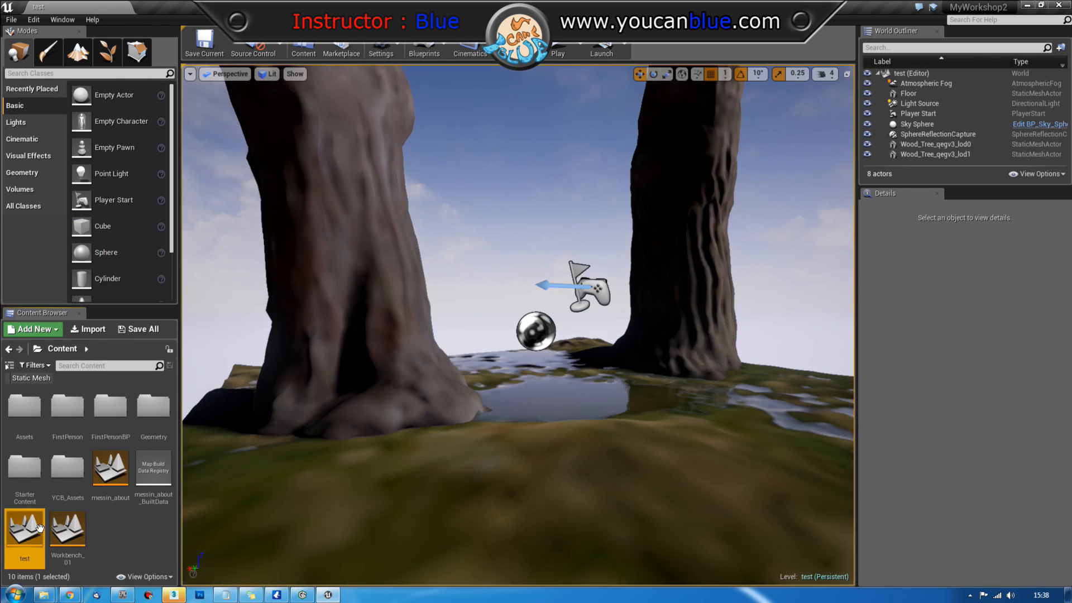
Step: Delete both Wood_Tree meshes from the level
left_click(307, 366)
key("Delete")
left_click(673, 242)
key("Delete")
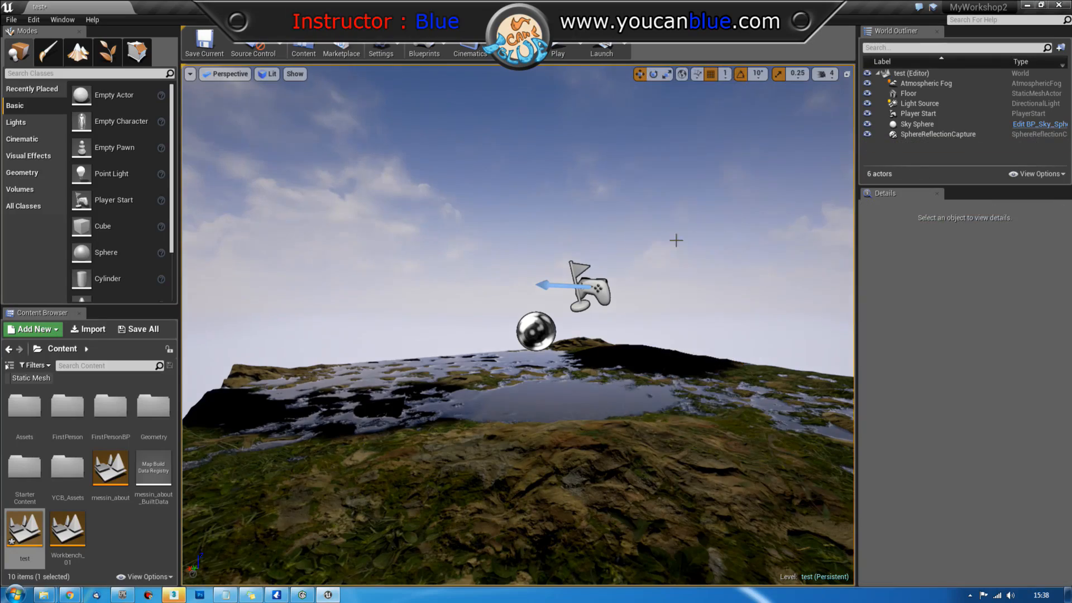
Step: Fly around the ground surface to examine its displacement and material up close and from a distance
mouse_move(553, 430)
right_mouse_down()
mouse_move(570, 491)
mouse_move(558, 520)
mouse_move(536, 497)
mouse_move(603, 442)
mouse_move(525, 458)
mouse_move(481, 447)
mouse_move(555, 441)
right_mouse_up()
key("s")
key("w")
key("s")
key("w")
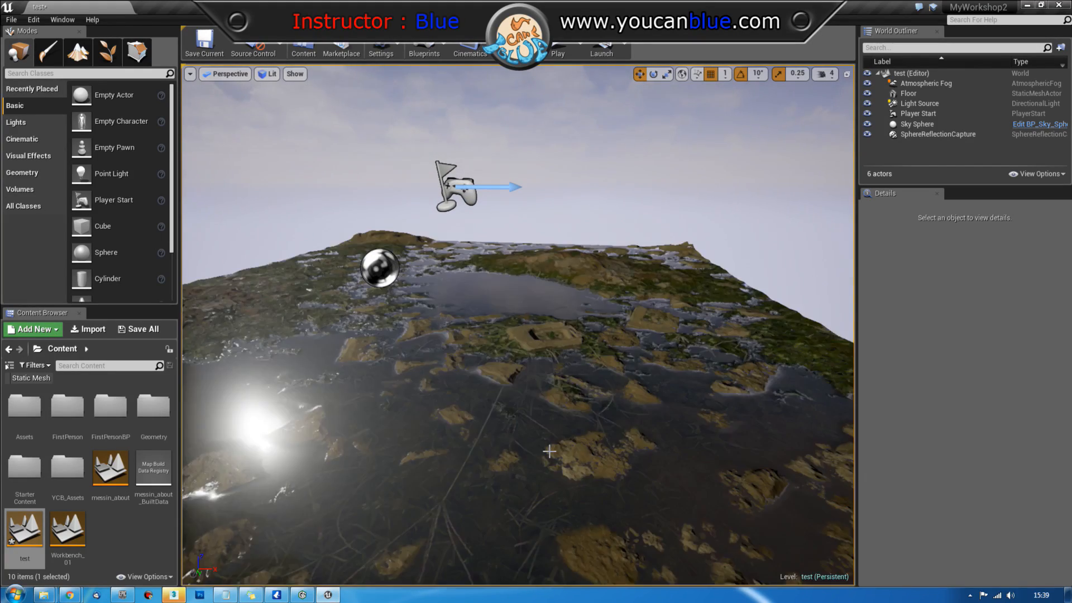
mouse_move(552, 443)
right_mouse_down()
mouse_move(552, 455)
mouse_move(552, 441)
right_mouse_up()
key("s")
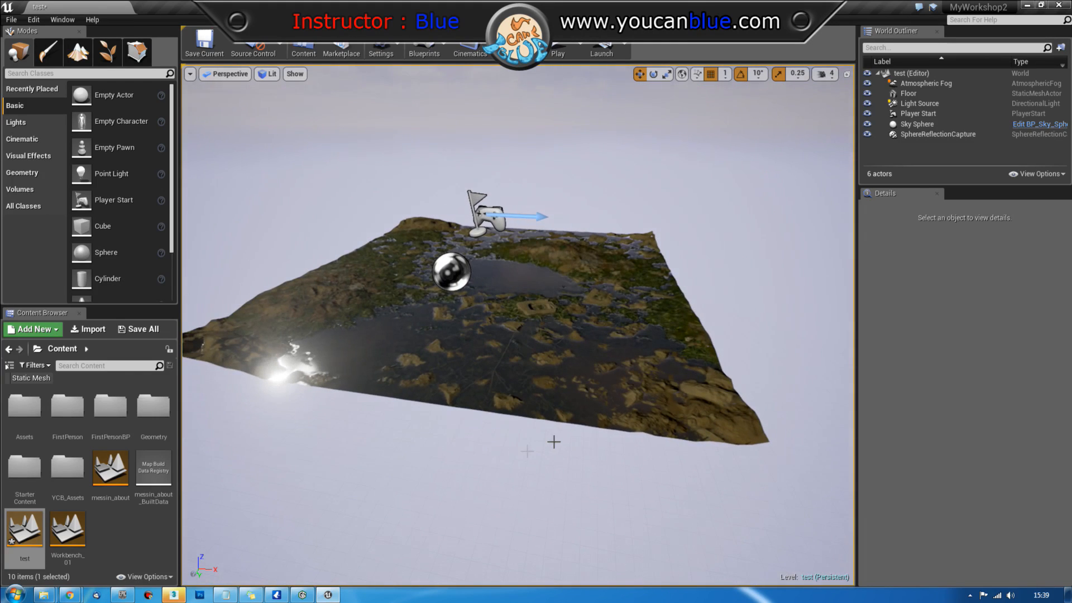
Step: Open the Surface1 material from the surface1 folder in YCB_Assets
left_click(118, 534)
double_click(67, 468)
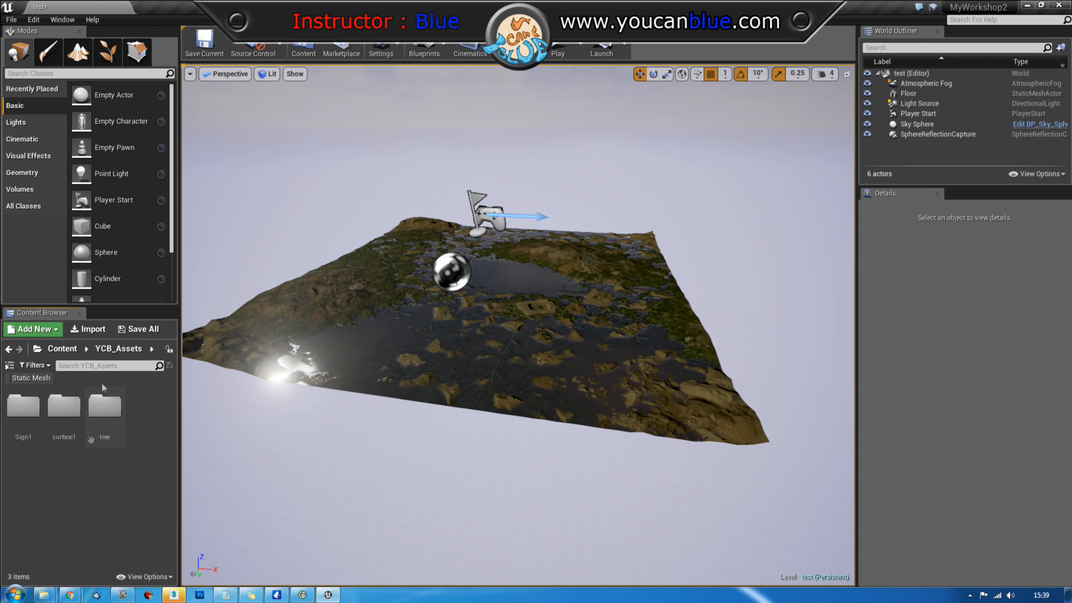
double_click(67, 407)
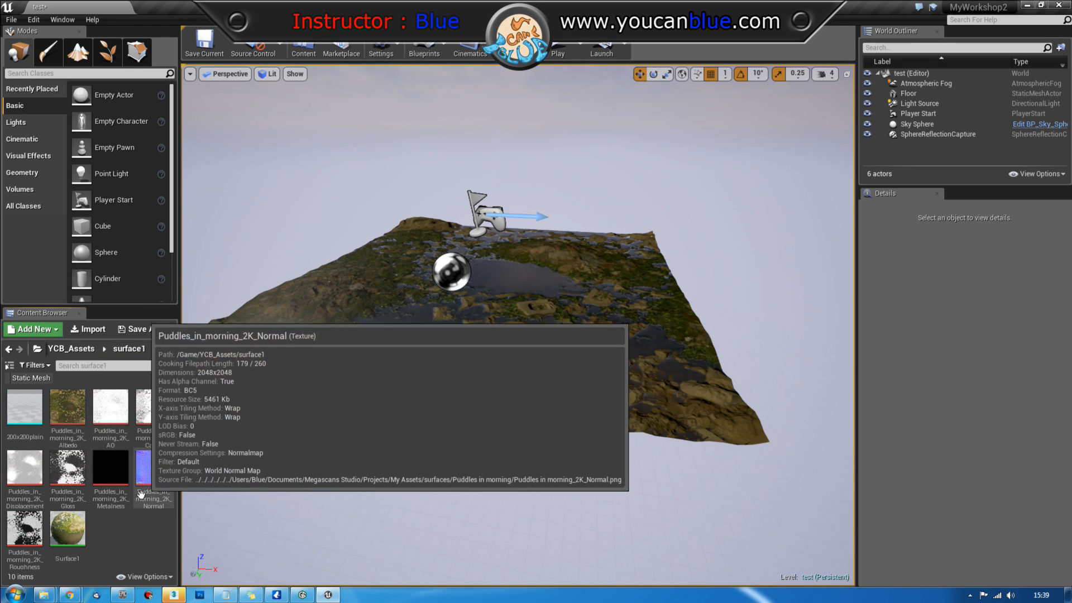
left_click_drag(68, 528, 381, 497)
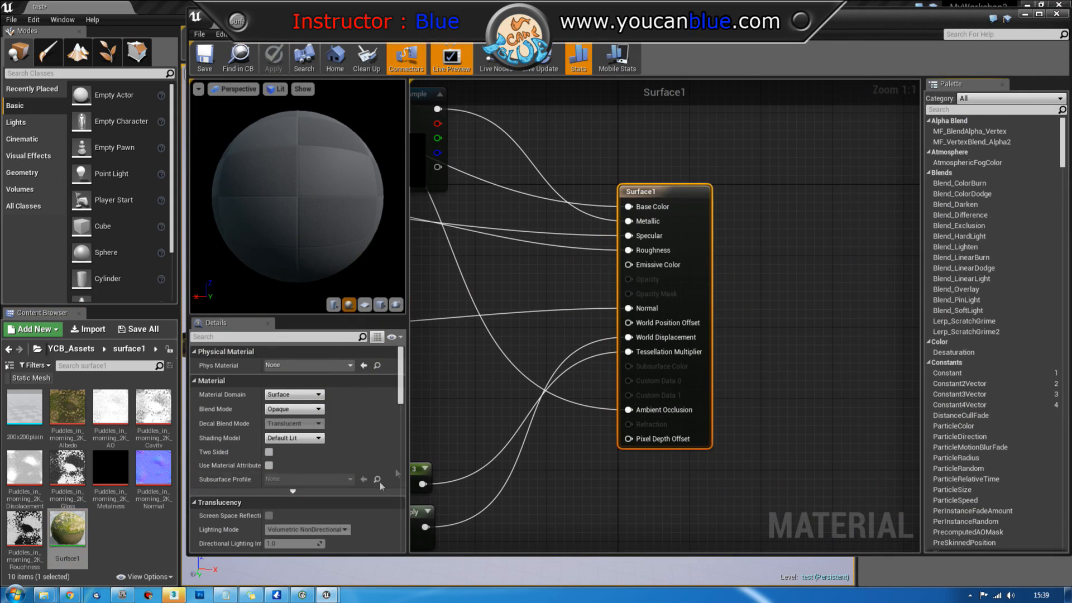
Step: Examine Surface1's node graph, including the VertexNormalWS, Multiply and constant nodes that feed World Displacement and Tessellation Multiplier
right_click_drag(494, 344, 642, 197)
scroll(679, 328, "down", 2)
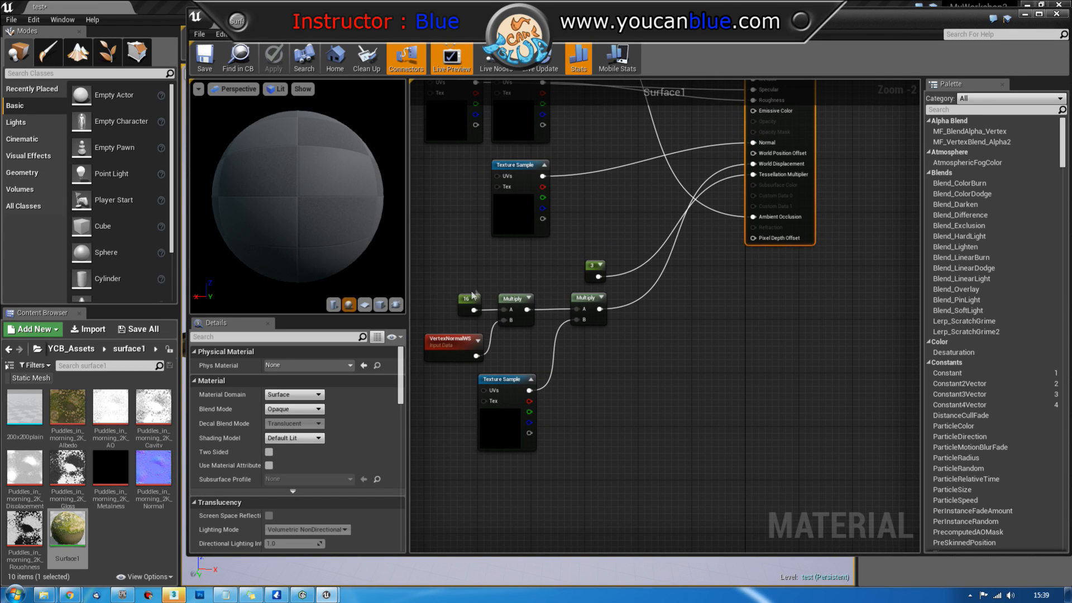
left_click(447, 337)
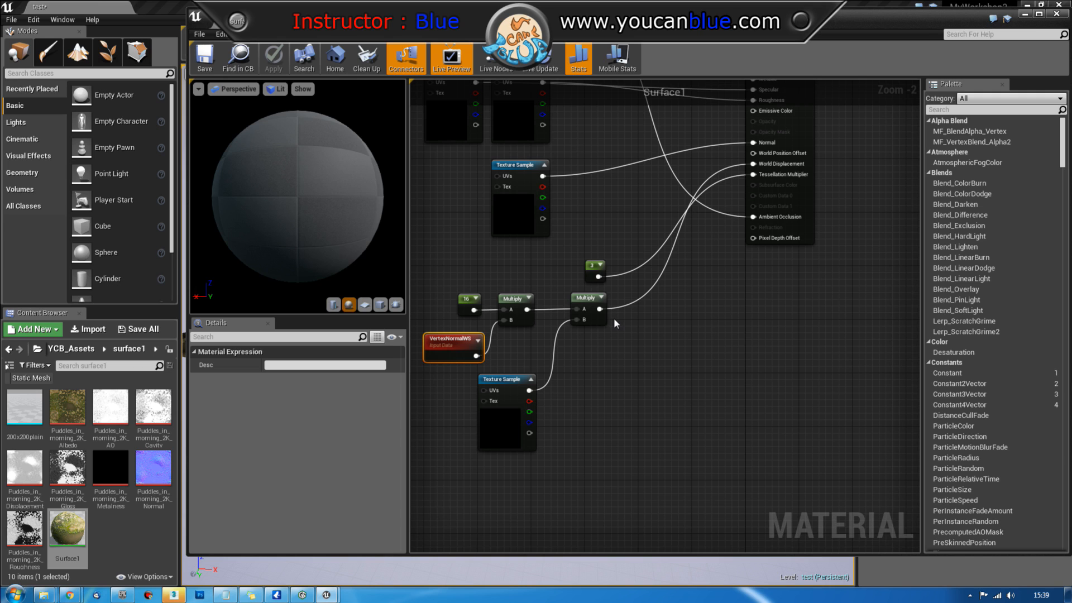
left_click(461, 302)
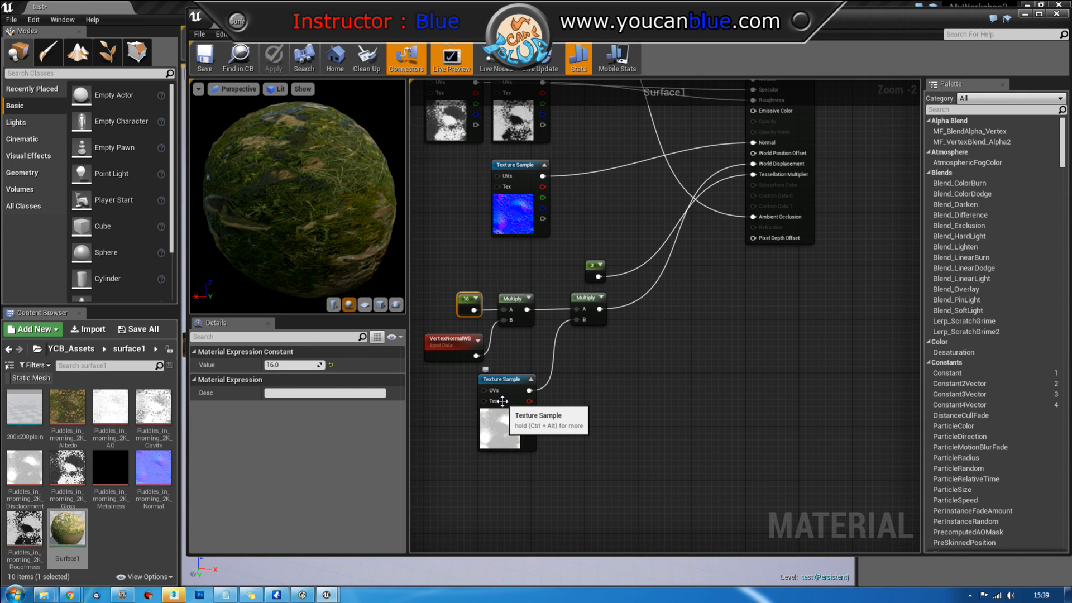
right_click_drag(689, 351, 669, 431)
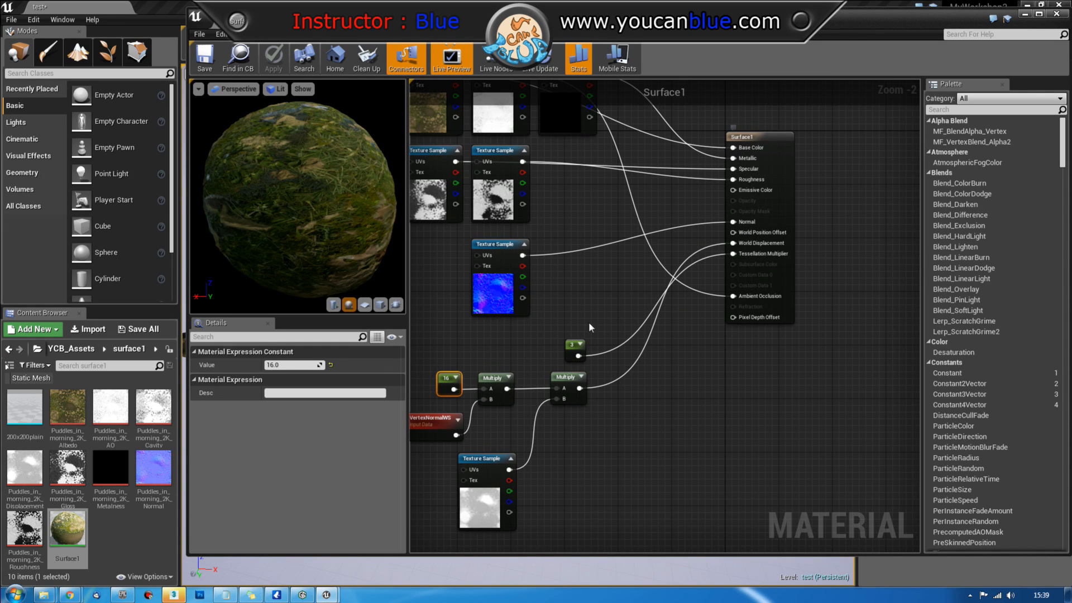
left_click(574, 347)
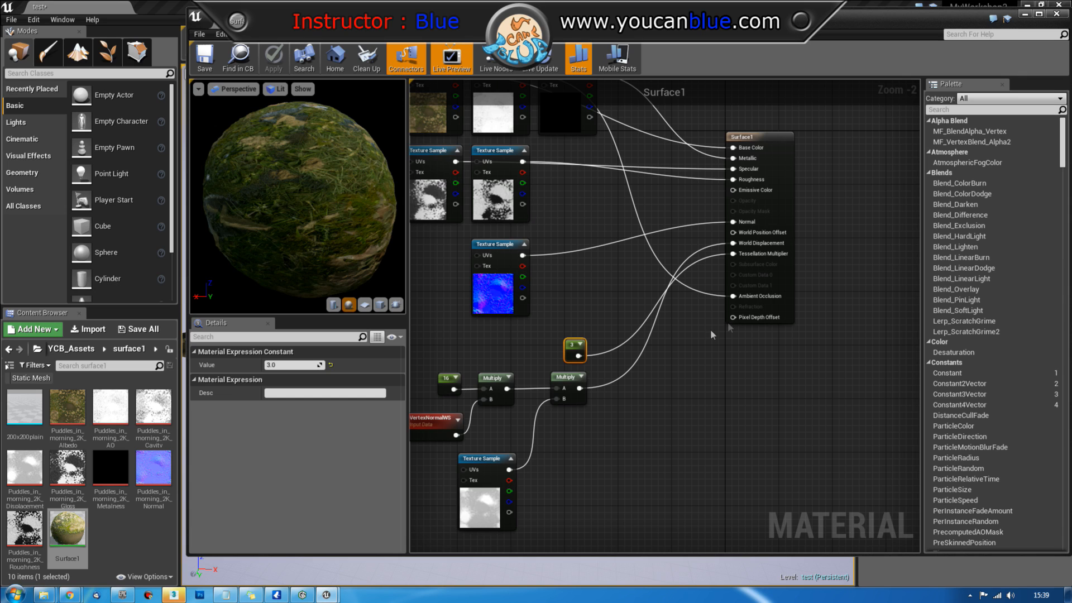
right_click_drag(584, 260, 652, 313)
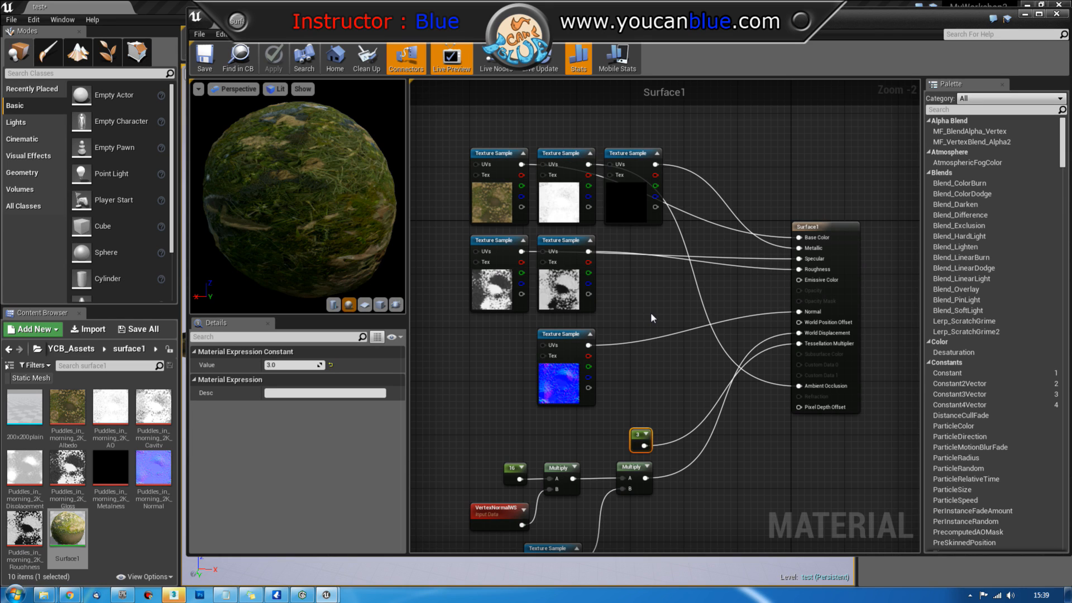
Step: Try Flat Tessellation as Surface1's D3D11 tessellation mode, and close the material without applying the change
left_click(819, 230)
left_click_drag(402, 385, 397, 482)
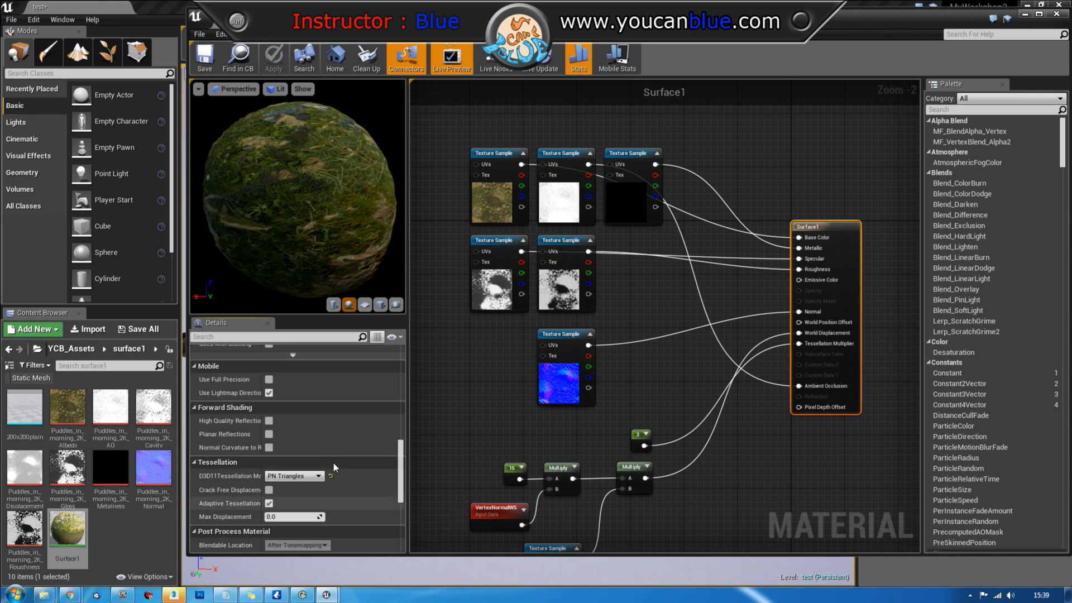
left_click(307, 476)
left_click(294, 493)
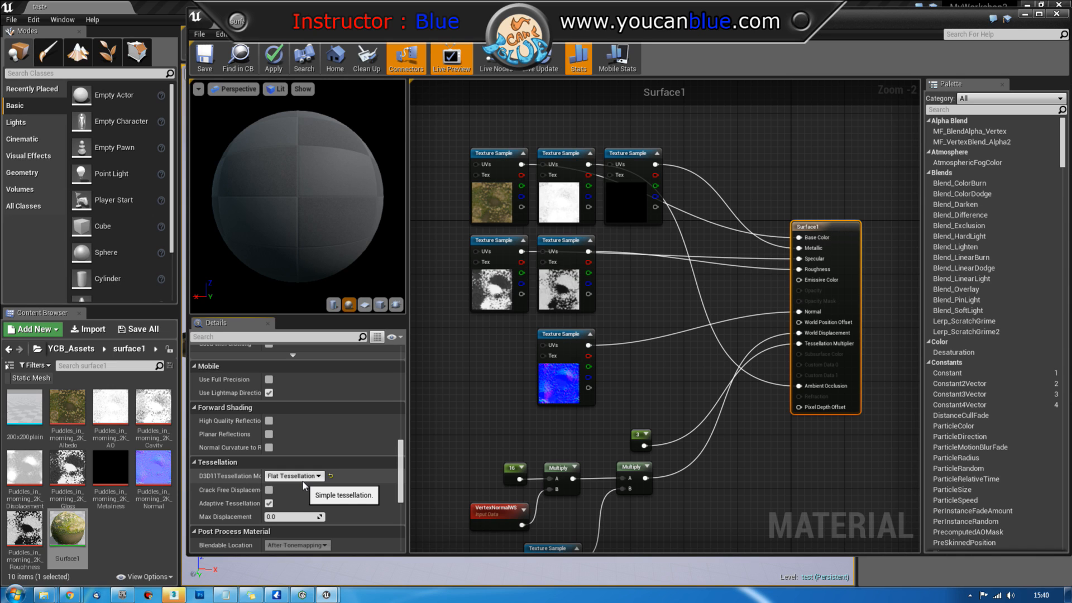
left_click(1060, 16)
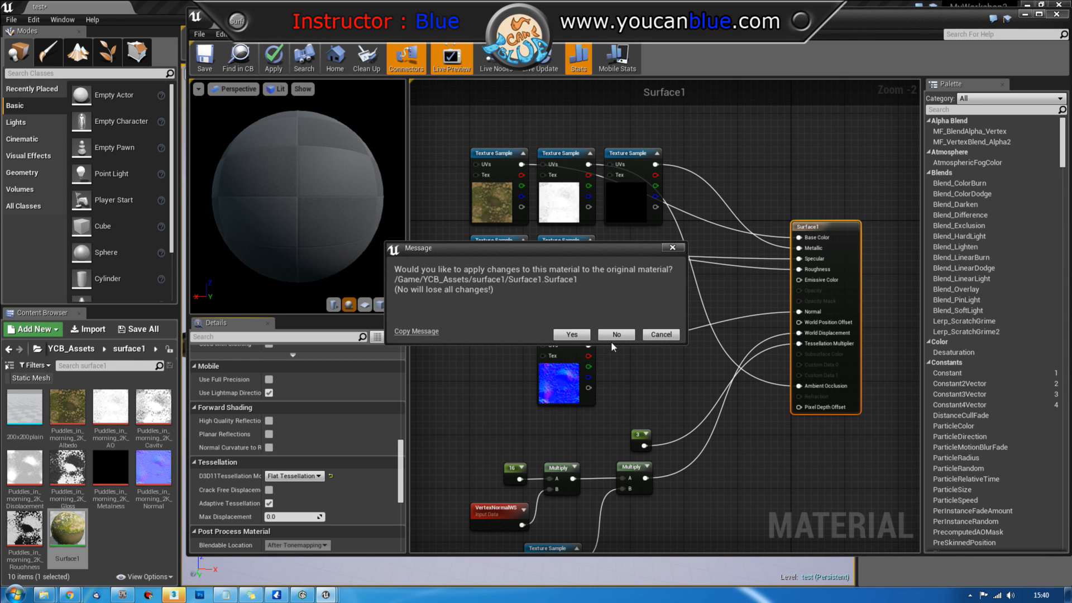
left_click(614, 335)
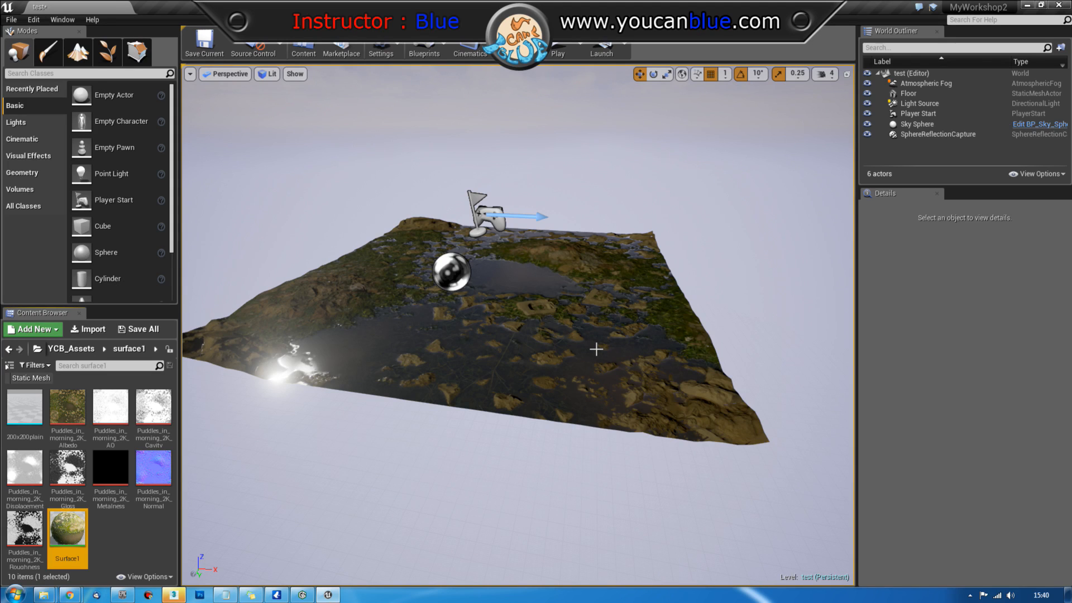
Step: Switch to 3ds Max, dismiss the welcome screen and maximize the Perspective viewport
mouse_move(180, 596)
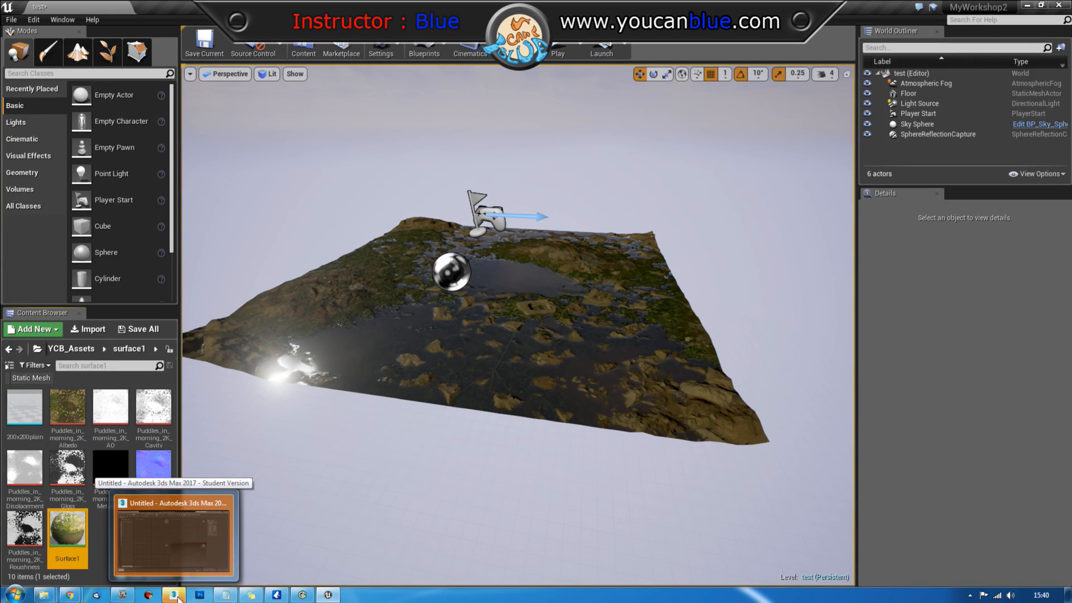
left_click(178, 597)
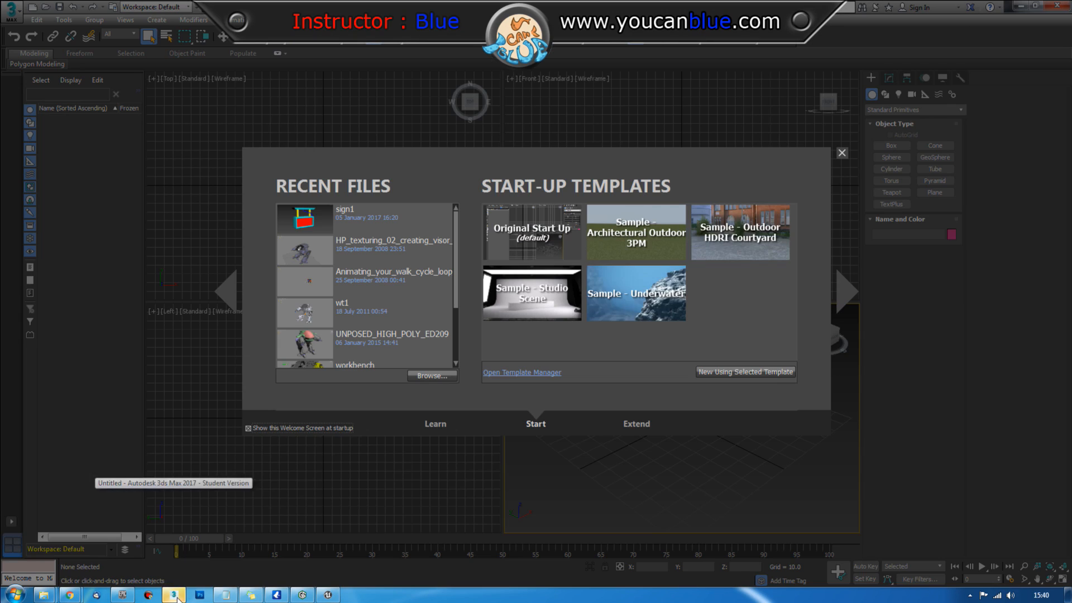
left_click(841, 154)
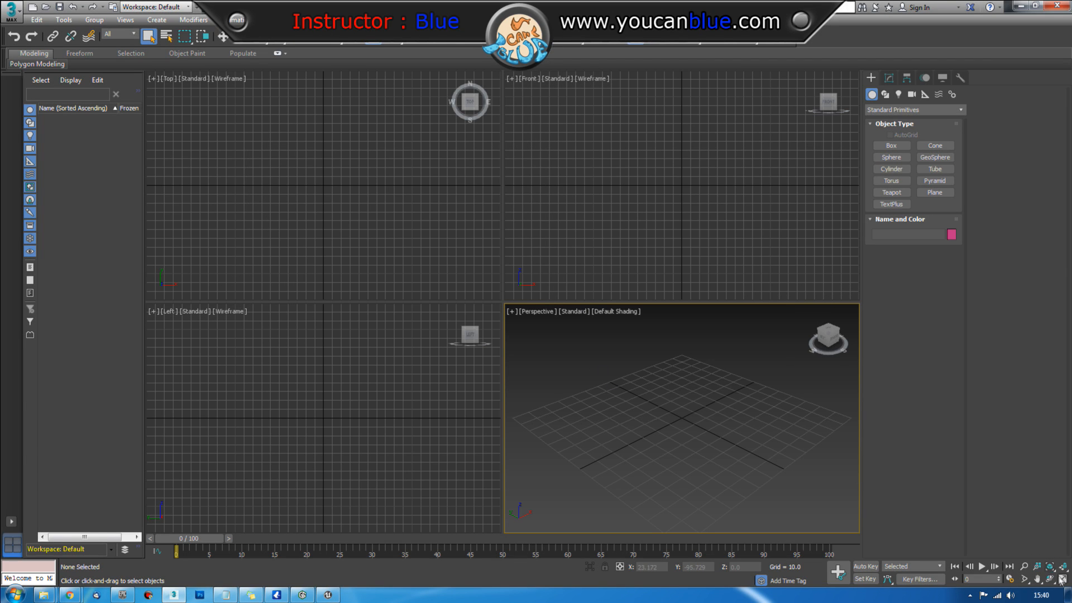
key("alt+w")
mouse_move(593, 408)
middle_mouse_down("alt")
mouse_move(609, 415)
mouse_move(597, 406)
middle_mouse_up("alt")
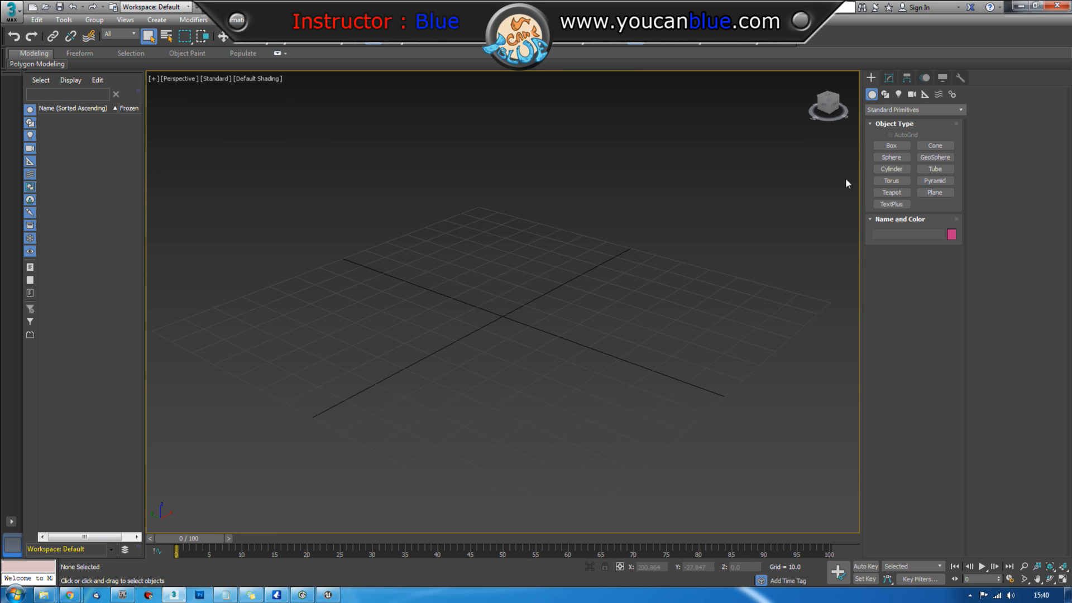
Step: Create a plane with a length and width of 200, and display it with edged faces
left_click(934, 192)
left_click_drag(520, 247, 535, 448)
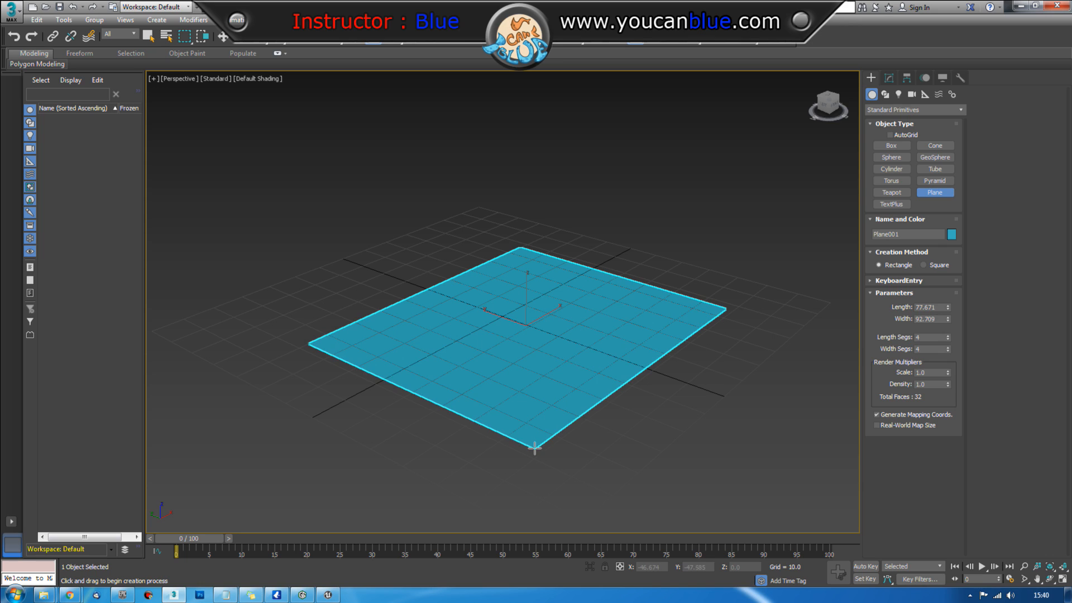
left_click(928, 307)
type("200")
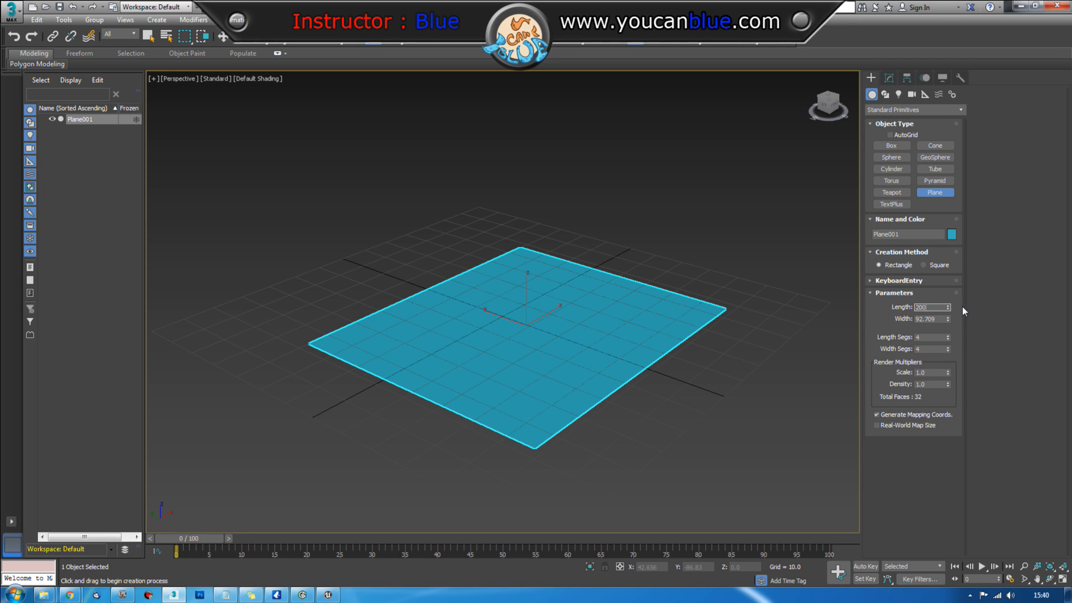
key("Tab")
type("200")
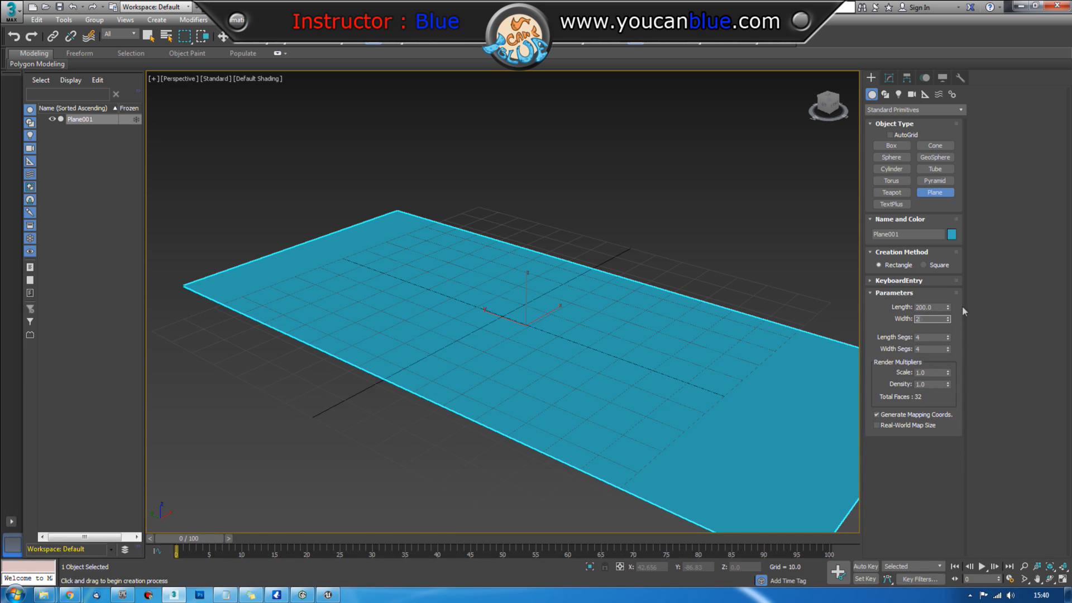
key("Tab")
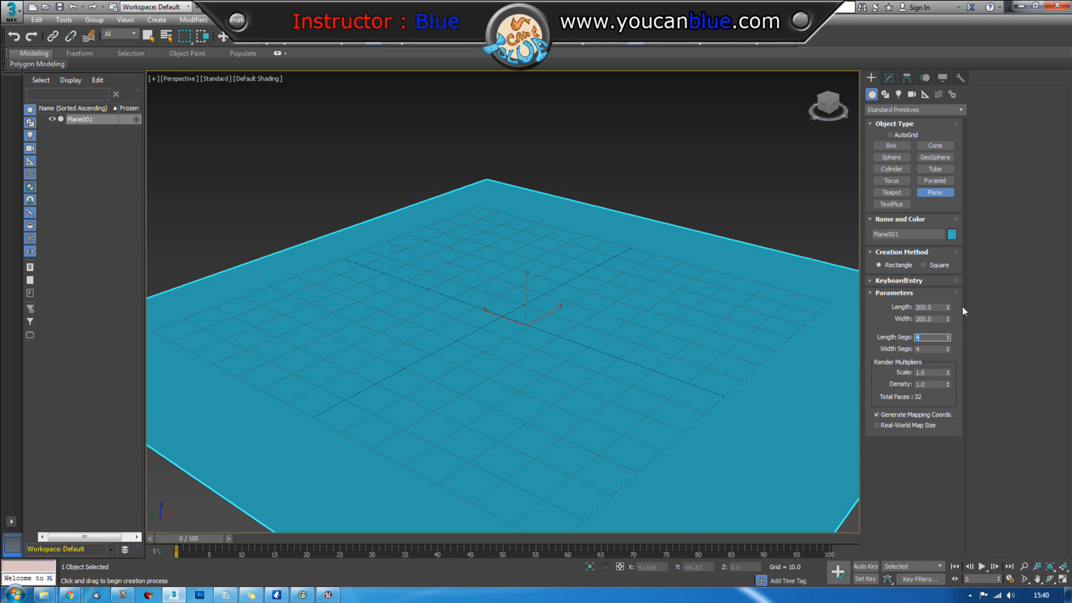
scroll(695, 304, "down", 5)
key("F4")
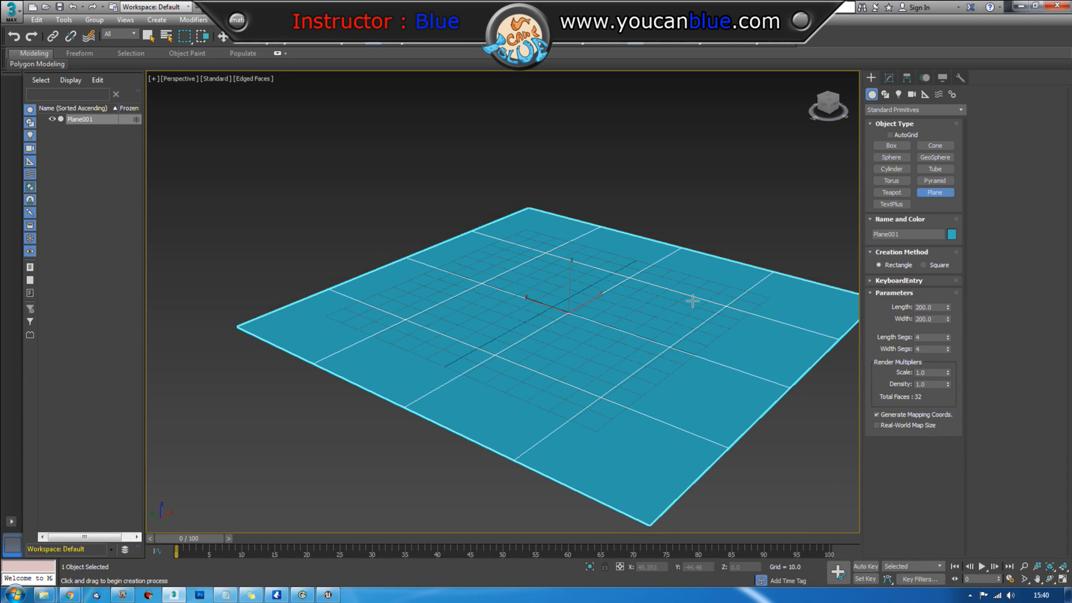
middle_click_drag(692, 301, 646, 287)
Step: Set the plane's length and width segments to 100
double_click(928, 338)
type("100")
key("Tab")
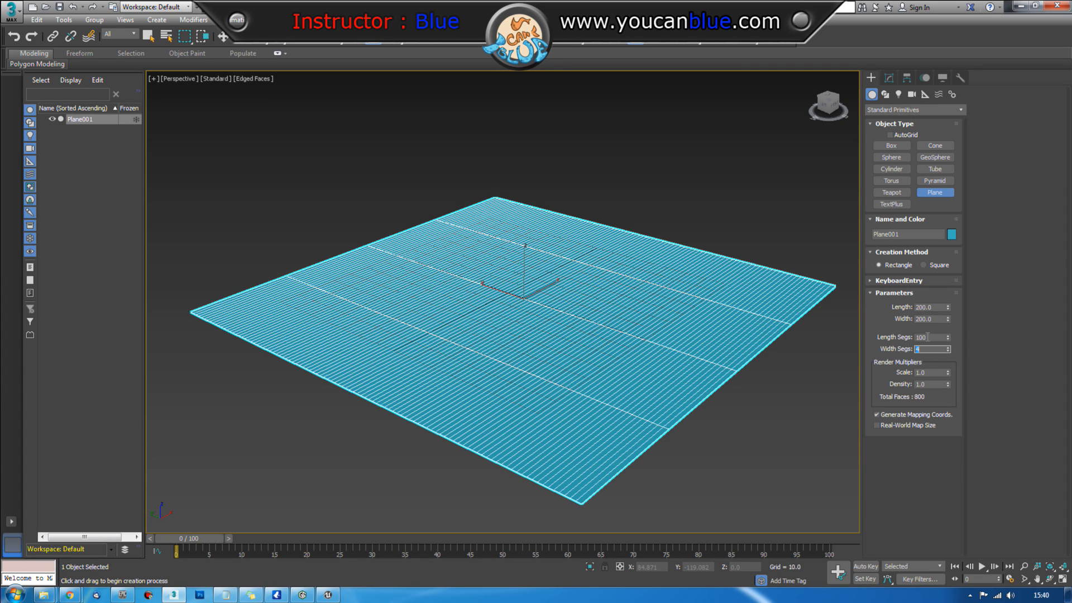
type("100")
key("Tab")
Step: Set the plane's length and width segments to 500
key("shift+Tab")
key("shift+Tab")
type("500")
key("Tab")
type("500")
key("Tab")
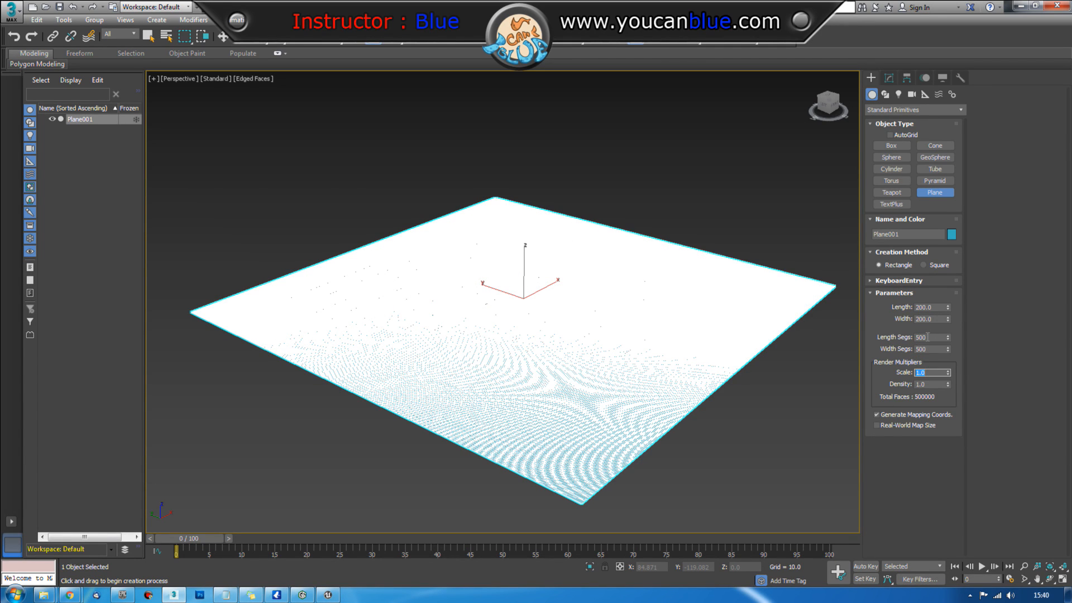
middle_click_drag(593, 376, 565, 375)
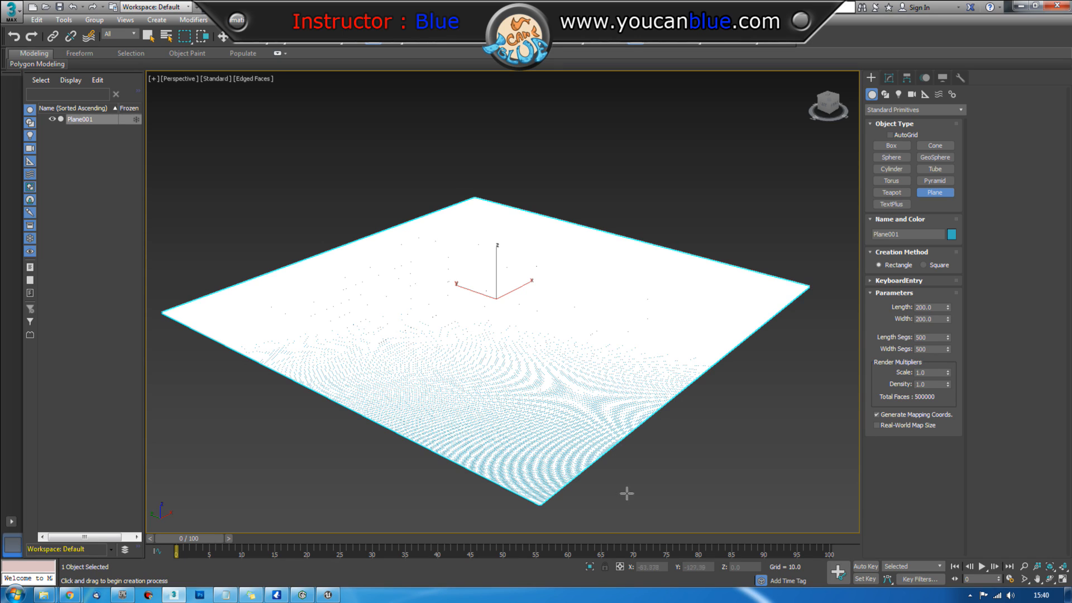
Step: Finish creating the plane and move it to X 0 and Y 0
right_click(621, 427)
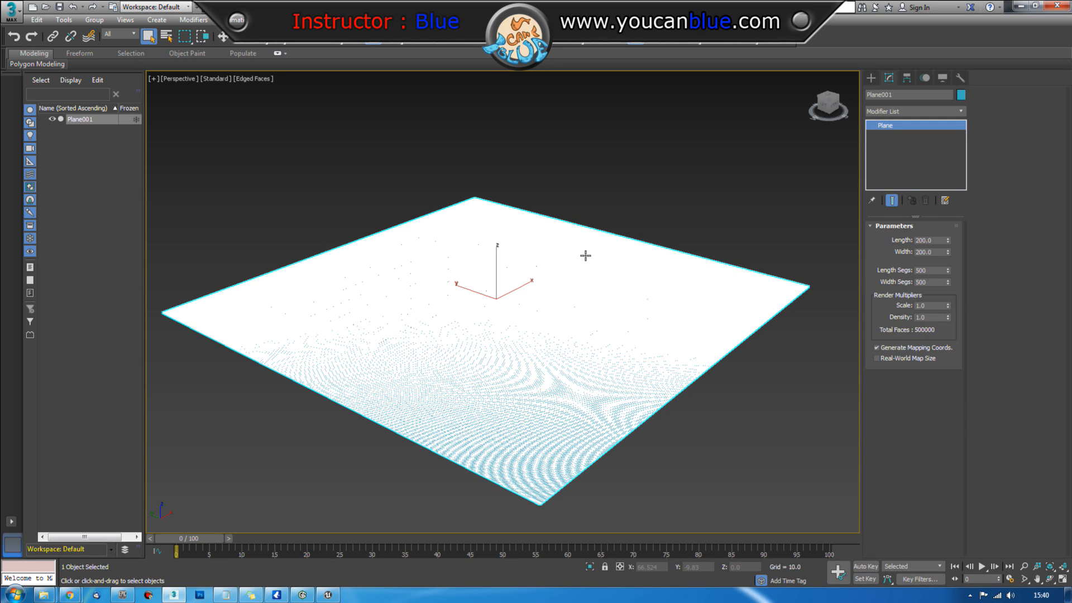
key("w")
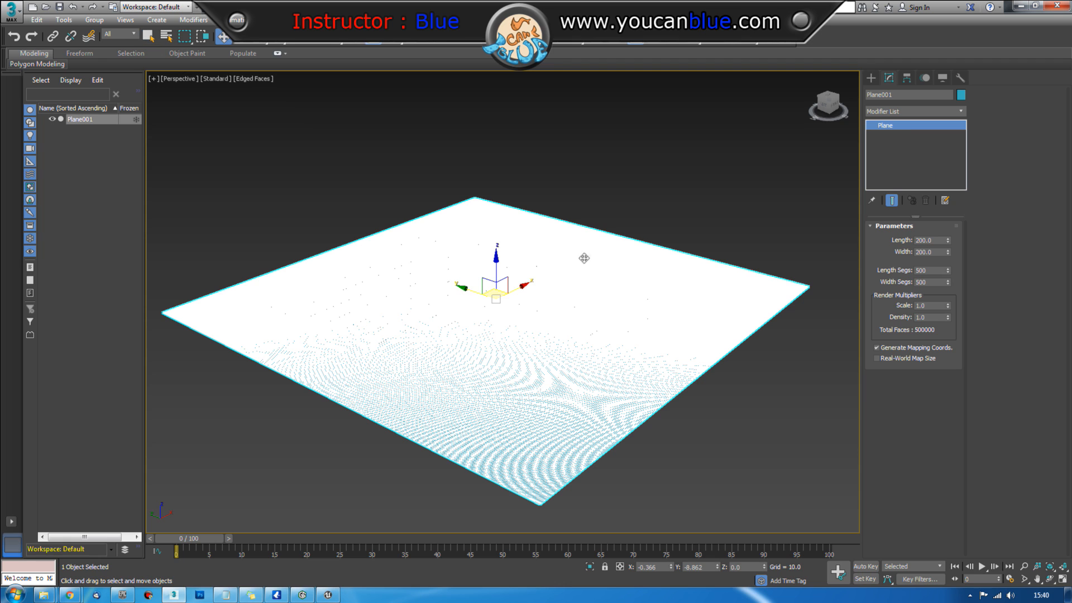
double_click(653, 567)
type("0")
key("Tab")
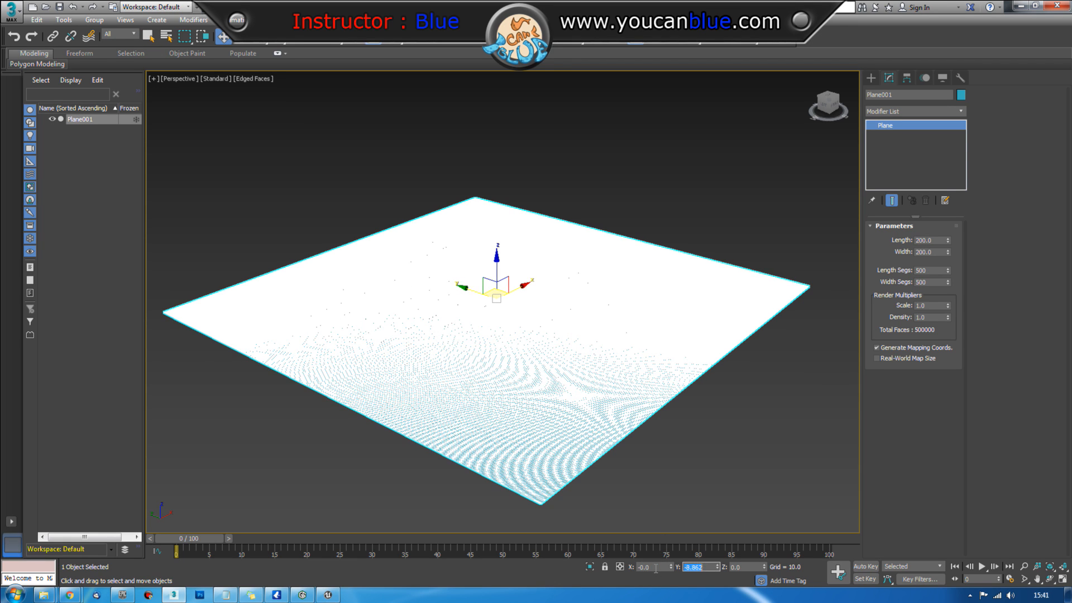
type("0")
key("Tab")
middle_click_drag(536, 445, 565, 409, "alt")
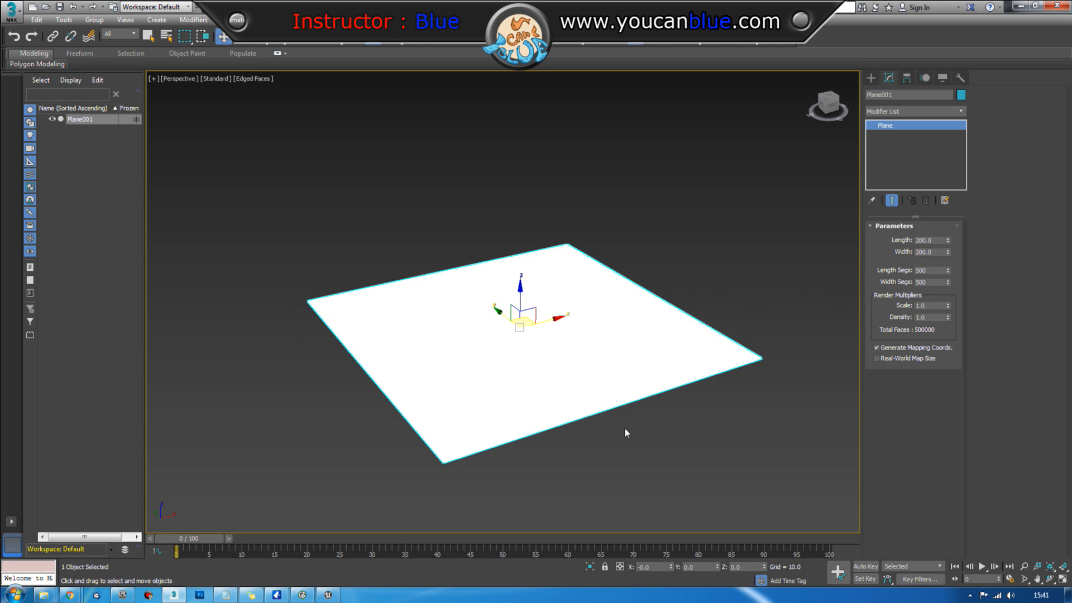
Step: Convert the 200×200 plane to an Editable Poly
left_click(743, 272)
left_click(655, 312)
left_click(916, 111)
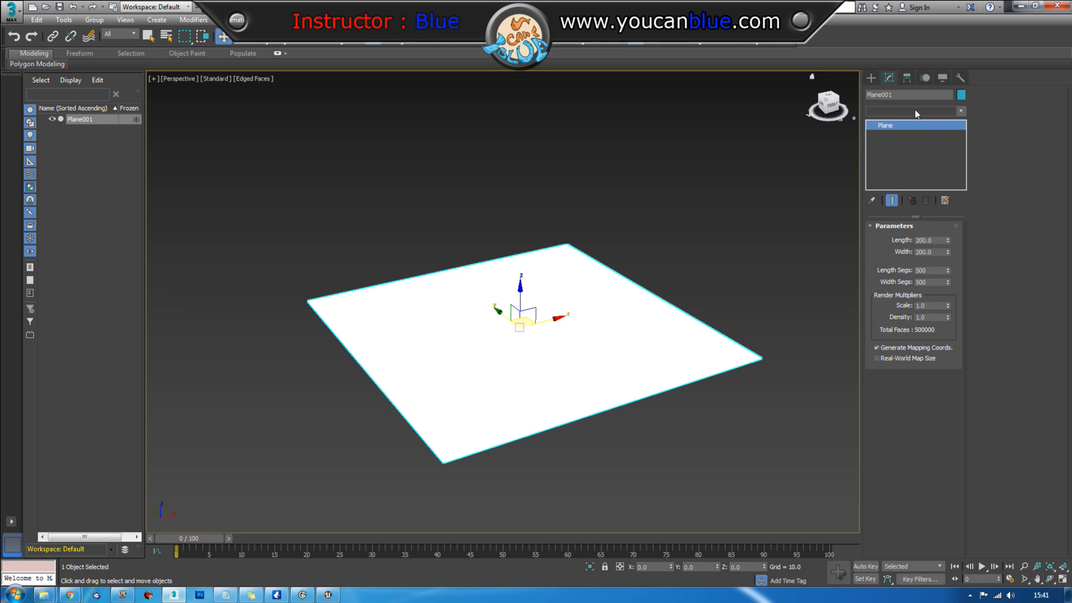
left_click(915, 110)
left_click(666, 260)
right_click(575, 320)
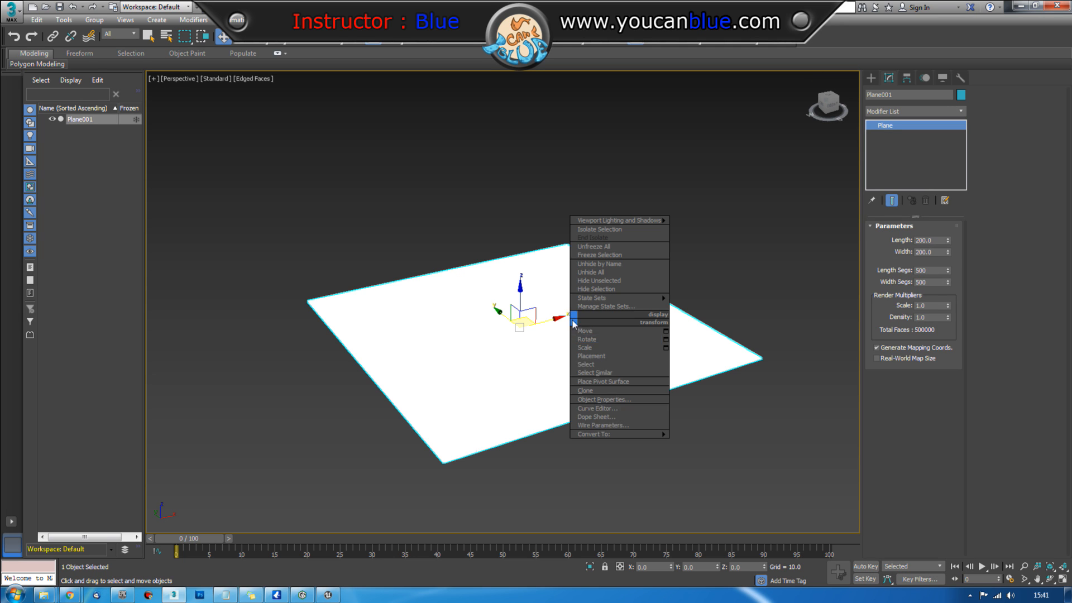
left_click(614, 425)
left_click(707, 440)
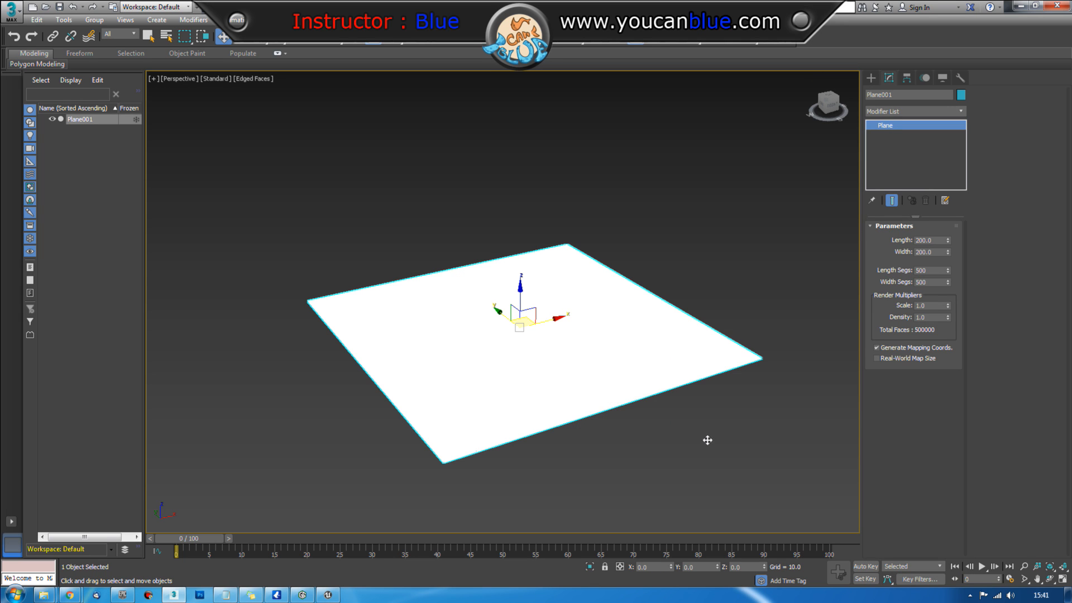
Step: Rename the plane as Tiled_to_organic_area_200x200
left_click(910, 94)
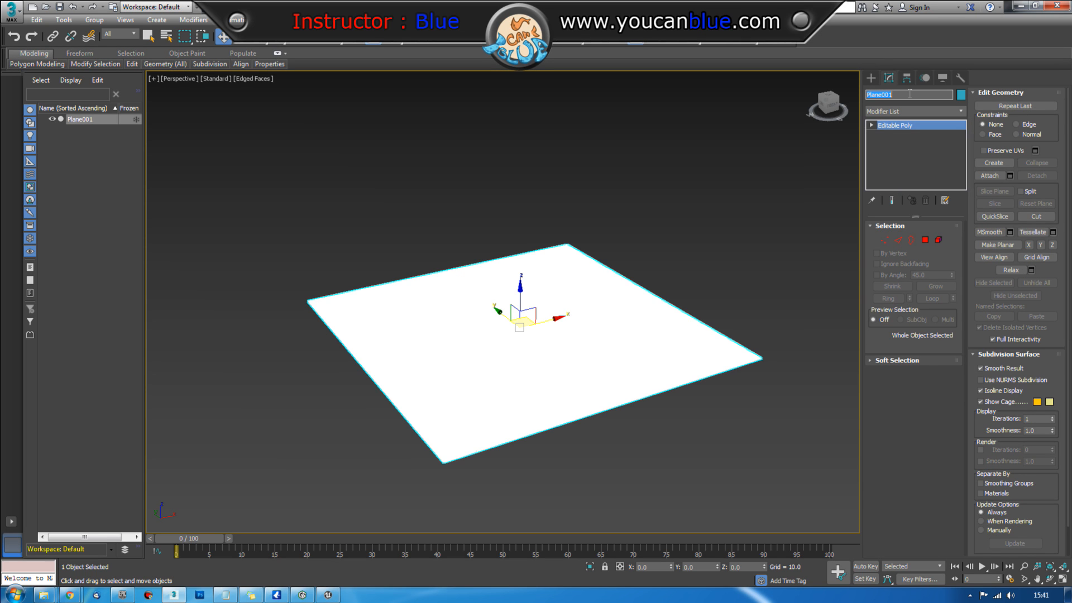
type("Tiled_to_organic_area_200x200")
key("Return")
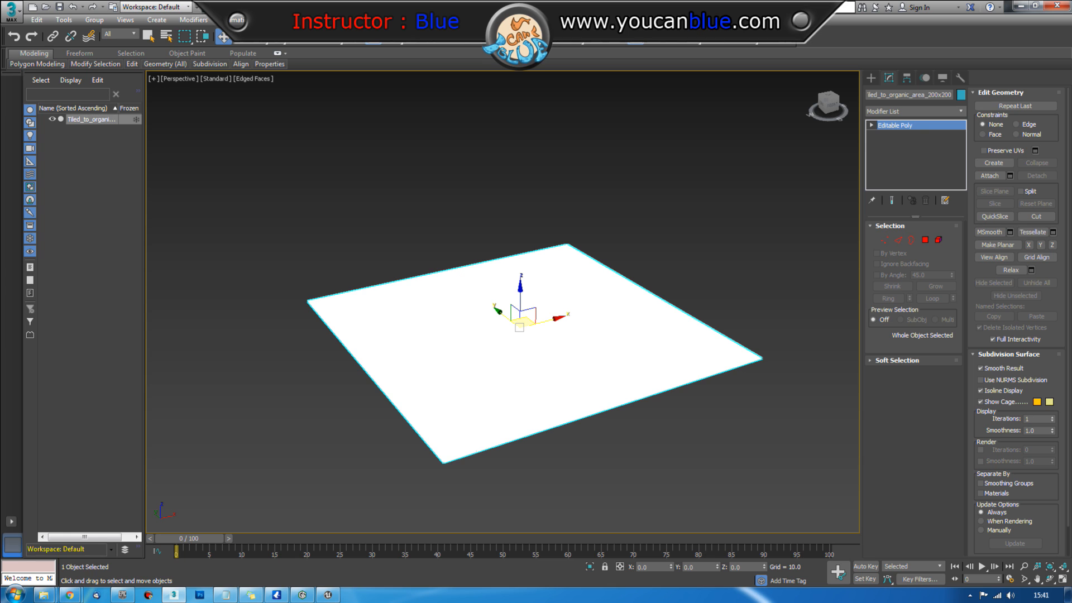
Step: Add a Displace modifier to the plane
left_click(930, 112)
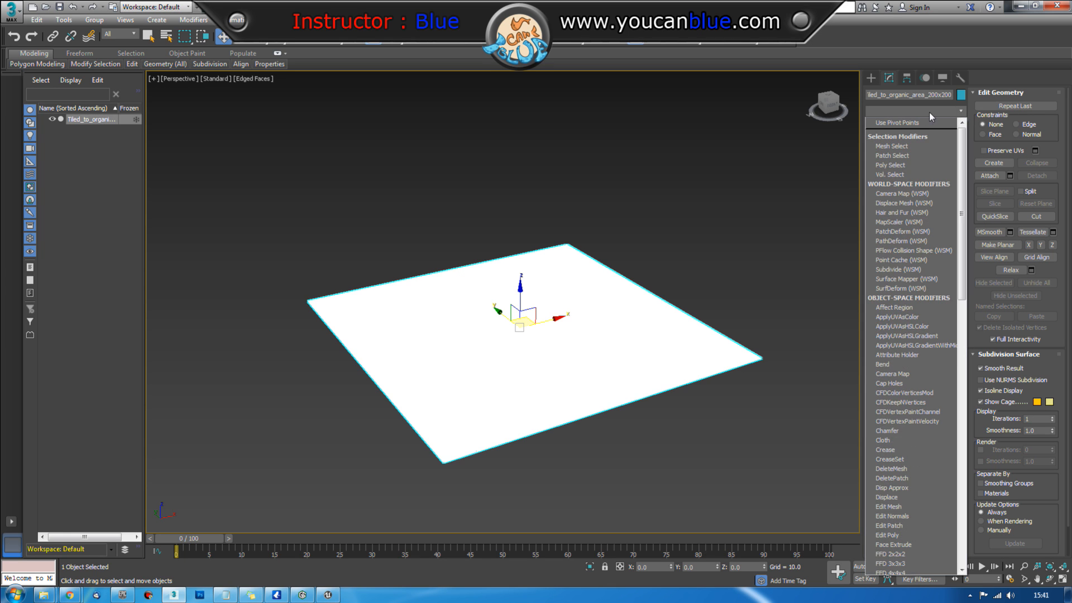
scroll(930, 116, "down", 3)
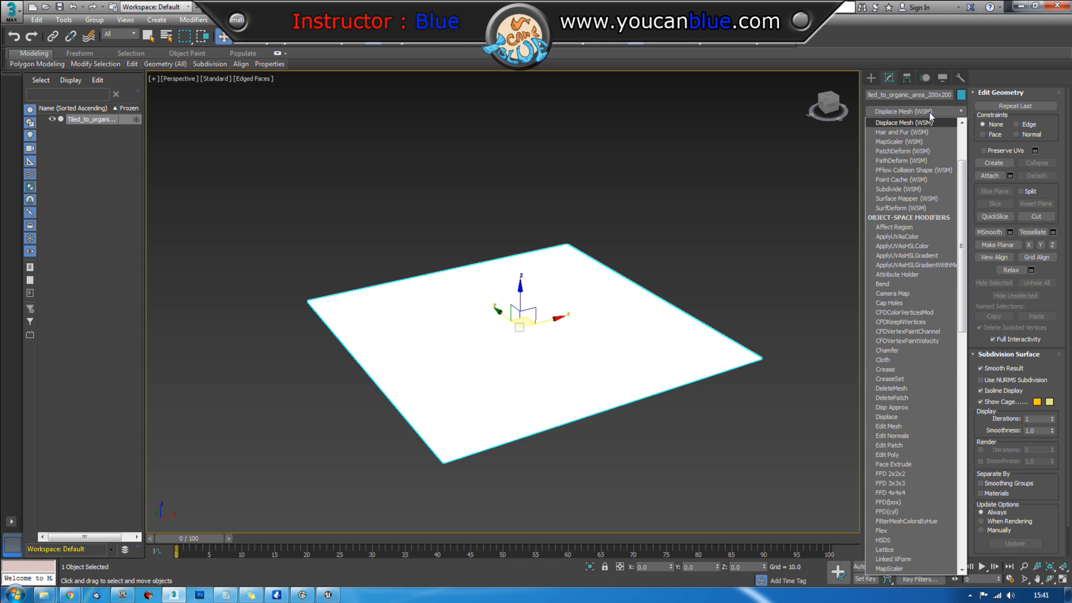
scroll(929, 115, "down", 10)
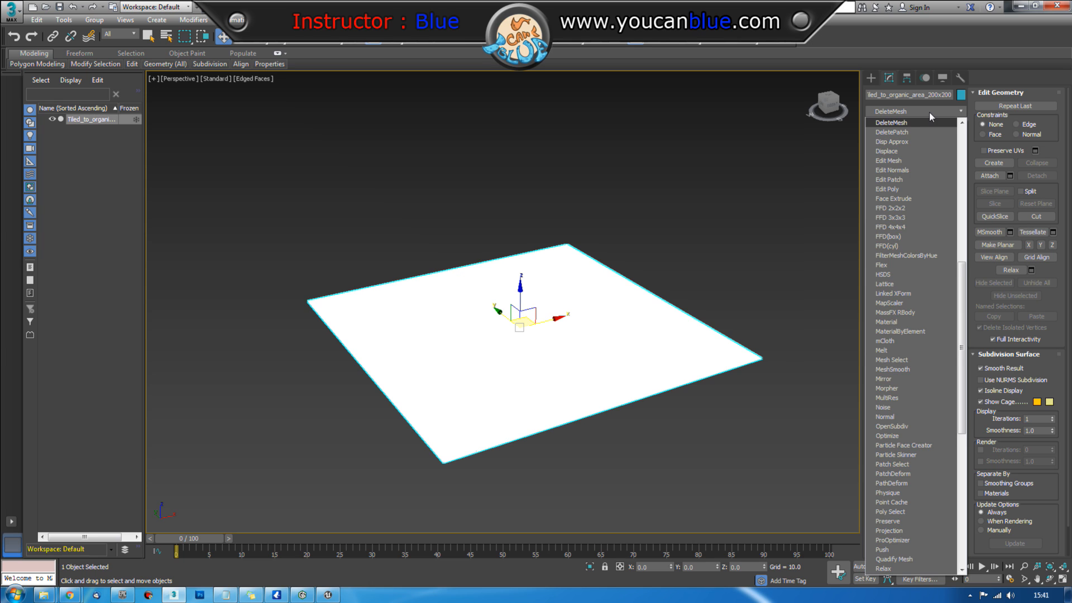
scroll(929, 111, "down", 1)
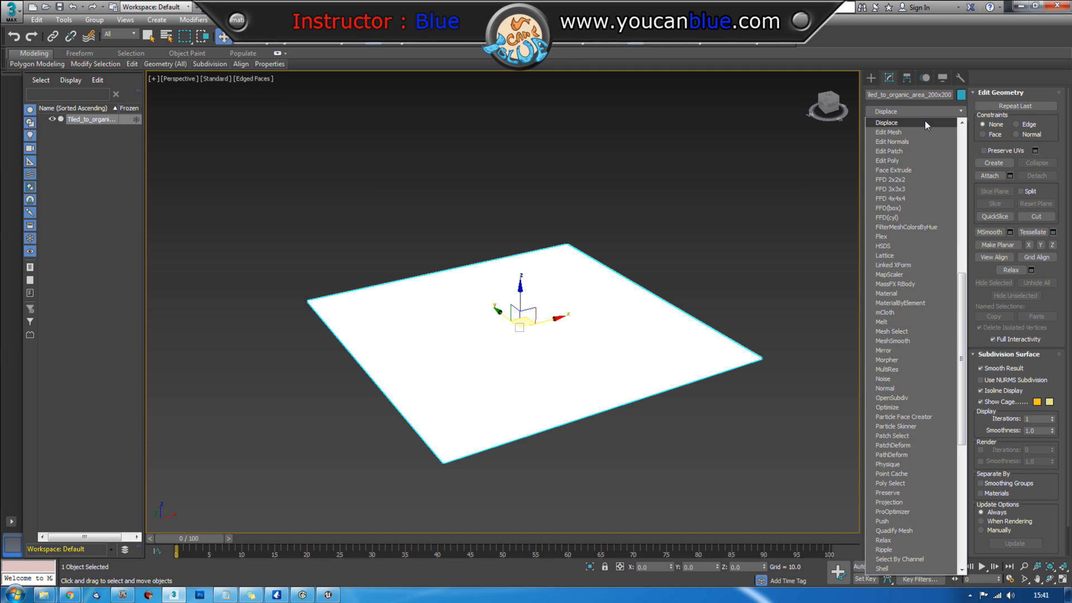
left_click(925, 123)
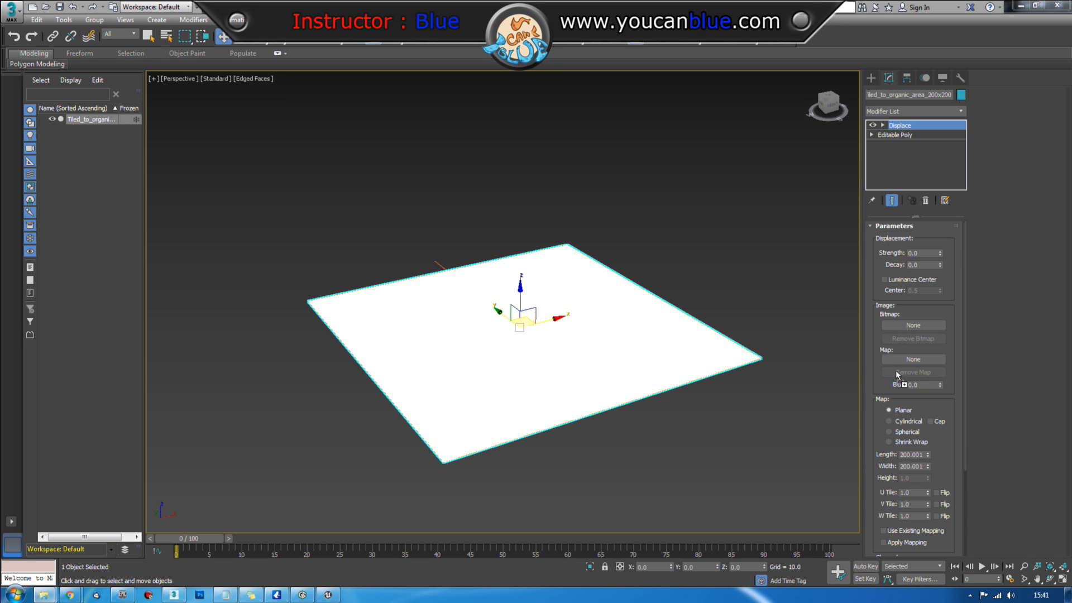
Step: Load the displacement bitmap from the Tiled to organic surface into the Displace modifier, and turn off edged faces and the grid
left_click(906, 329)
key("F4")
mouse_move(675, 427)
middle_mouse_down()
mouse_move(687, 427)
mouse_move(669, 433)
mouse_move(684, 432)
middle_mouse_up()
key("g")
middle_click_drag(750, 431, 737, 431, "alt")
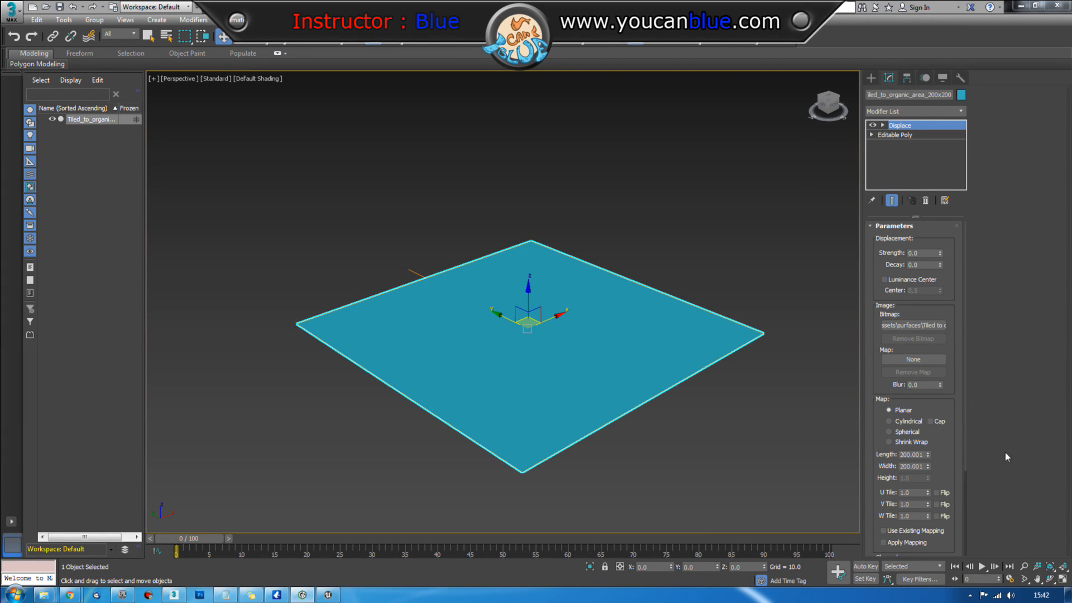
middle_click_drag(738, 411, 710, 418, "alt")
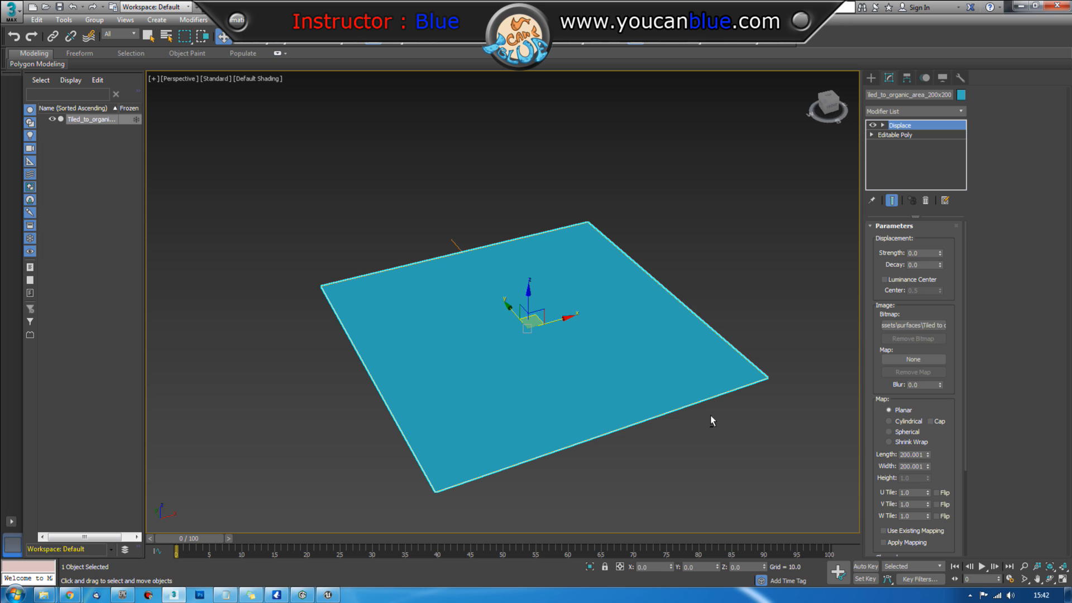
Step: Raise the displacement strength to about 8.21 and inspect the relief on the plane
left_click(941, 251)
left_click_drag(941, 252, 893, 375)
middle_click_drag(413, 393, 471, 389, "alt")
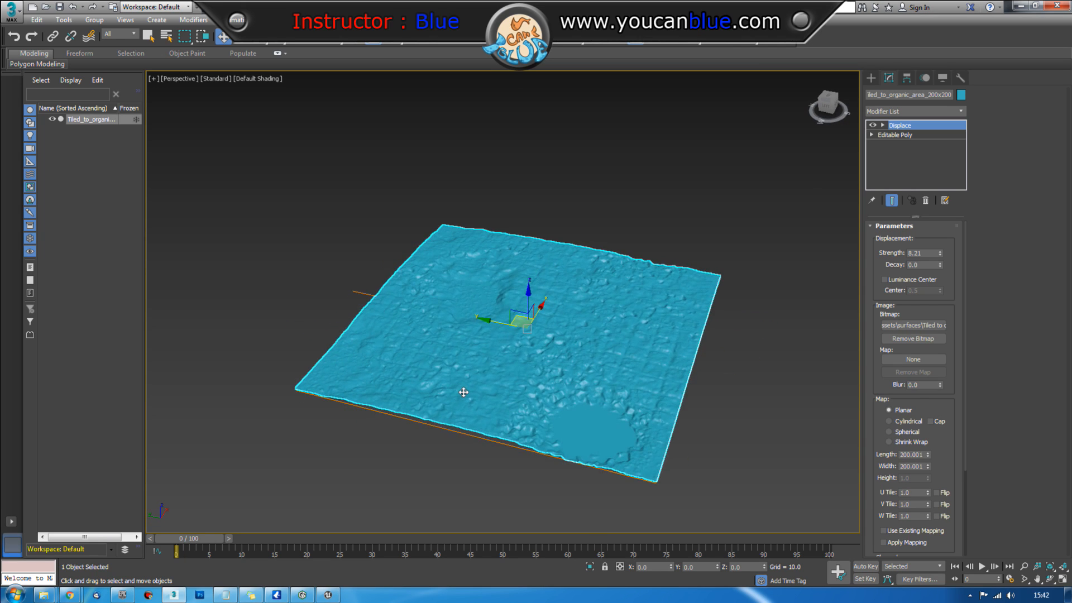
scroll(462, 394, "up", 3)
scroll(570, 421, "down", 2)
middle_click_drag(570, 421, 605, 421, "alt")
Step: Set the displacement strength to 10 and check the relief with edged faces on and off
double_click(927, 253)
type("10")
key("Tab")
mouse_move(583, 371)
middle_mouse_down("alt")
mouse_move(598, 407)
mouse_move(725, 349)
mouse_move(797, 376)
mouse_move(621, 363)
mouse_move(619, 346)
mouse_move(577, 337)
middle_mouse_up("alt")
key("F4")
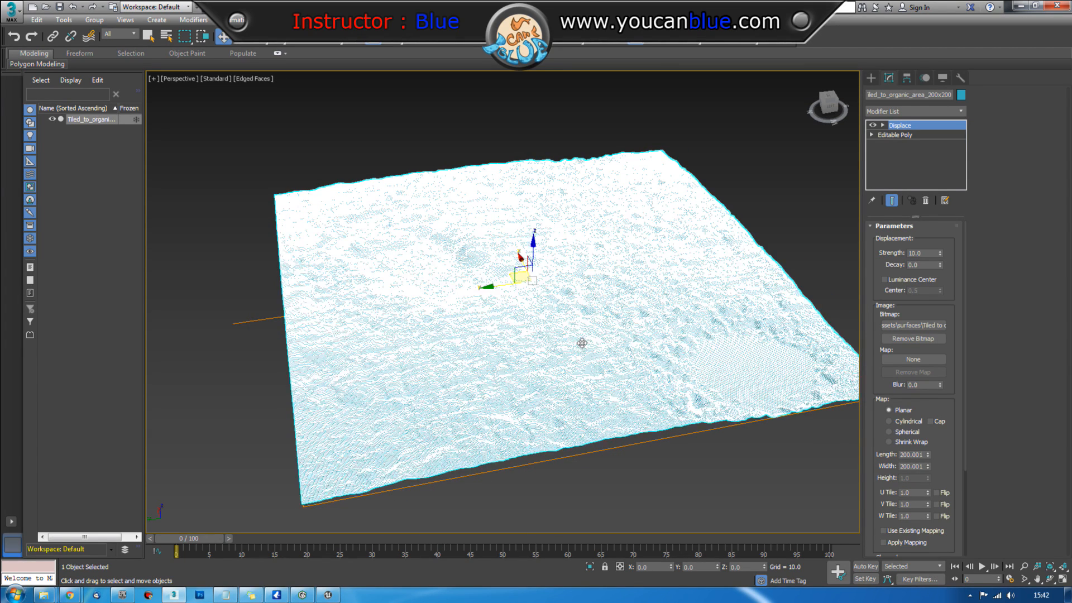
key("F4")
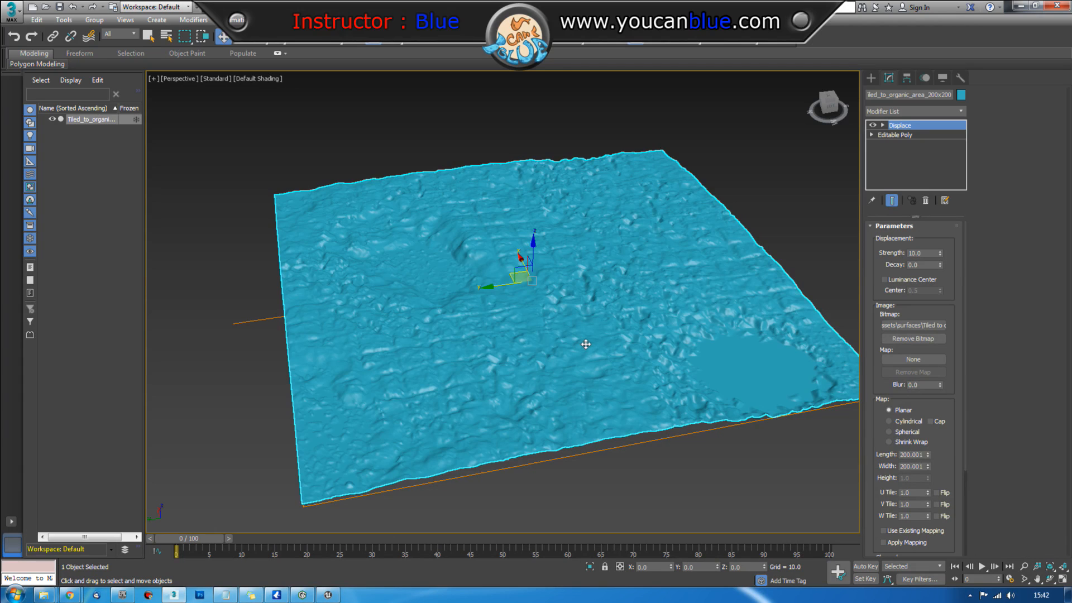
middle_click_drag(559, 338, 564, 339, "alt")
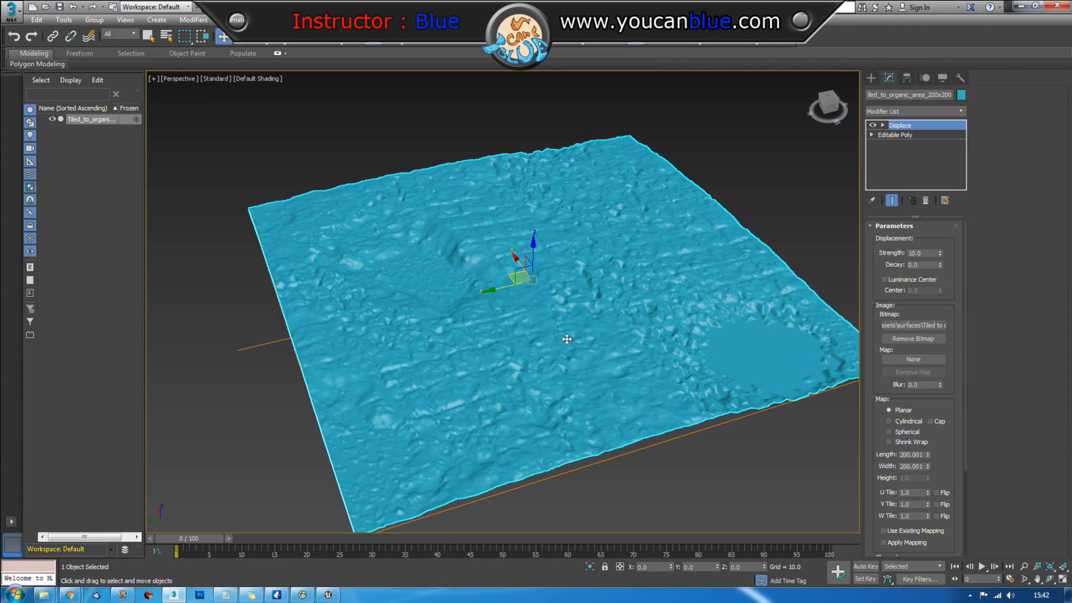
Step: Collapse the displaced plane into an Editable Poly
right_click(560, 312)
mouse_move(602, 428)
left_click(698, 436)
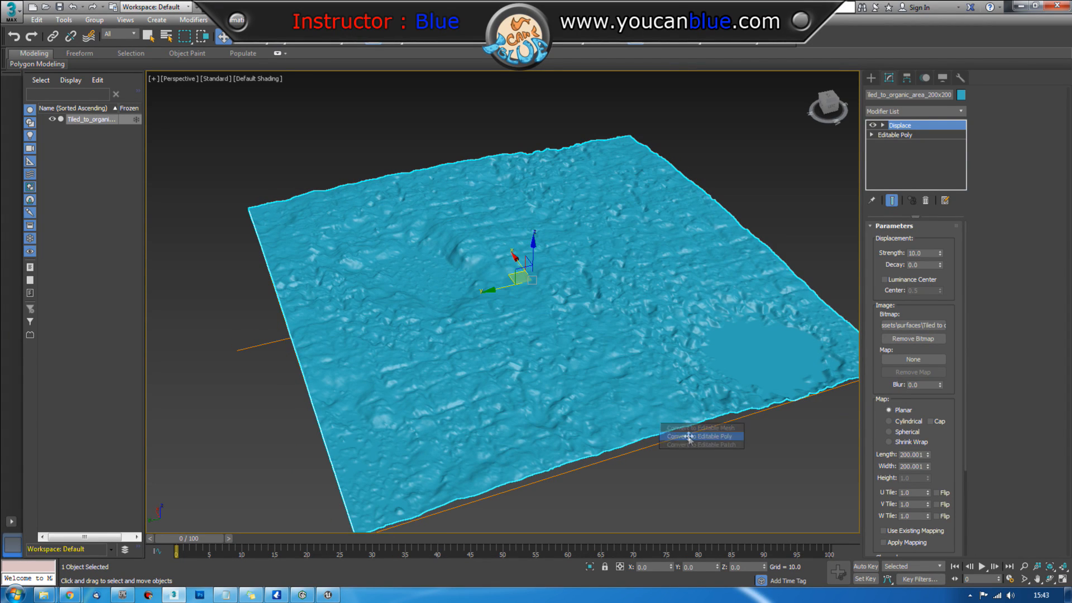
middle_click_drag(446, 423, 472, 417, "alt")
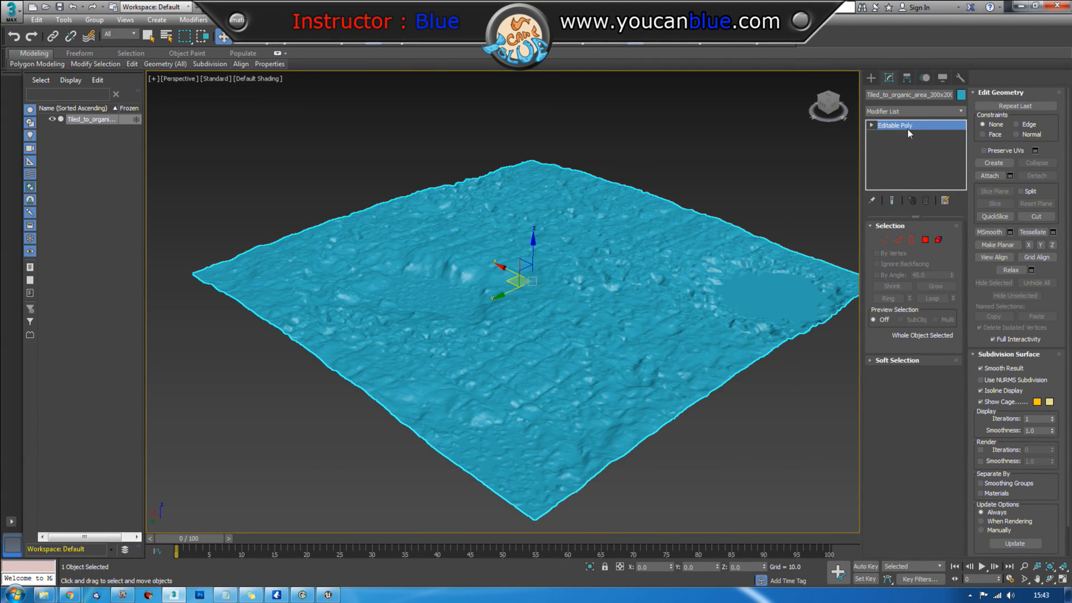
Step: Add a ProOptimizer modifier to the displaced ground and calculate its optimization
left_click(913, 112)
key("o")
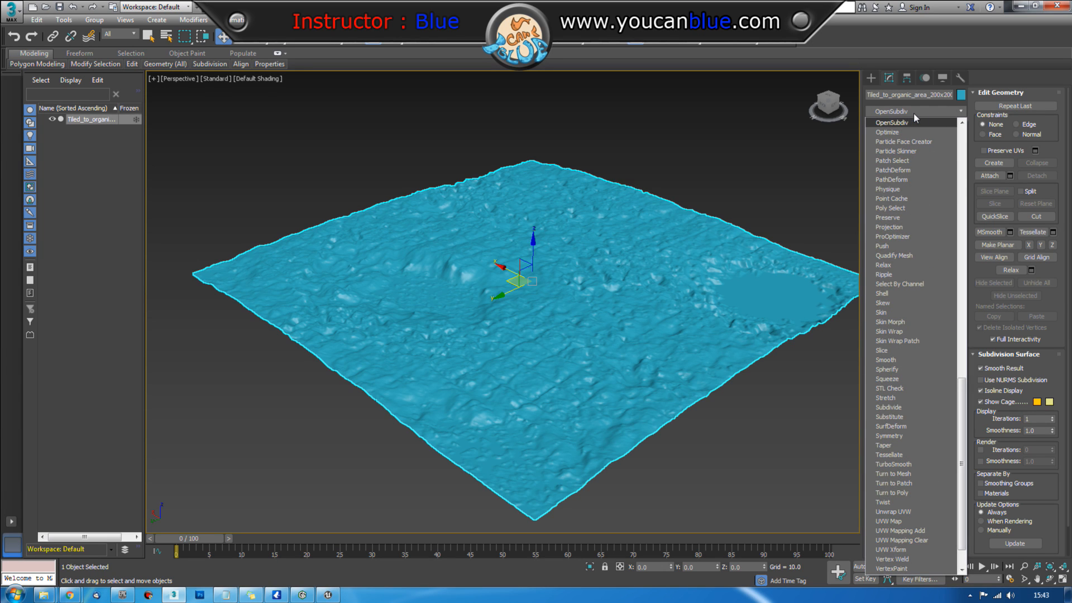
key("Down")
key("Down")
key("Down")
key("Down")
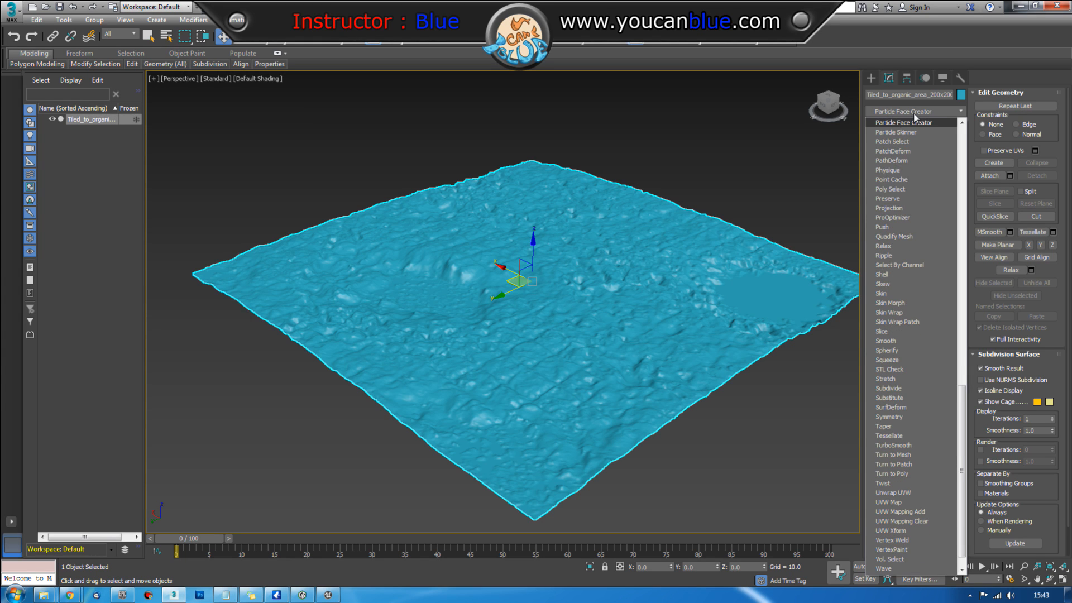
key("Down")
key("Down")
key("Down")
key("Down")
key("Down")
key("Down")
key("Down")
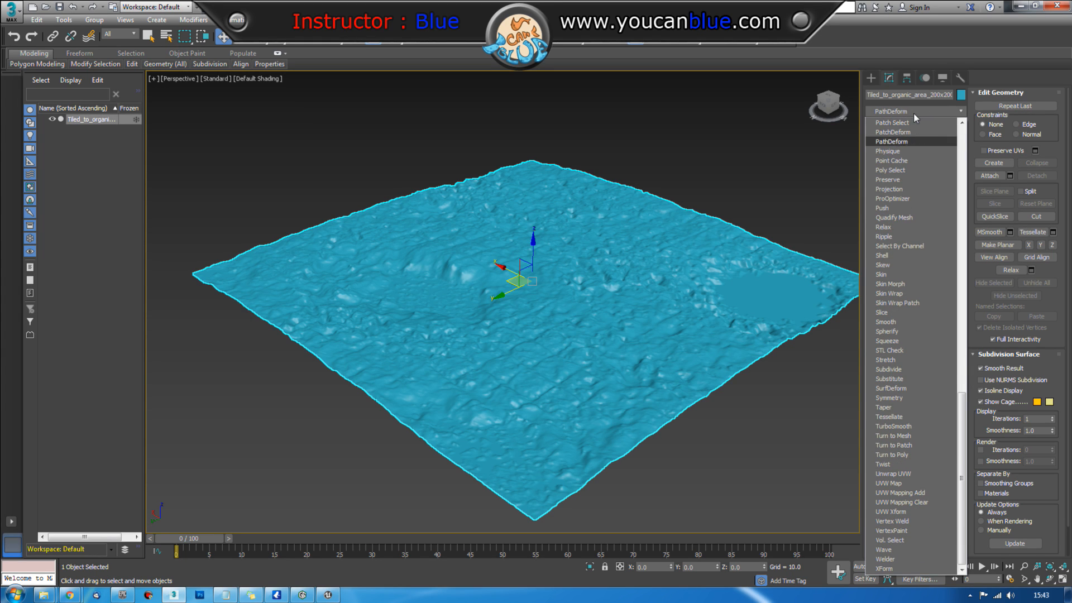
key("Down")
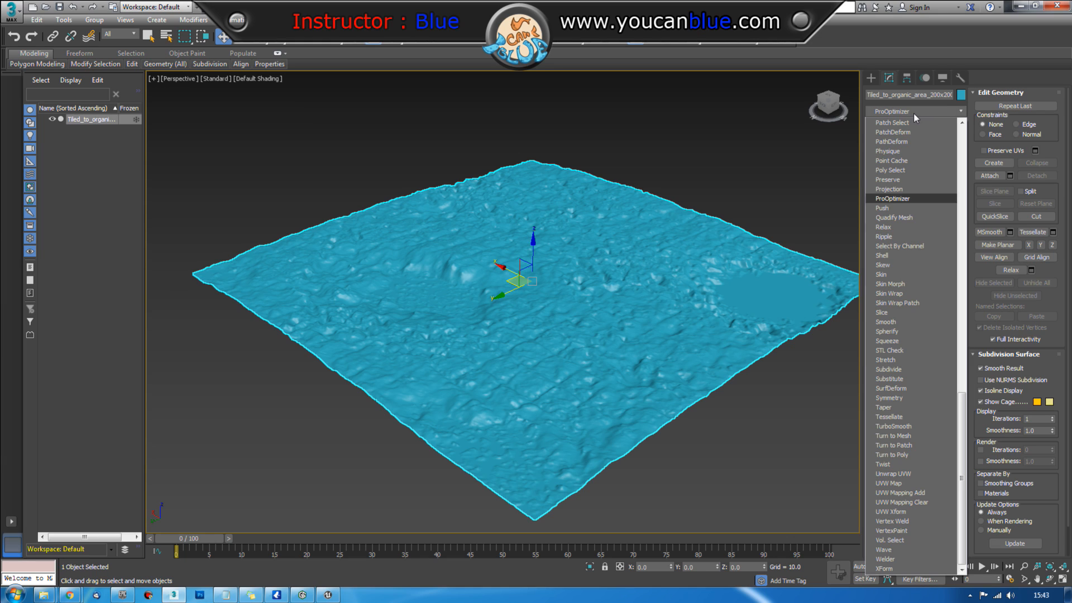
key("Return")
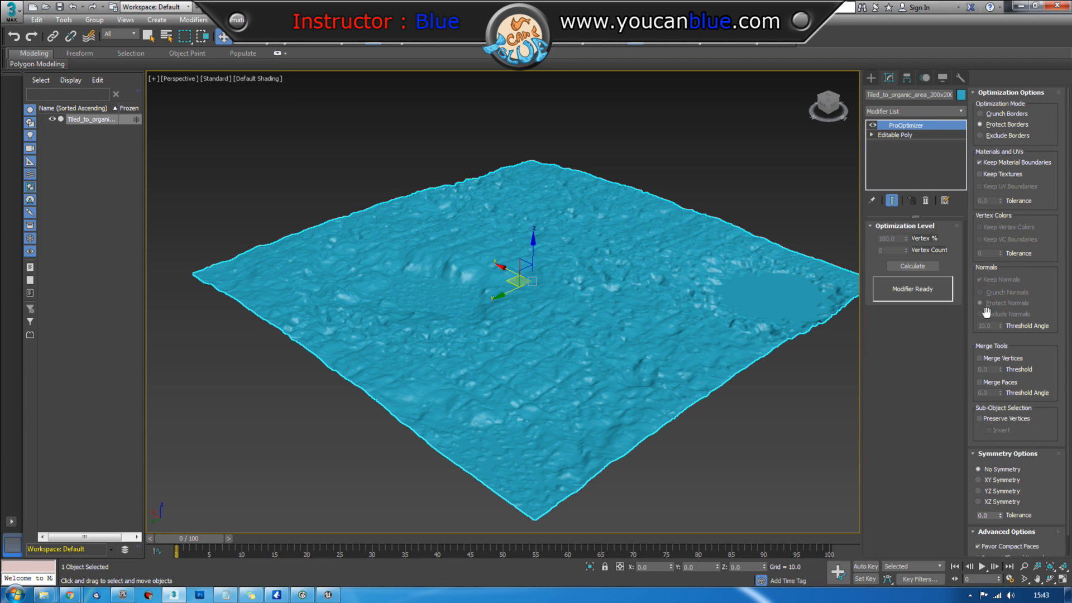
left_click(925, 268)
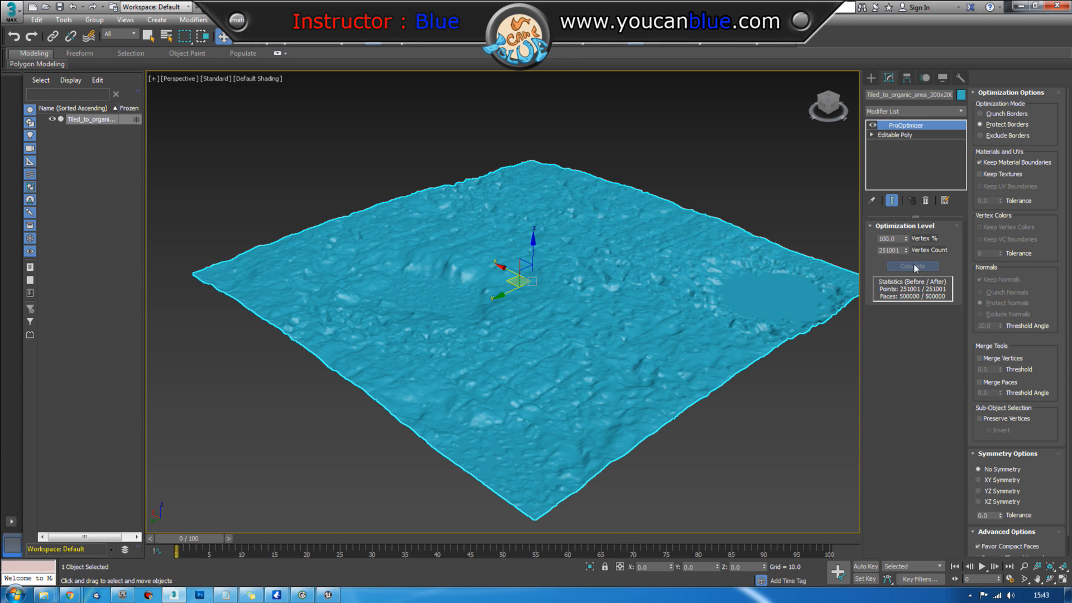
Step: Reduce the ground mesh to 10 percent of its vertices and inspect the surface
double_click(893, 239)
type("10")
key("Return")
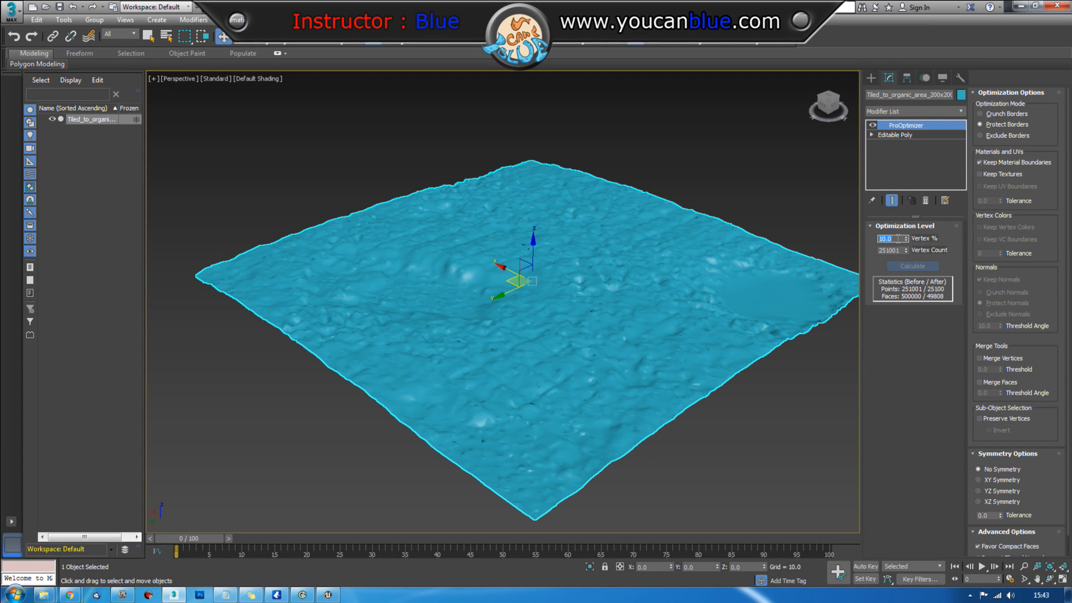
middle_click_drag(637, 296, 773, 287, "alt")
Step: Reduce the ground mesh to 1 percent of its vertices and inspect the surface
double_click(892, 238)
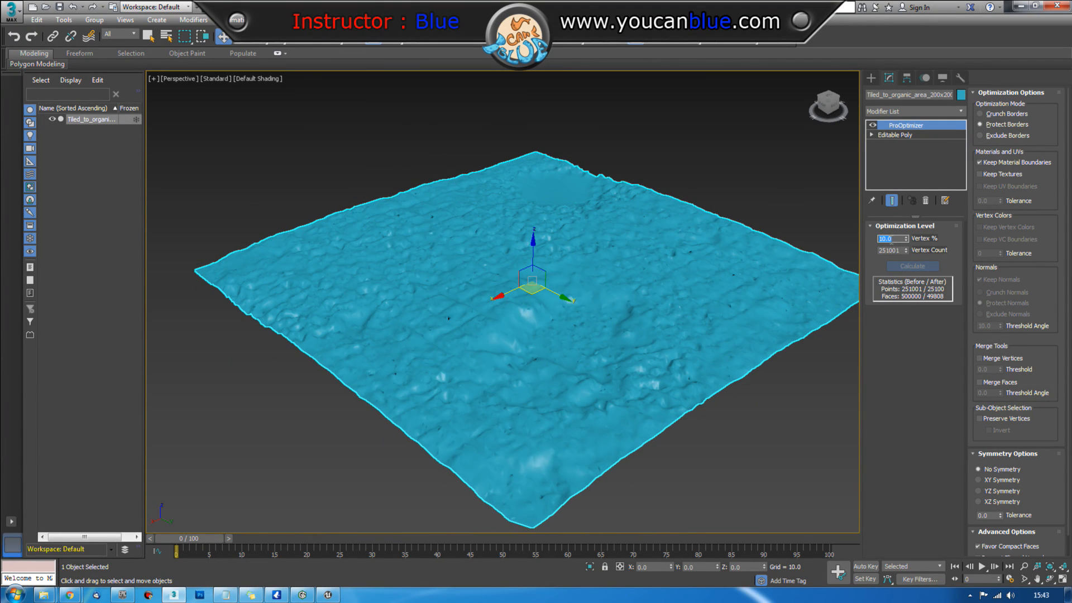
type("1")
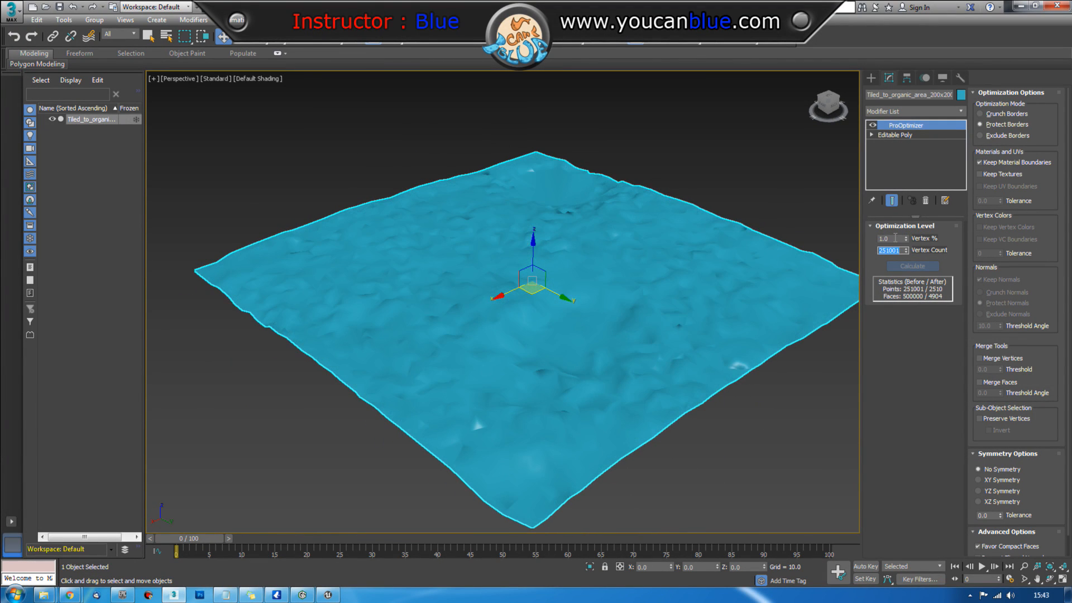
middle_click_drag(703, 306, 623, 319, "alt")
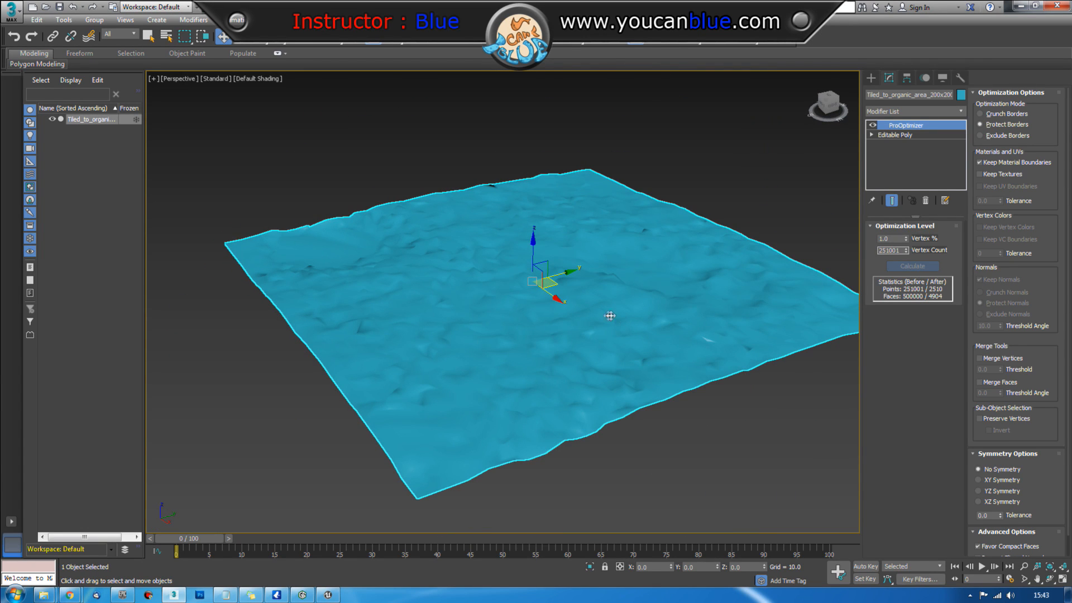
middle_click_drag(561, 331, 588, 312, "alt")
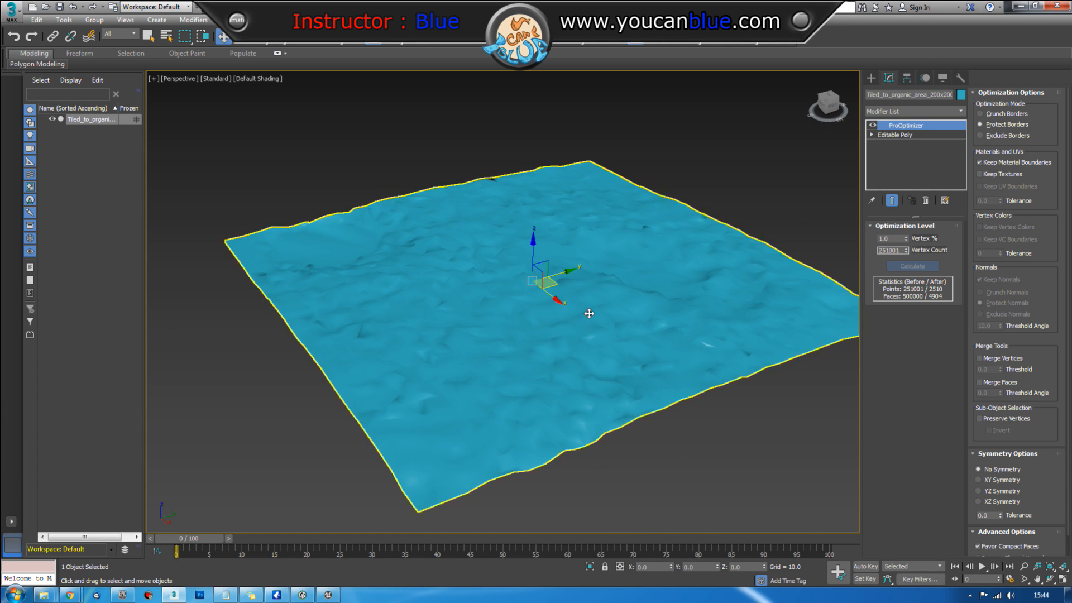
Step: Convert the optimized ground to an Editable Poly and display it with edged faces
right_click(590, 311)
mouse_move(629, 431)
left_click(704, 435)
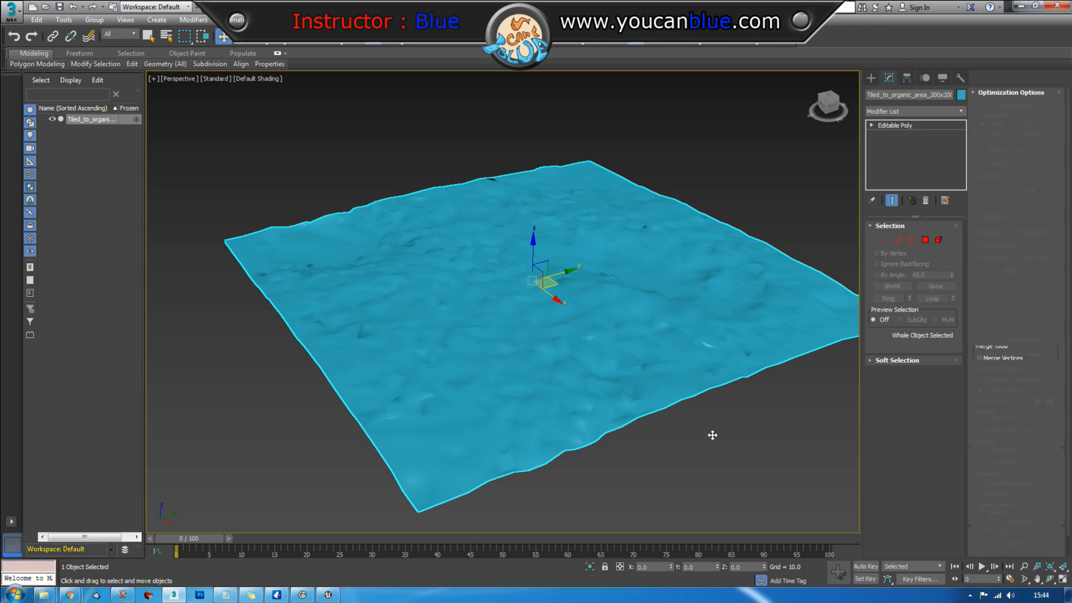
key("F4")
mouse_move(687, 417)
middle_mouse_down("alt")
mouse_move(642, 392)
mouse_move(675, 374)
mouse_move(564, 370)
middle_mouse_up("alt")
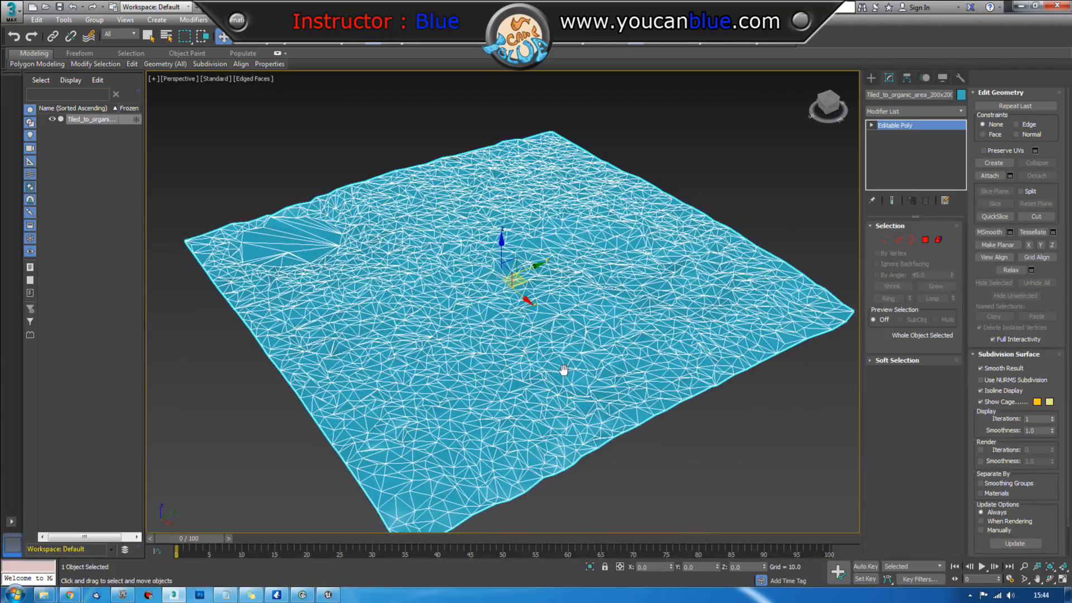
Step: Add a Relax modifier to the ground mesh and inspect the surface without edged faces
left_click(924, 110)
key("r")
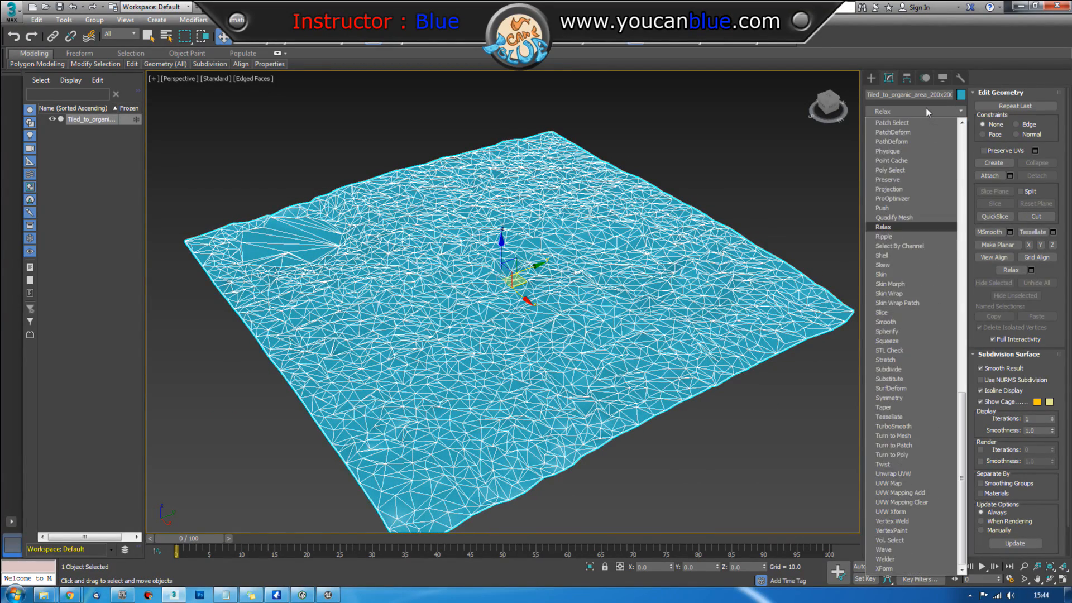
key("Return")
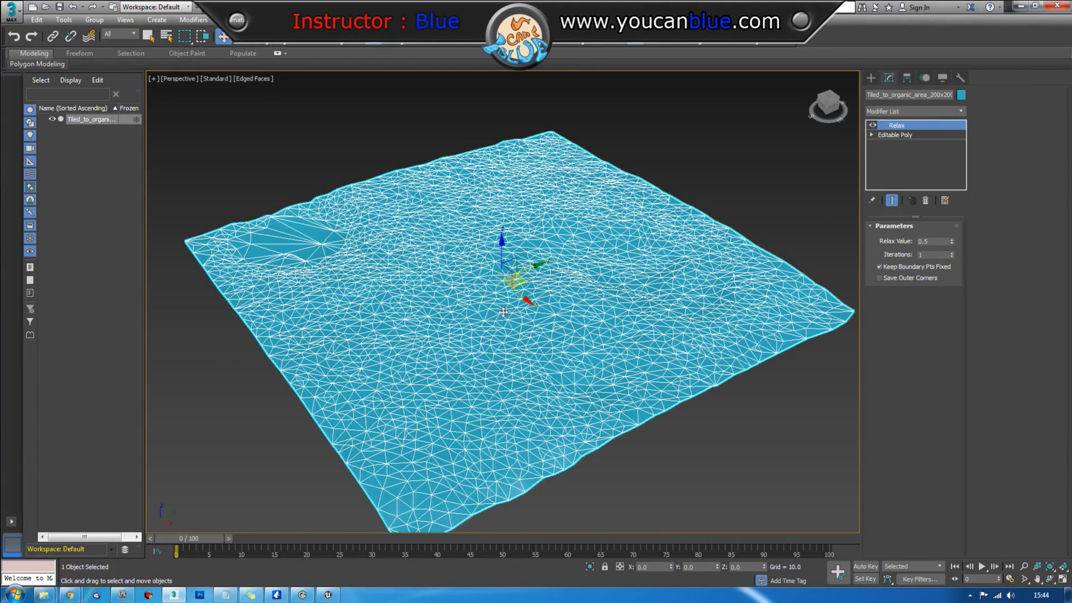
key("F4")
mouse_move(471, 347)
middle_mouse_down("alt")
mouse_move(577, 330)
mouse_move(625, 335)
mouse_move(508, 335)
mouse_move(495, 350)
middle_mouse_up("alt")
Step: Collapse the relaxed ground into an Editable Poly and show its edged faces again
right_click(500, 342)
mouse_move(527, 456)
left_click(612, 461)
key("F4")
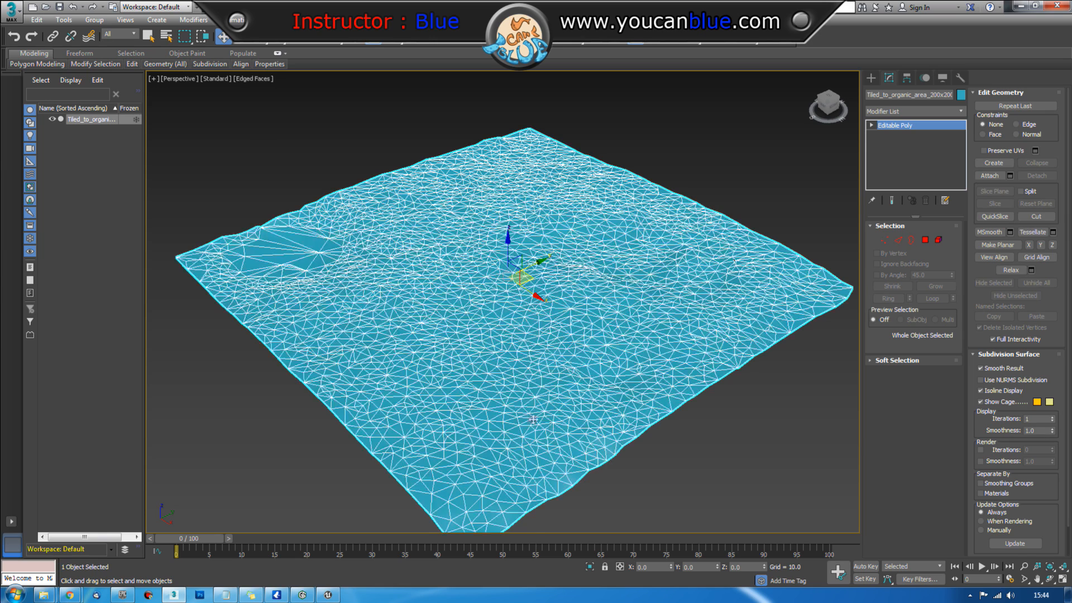
Step: Add another ProOptimizer modifier to the relaxed ground and start its optimization calculation
left_click(939, 112)
scroll(937, 113, "down", 4)
scroll(937, 113, "down", 18)
scroll(937, 112, "down", 8)
scroll(937, 113, "down", 1)
left_click(937, 113)
left_click(916, 267)
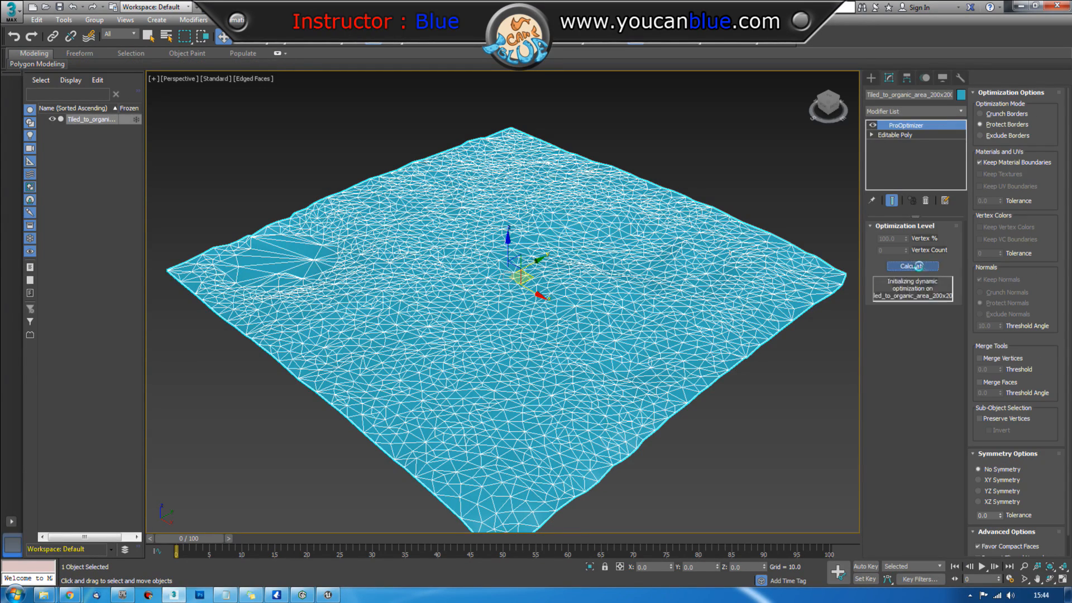
Step: Set the ProOptimizer vertex percentage of the ground mesh to 25
double_click(891, 238)
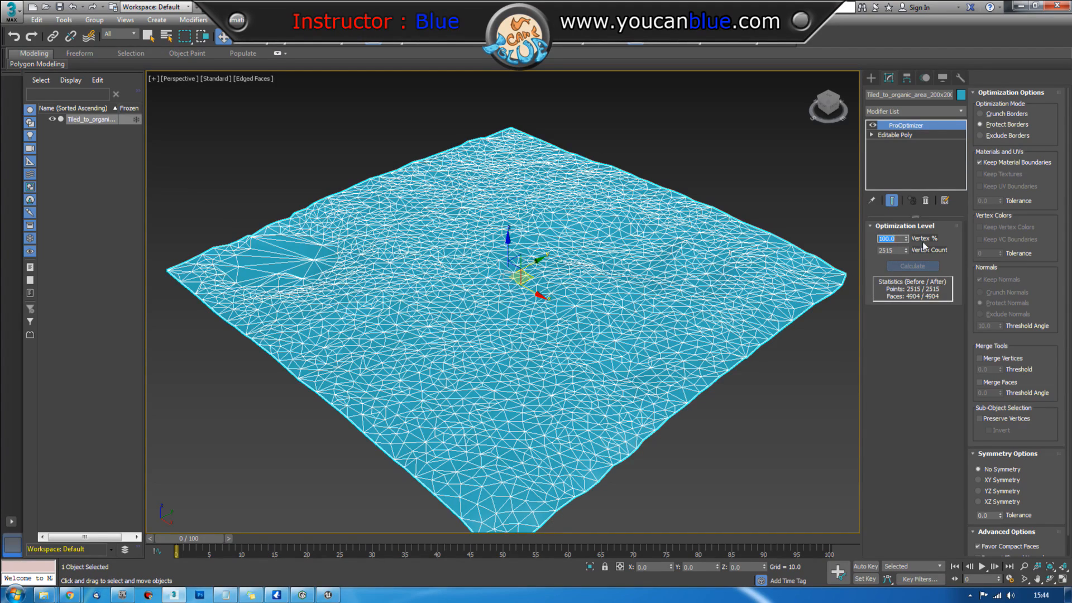
type("25")
key("Tab")
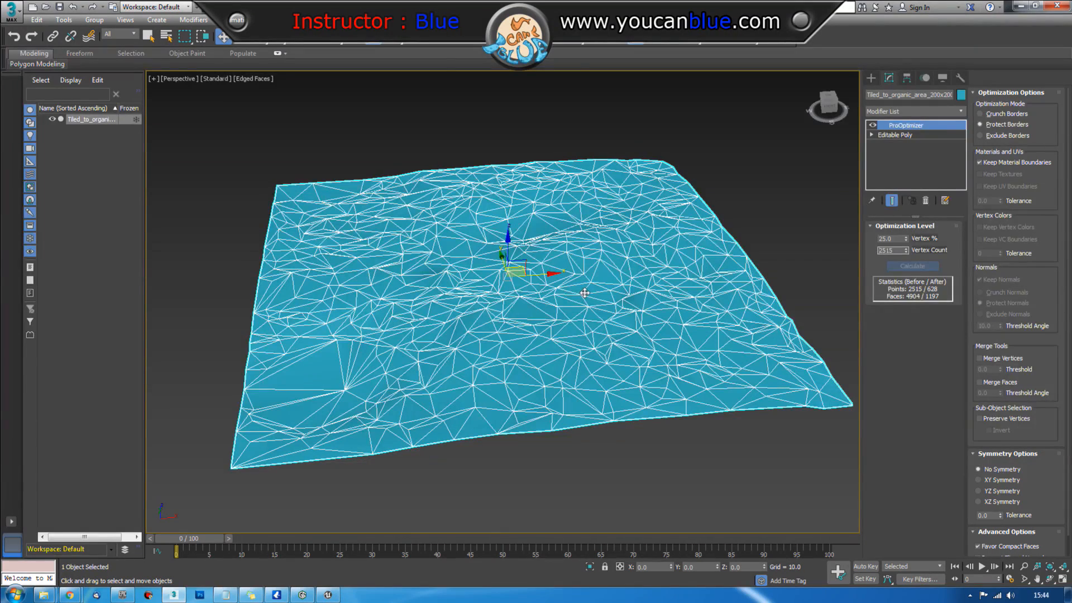
middle_click_drag(612, 311, 649, 313, "alt")
Step: Convert the optimized ground to an Editable Poly and turn off its edged faces display
right_click(626, 312)
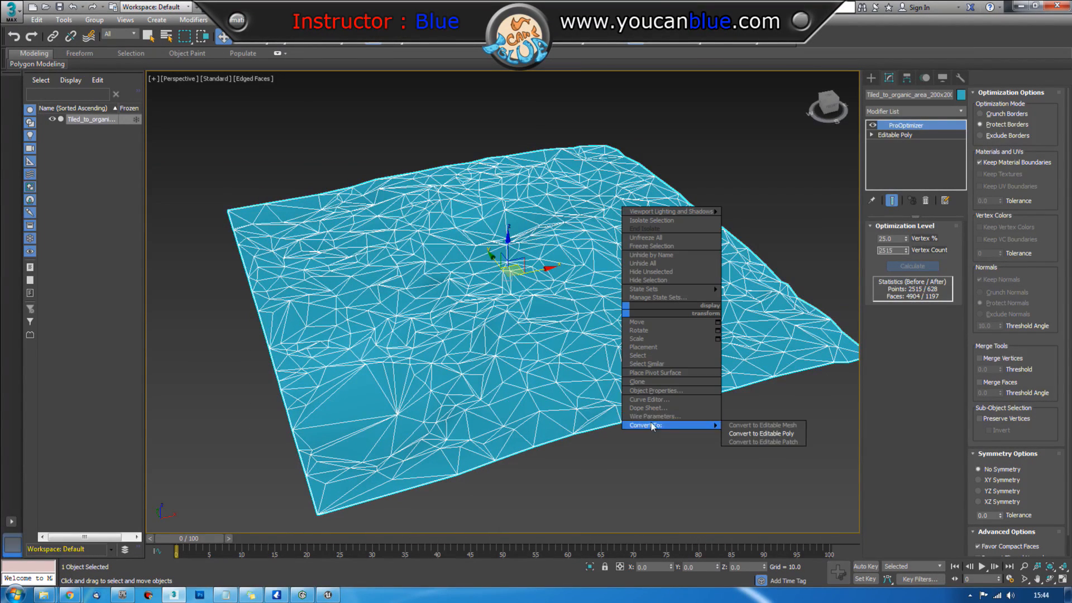
mouse_move(690, 426)
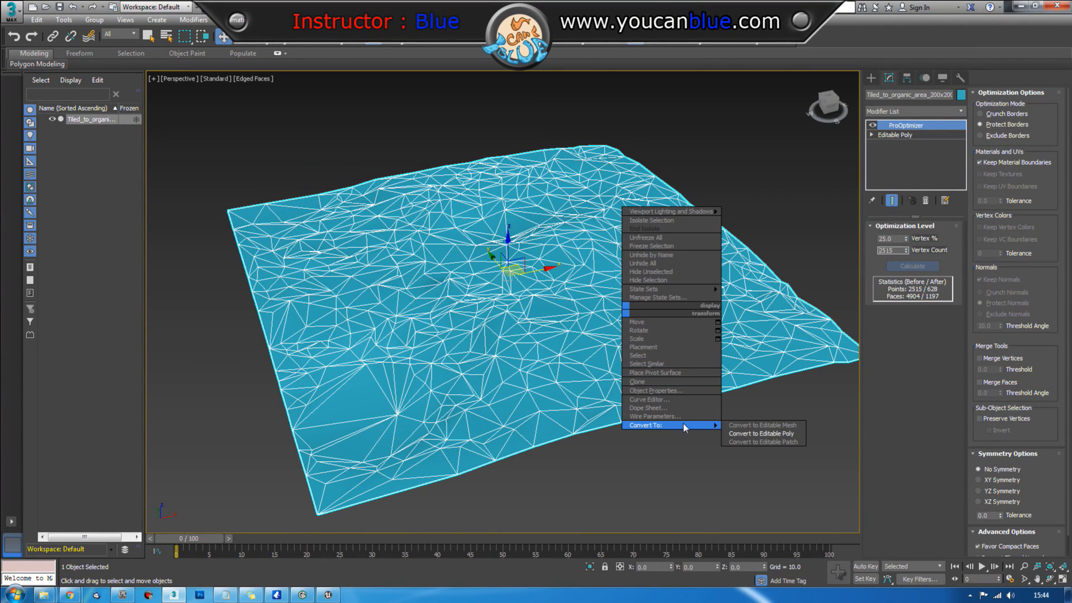
left_click(749, 435)
mouse_move(616, 377)
middle_mouse_down()
mouse_move(639, 385)
mouse_move(625, 374)
mouse_move(718, 374)
mouse_move(542, 376)
middle_mouse_up()
key("F4")
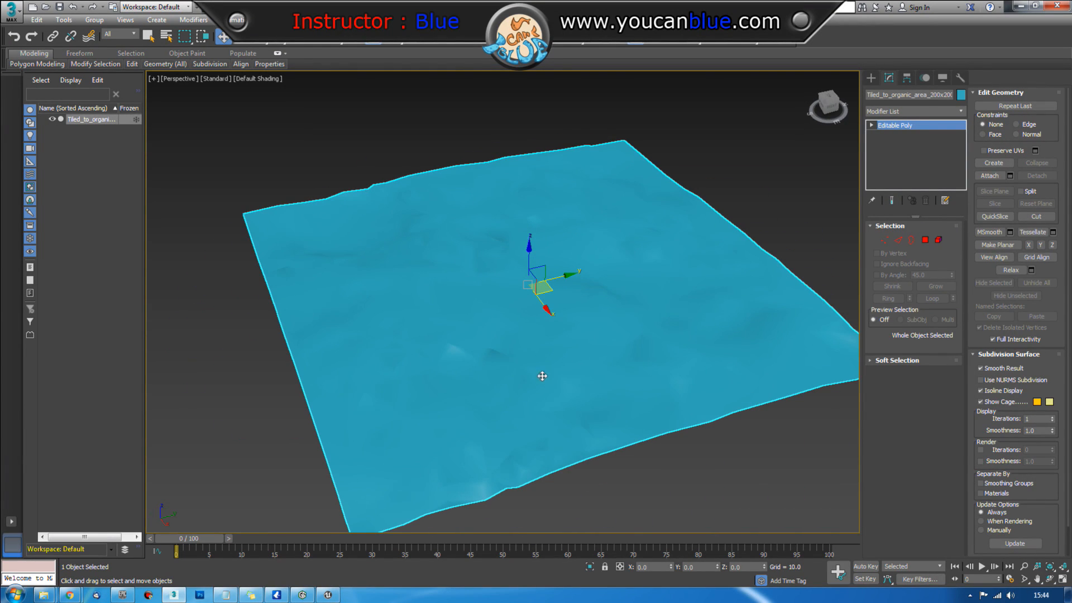
Step: Apply a Relax modifier to the ground and collapse the result into an Editable Poly
left_click(901, 111)
key("r")
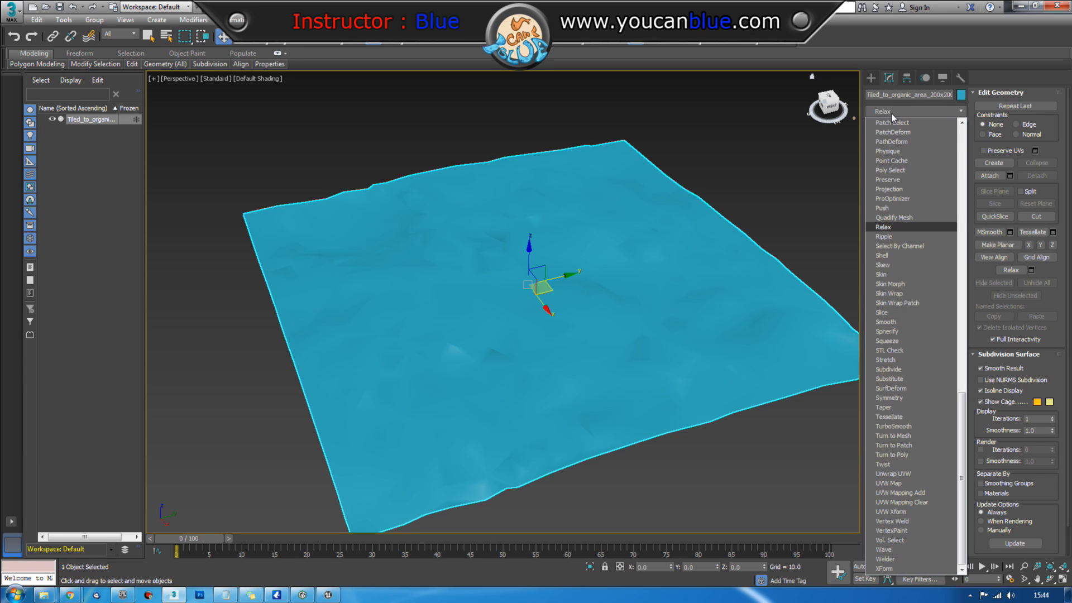
key("Return")
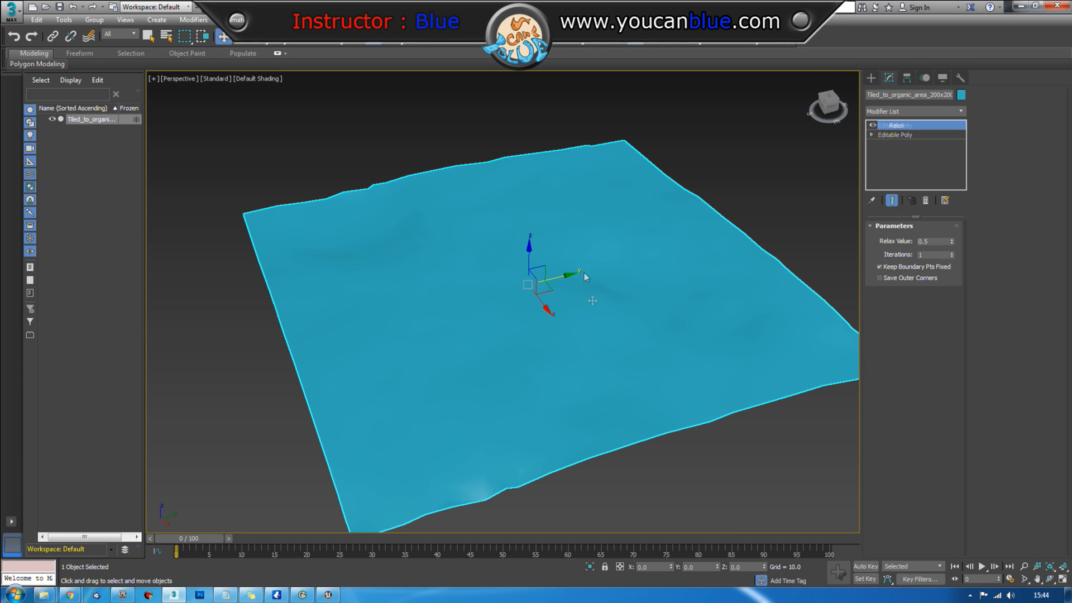
key("ctrl+z")
right_click(612, 314)
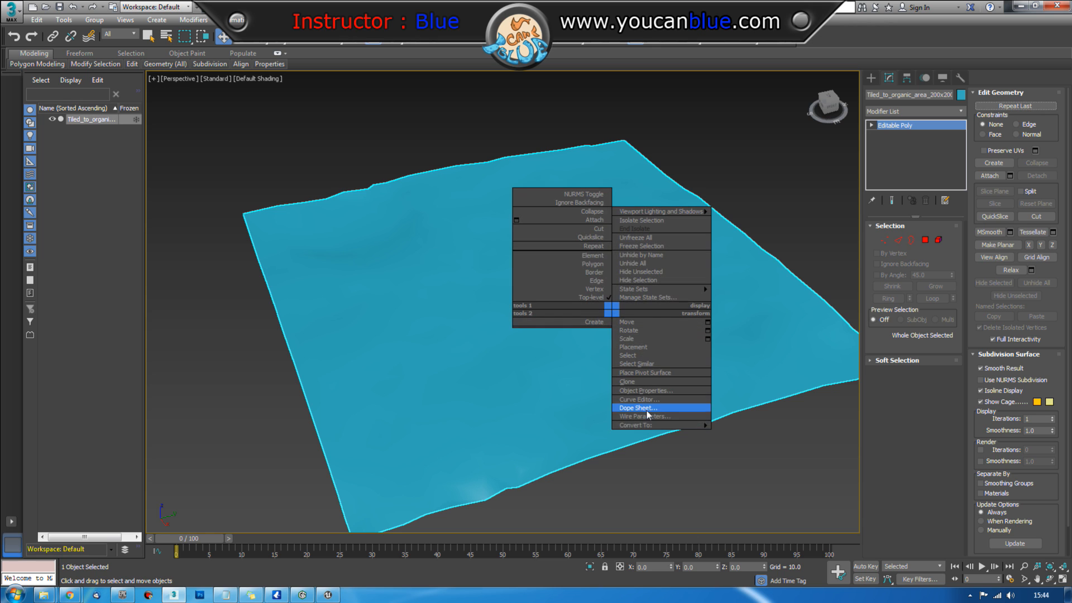
Step: Add a Smooth modifier to the ground with Auto Smooth enabled and a threshold of 26
left_click(938, 112)
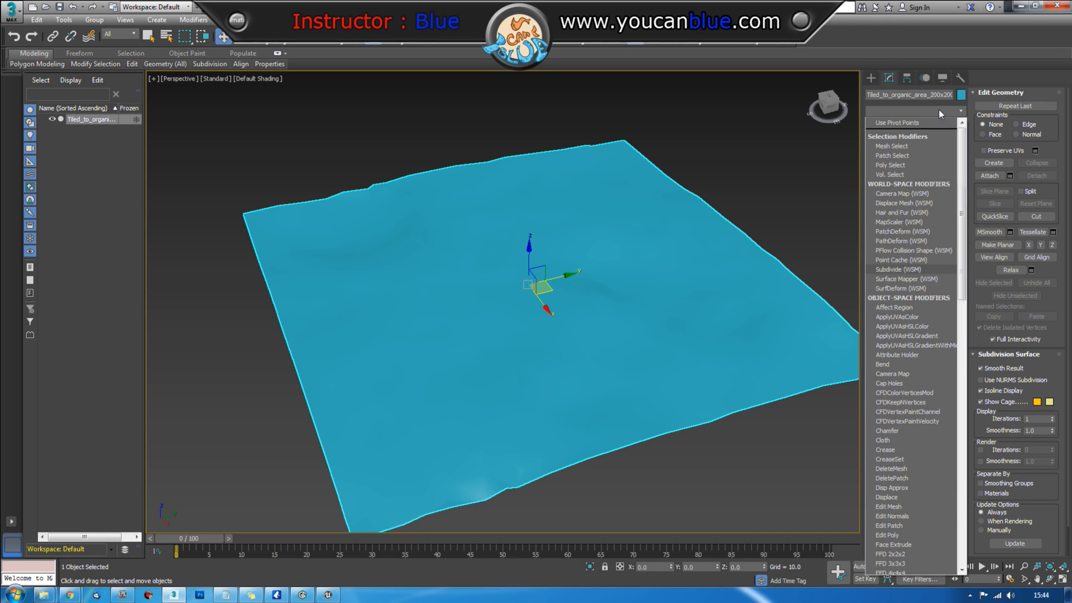
type("sel")
key("Down")
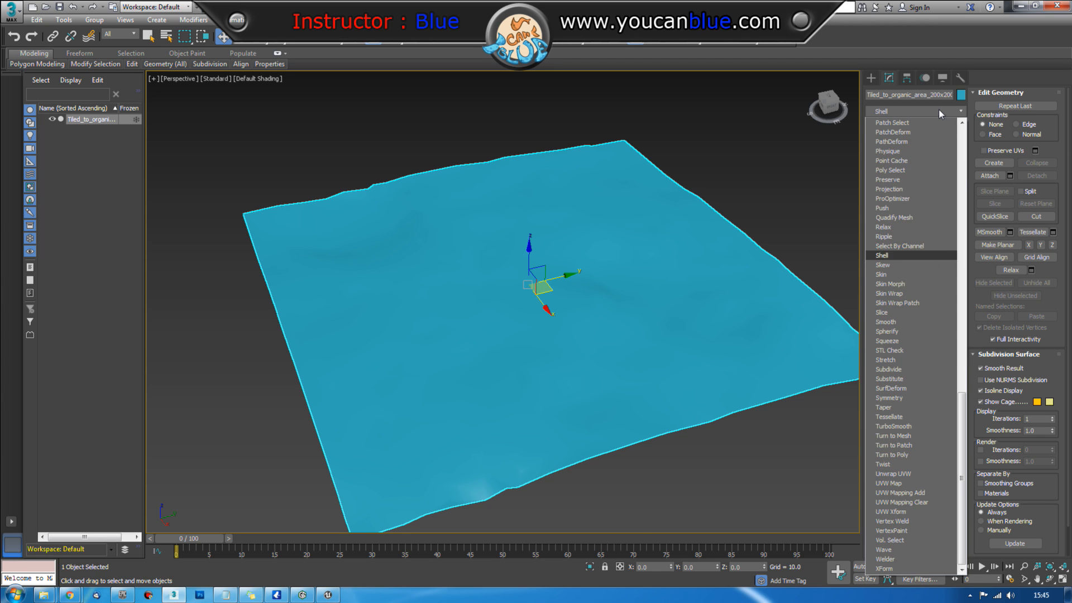
left_click(897, 322)
left_click(894, 241)
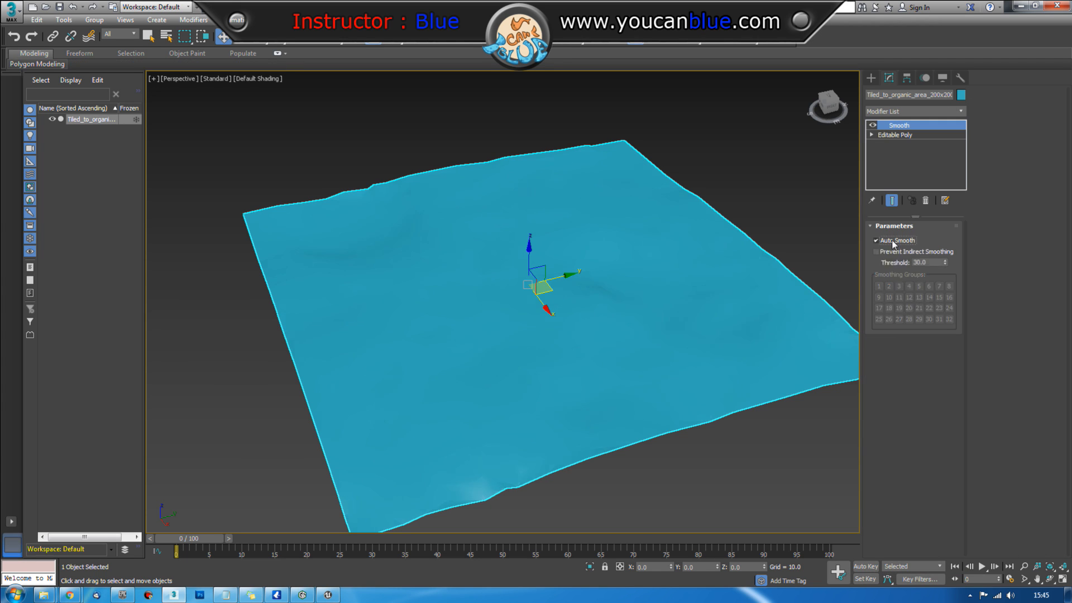
left_click(931, 262)
type("26")
key("Return")
Step: Collapse the smoothed ground into an Editable Poly and display its edged faces
right_click(531, 290)
mouse_move(589, 413)
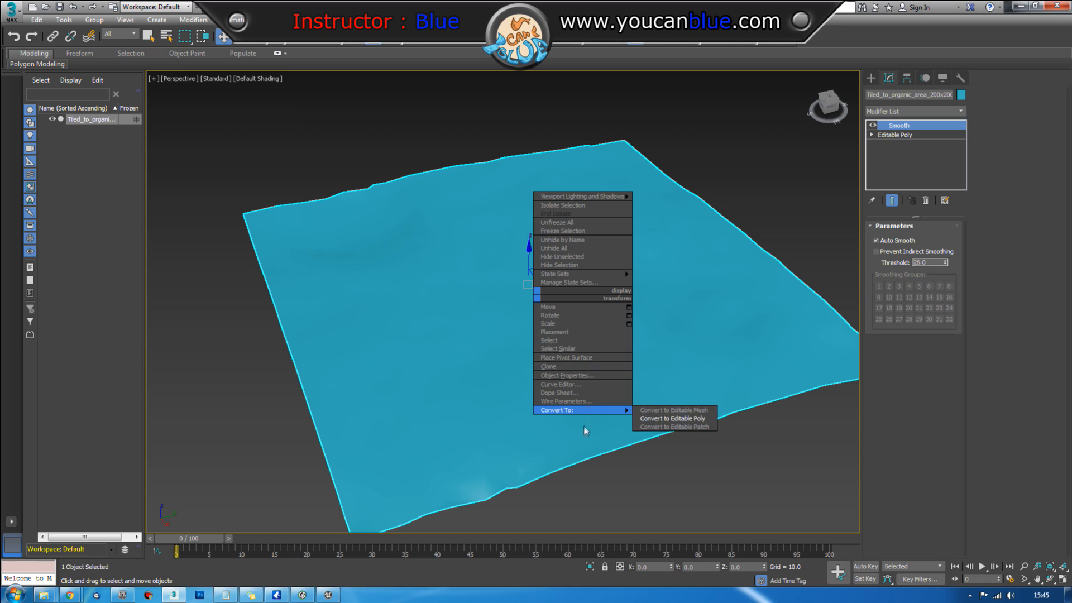
left_click(662, 420)
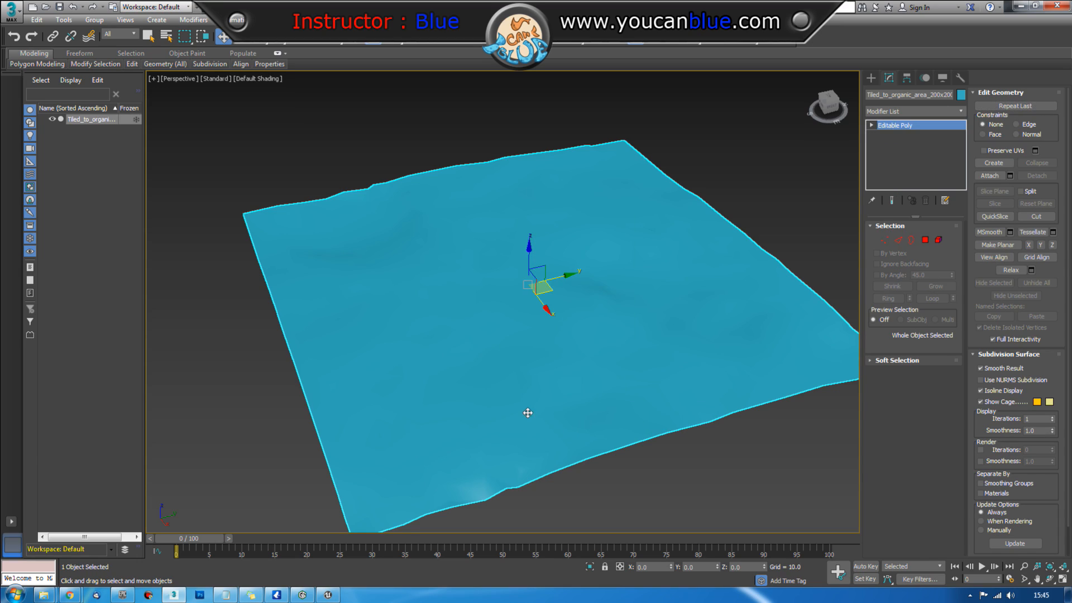
key("F4")
mouse_move(527, 412)
middle_mouse_down("alt")
mouse_move(565, 421)
mouse_move(586, 371)
mouse_move(587, 383)
mouse_move(655, 383)
mouse_move(489, 409)
middle_mouse_up("alt")
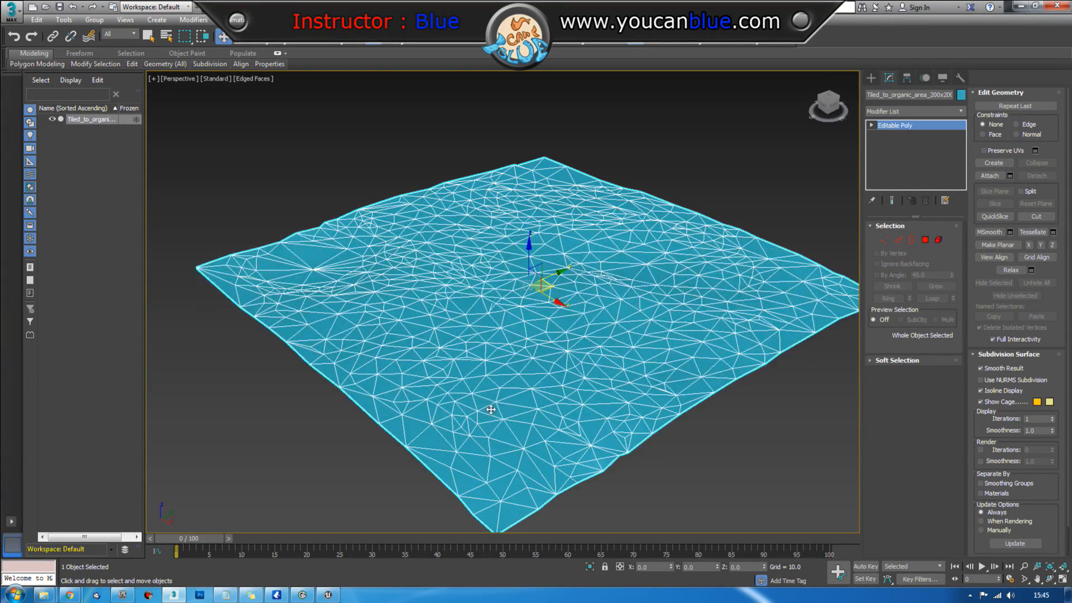
left_click(269, 150)
left_click_drag(256, 180, 335, 262)
left_click(11, 10)
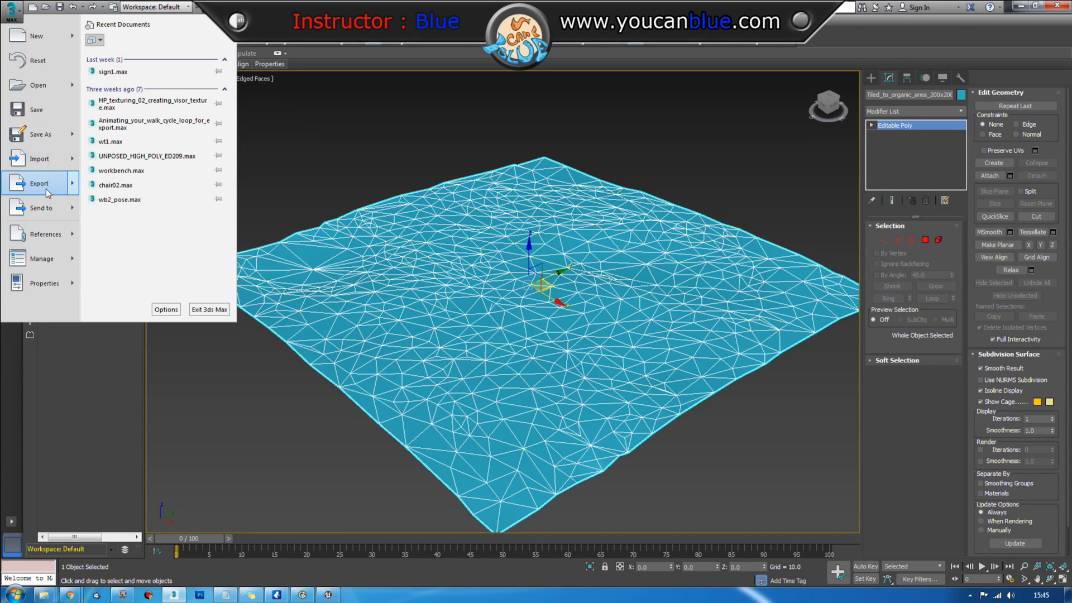
left_click(46, 187)
key("Escape")
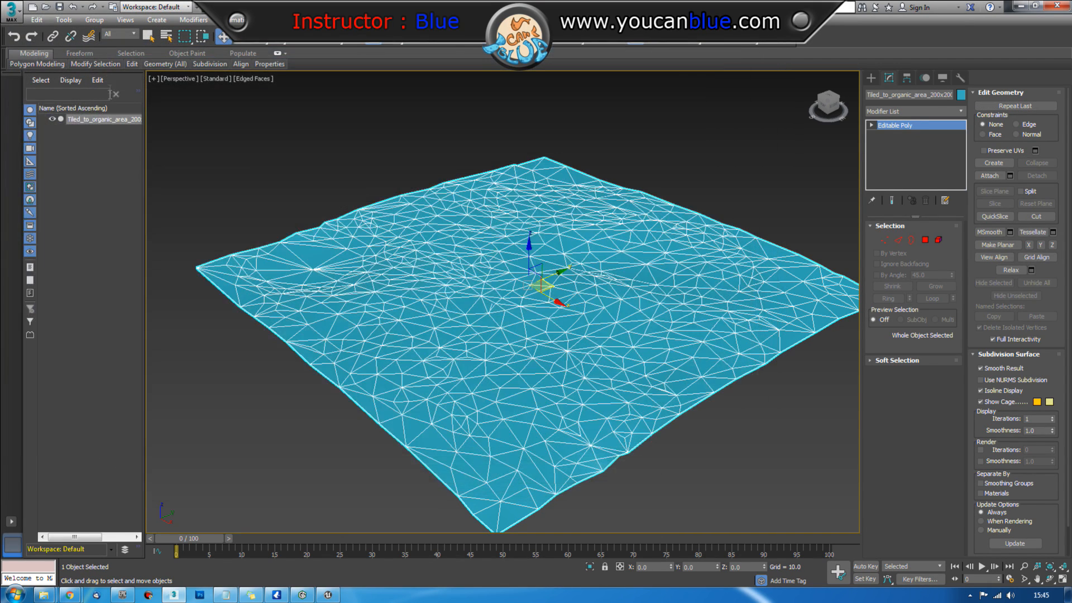
Step: Export the ground mesh as an Autodesk FBX using the Autodesk Media & Entertainment preset, and close 3ds Max
left_click(12, 11)
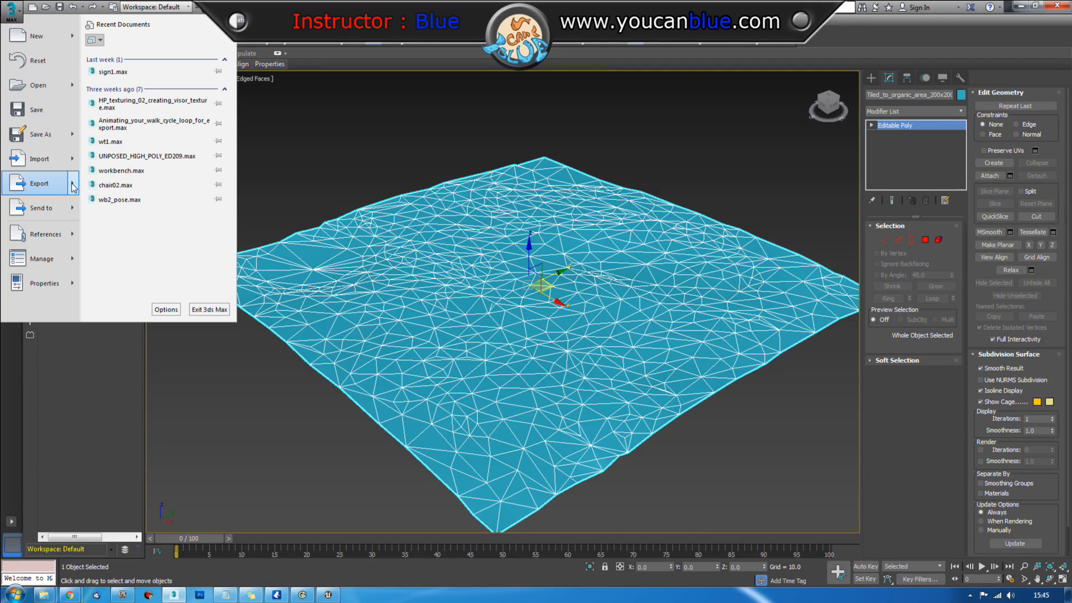
mouse_move(44, 184)
left_click(128, 95)
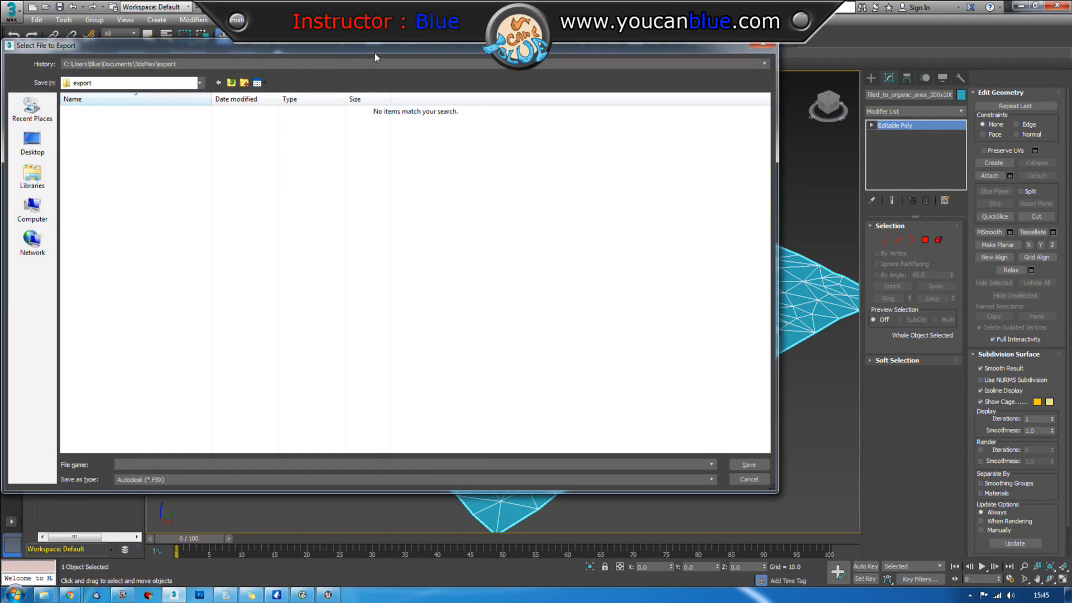
key("Escape")
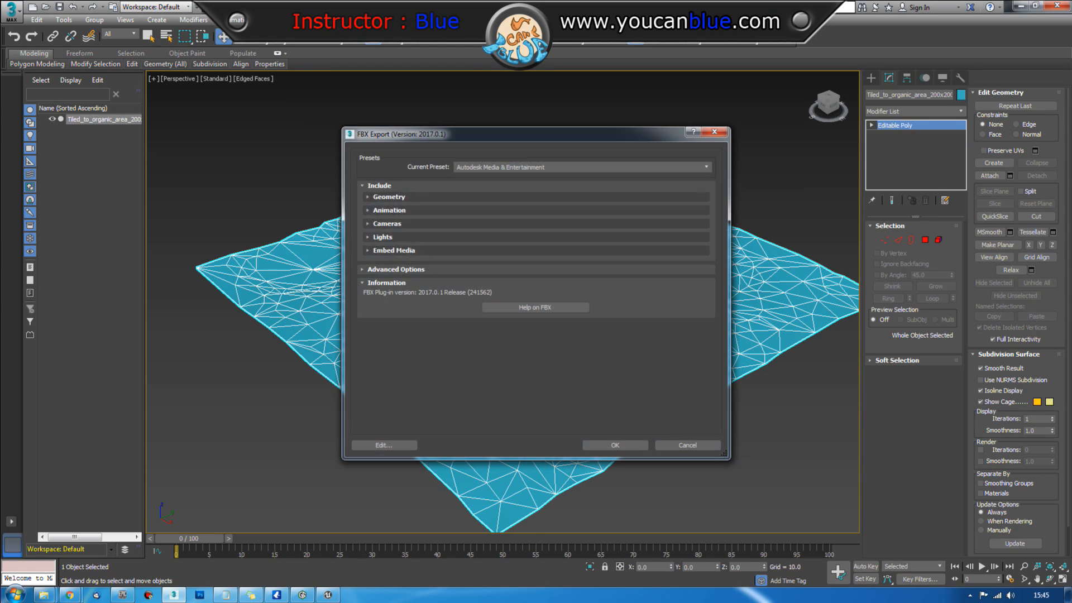
left_click(614, 445)
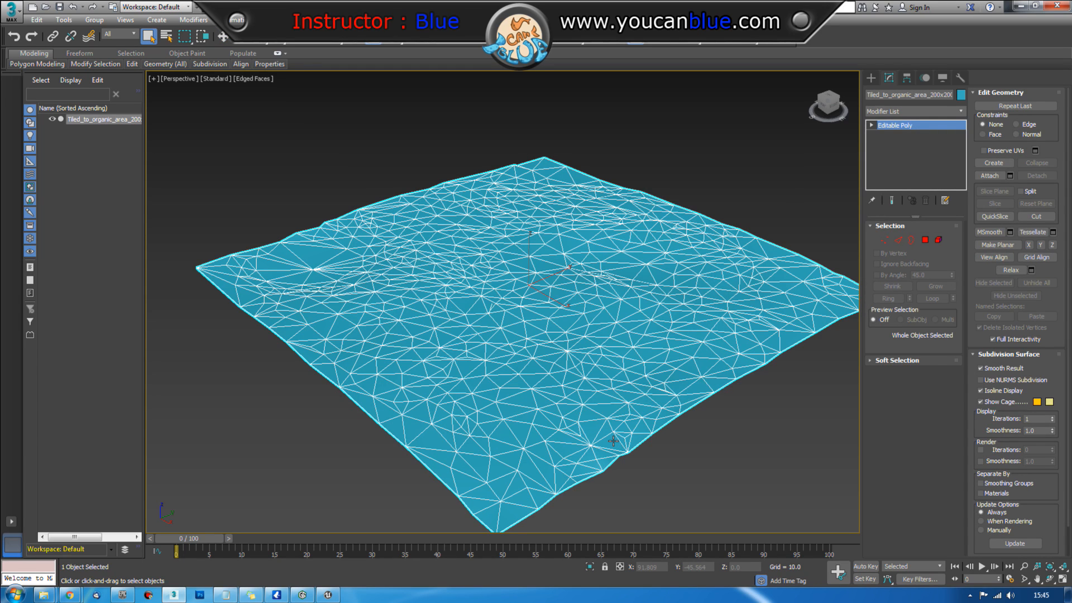
left_click(1055, 7)
left_click(538, 316)
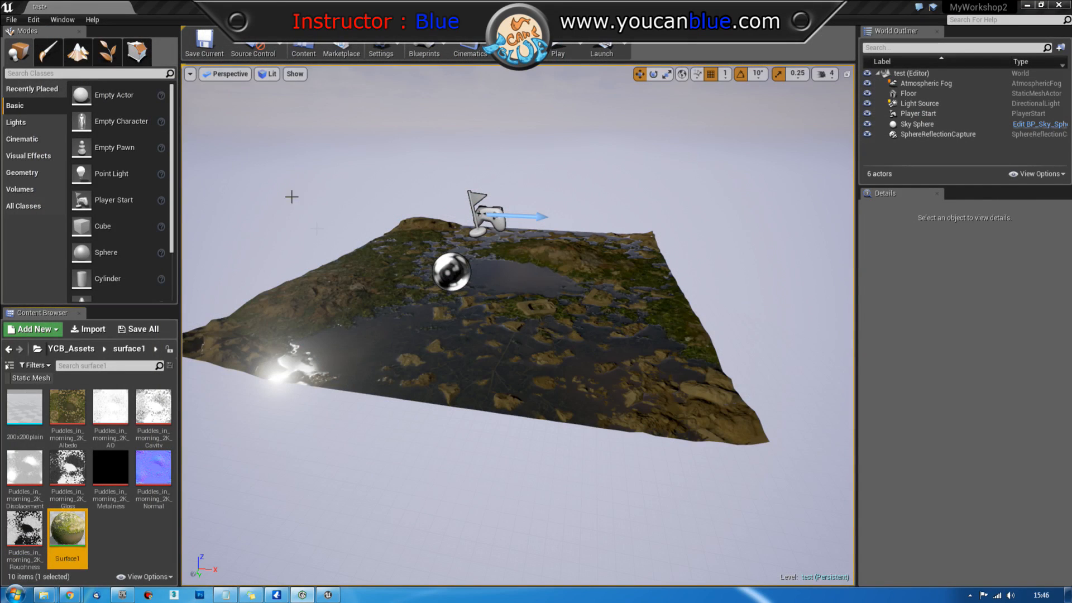
Step: In Unreal Editor, delete the Floor mesh and the SphereReflectionCapture from the test level
key("w")
mouse_move(294, 179)
right_mouse_down()
mouse_move(294, 196)
mouse_move(294, 179)
right_mouse_up()
key("s")
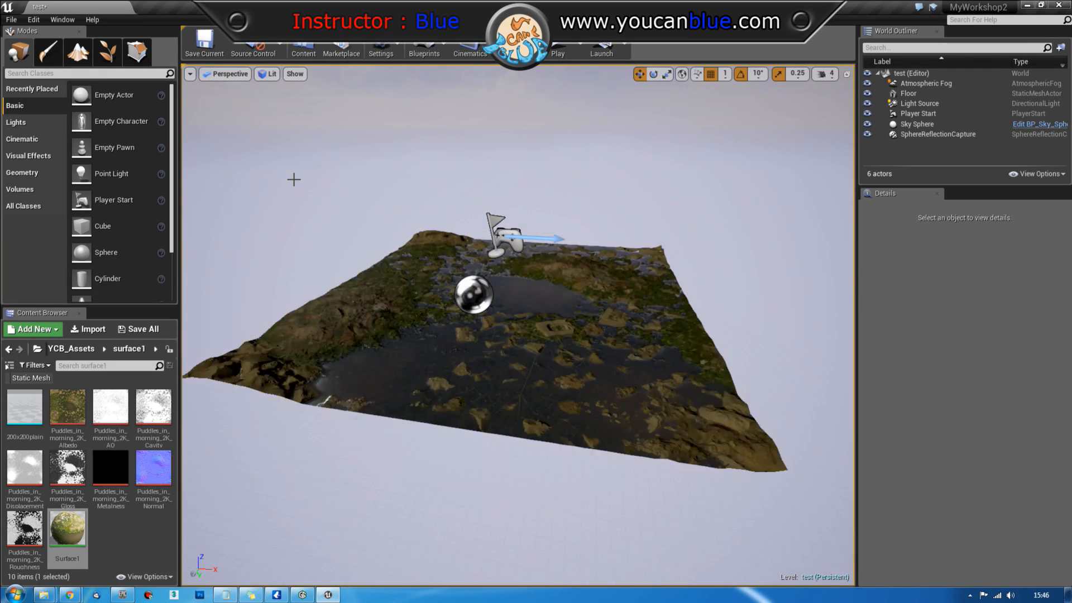
left_click(425, 310)
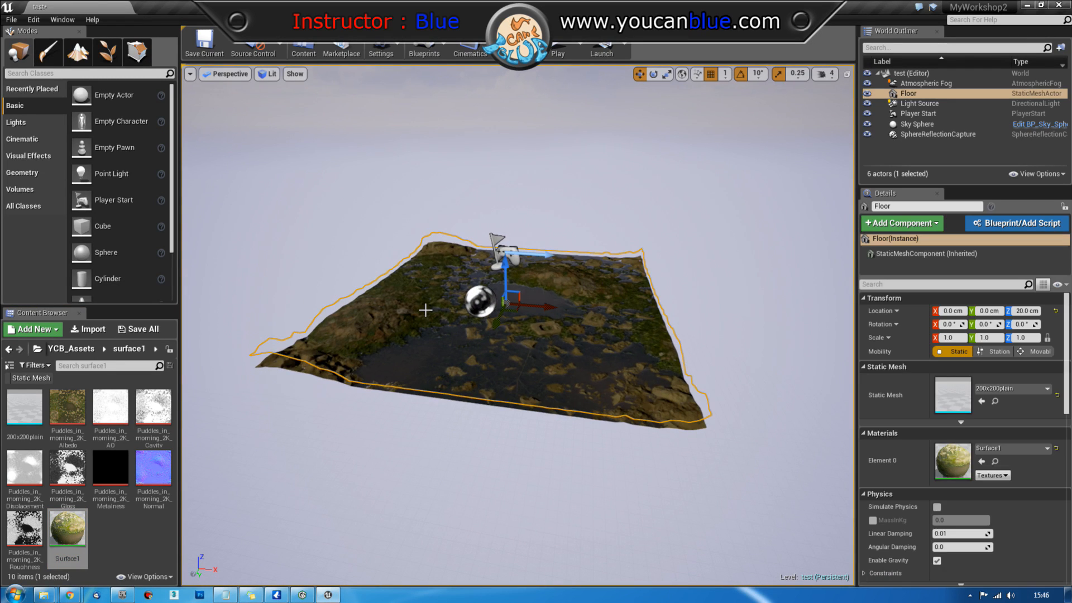
key("Delete")
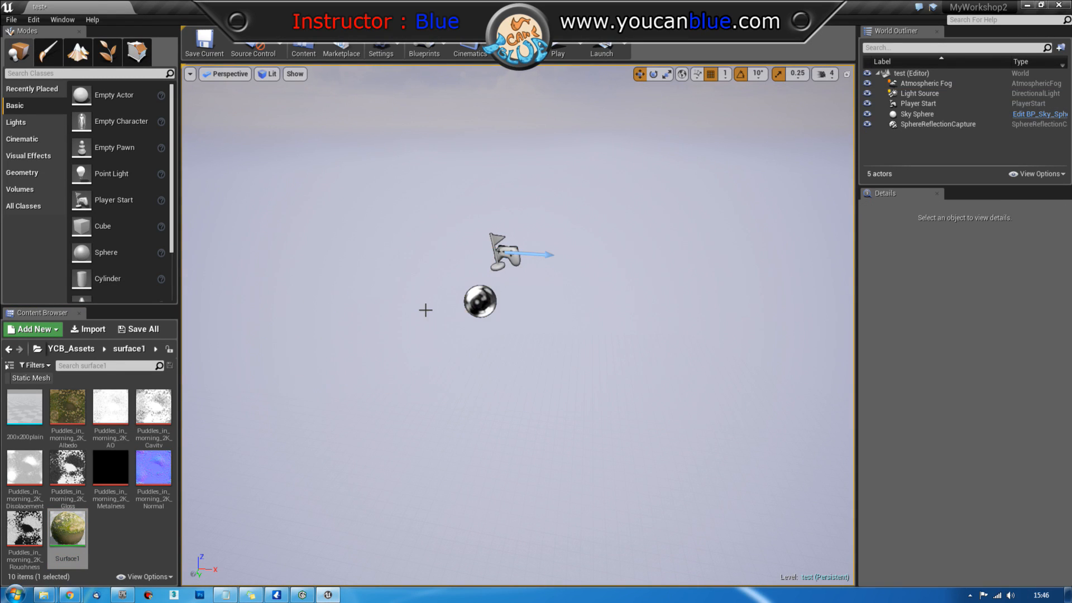
left_click(477, 310)
key("Delete")
scroll(476, 311, "down", 2)
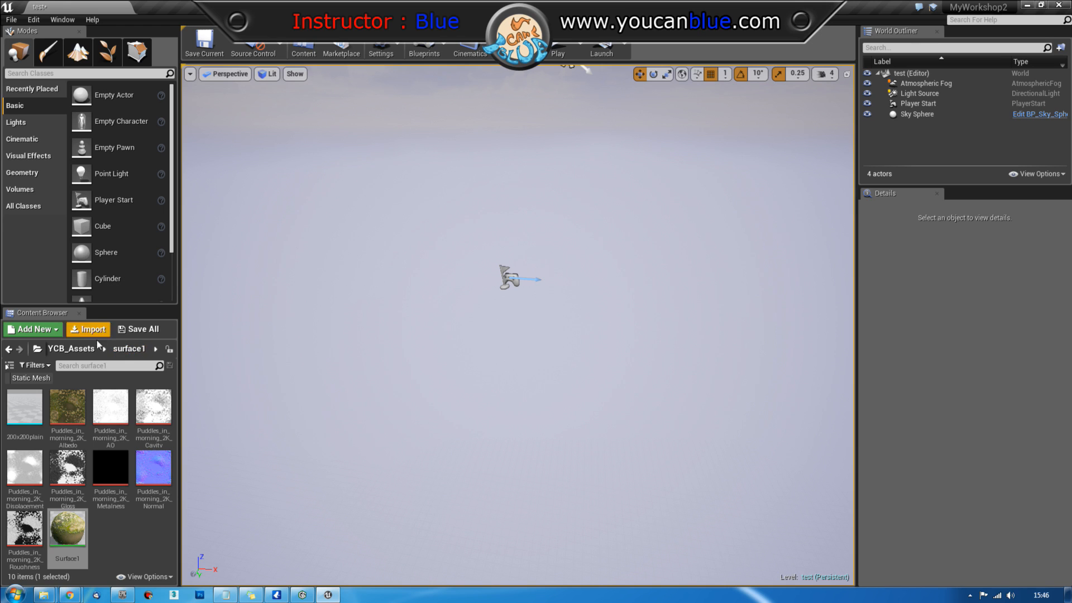
Step: Create a folder named surface2 inside YCB_Assets and open it
left_click(93, 348)
right_click(93, 474)
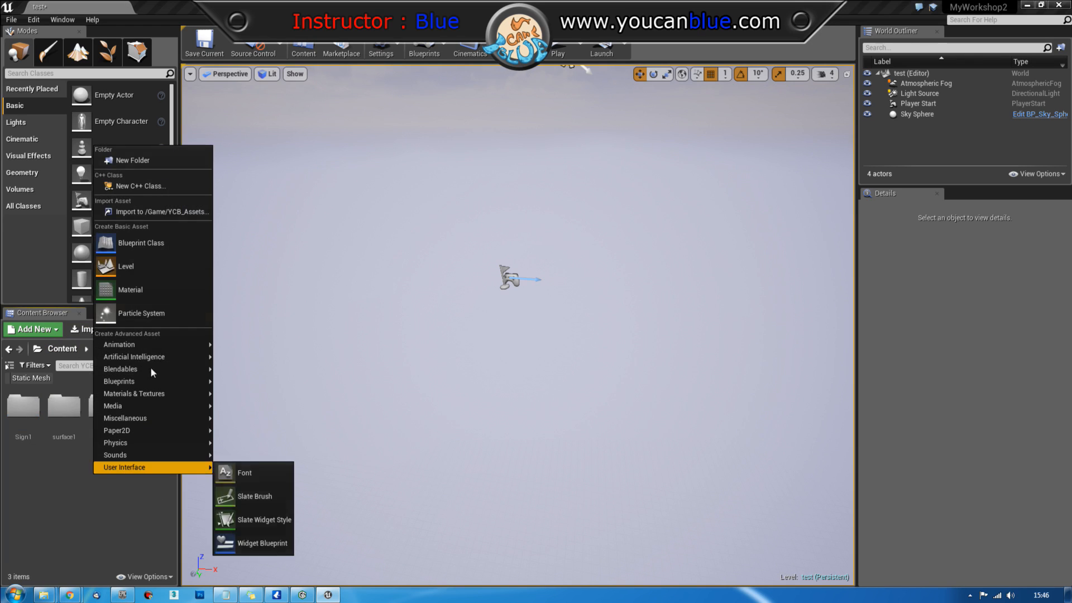
left_click(146, 161)
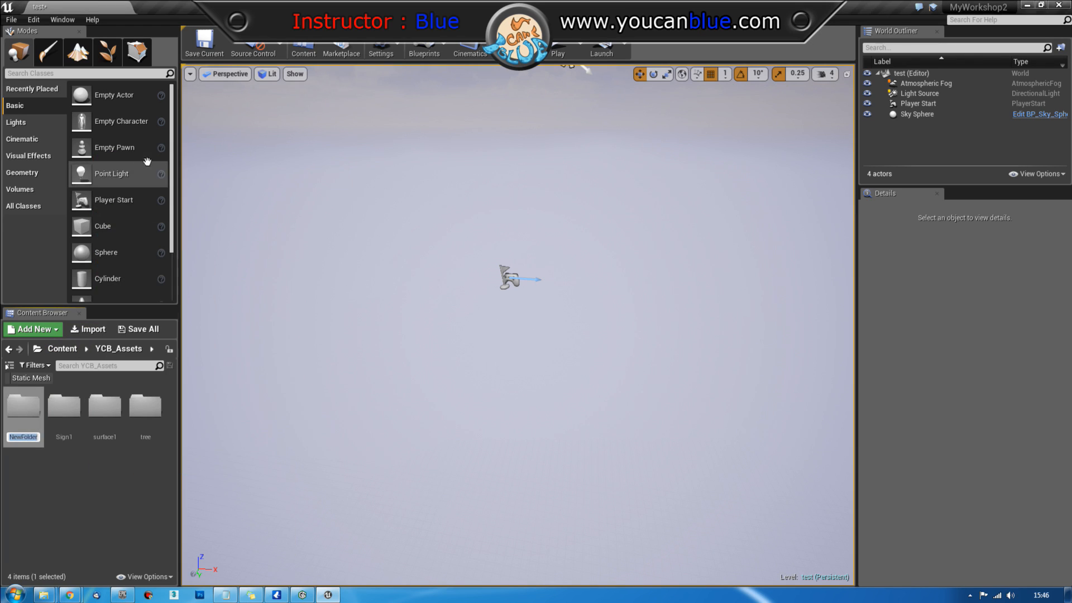
type("surface2")
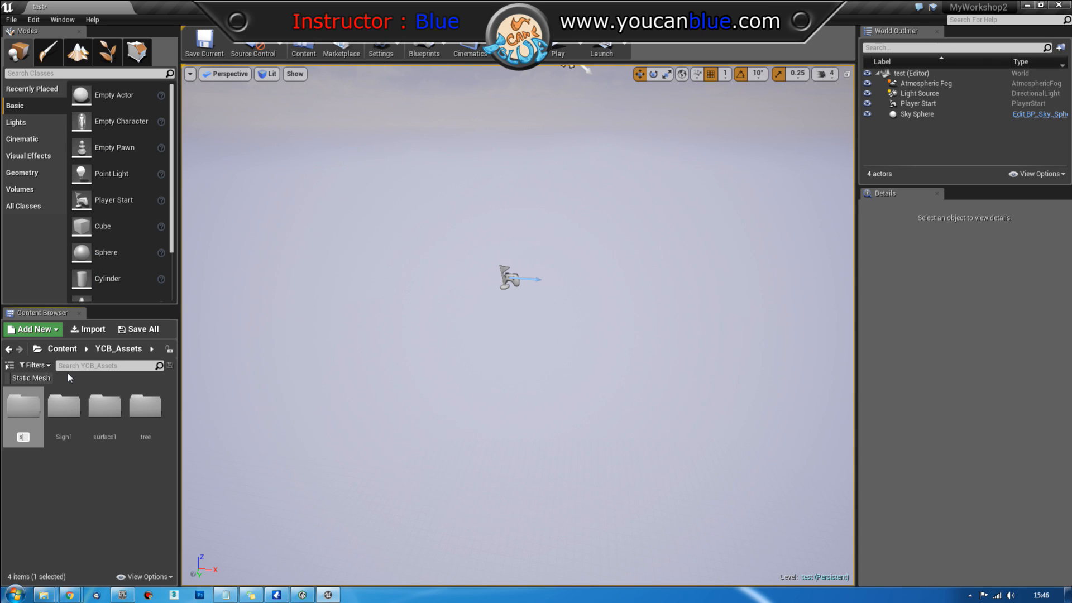
key("Return")
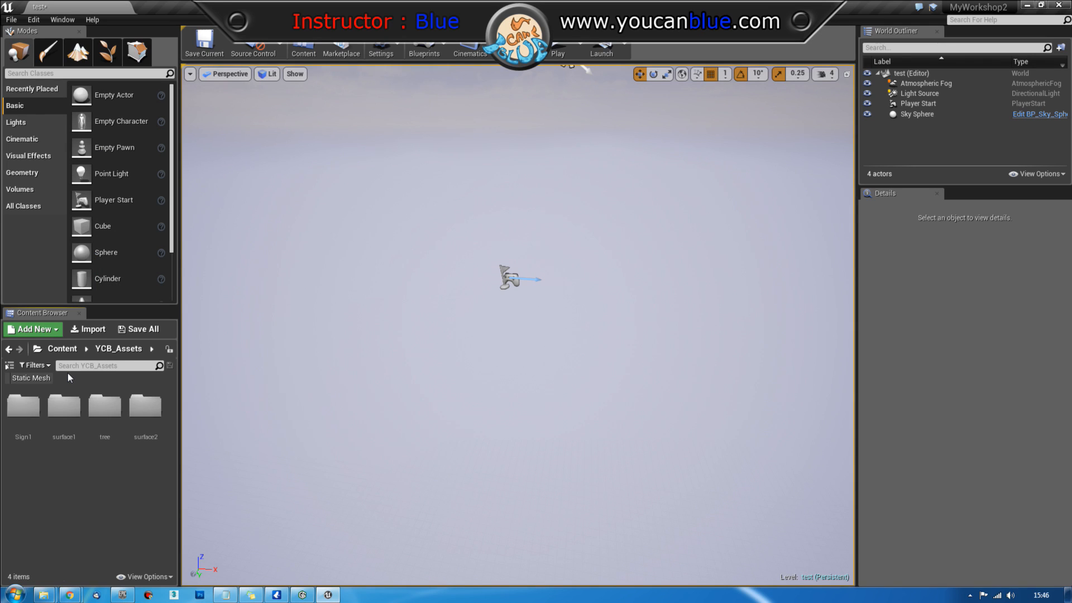
double_click(145, 406)
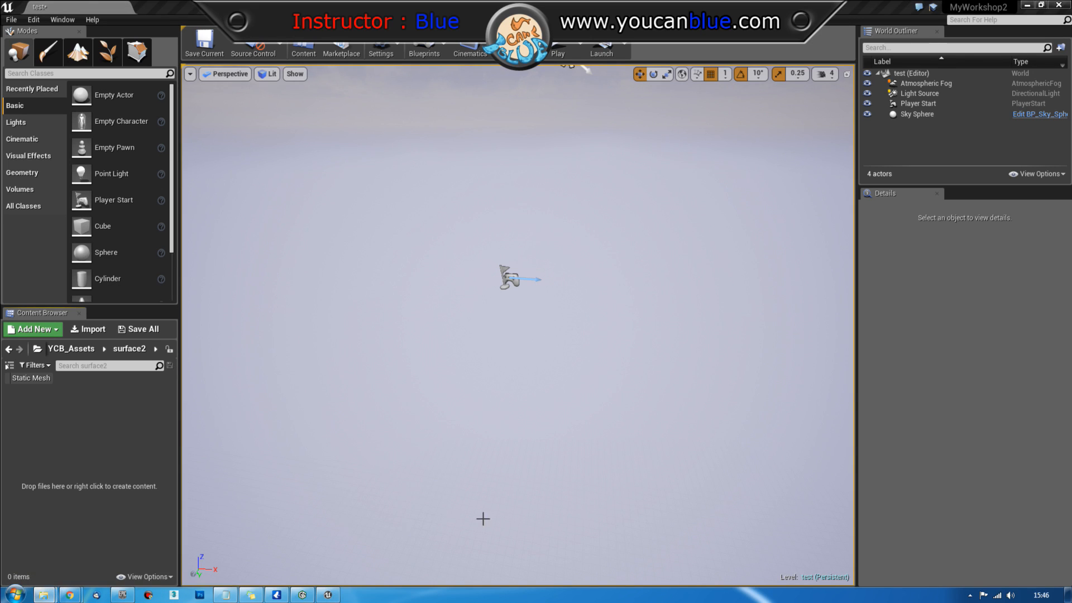
Step: Import the Tiled_to_organic_area_1_2K texture maps into the surface2 folder and save the level
left_click_drag(1071, 219, 1071, 183)
left_click_drag(1071, 374, 99, 426)
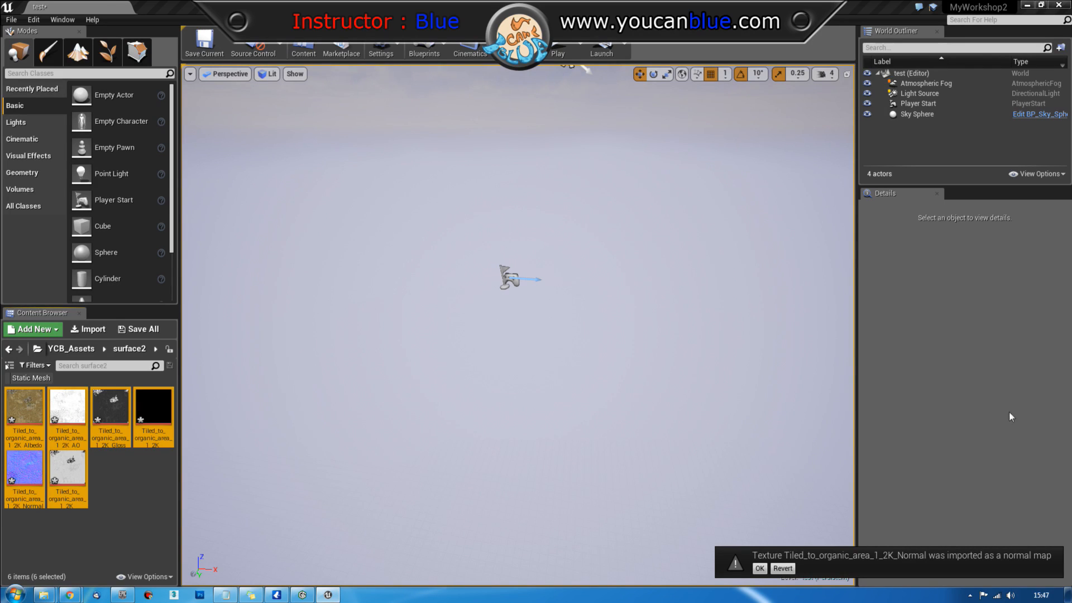
left_click(165, 476)
key("ctrl+s")
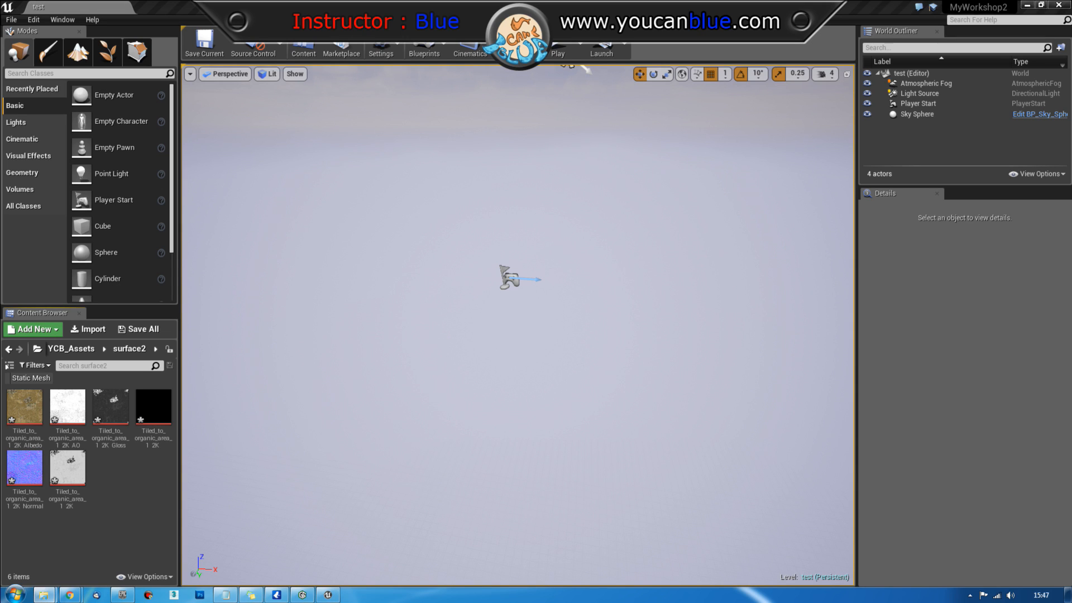
Step: Import the tiled_to_organic_area_200x200 FBX mesh into the surface2 folder
left_click_drag(266, 468, 147, 518)
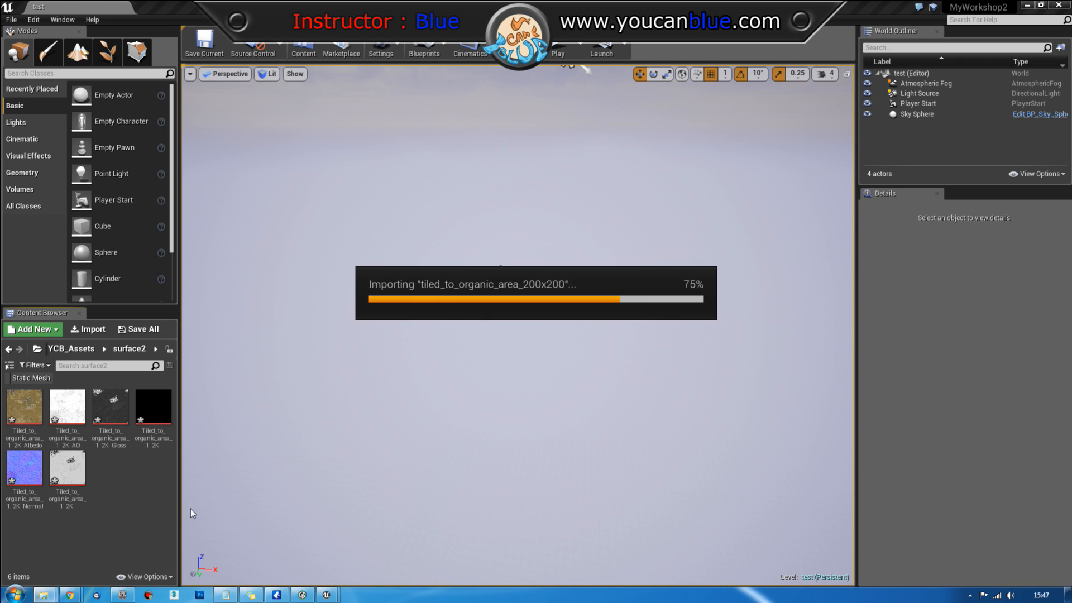
left_click(582, 473)
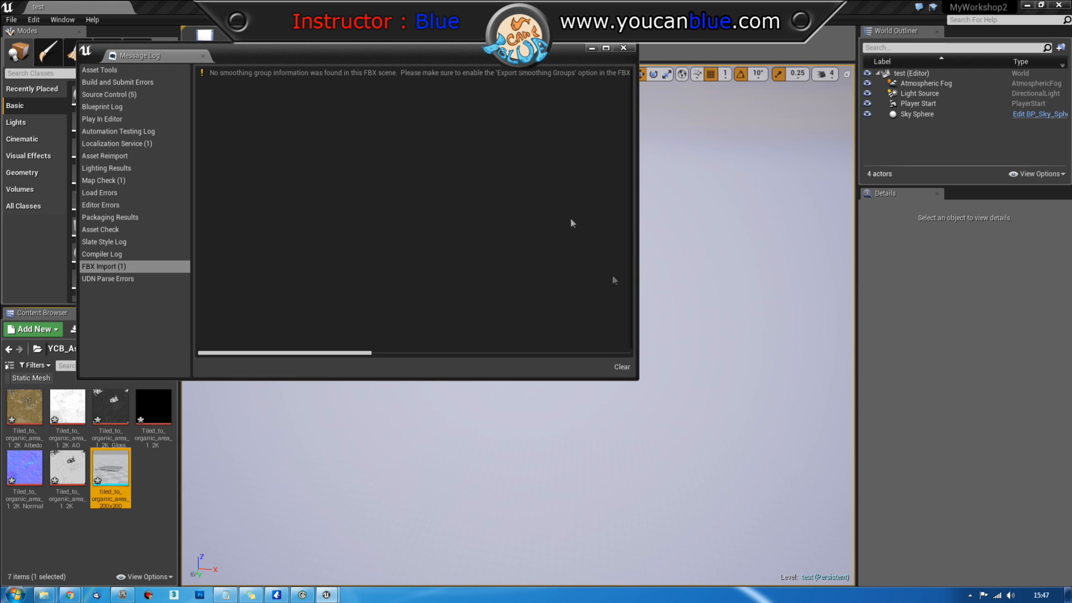
Step: Close the message log and open the tiled_to_organic_area_200x200 mesh for editing, viewing the whole surface
left_click(624, 48)
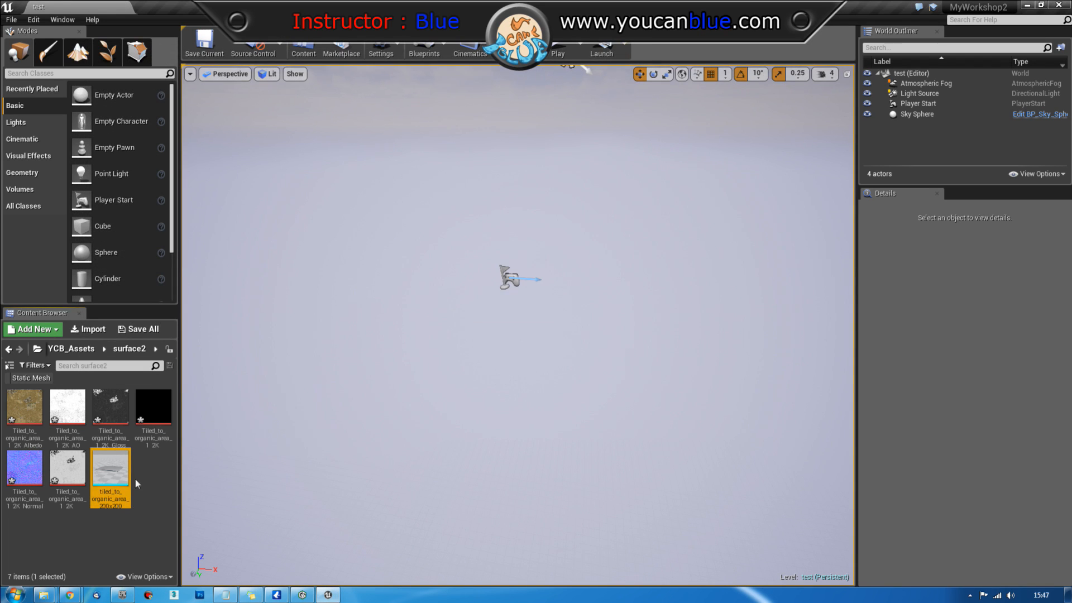
left_click_drag(111, 471, 302, 422)
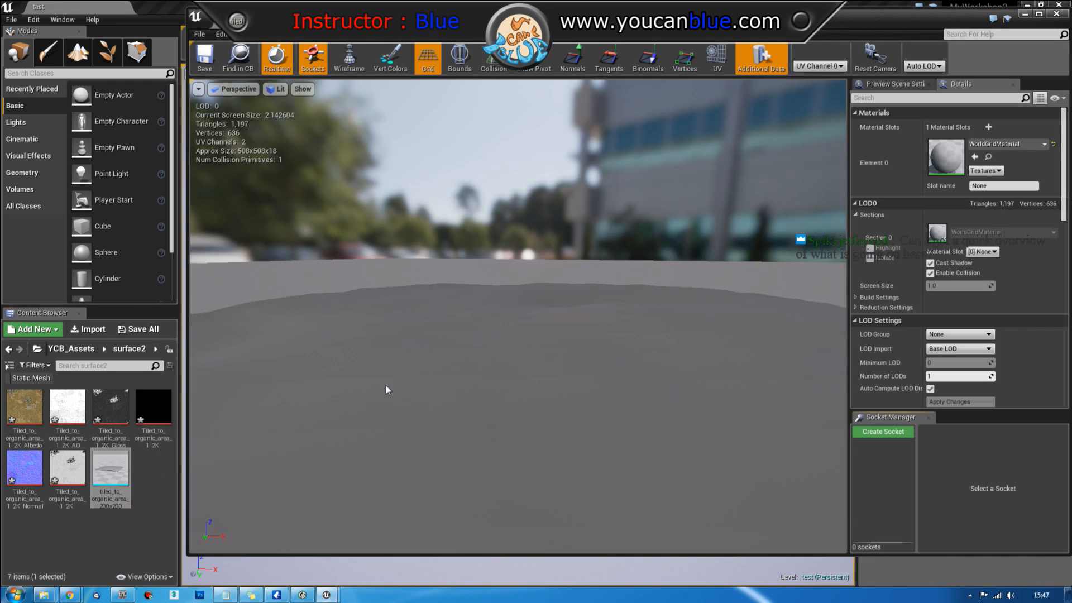
scroll(418, 367, "down", 5)
left_click_drag(418, 366, 385, 354)
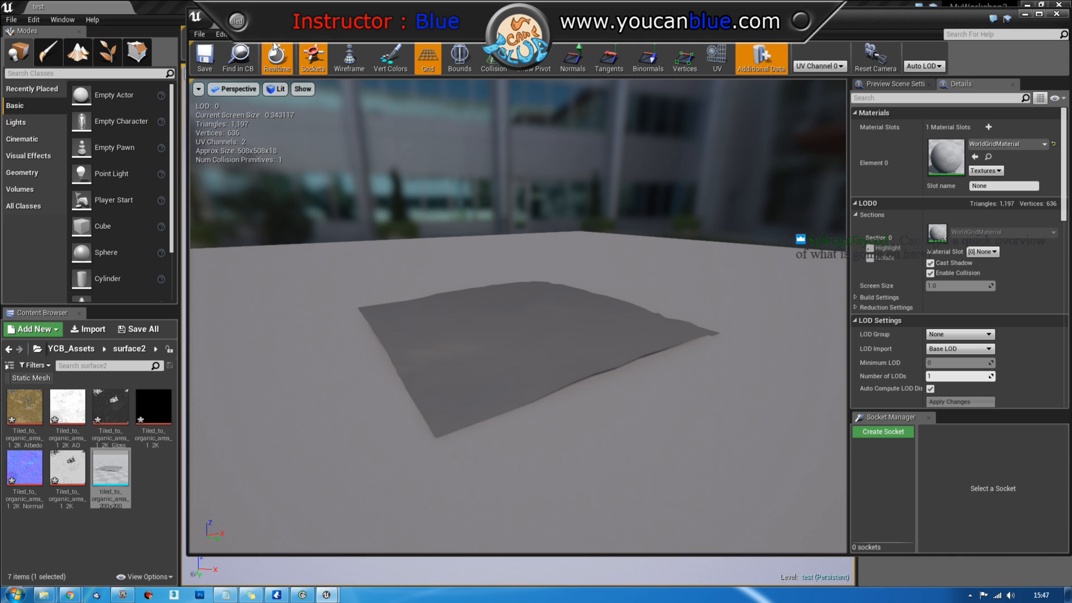
Step: Try a 10DOP-X simplified collision on the mesh and undo it
left_click(273, 35)
mouse_move(295, 34)
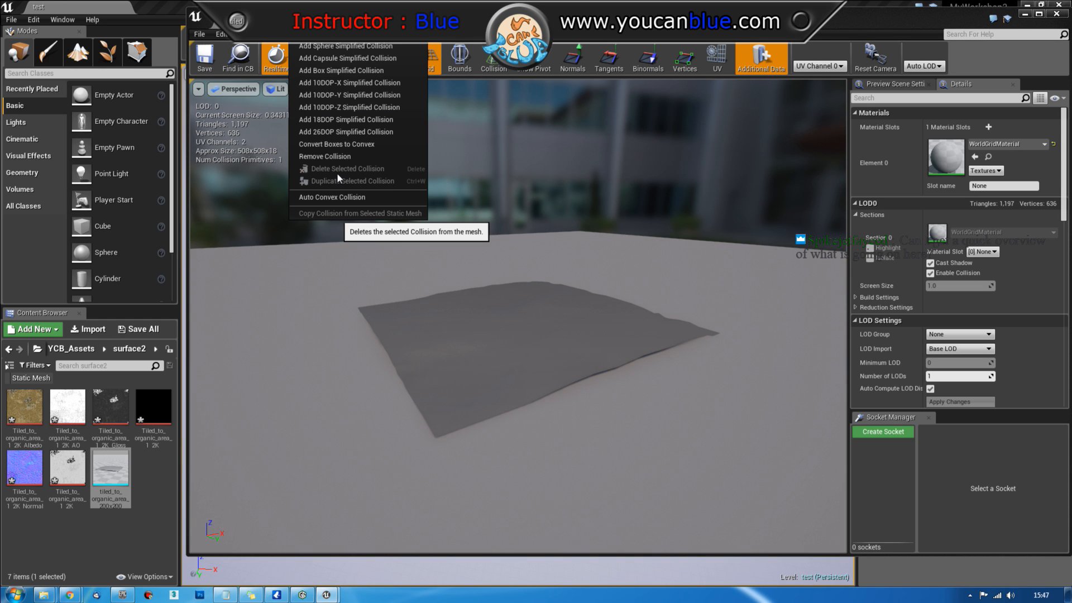
left_click(335, 83)
key("ctrl+z")
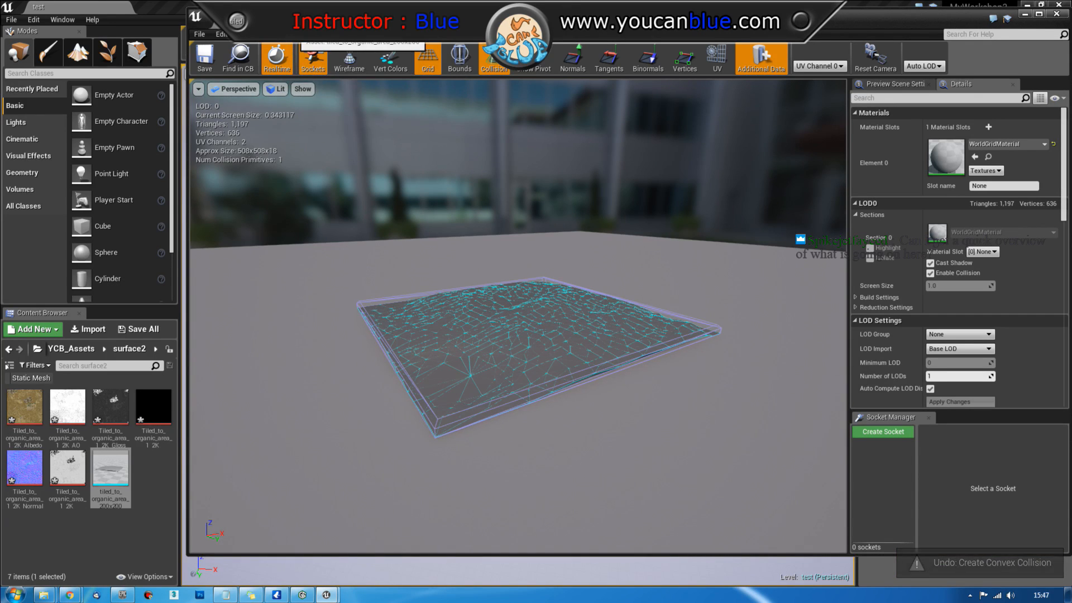
Step: Generate auto convex collision for the mesh with accuracy 0.5 and 12 max hull verts, and return to the level
left_click(304, 34)
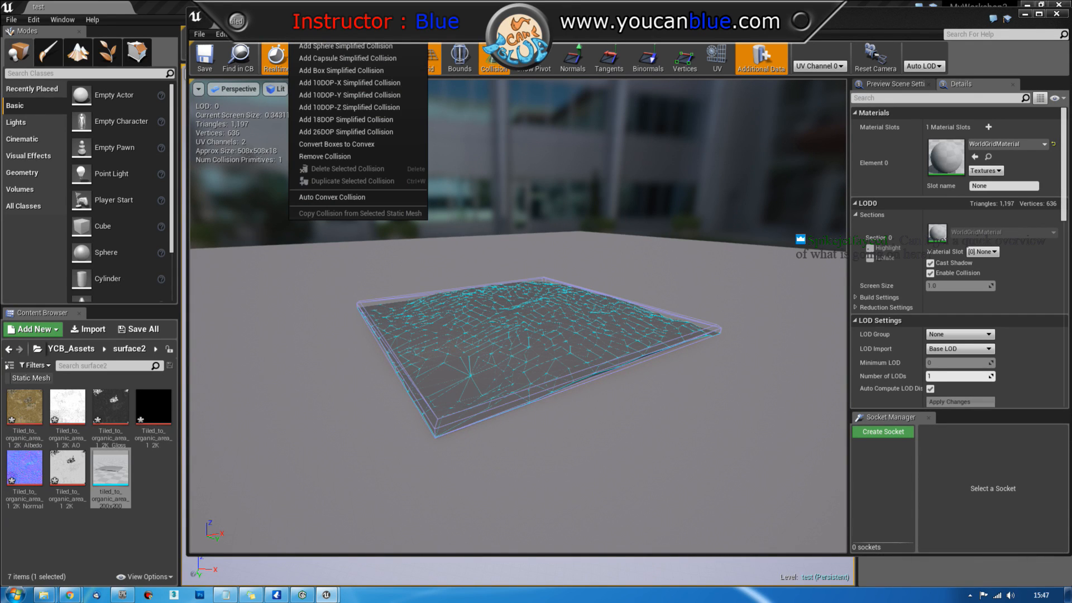
left_click(338, 197)
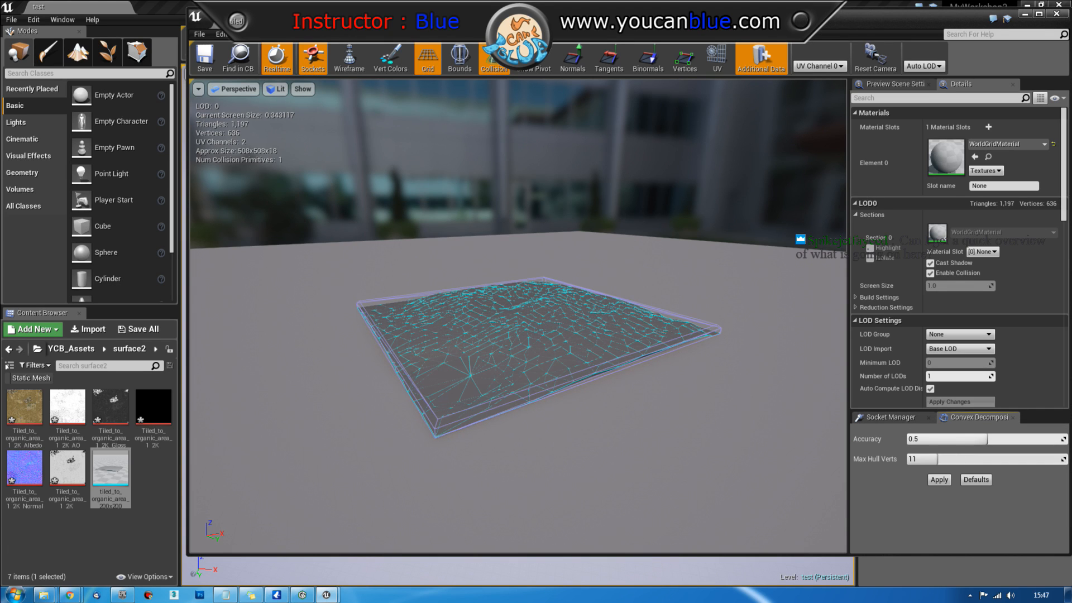
left_click(940, 481)
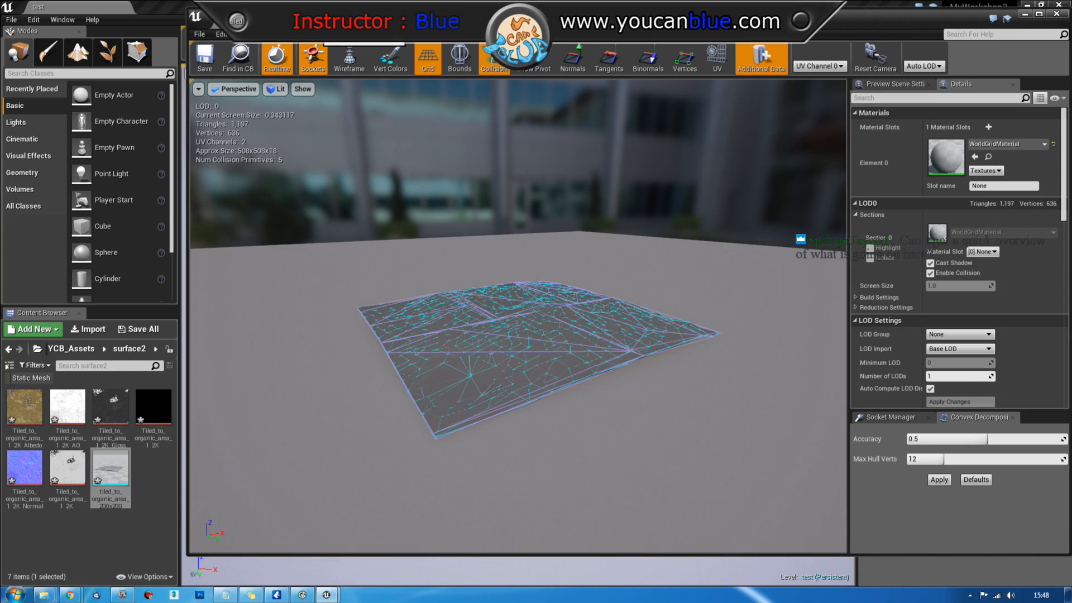
left_click(315, 22)
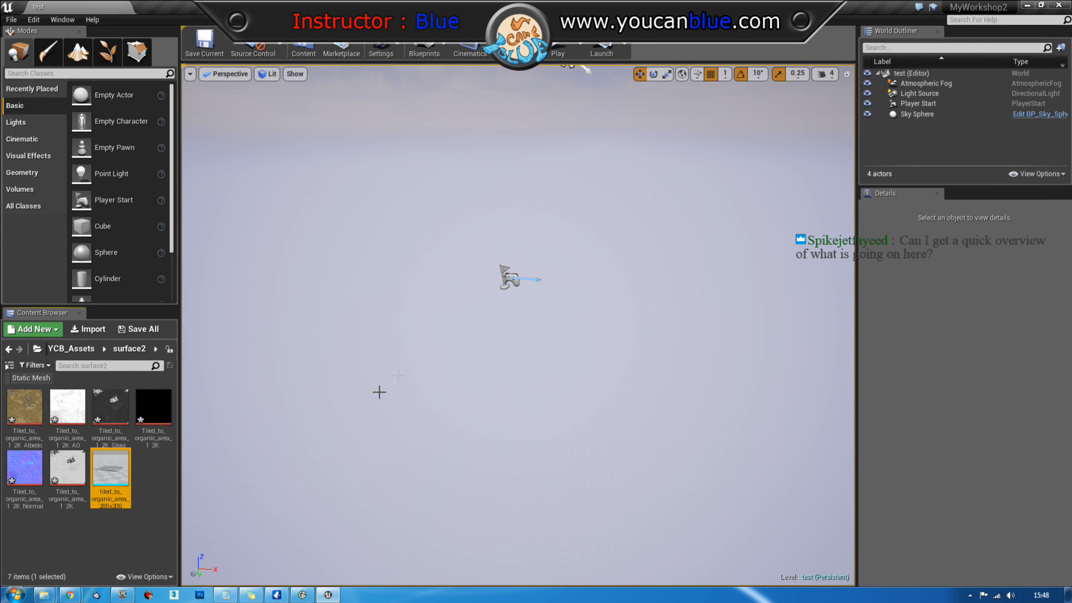
Step: Place the tiled_to_organic_area_200x200 mesh in the level below the player start and play-test from its surface
left_click_drag(110, 469, 505, 342)
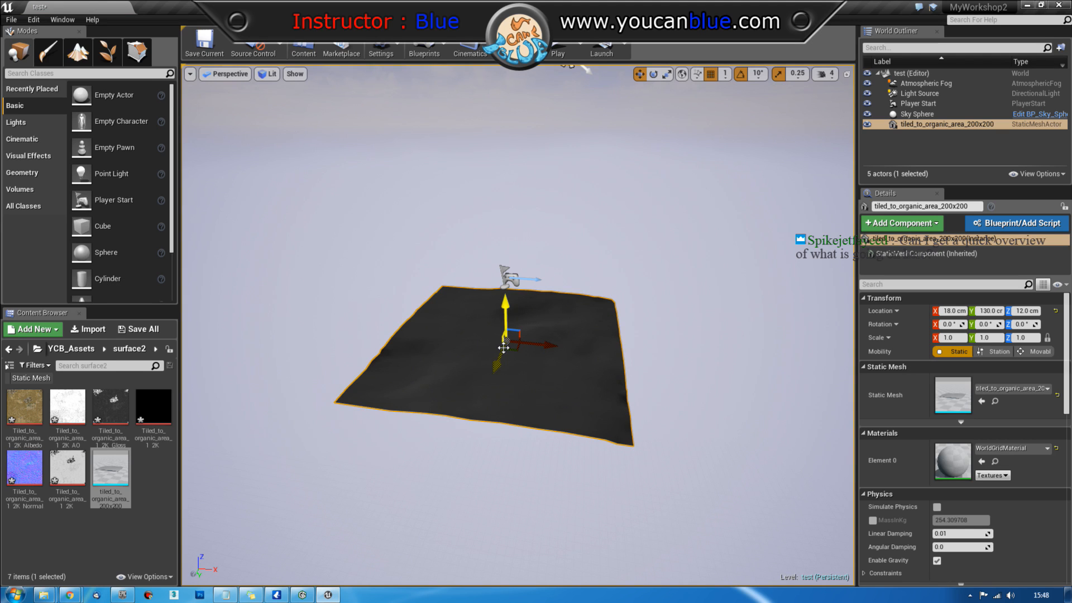
right_click(558, 383)
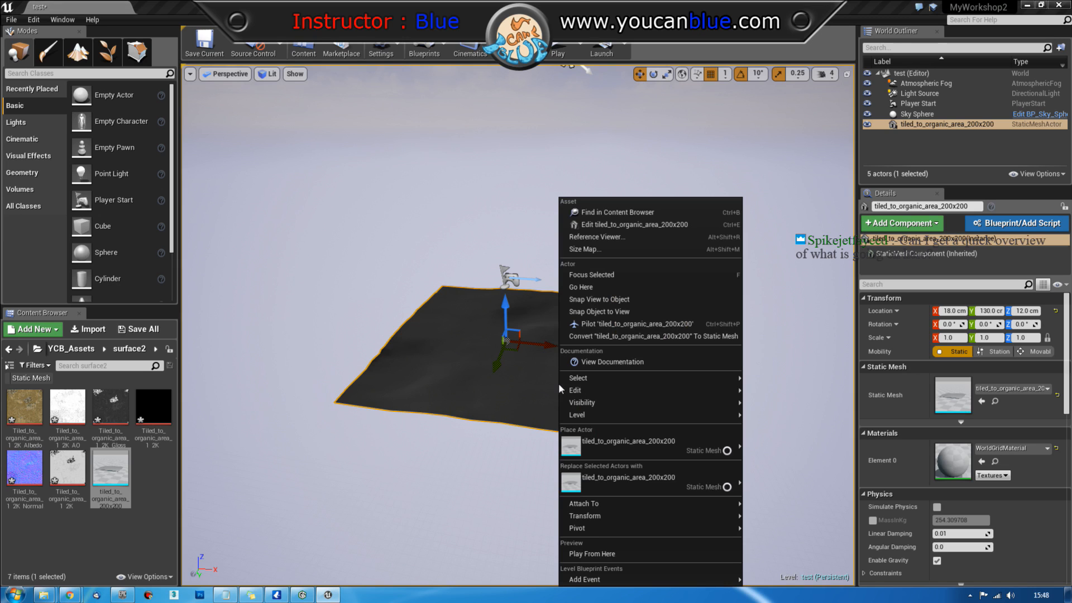
mouse_move(600, 535)
left_click(592, 554)
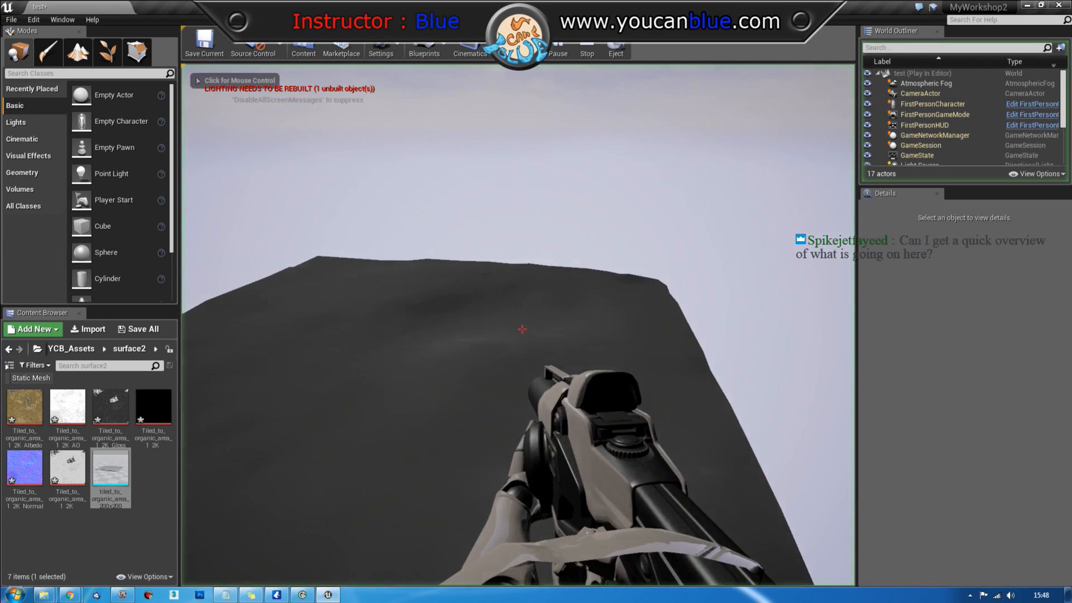
left_click(522, 329)
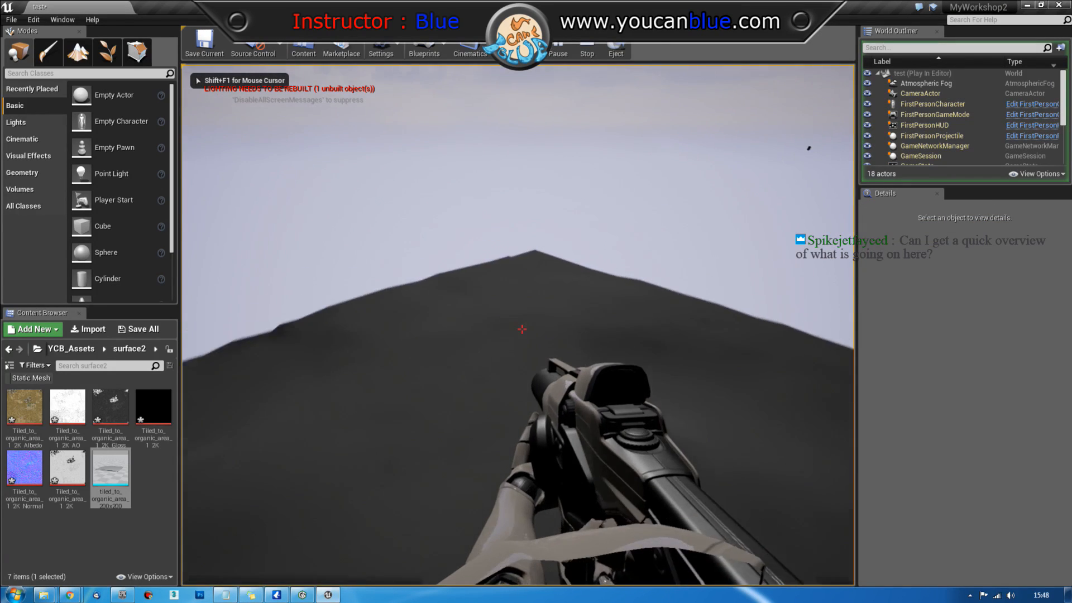
key("Escape")
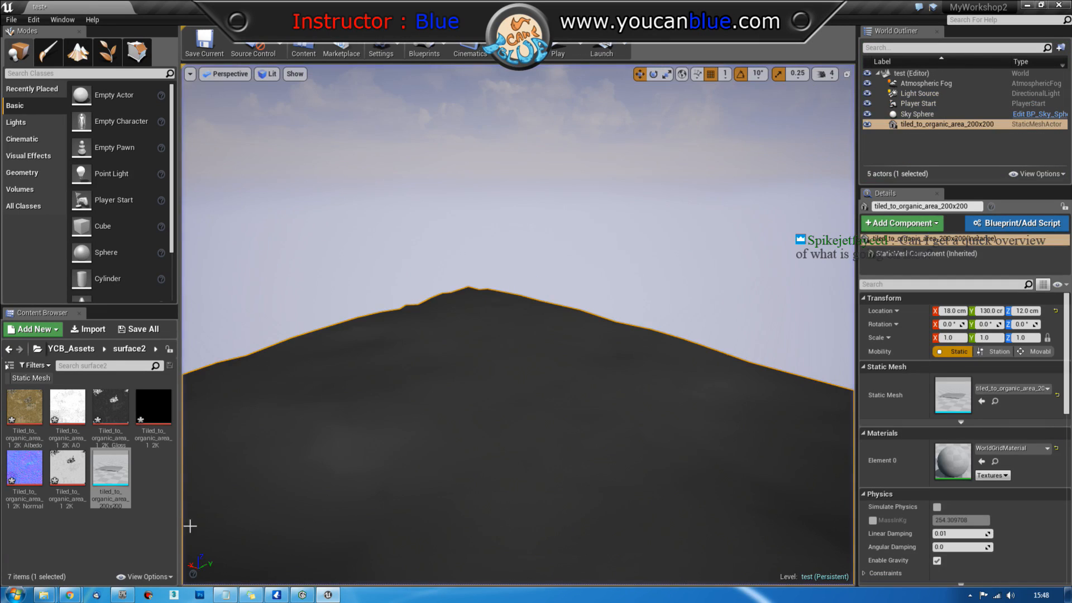
Step: Create a new material in the surface2 folder named tiled_to_organic_area_material1
right_click(155, 474)
right_click(155, 474)
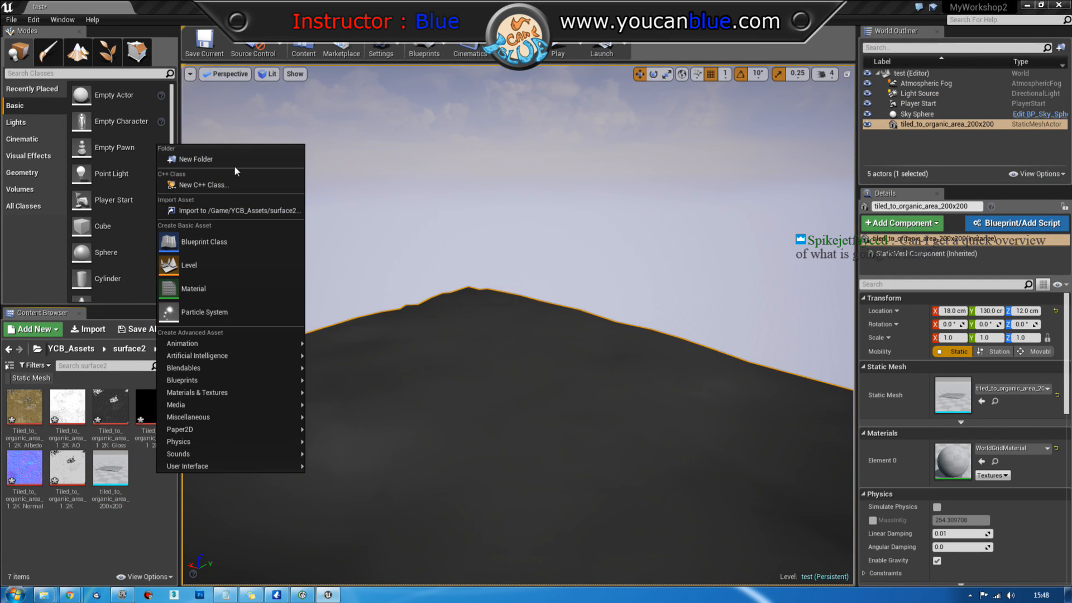
left_click(212, 282)
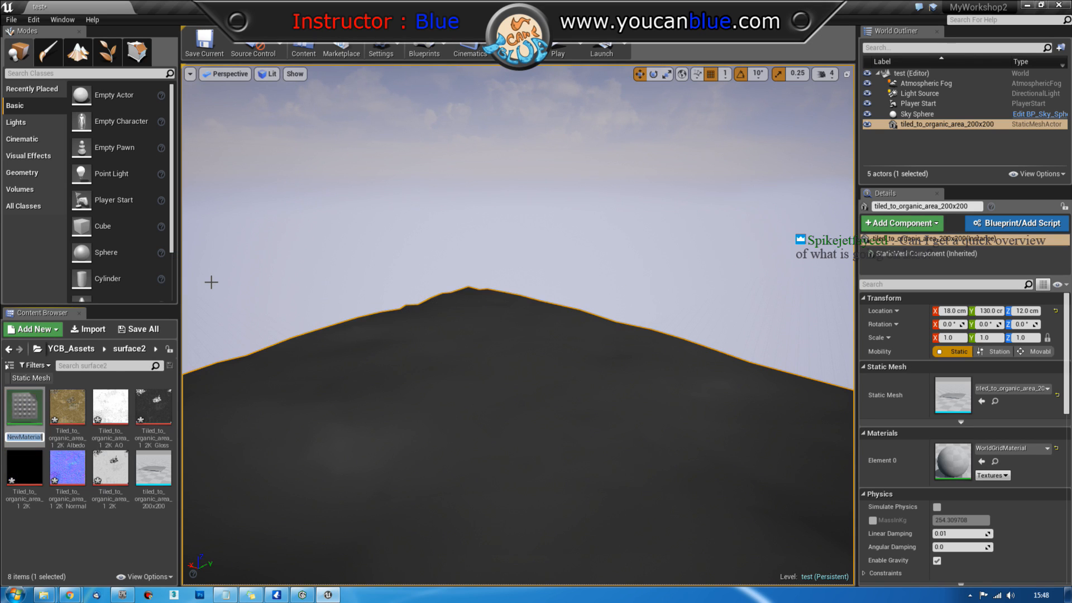
type("tiled_to_")
type("organi")
type("c_area_mat")
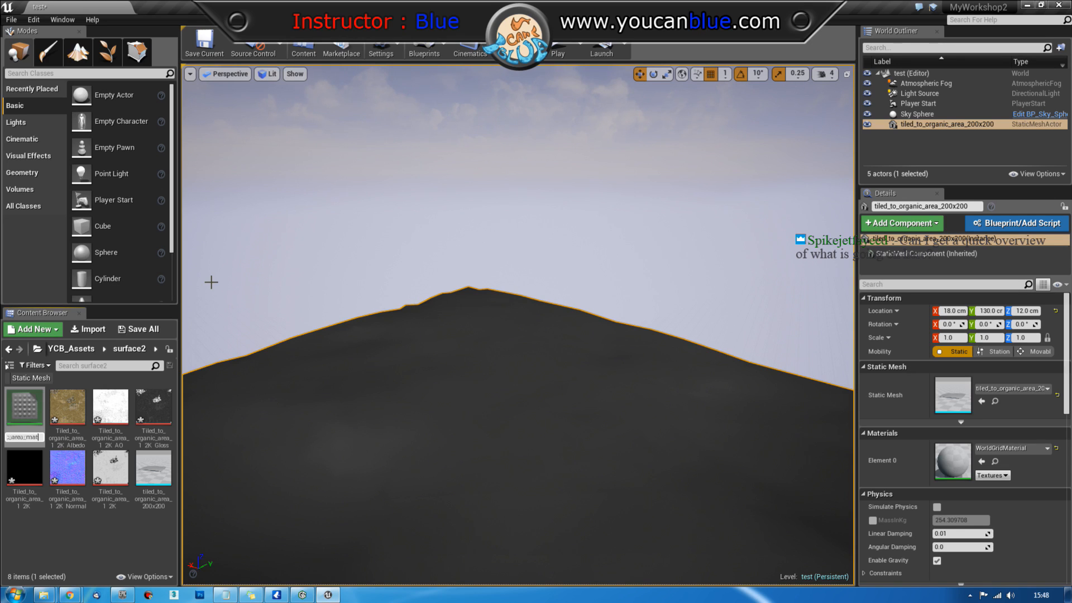
key("Return")
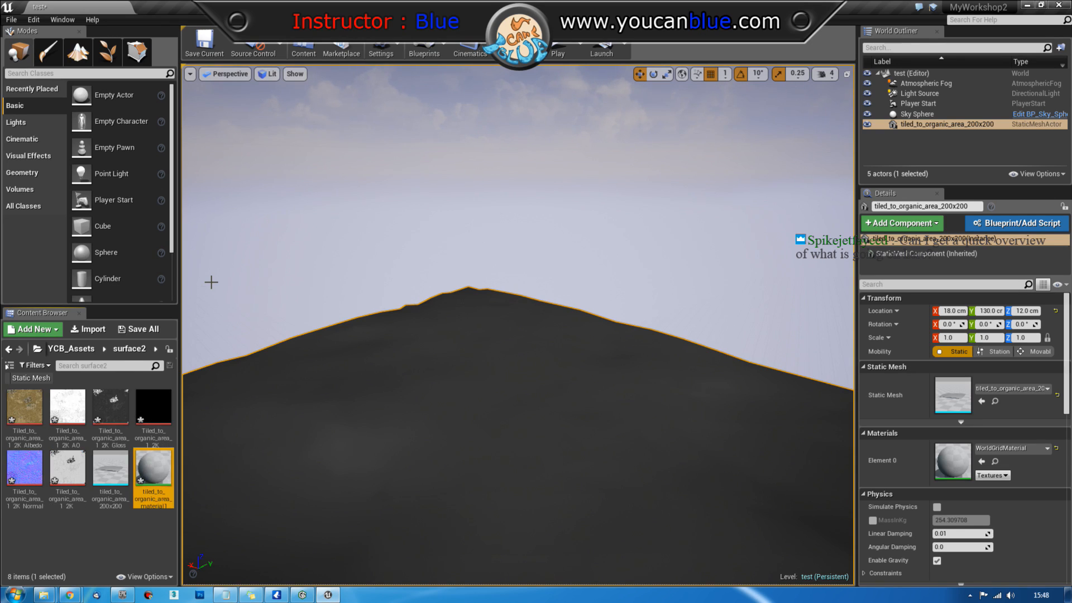
Step: Open tiled_to_organic_area_material1 for editing, leaving free graph space beside its main node's inputs
double_click(163, 463)
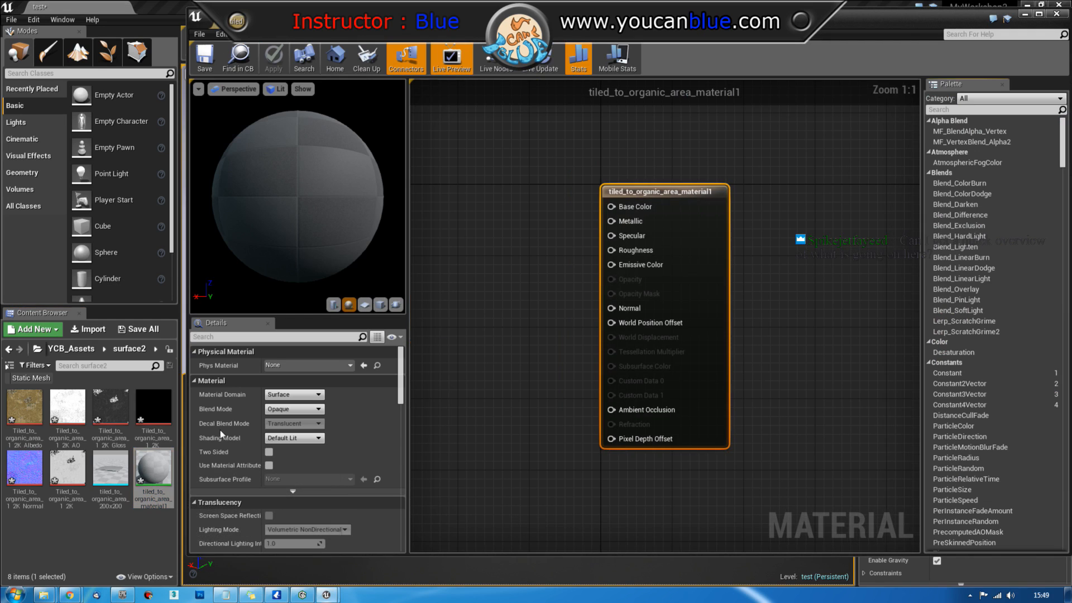
right_click_drag(530, 318, 730, 320)
scroll(699, 316, "down", 2)
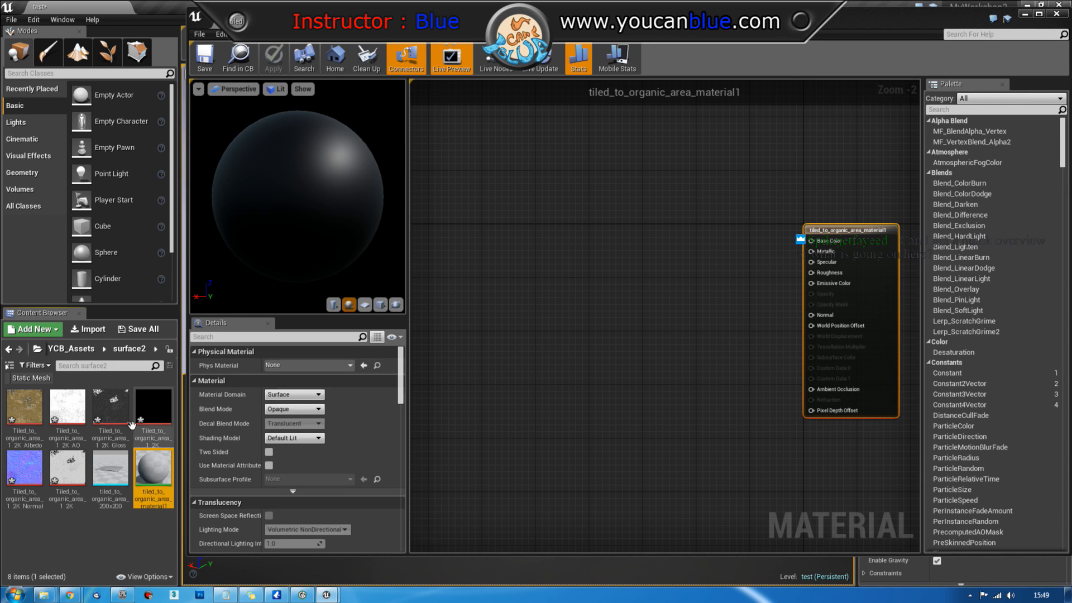
Step: Save the level and all unsaved assets of the project
left_click(37, 529)
key("ctrl+s")
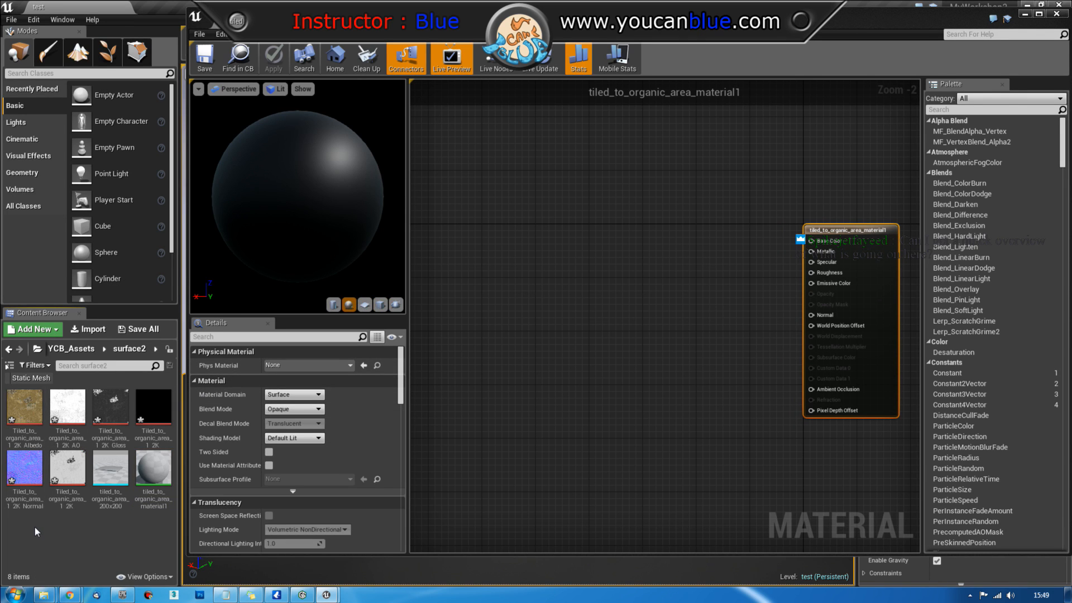
left_click(19, 22)
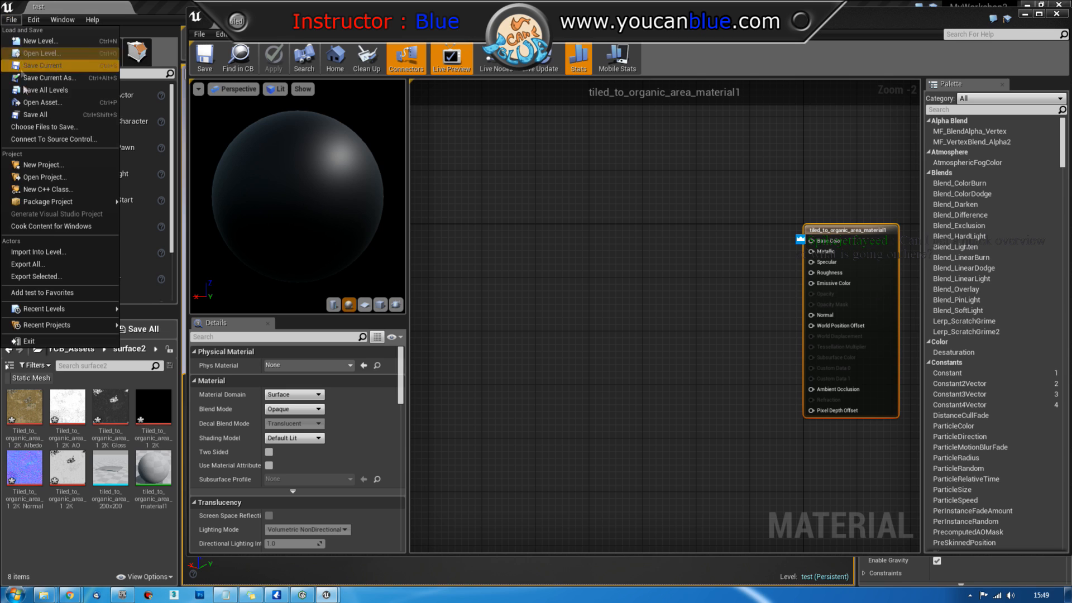
left_click(29, 108)
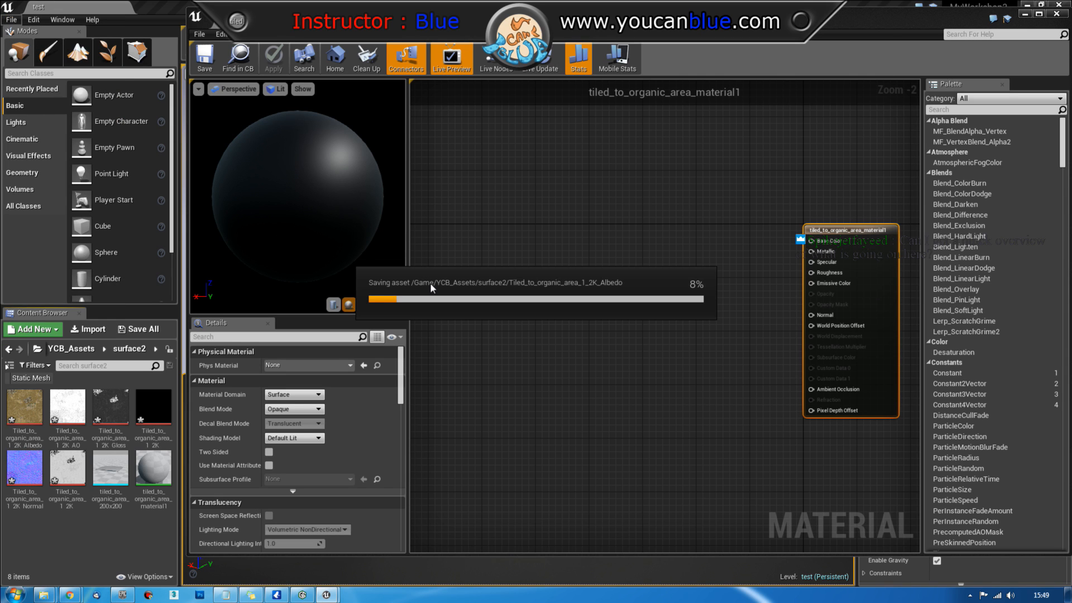
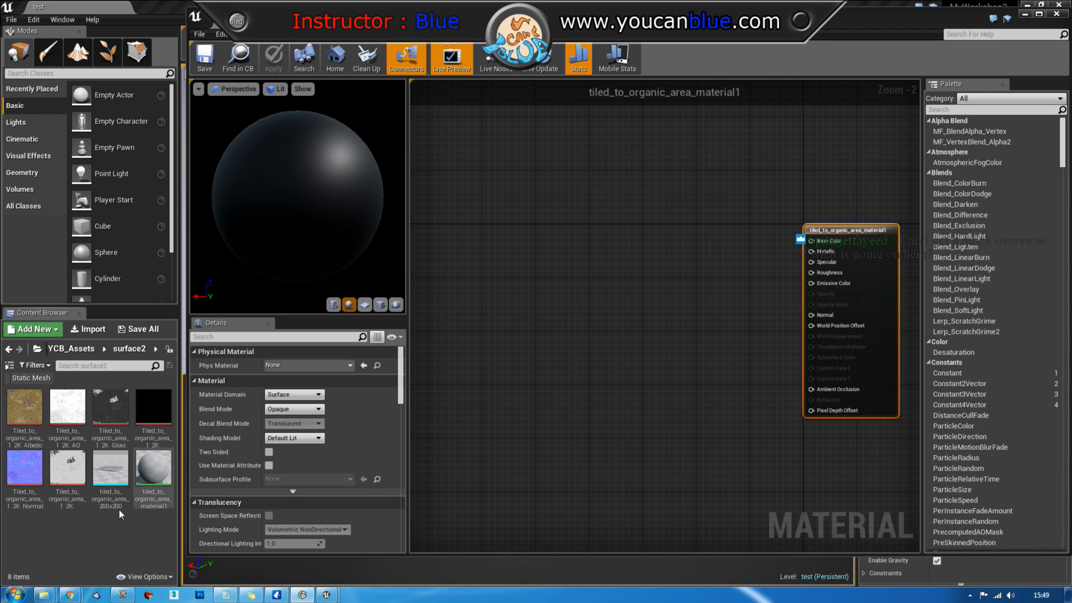
Step: Add the Albedo texture to the material graph feeding Base Color and the AO texture feeding Ambient Occlusion
left_click_drag(24, 406, 815, 247)
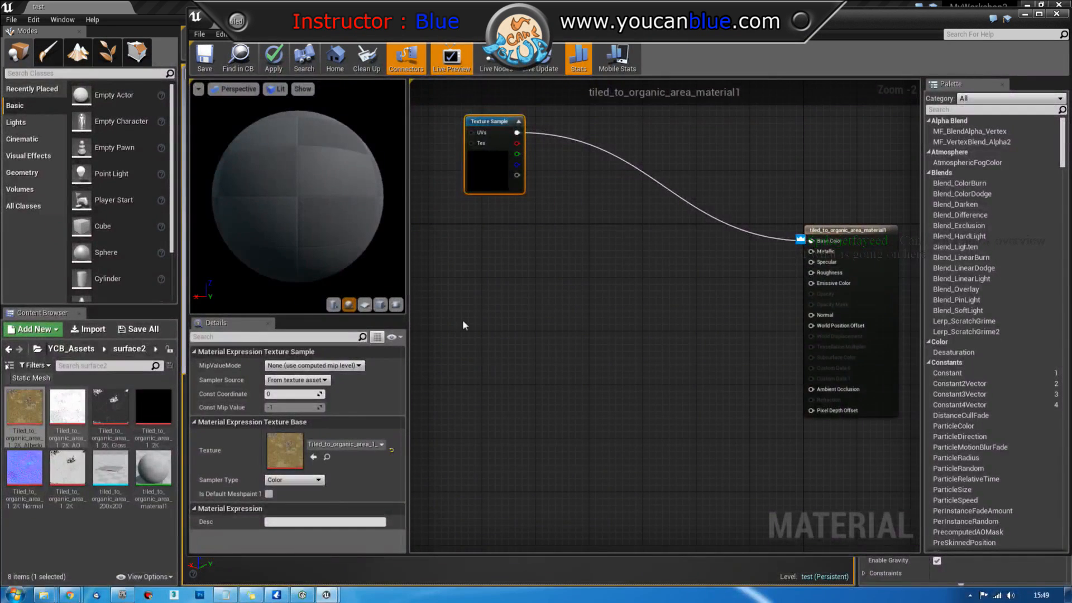
mouse_move(282, 232)
left_mouse_down()
mouse_move(321, 237)
mouse_move(281, 232)
left_mouse_up()
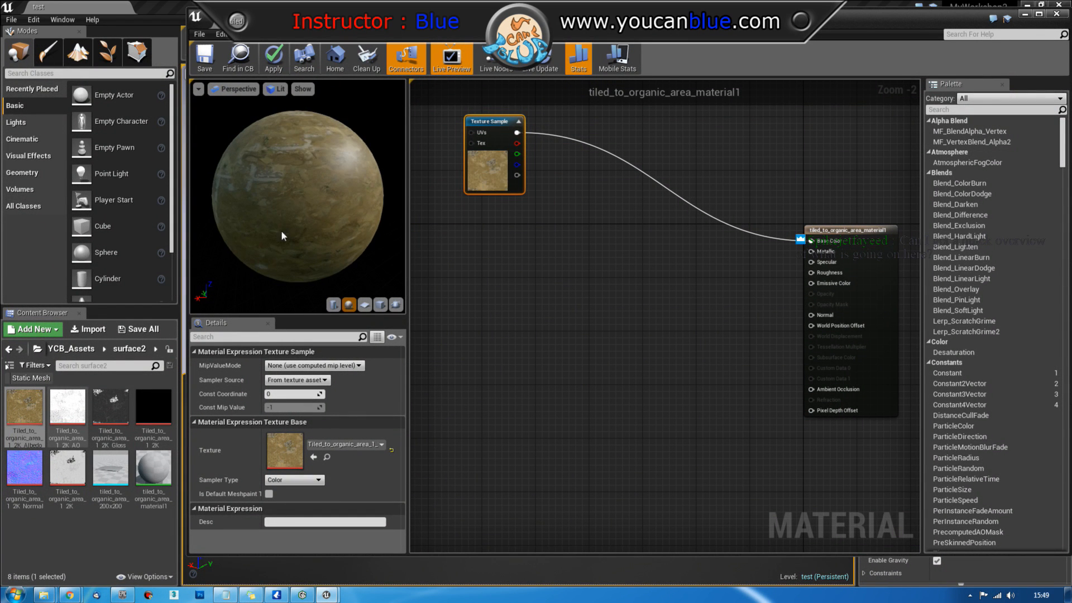
left_click_drag(68, 410, 495, 434)
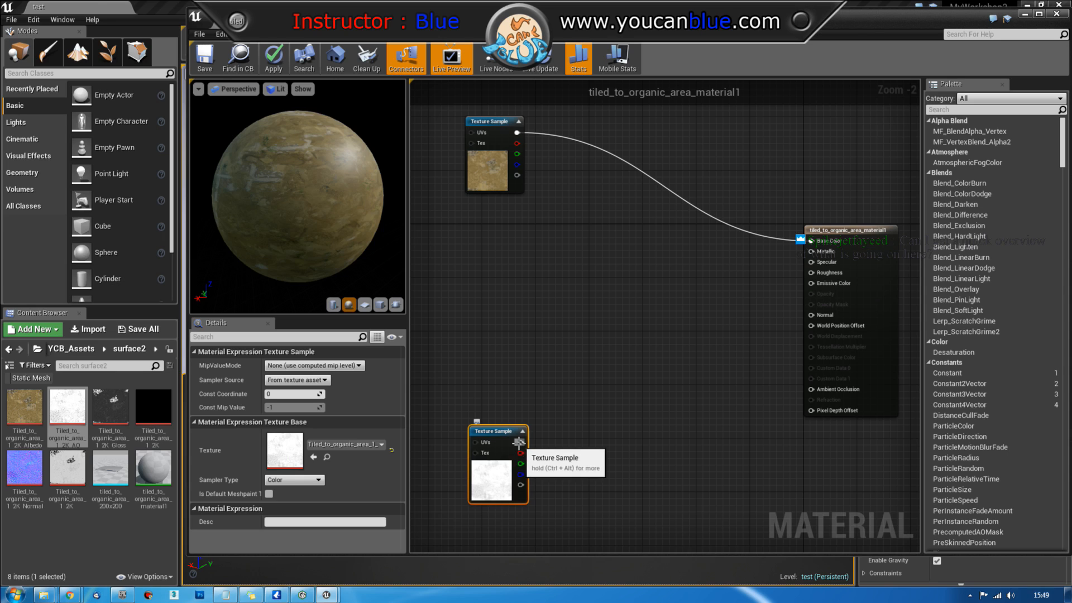
left_click_drag(521, 443, 812, 389)
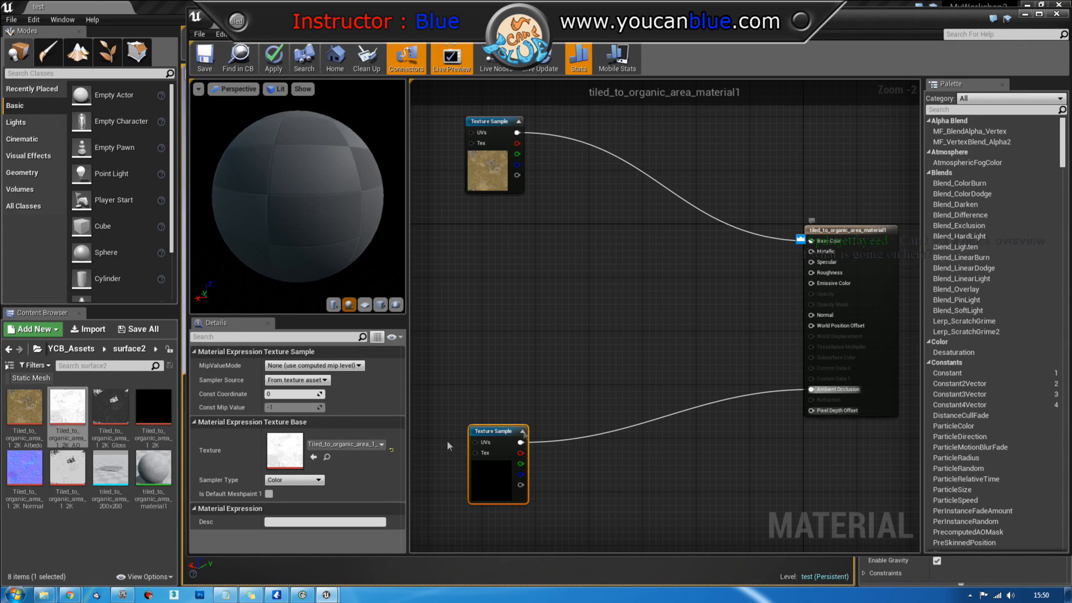
Step: Add the Gloss texture and the black 2K texture to the graph, connecting the black one to Metallic
left_click_drag(110, 410, 483, 217)
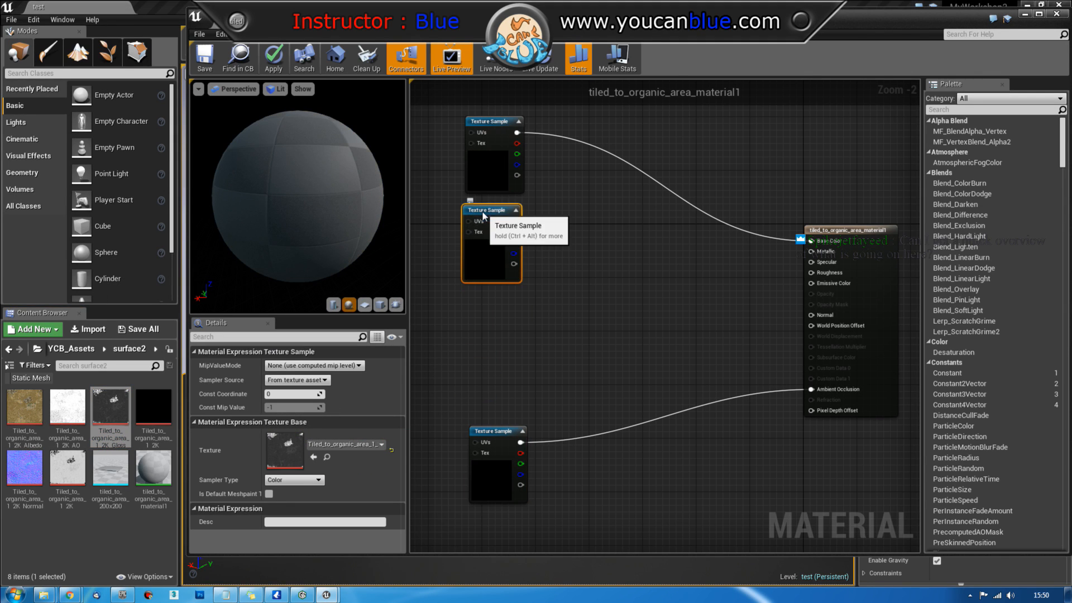
left_click_drag(159, 410, 576, 258)
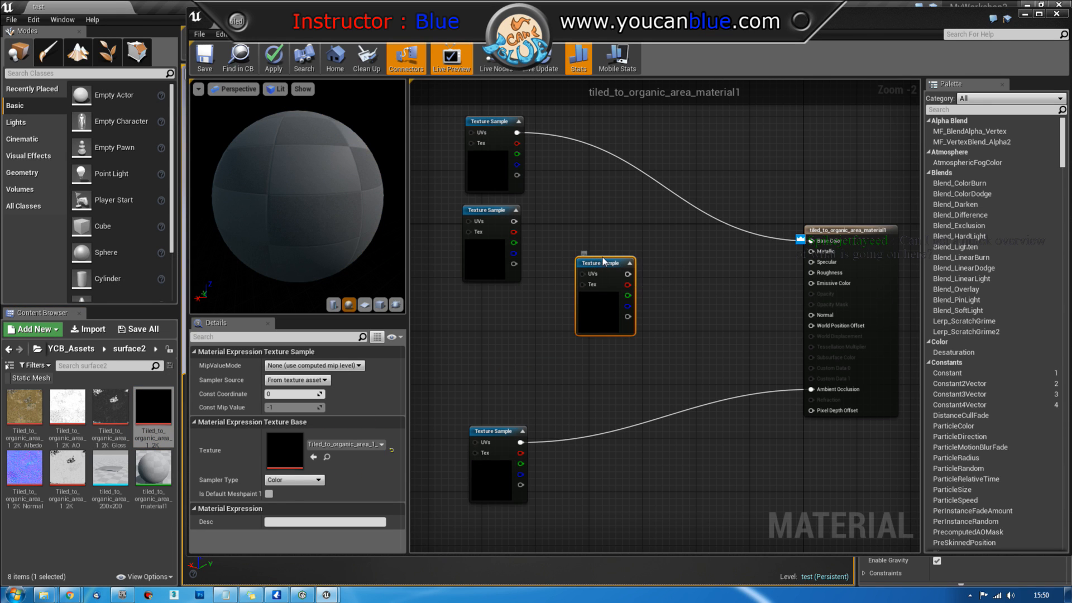
left_click_drag(603, 261, 829, 252)
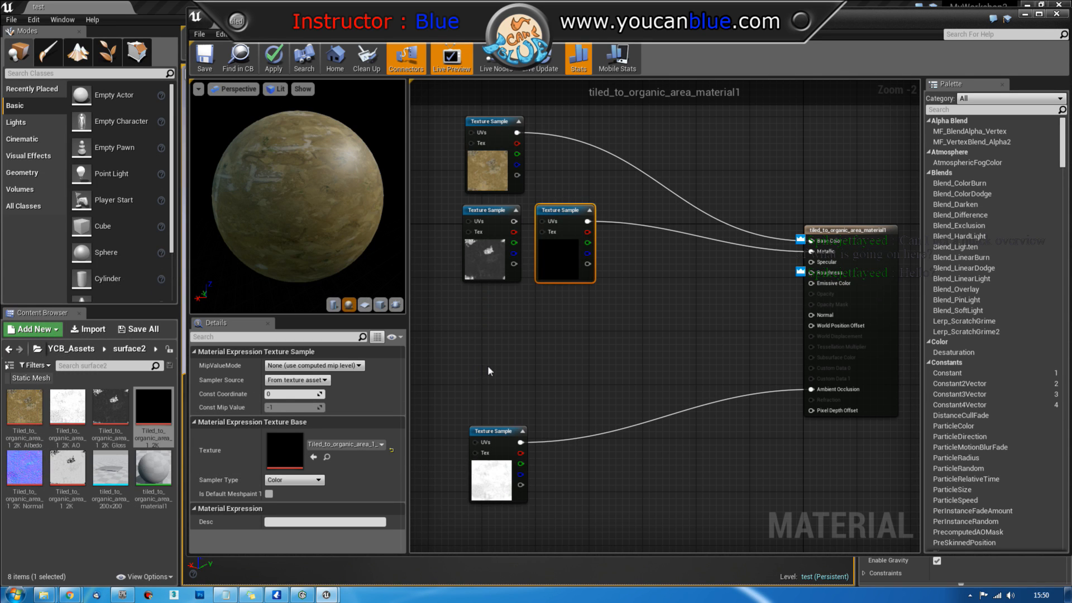
Step: Connect the Gloss texture to Roughness, switch it to Specular by breaking the Roughness link, and check the preview sphere
left_click_drag(587, 232, 812, 272)
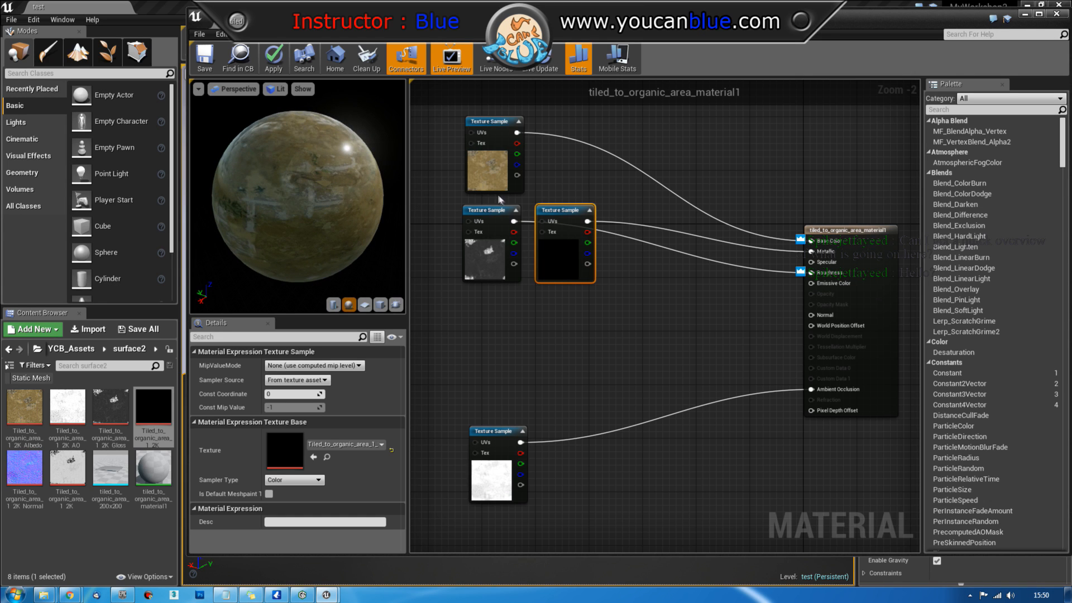
right_click(819, 275)
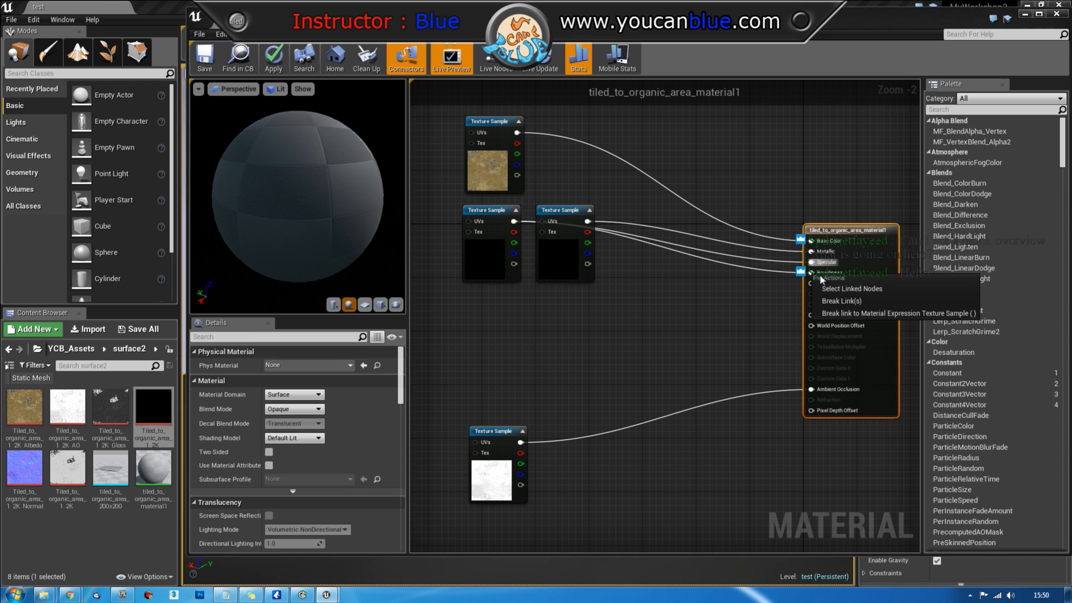
left_click(842, 301)
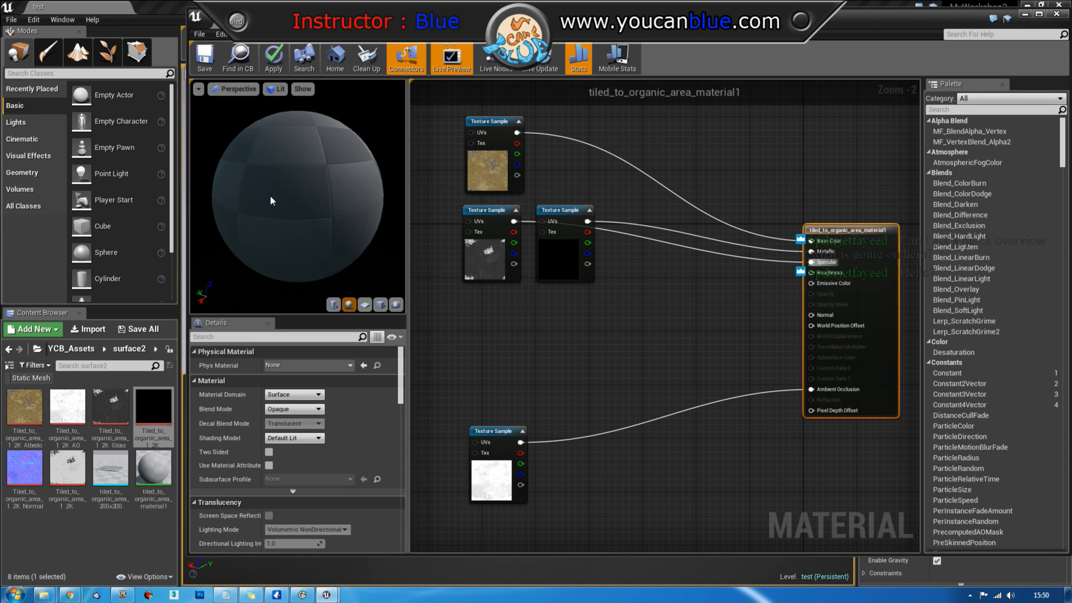
left_click_drag(271, 196, 221, 244)
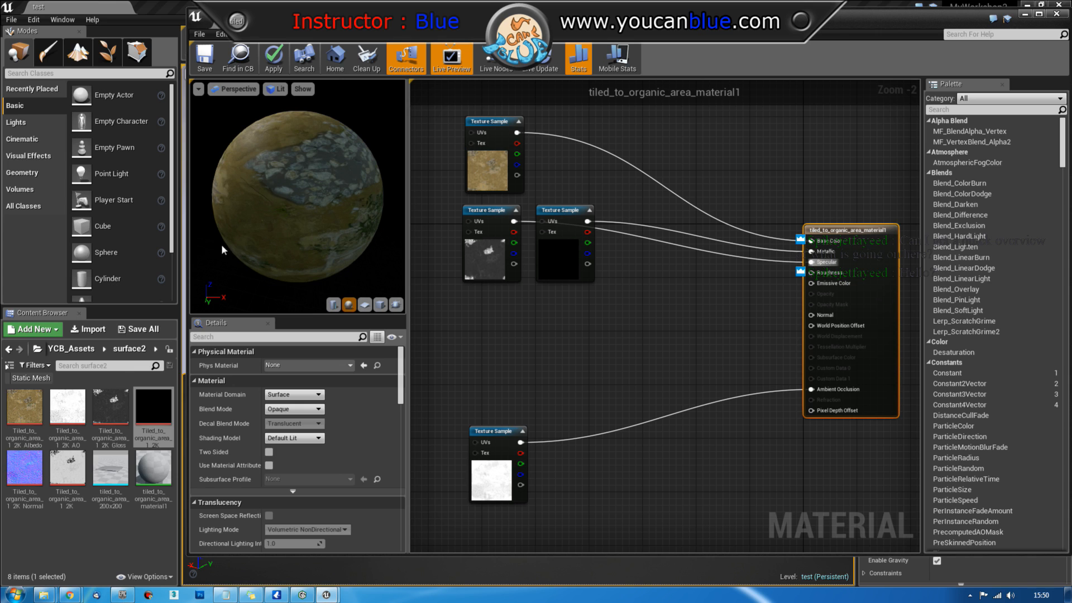
Step: Add the Normal texture to the graph feeding Normal, and import the 2K Cavity map from the Tiled to organic area 1 folder into surface2
left_click_drag(24, 468, 812, 316)
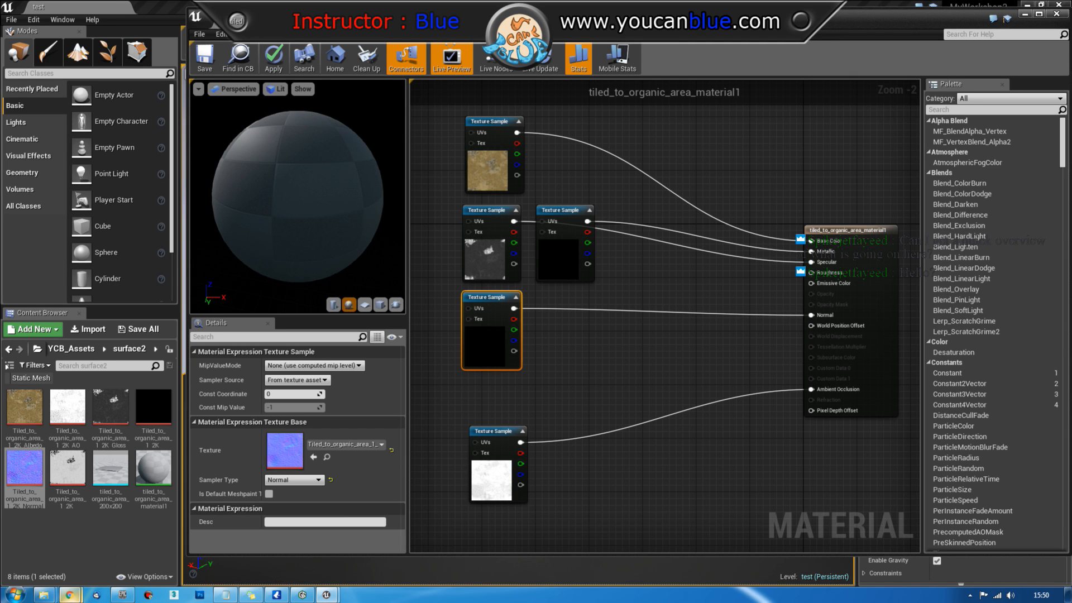
mouse_move(44, 596)
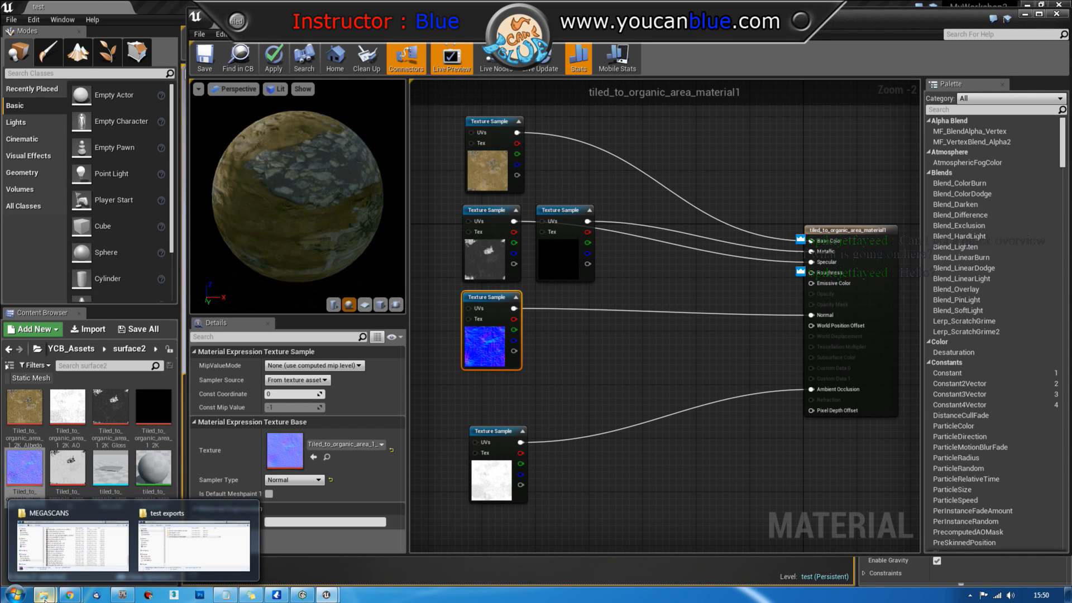
left_click(72, 545)
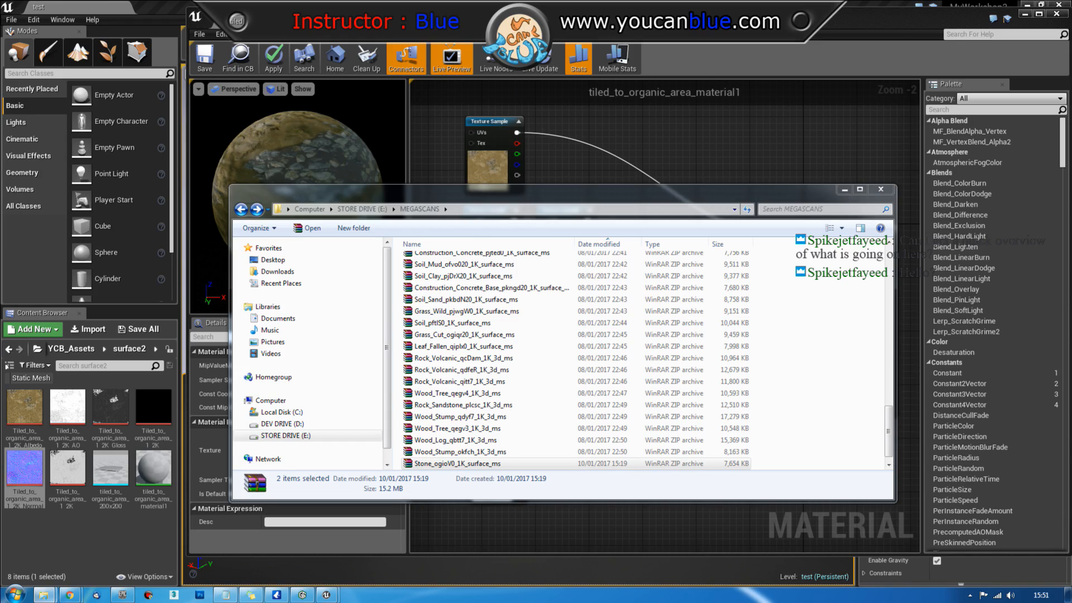
left_click(913, 44)
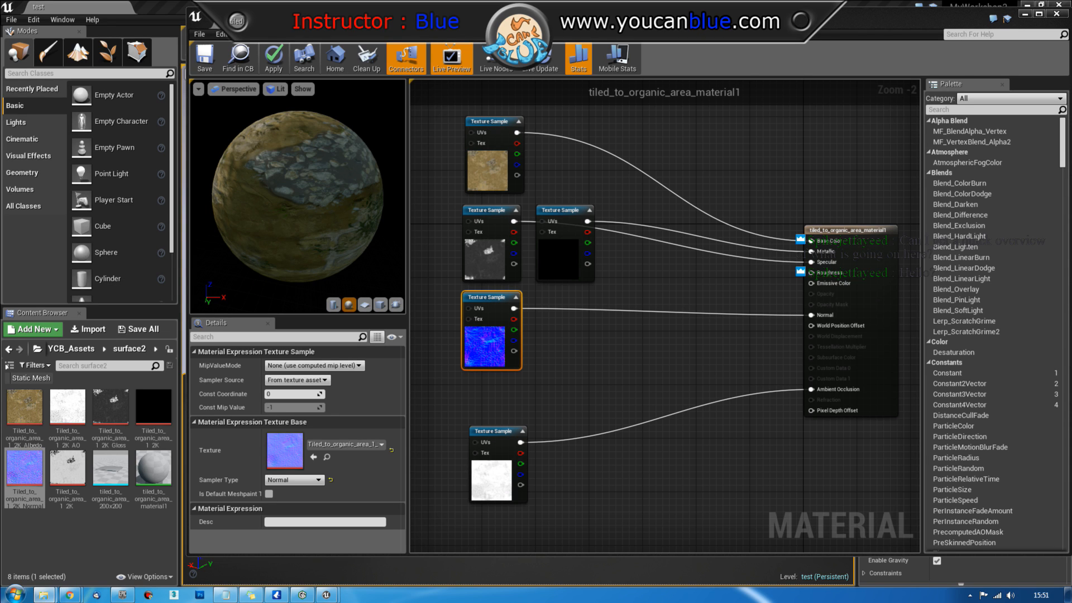
left_click_drag(1071, 196, 790, 178)
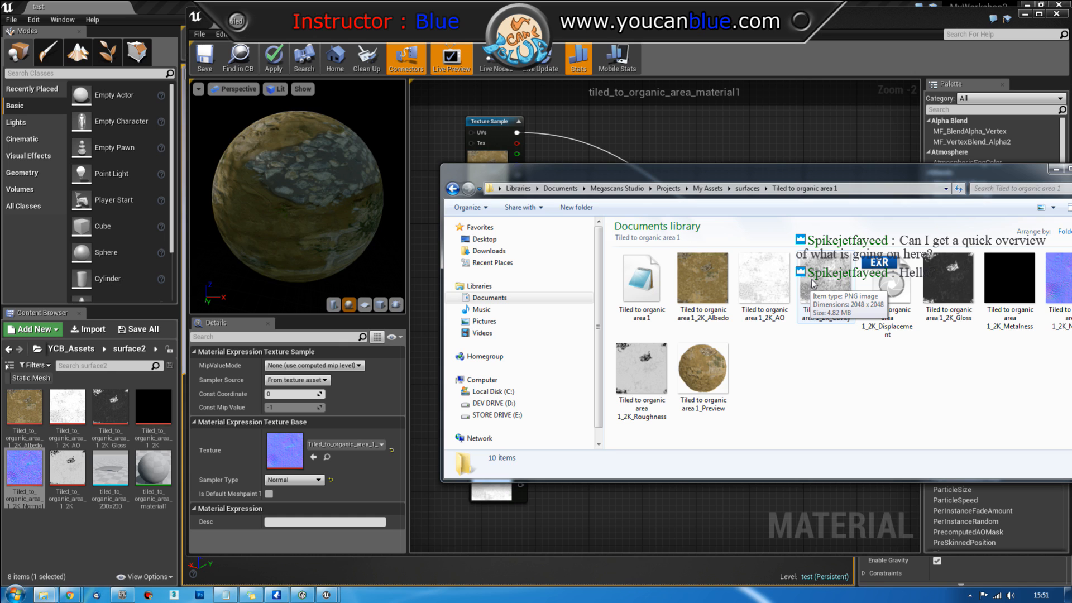
left_click_drag(830, 281, 93, 535)
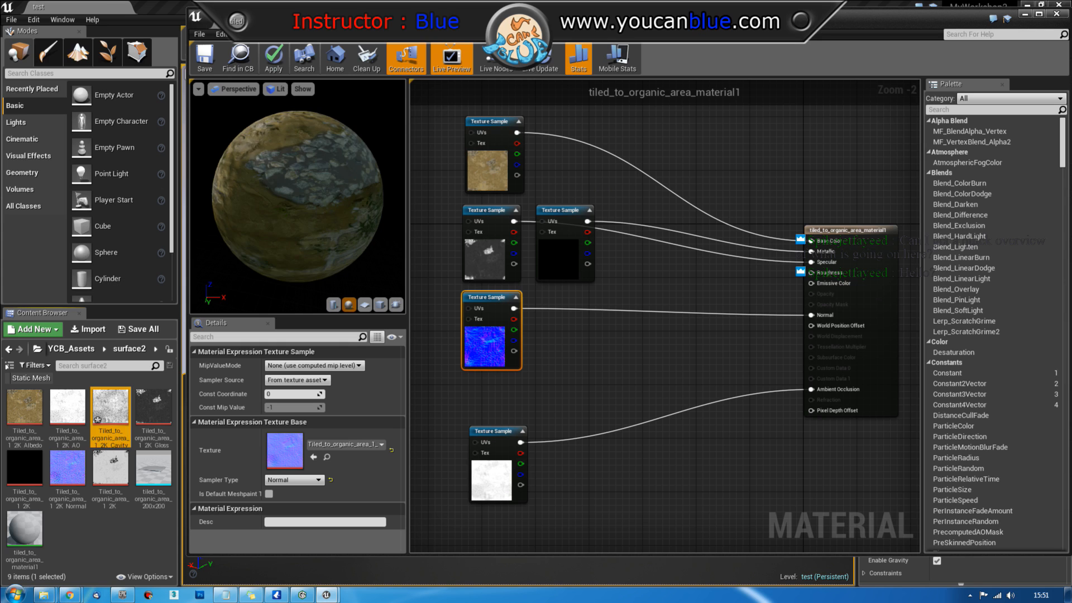
Step: Add the Cavity texture to the material graph feeding Roughness, and save both the material and the Cavity texture
left_click_drag(280, 207, 333, 192)
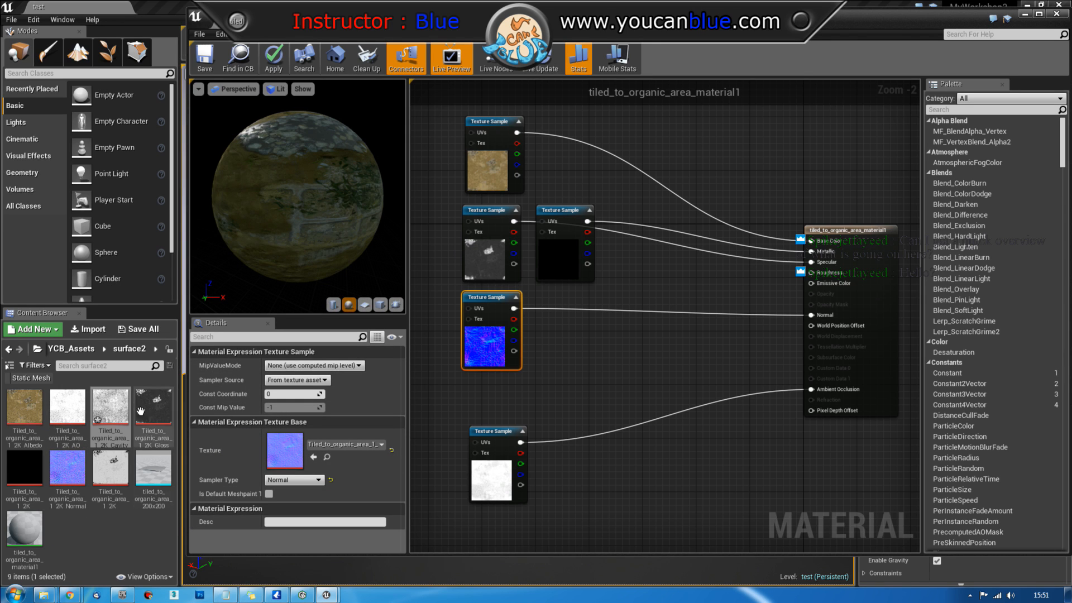
left_click_drag(115, 407, 812, 279)
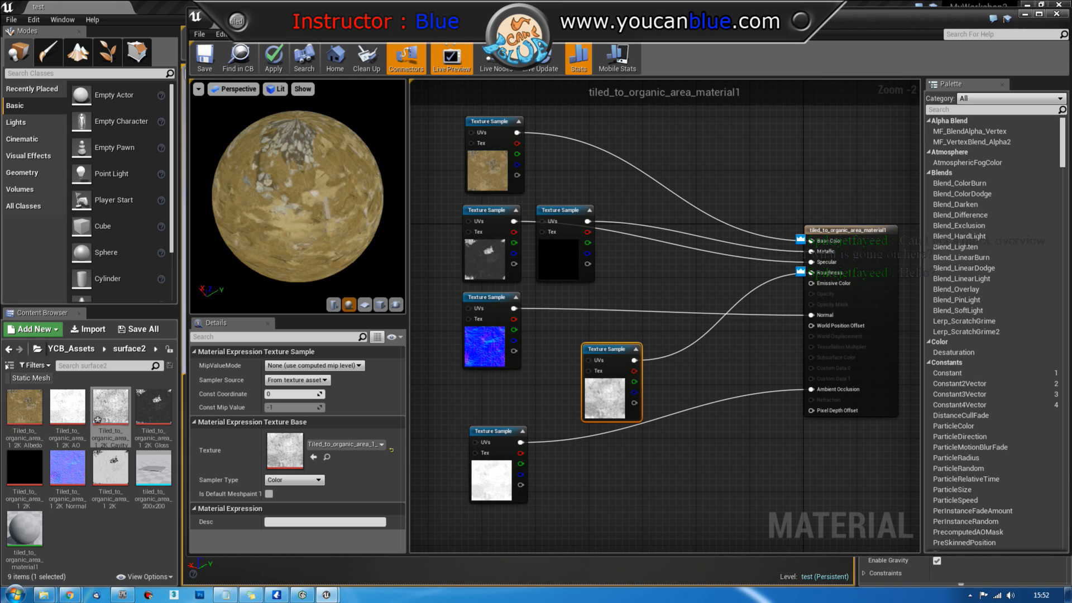
left_click(205, 66)
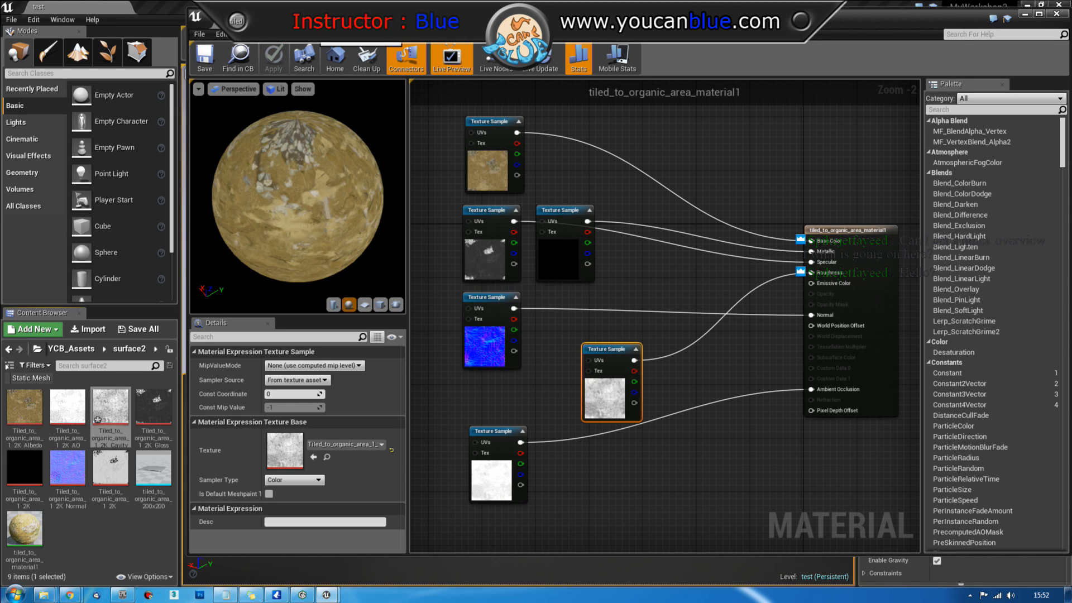
left_click(88, 515)
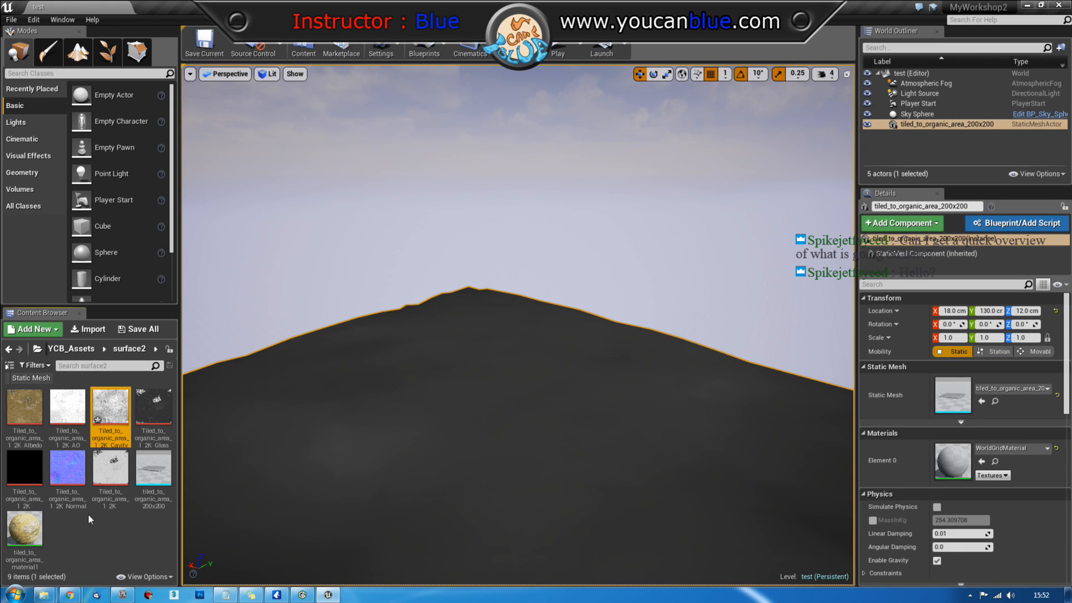
key("ctrl+s")
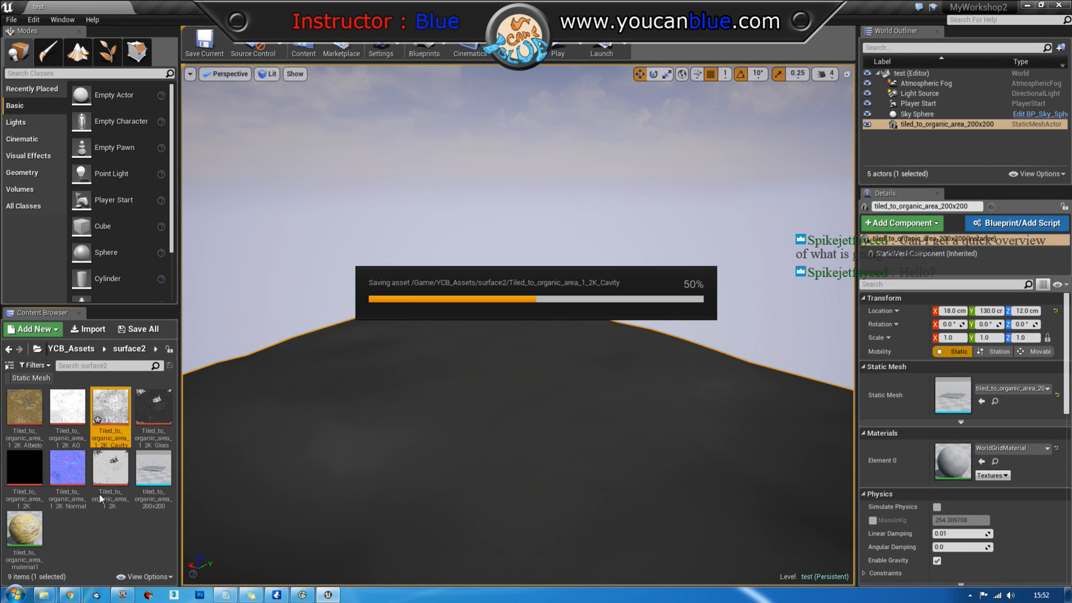
left_click(102, 532)
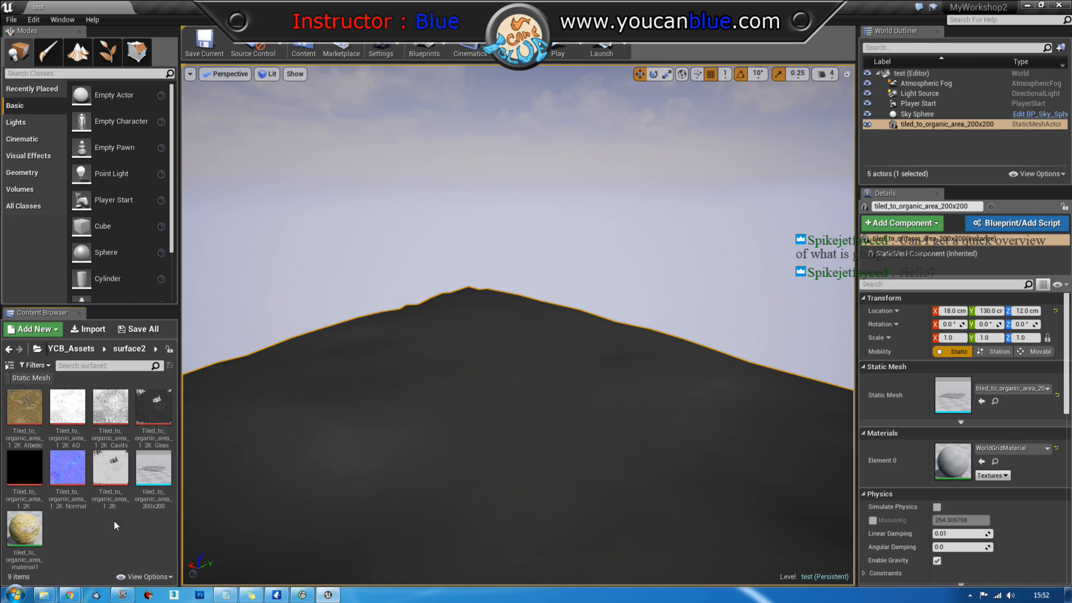
Step: Open the tiled_to_organic_area_200x200 mesh and assign tiled_to_organic_area_material1 to its Element 0 material slot
left_click_drag(153, 471, 328, 383)
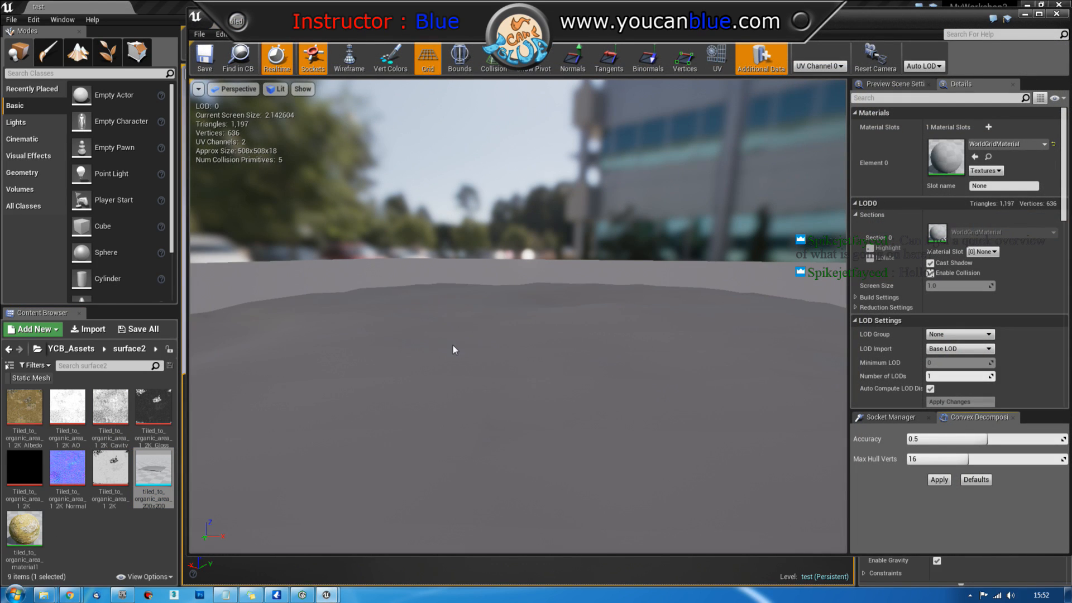
scroll(453, 345, "down", 6)
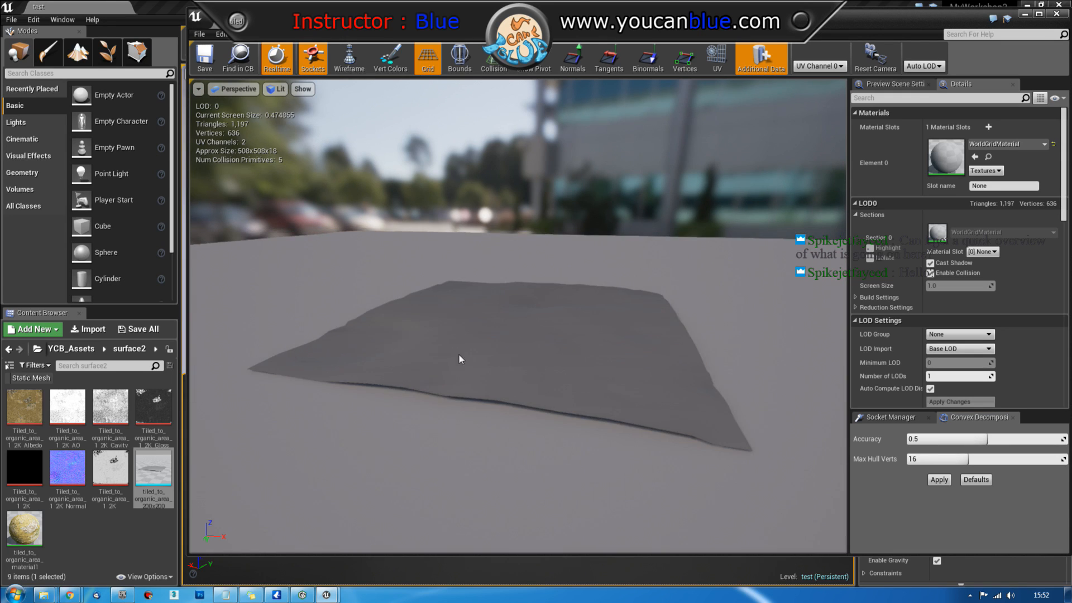
left_click_drag(456, 350, 459, 363)
left_click_drag(25, 528, 966, 176)
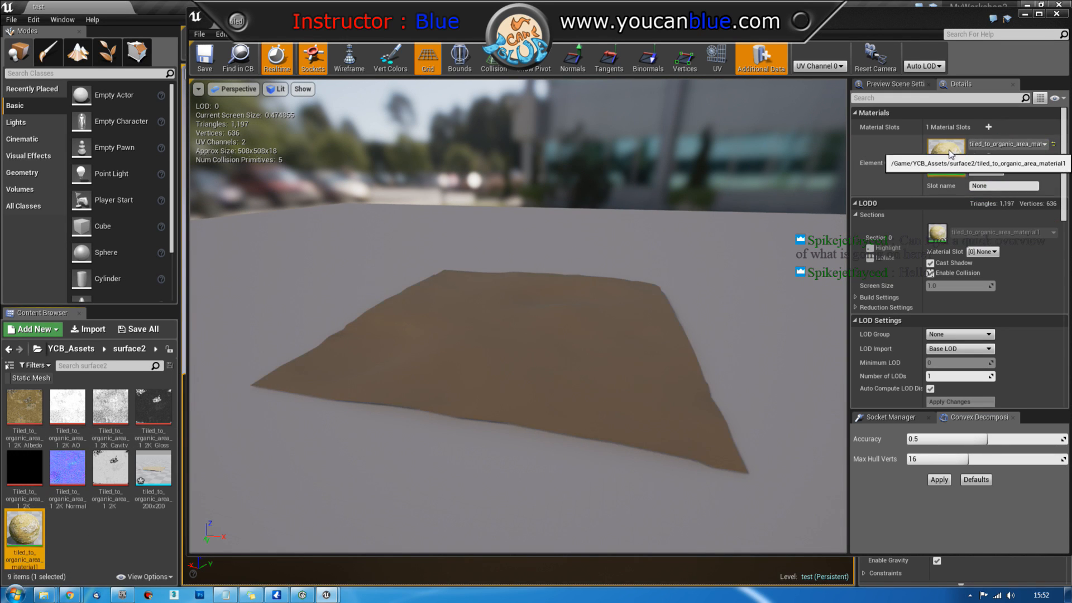
Step: Inspect the material on the ground mesh from several angles, save the mesh and close its editor
left_click_drag(421, 375, 696, 392)
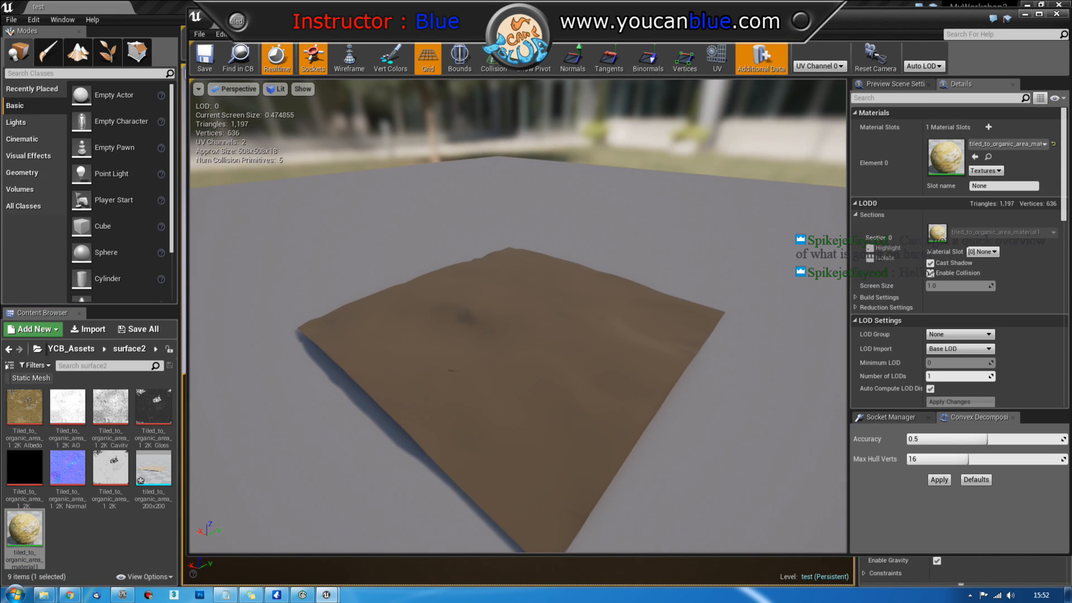
scroll(420, 390, "up", 3)
scroll(420, 390, "up", 2)
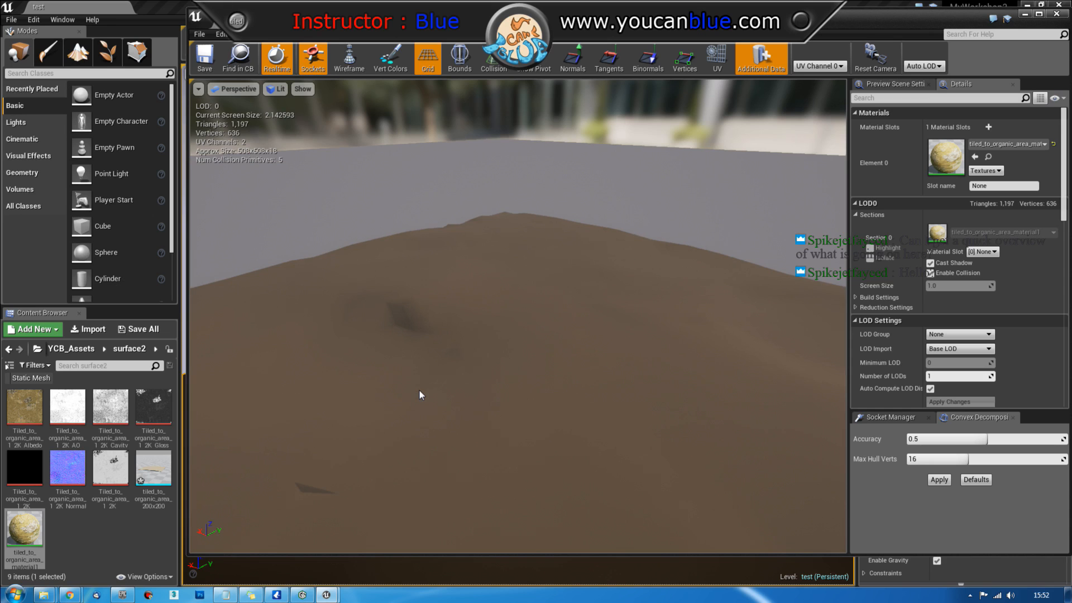
left_click_drag(429, 428, 494, 288)
scroll(447, 432, "down", 2)
scroll(446, 432, "down", 1)
left_click(239, 57)
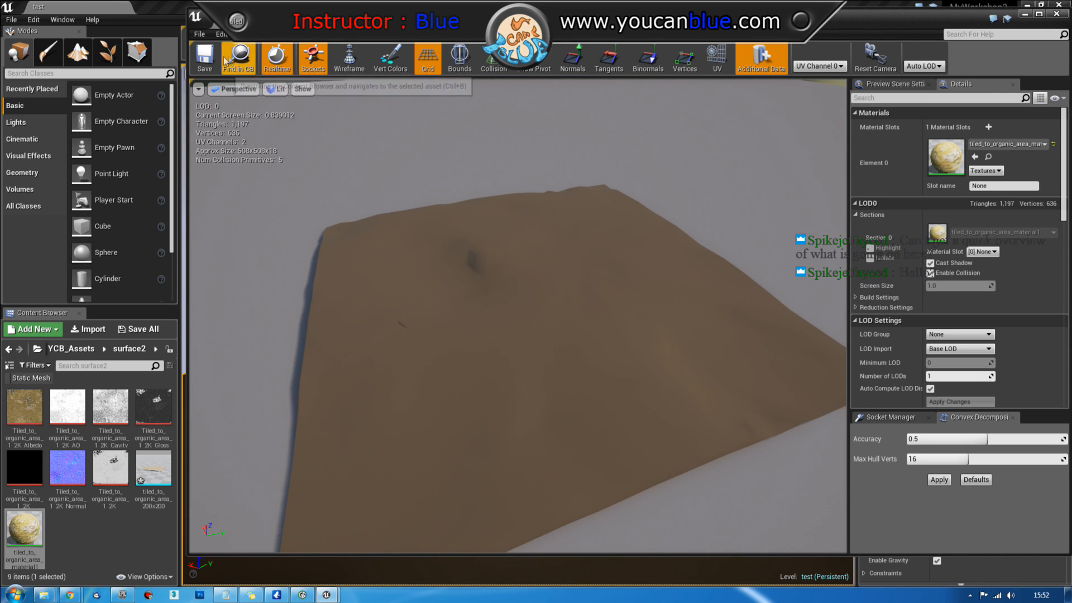
left_click(311, 23)
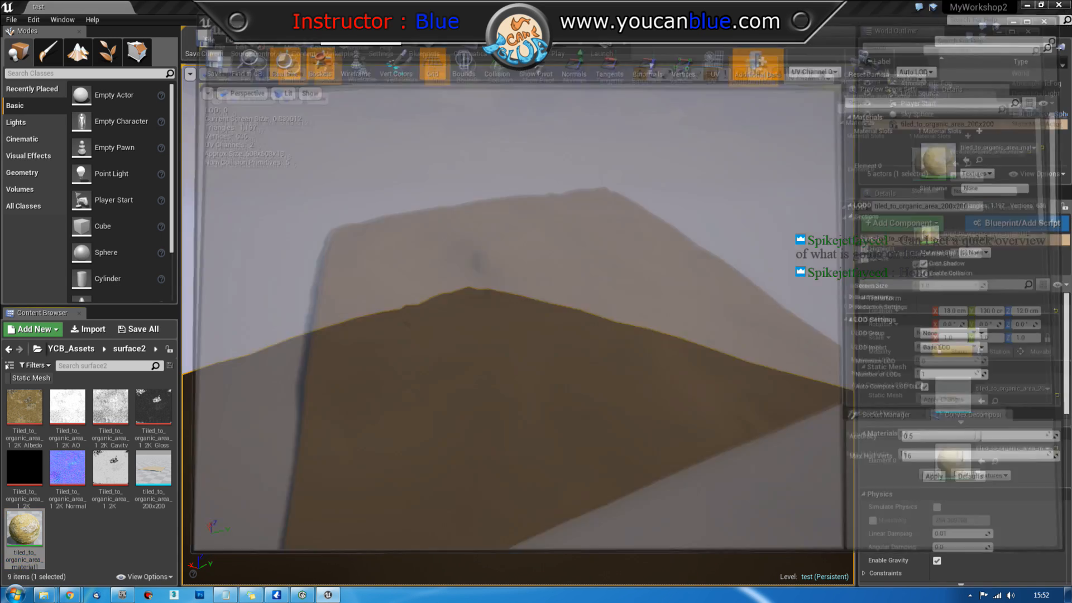
Step: Examine how the material looks on the ground mesh in the level from several distances and angles
scroll(485, 272, "down", 5)
middle_click_drag(476, 369, 575, 235)
scroll(573, 284, "up", 4)
middle_click_drag(573, 283, 589, 303)
key("w")
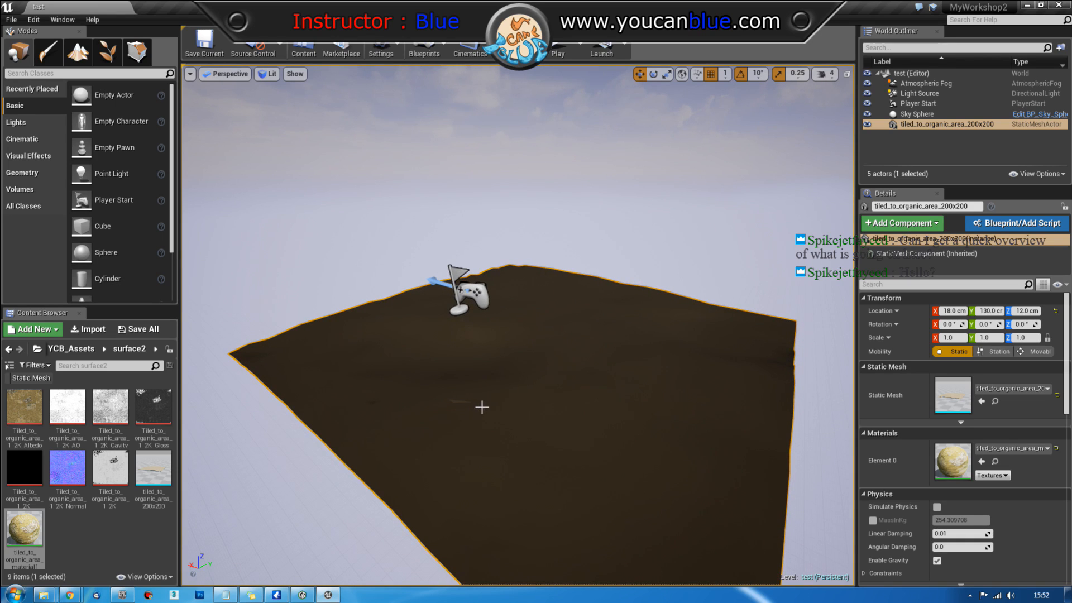
middle_click_drag(433, 405, 455, 408)
right_click_drag(455, 408, 304, 379)
right_click_drag(645, 351, 682, 350)
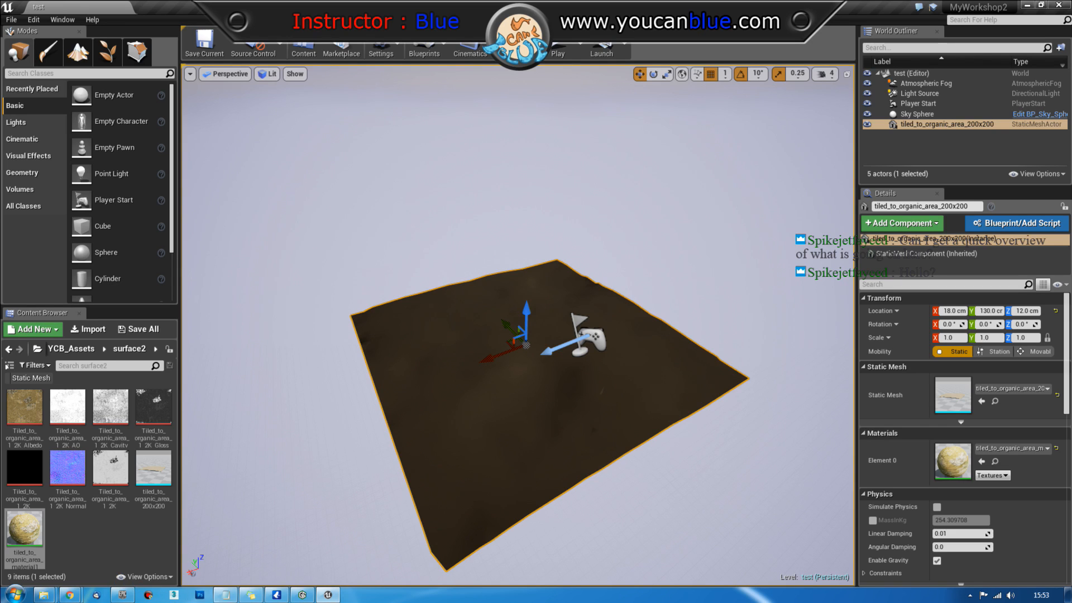
Step: Launch 3ds Max 2017 and return to the level editor
left_click(174, 595)
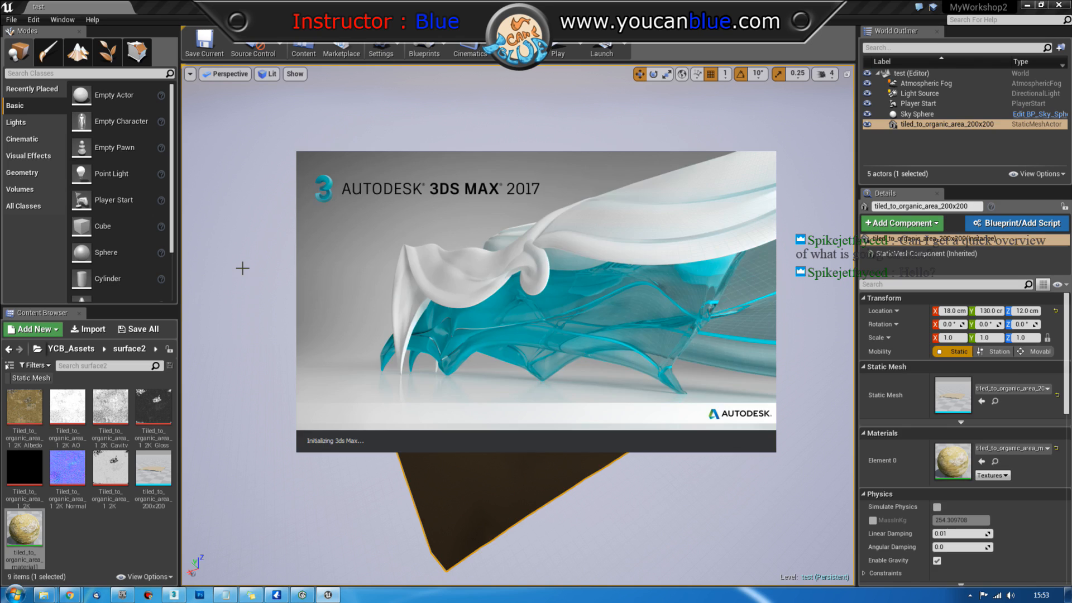
left_click(242, 268)
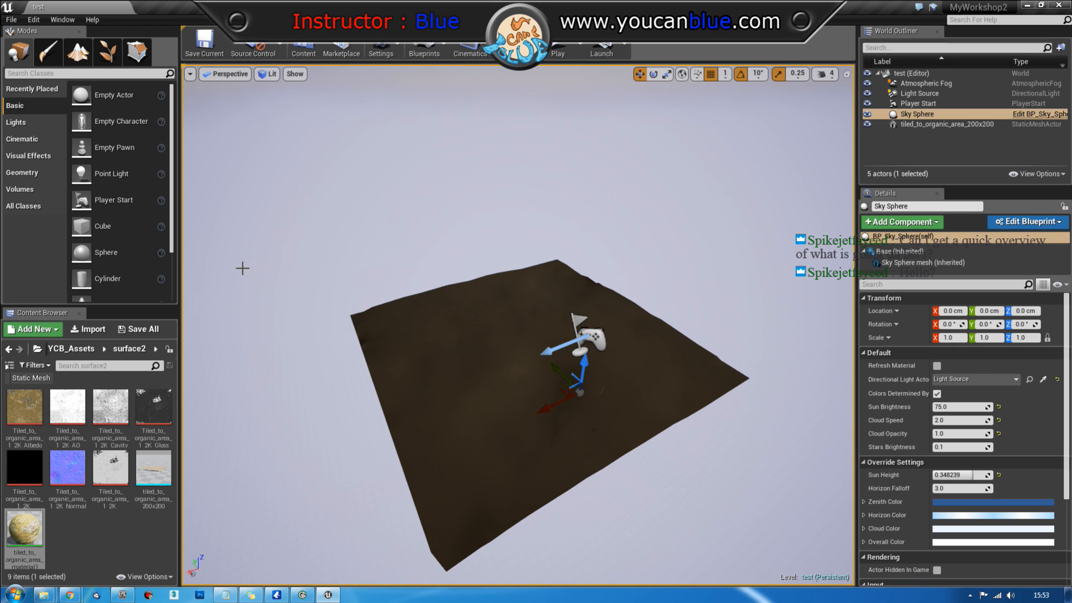
left_click(96, 532)
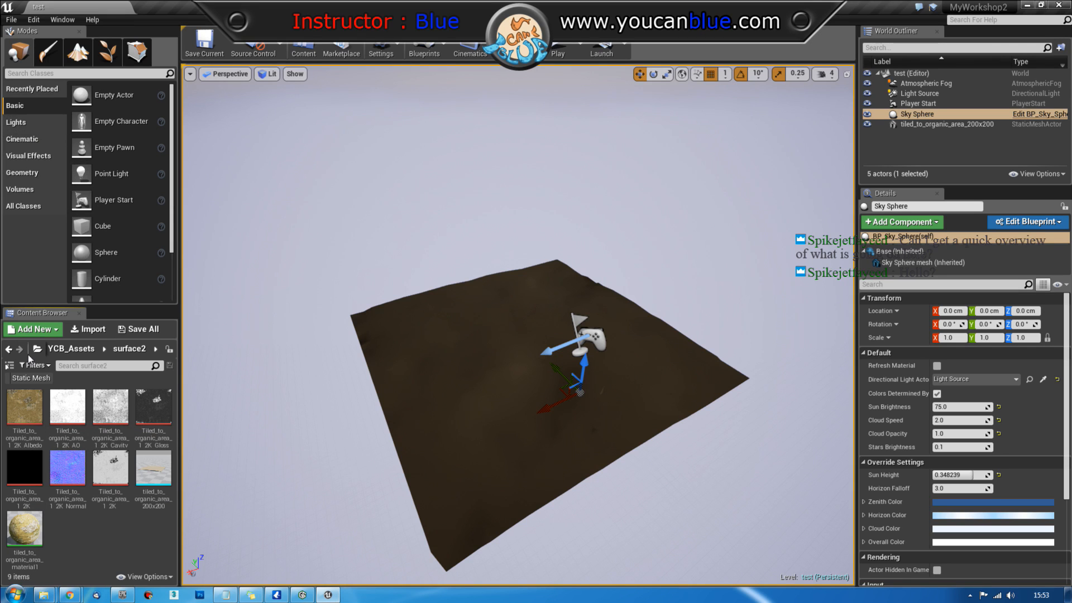
Step: Place a cube on the ground mesh, apply tiled_to_organic_area_material1 to it and inspect the texture up close
left_click_drag(101, 226, 502, 362)
left_click_drag(25, 530, 958, 467)
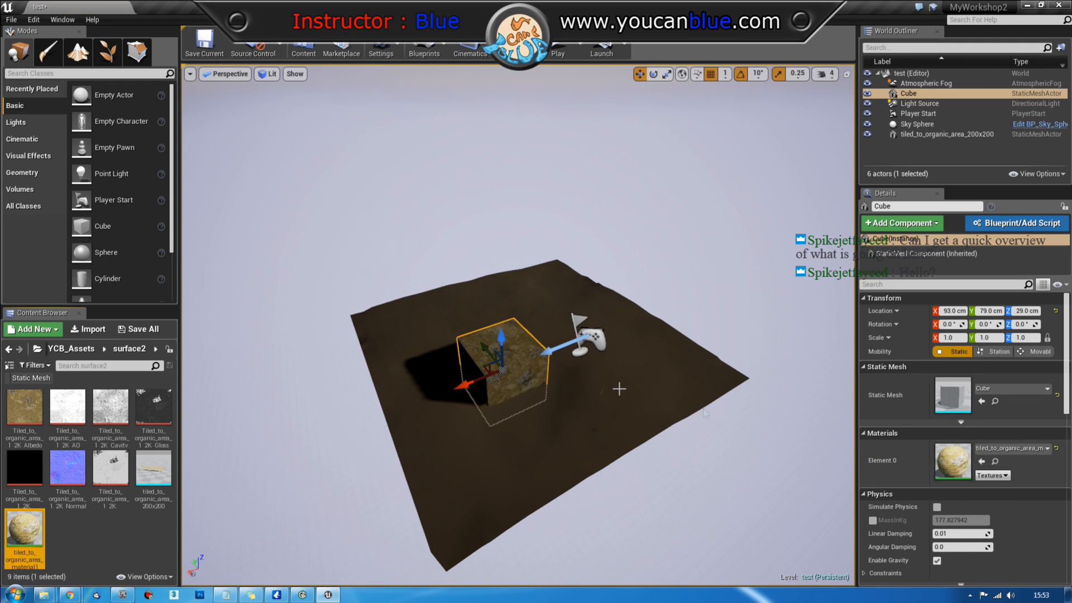
scroll(608, 386, "up", 5)
middle_click_drag(559, 427, 621, 369)
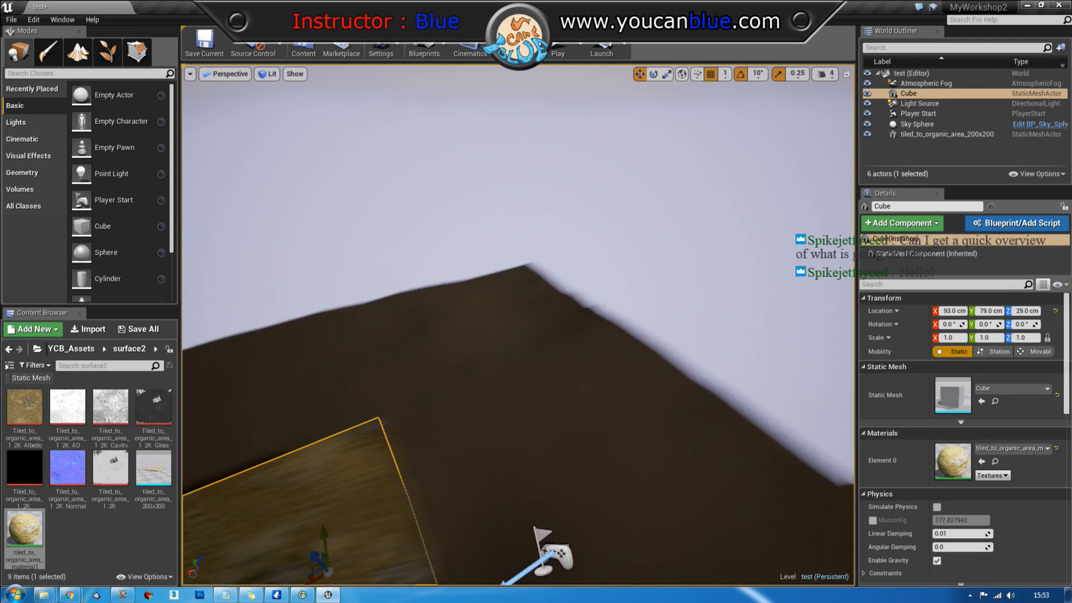
right_click_drag(621, 369, 547, 400)
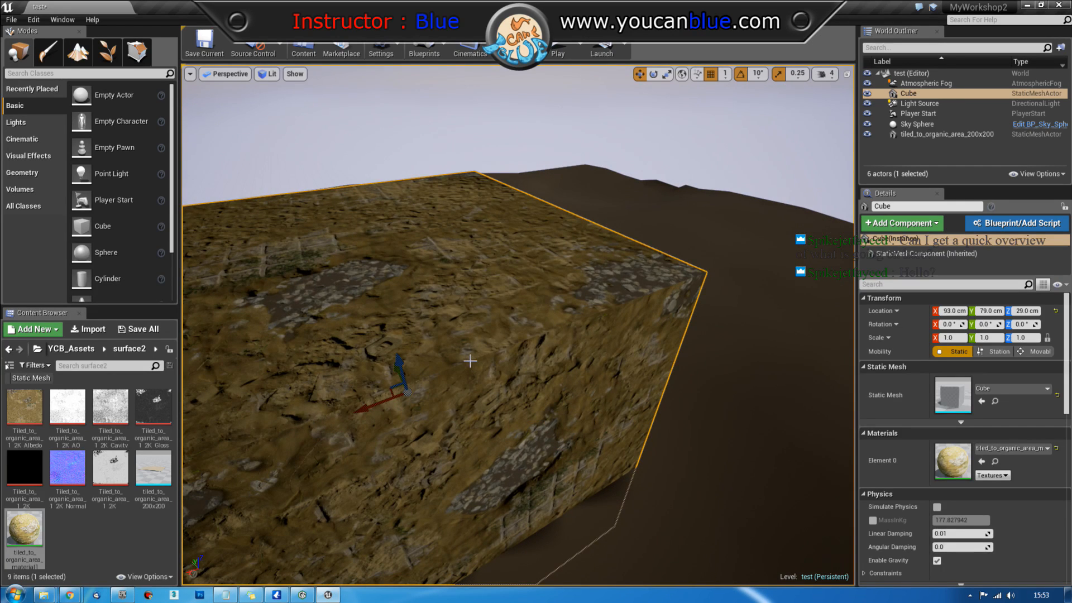
Step: Delete the test cube from the level
key("Delete")
scroll(481, 353, "down", 5)
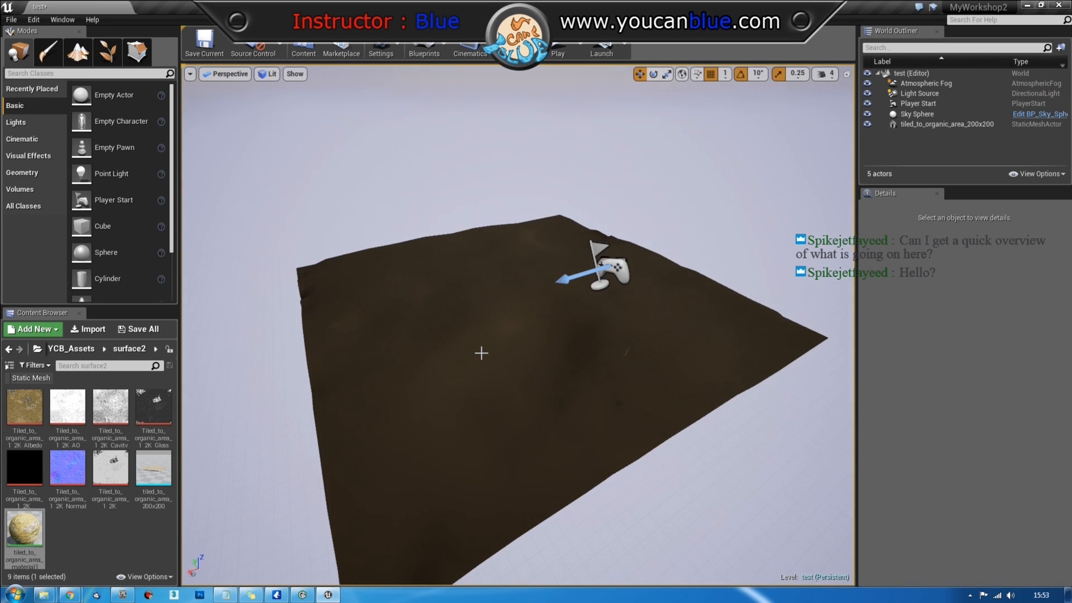
scroll(481, 353, "down", 2)
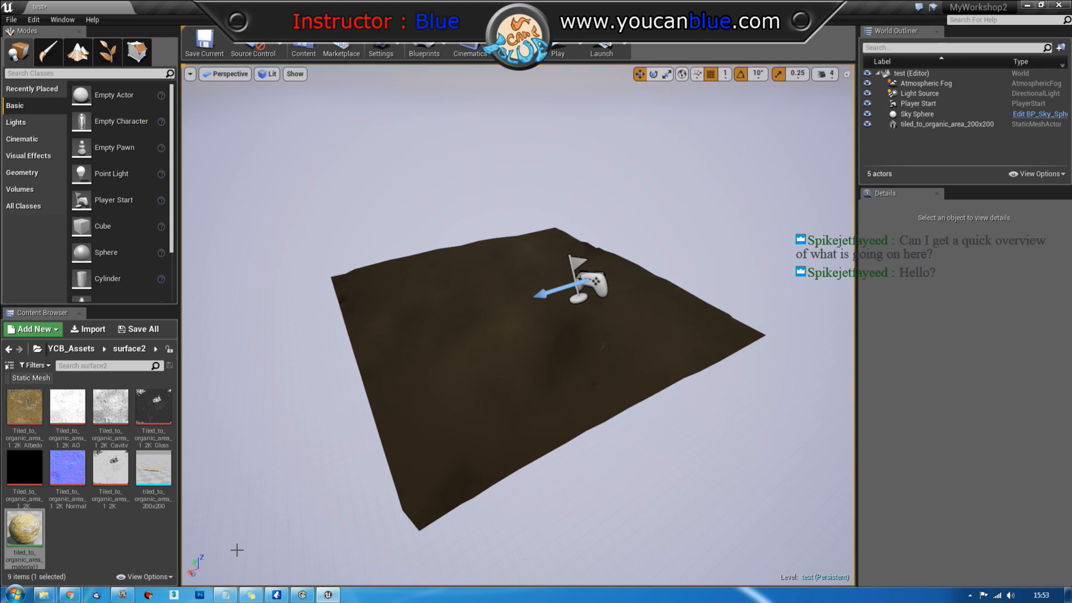
double_click(843, 12)
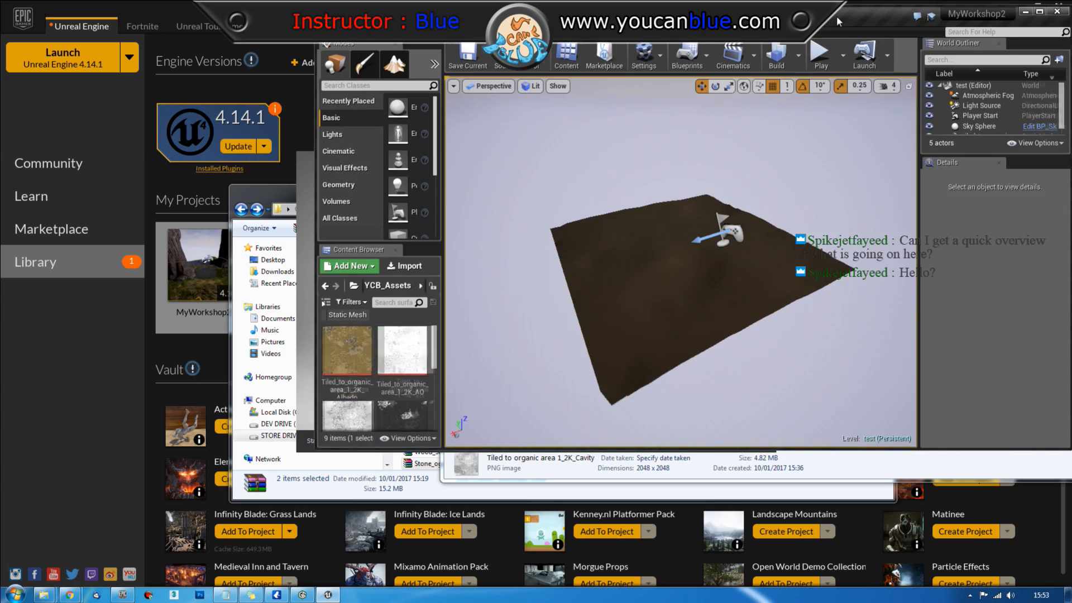
left_click_drag(748, 34, 659, 5)
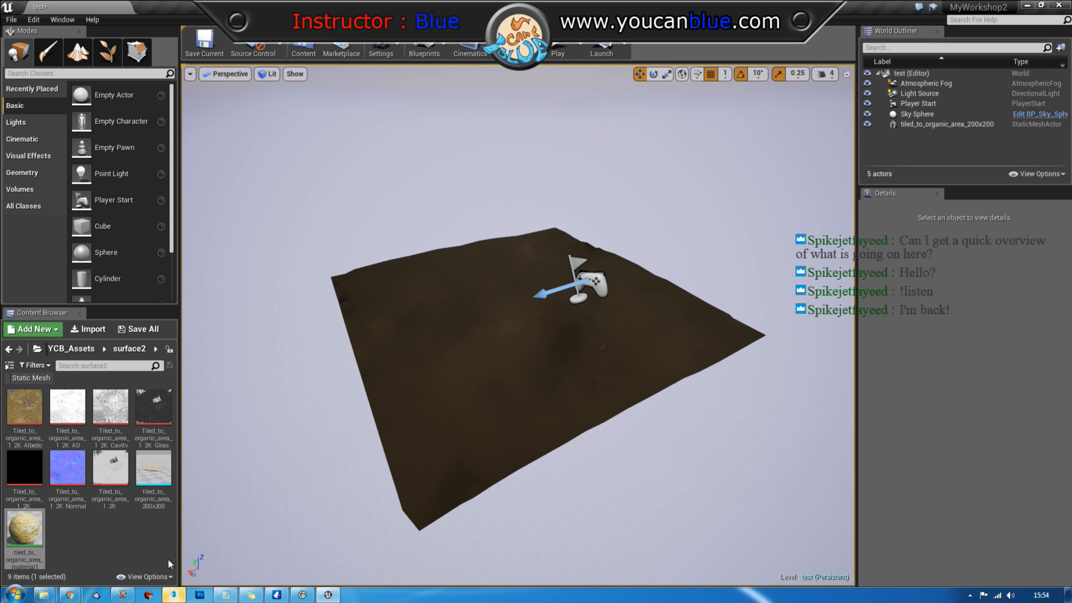
Step: Switch to 3ds Max and dismiss its welcome screen to reach the empty scene
left_click(175, 595)
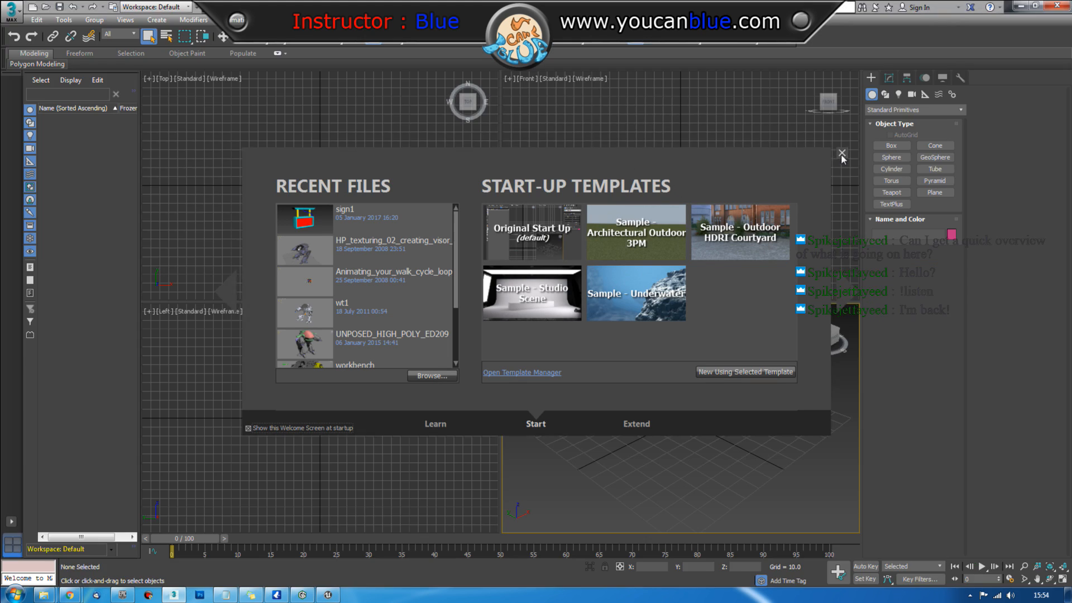
left_click(842, 153)
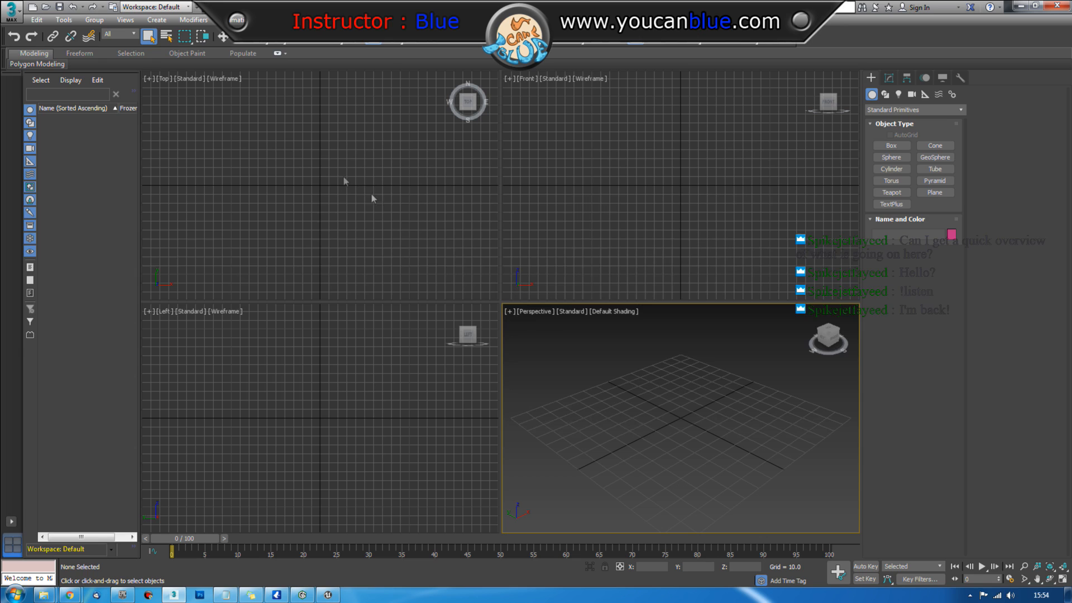
left_click(10, 11)
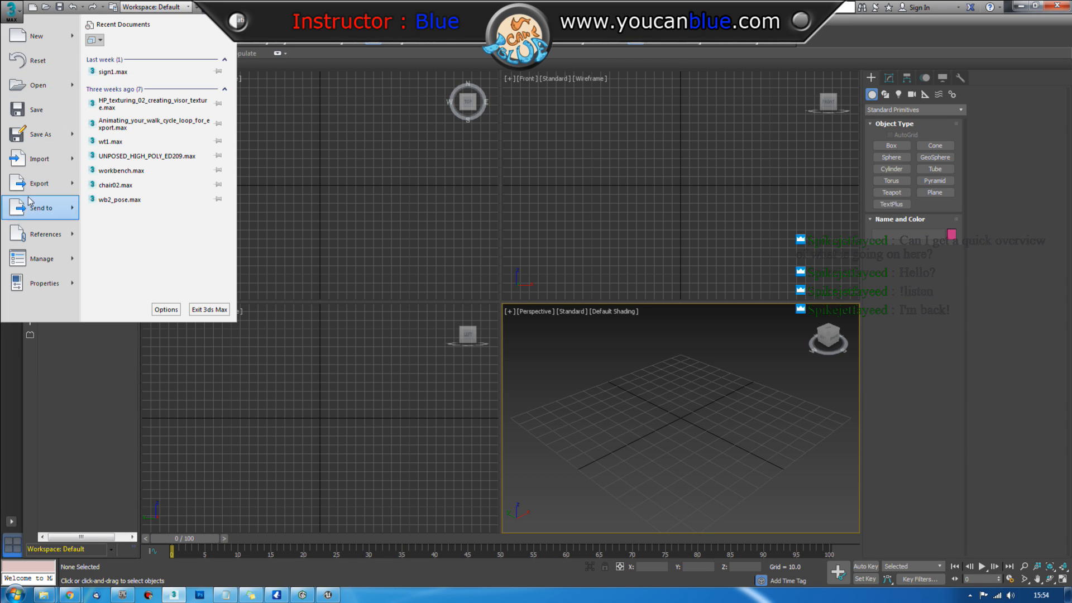
key("Escape")
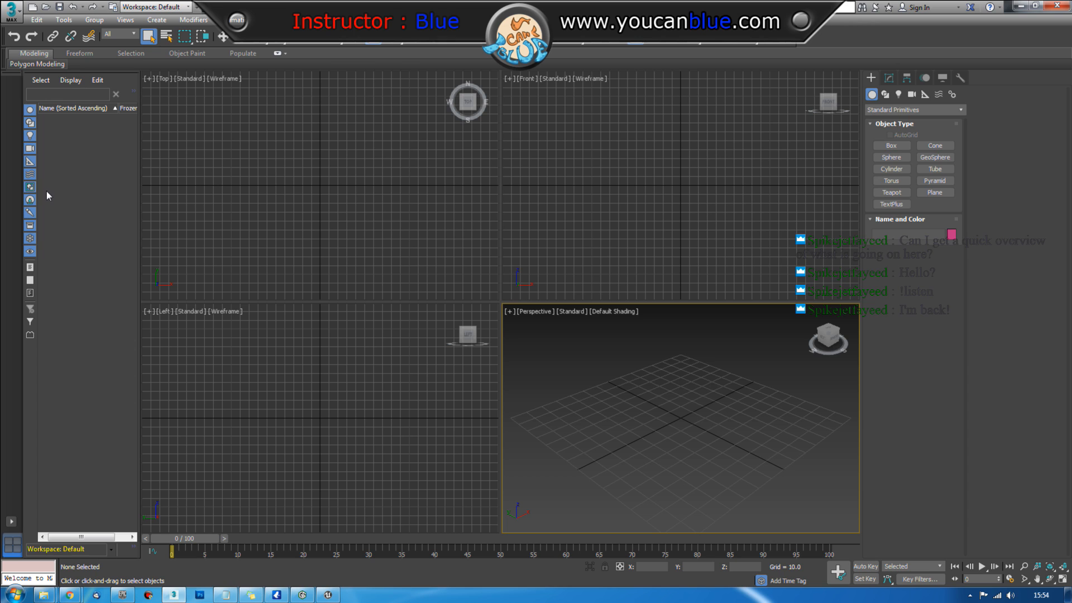
Step: Import tiled_to_organic_area_200x200.FBX into the scene with the default FBX options and maximize the Perspective viewport on the mesh
left_click(11, 11)
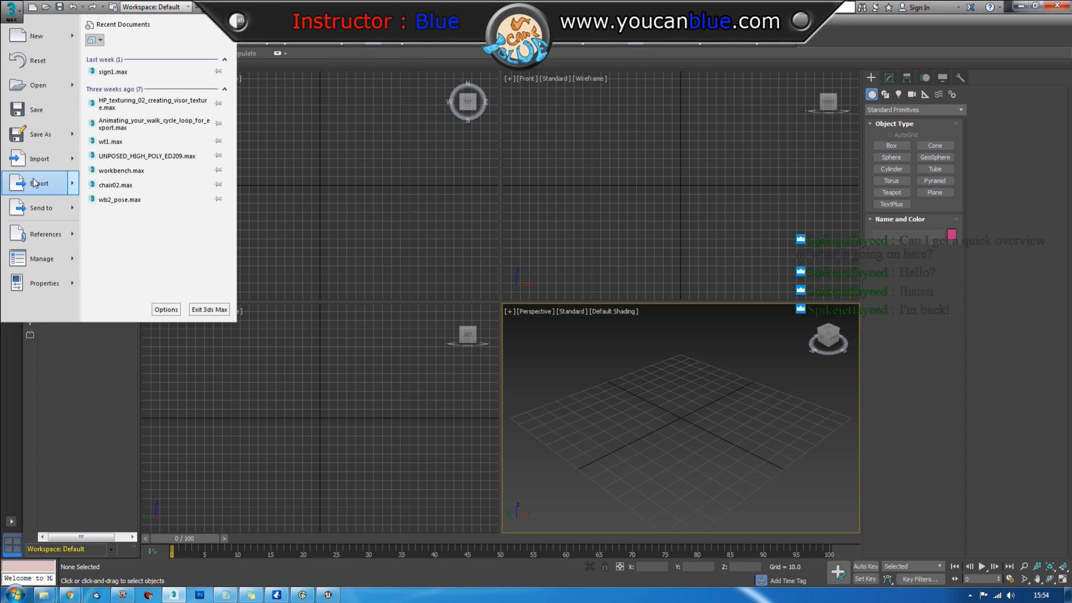
mouse_move(39, 159)
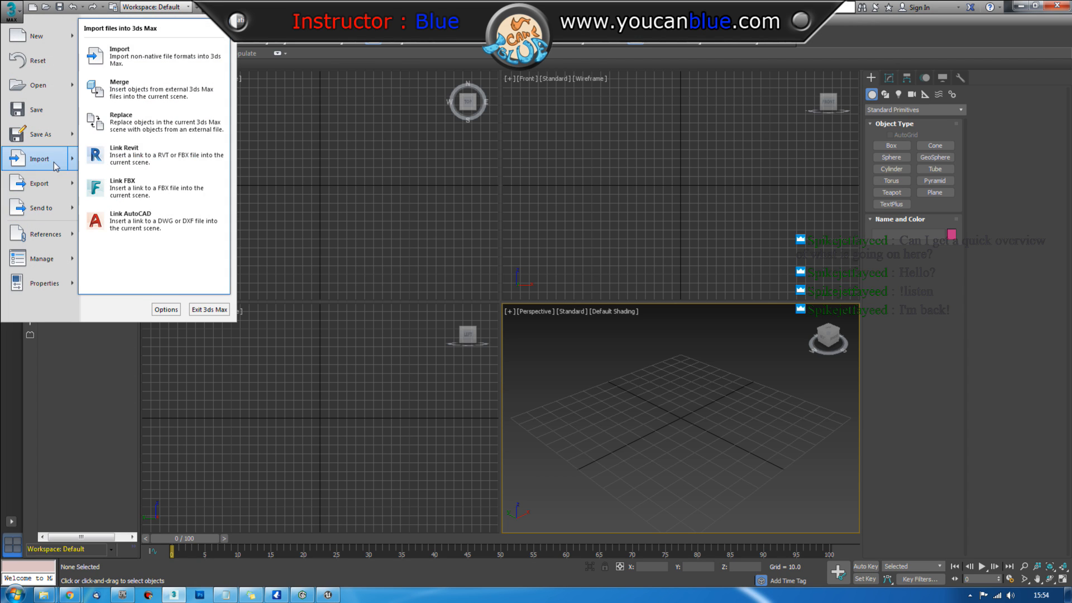
left_click(135, 51)
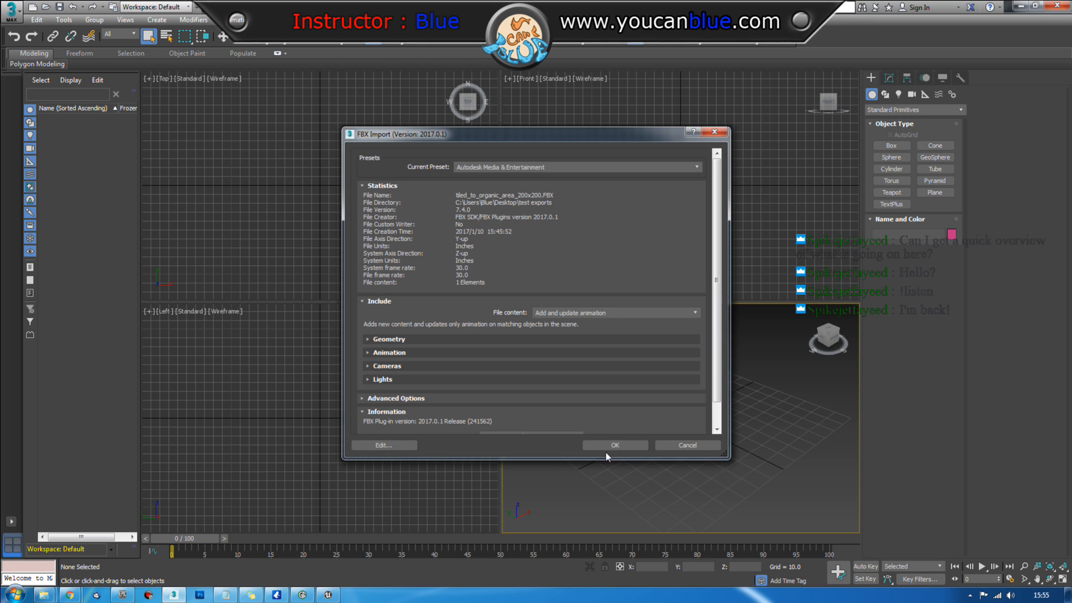
left_click(615, 445)
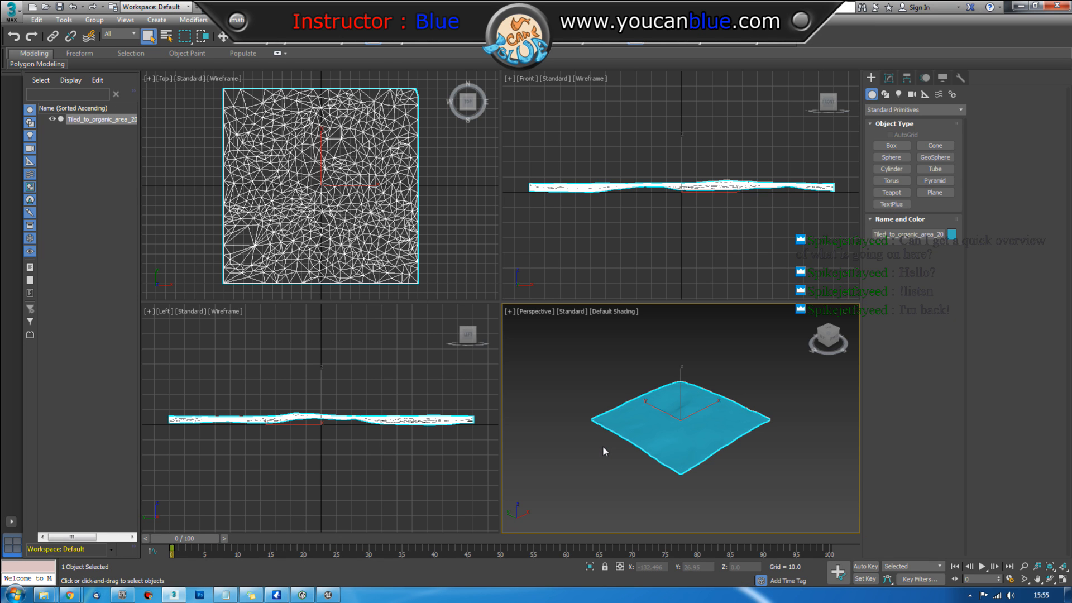
left_click(1062, 579)
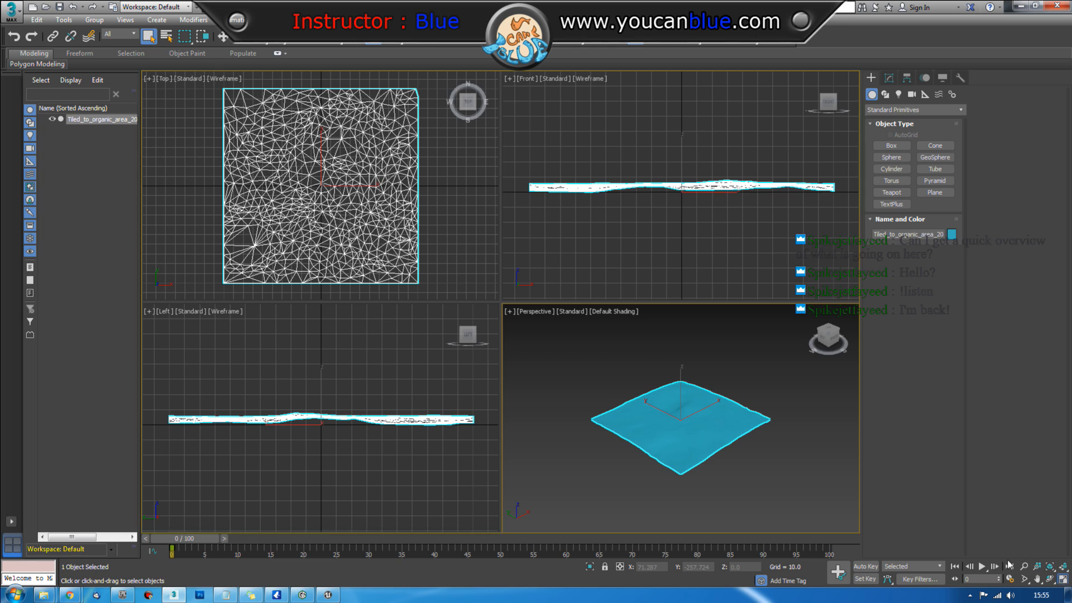
middle_click_drag(517, 432, 538, 426, "alt")
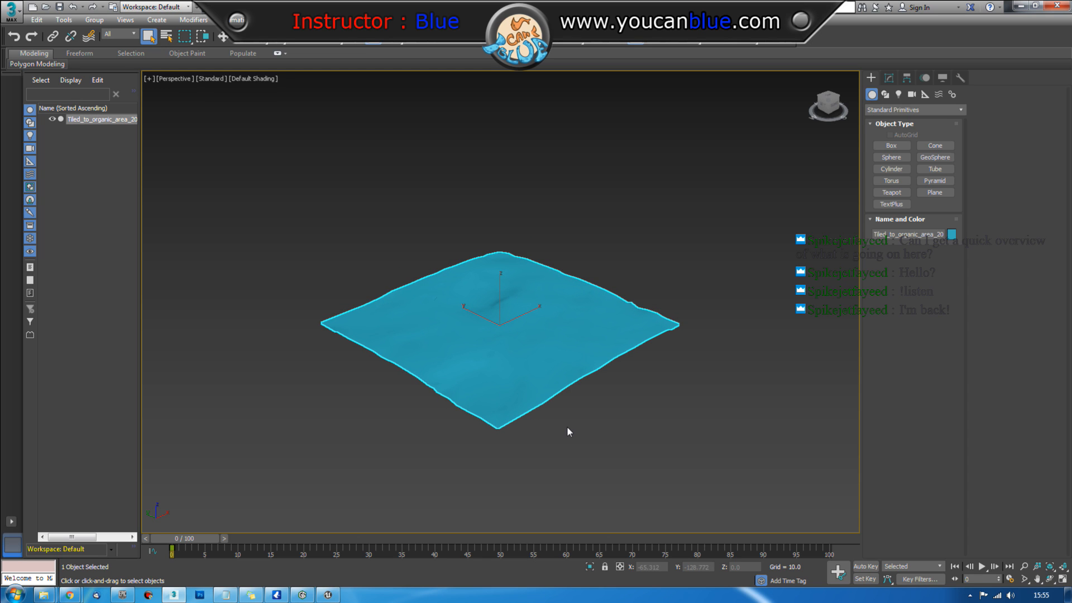
key("F4")
key("F4")
middle_click_drag(500, 272, 464, 276)
Step: Add an Unwrap UVW modifier to the imported ground mesh and open its UV editor
left_click(889, 78)
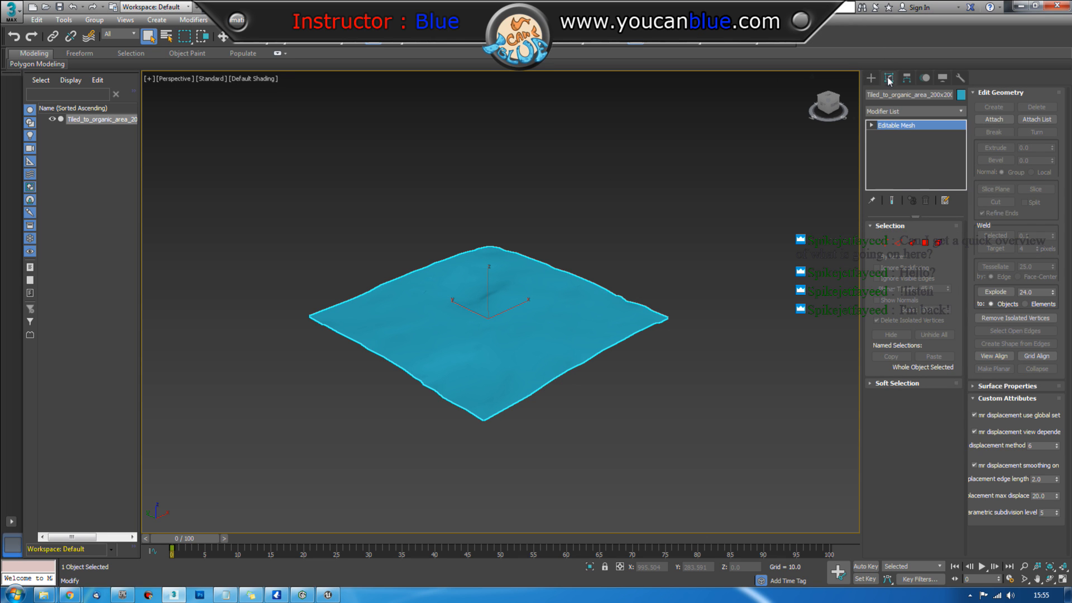
left_click(907, 111)
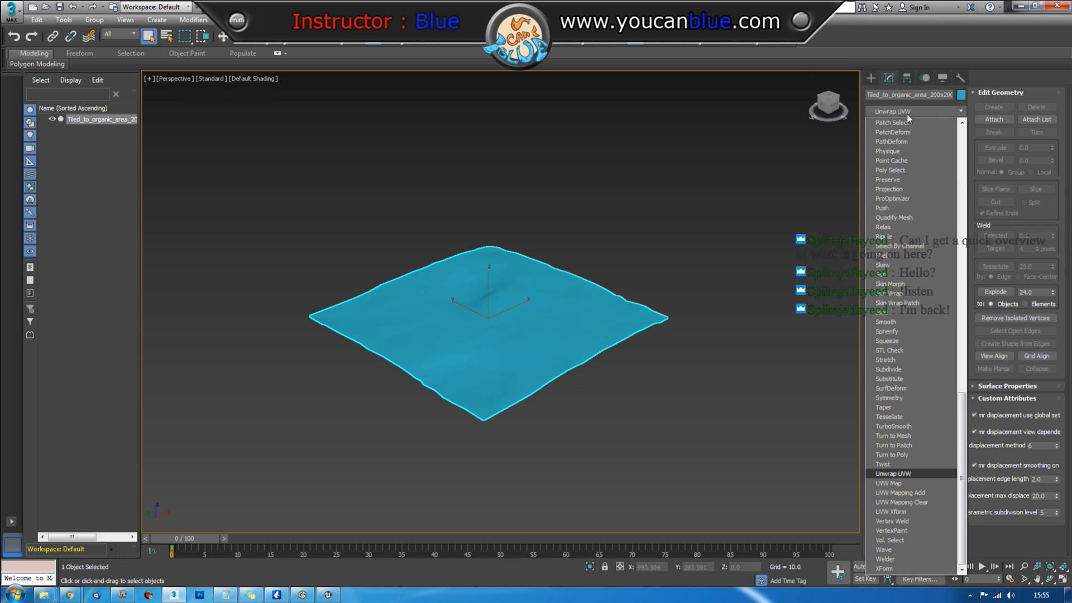
key("Return")
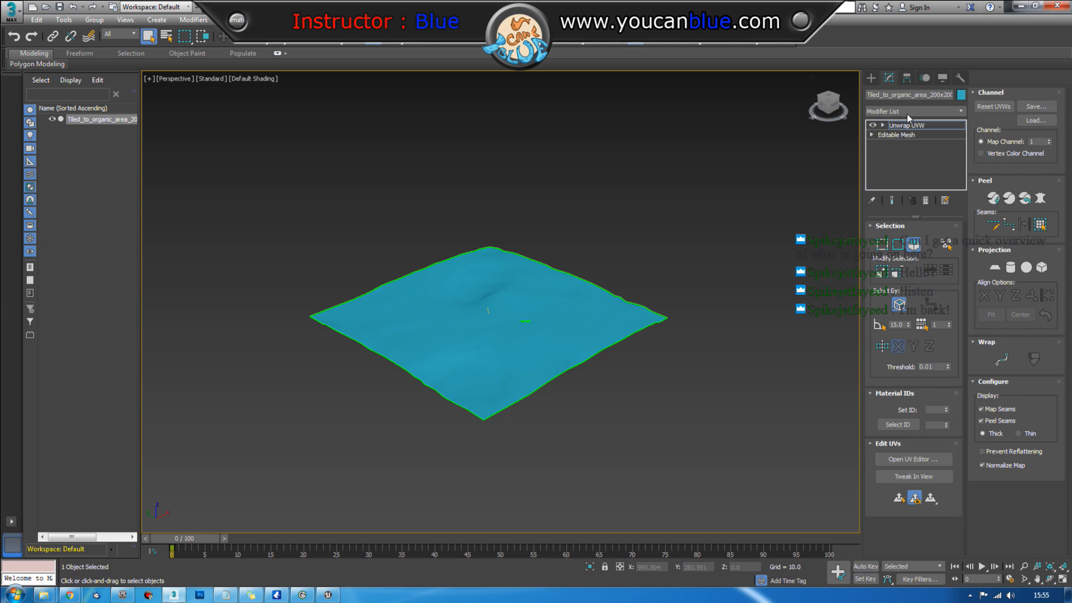
middle_click_drag(721, 280, 675, 324, "alt")
left_click(902, 459)
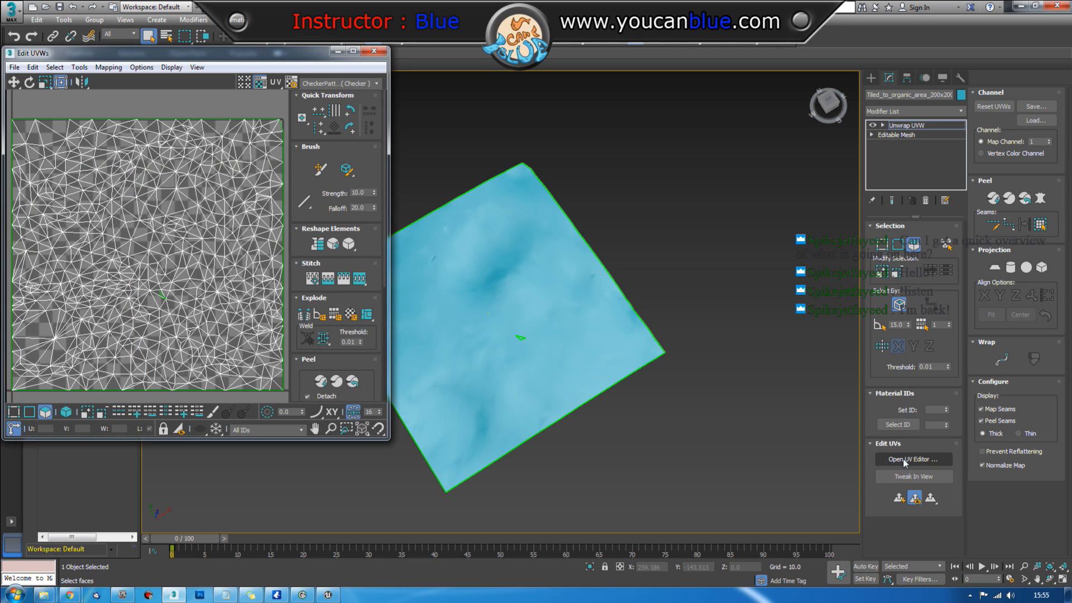
middle_click_drag(510, 222, 628, 233, "alt")
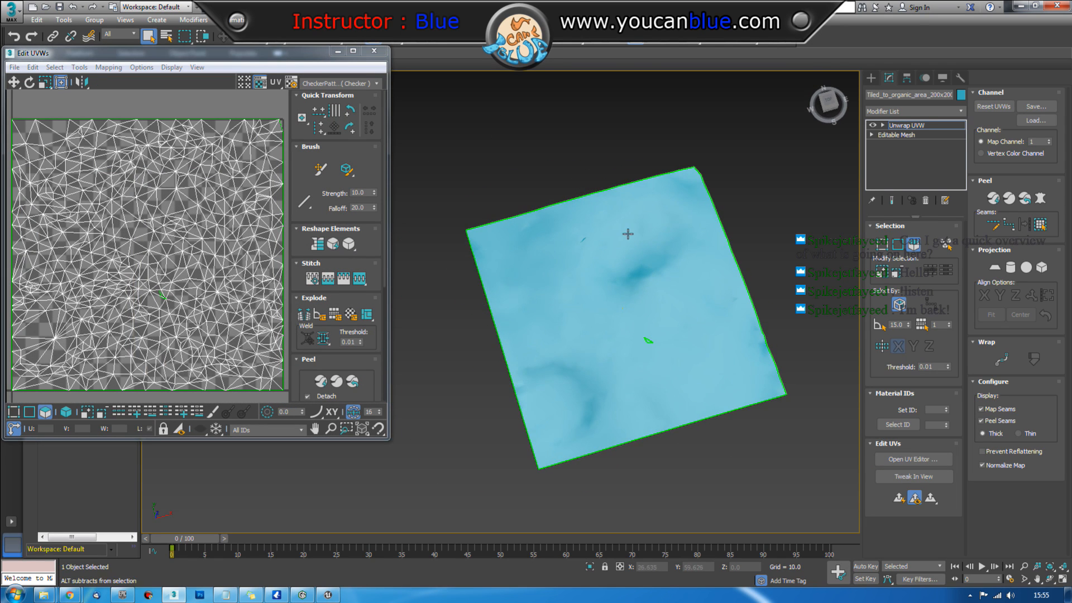
Step: Select all polygons of the ground mesh in Unwrap UVW and reset their UVWs
left_click(913, 245)
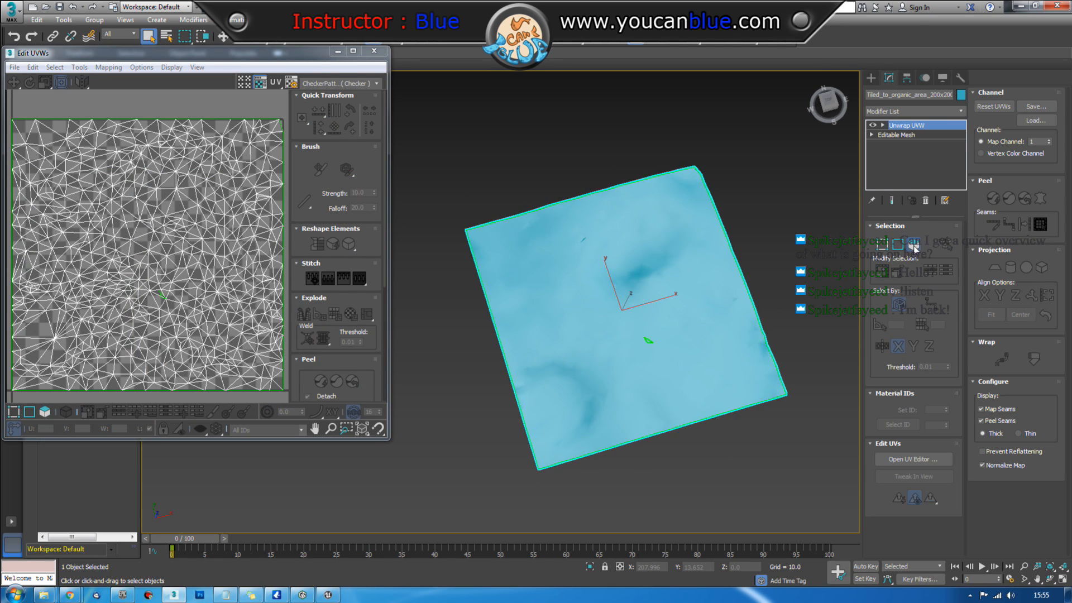
left_click(914, 245)
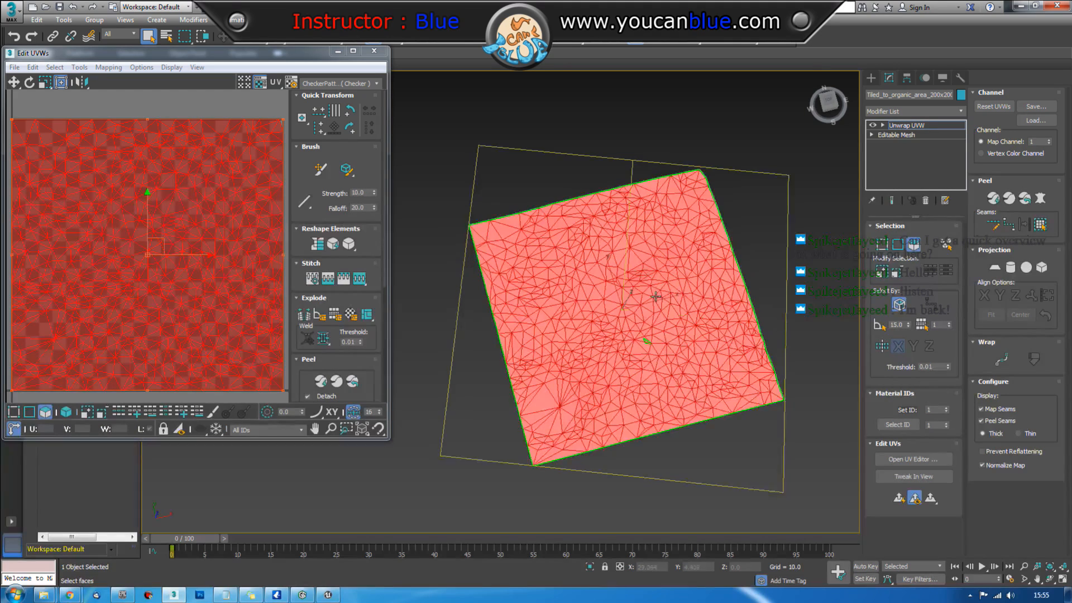
middle_click_drag(656, 296, 650, 298, "alt")
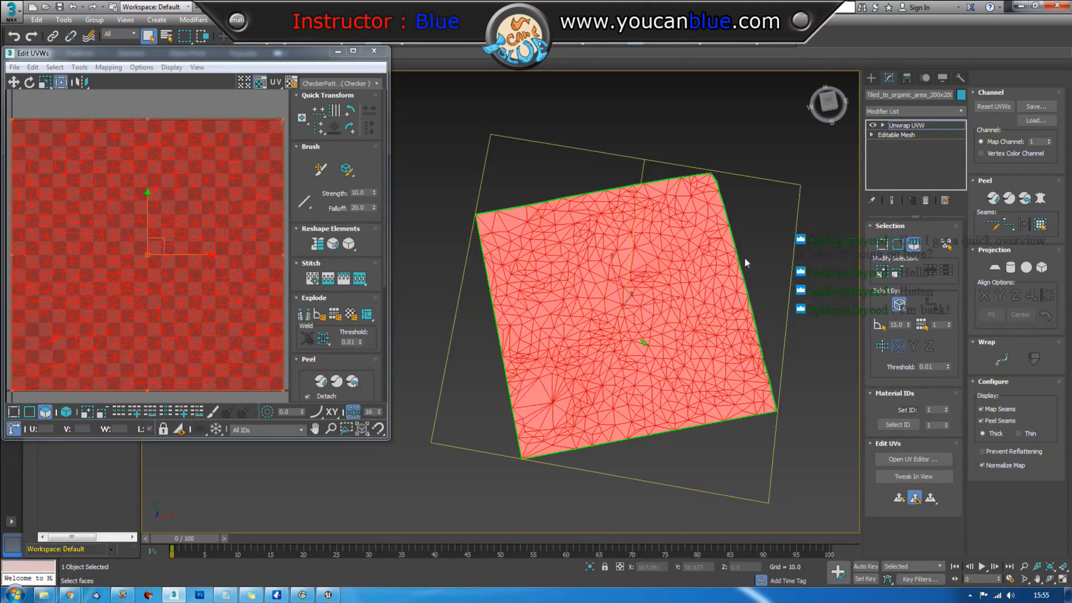
left_click(996, 107)
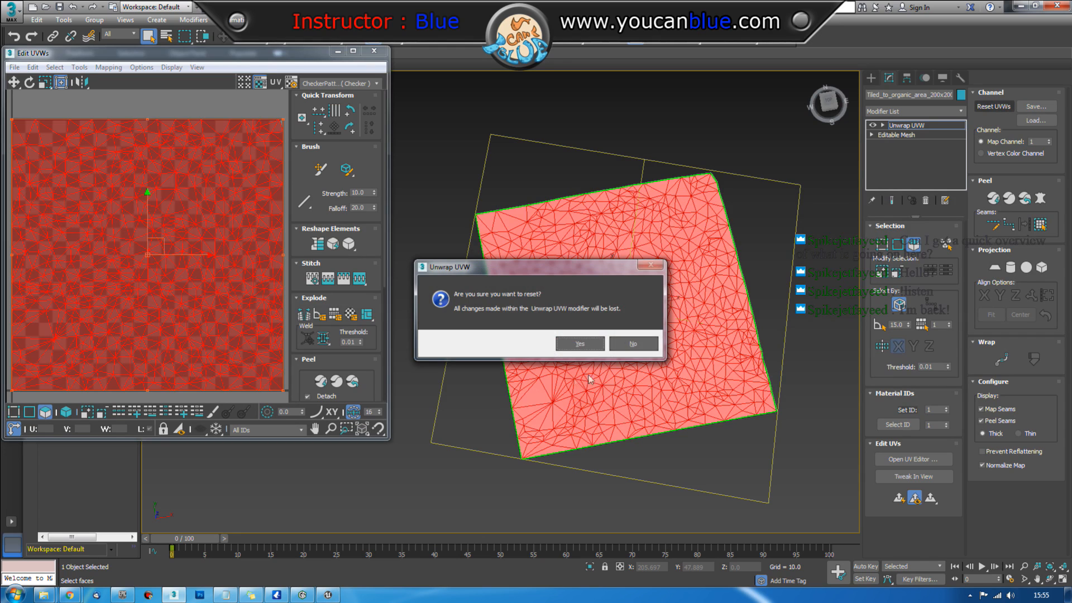
left_click(579, 345)
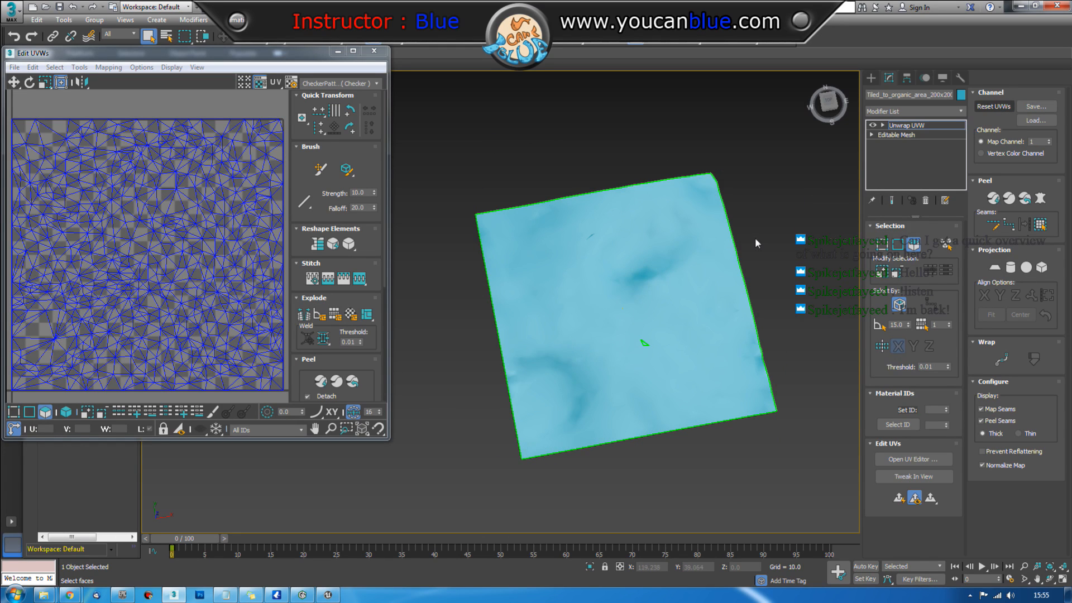
Step: Select every polygon of the ground mesh and fit a planar UV projection to the selection
key("ctrl+a")
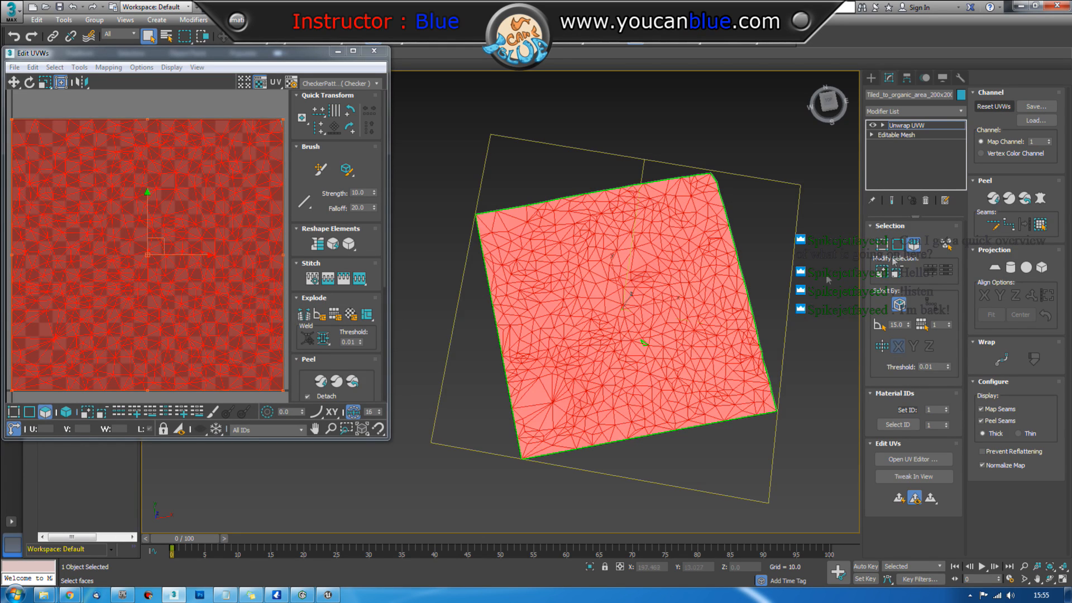
middle_click_drag(773, 330, 767, 333, "alt")
left_click(993, 269)
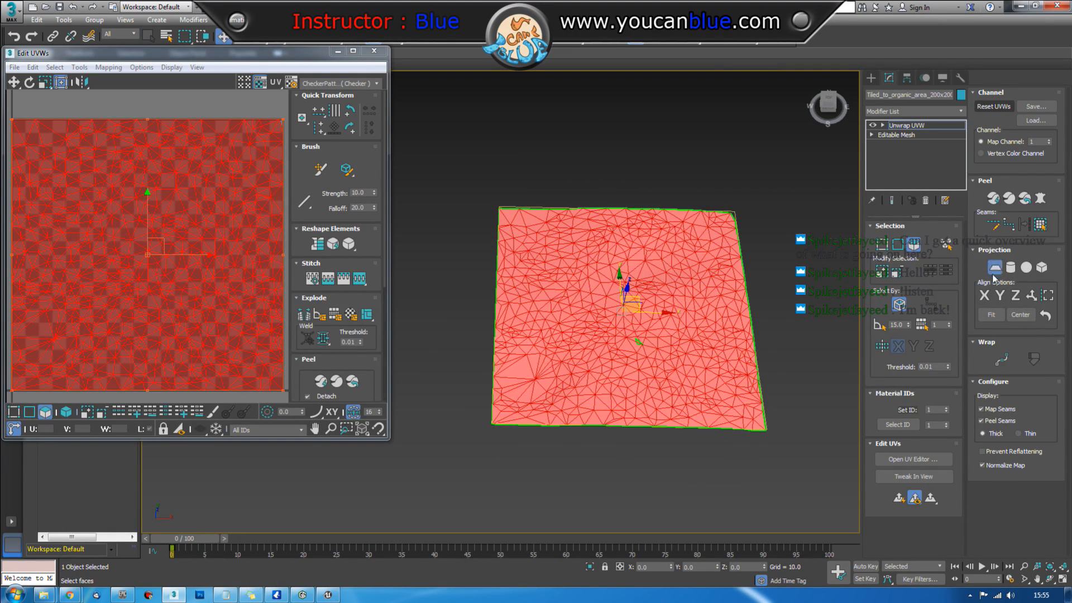
left_click(992, 315)
Step: Square off the mesh's cut north-east corner by moving its Editable Mesh vertex to about X 100, Y 100 in the Top view
mouse_move(716, 277)
middle_mouse_down("alt")
mouse_move(718, 306)
mouse_move(649, 279)
mouse_move(722, 292)
middle_mouse_up("alt")
key("t")
middle_click_drag(717, 235, 778, 349)
scroll(784, 340, "up", 4)
middle_click_drag(718, 176, 774, 396)
scroll(764, 378, "up", 3)
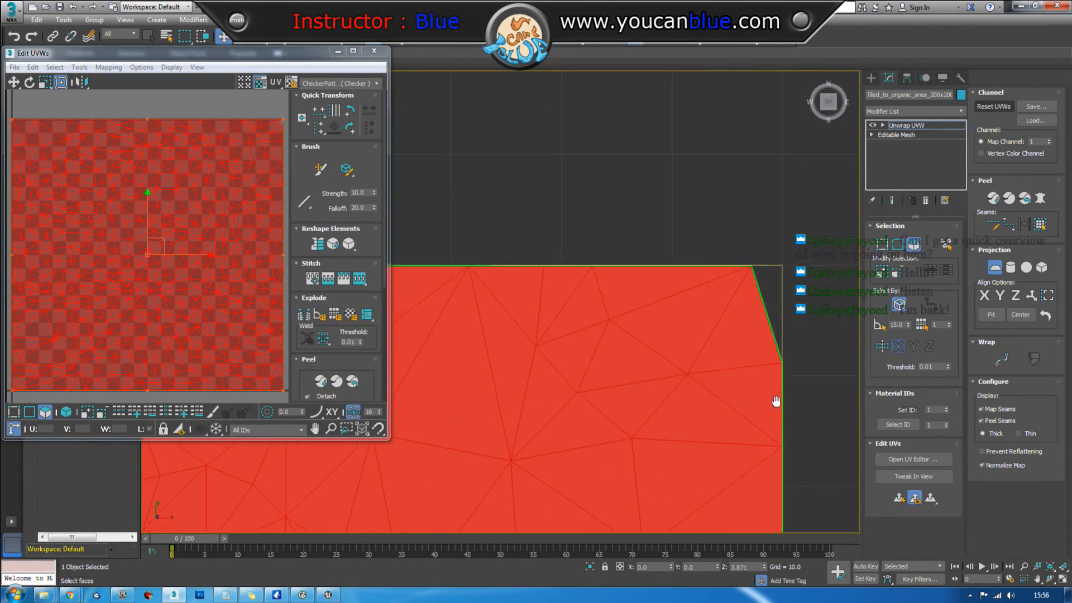
scroll(774, 395, "up", 3)
middle_click_drag(771, 263, 794, 320)
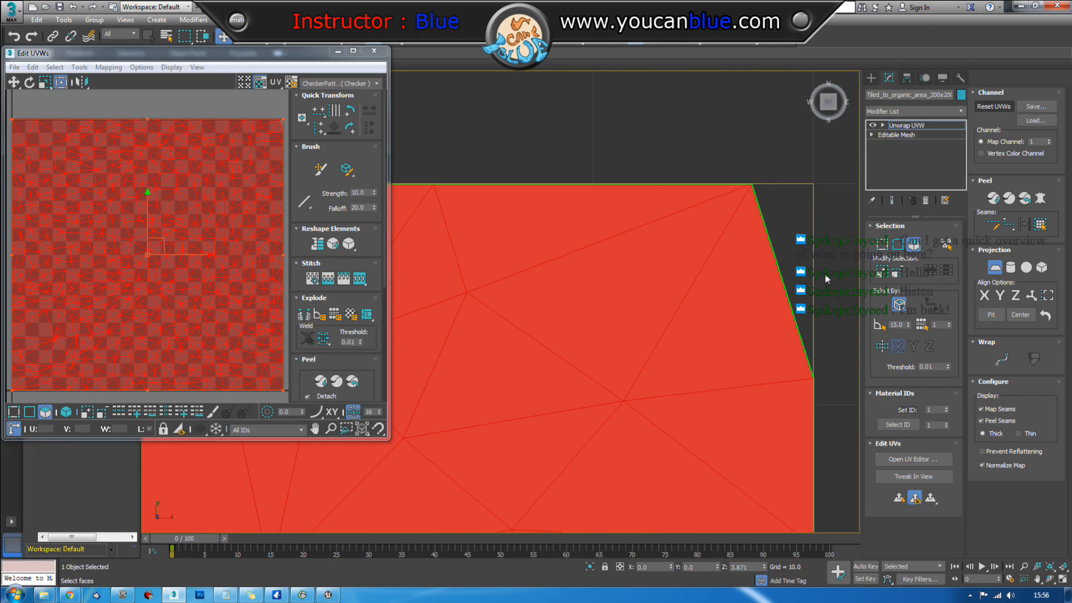
left_click(901, 135)
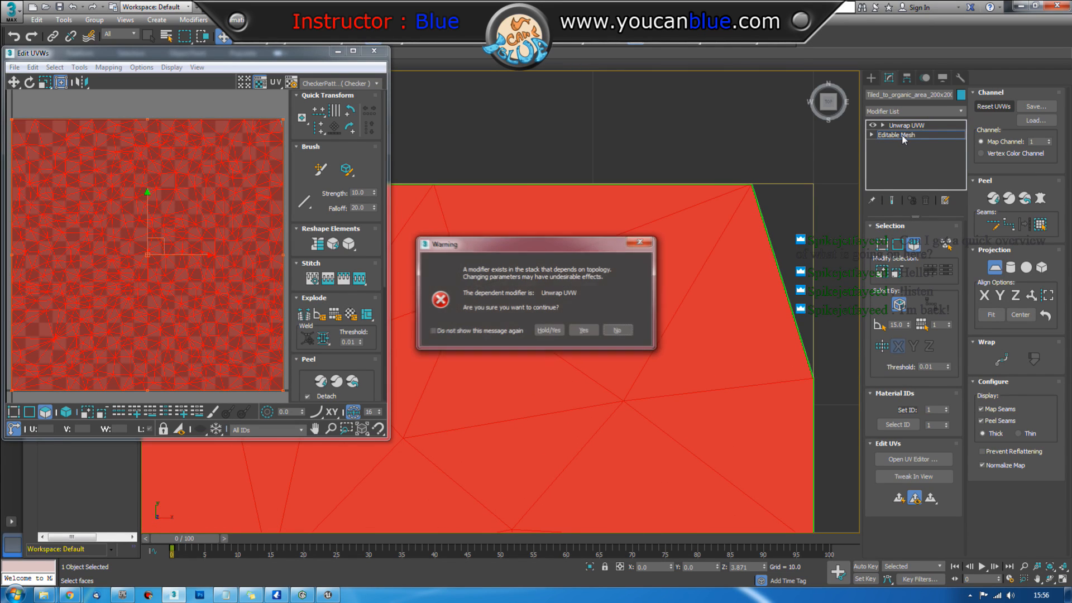
left_click(585, 330)
left_click(885, 242)
left_click_drag(726, 164, 848, 185)
middle_click_drag(802, 270, 789, 270)
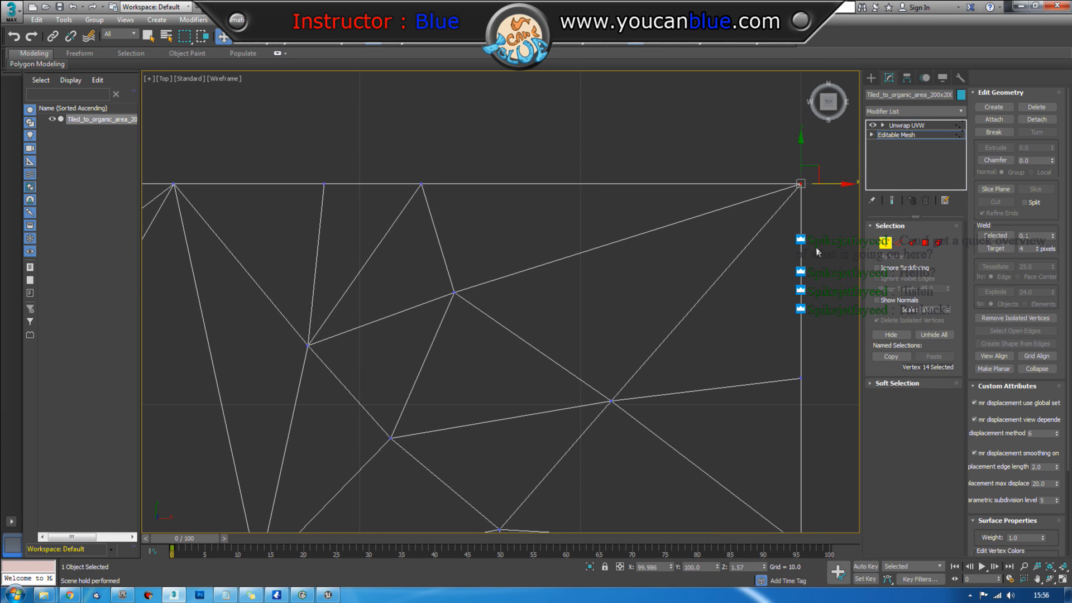
Step: Return to the Unwrap UVW modifier and reapply the planar projection to all polygons of the corrected ground mesh
left_click(925, 126)
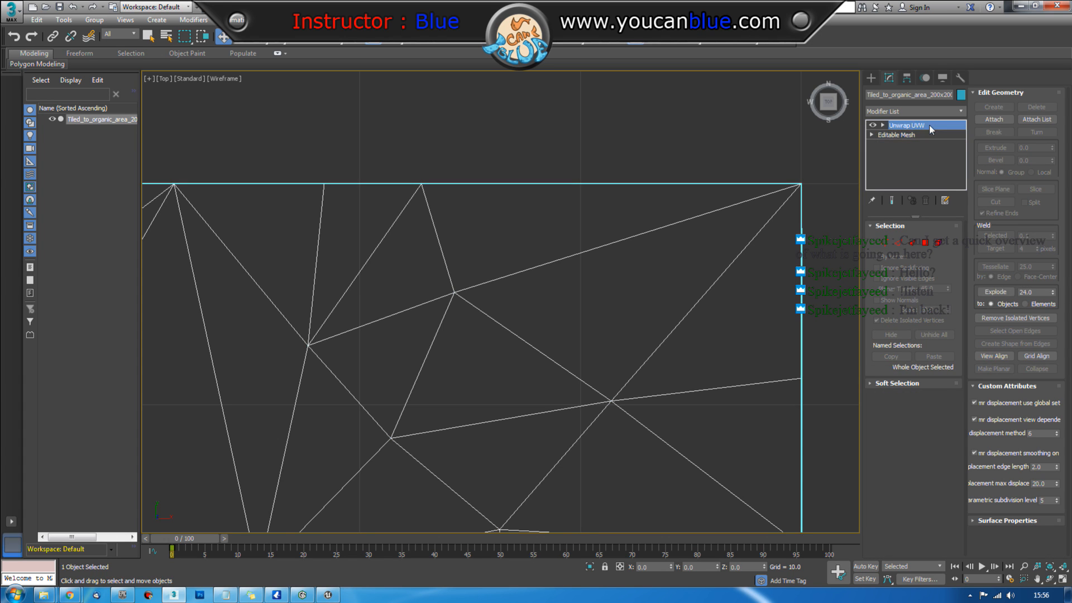
scroll(687, 311, "down", 10)
middle_click_drag(675, 369, 684, 272)
middle_click_drag(661, 327, 662, 303)
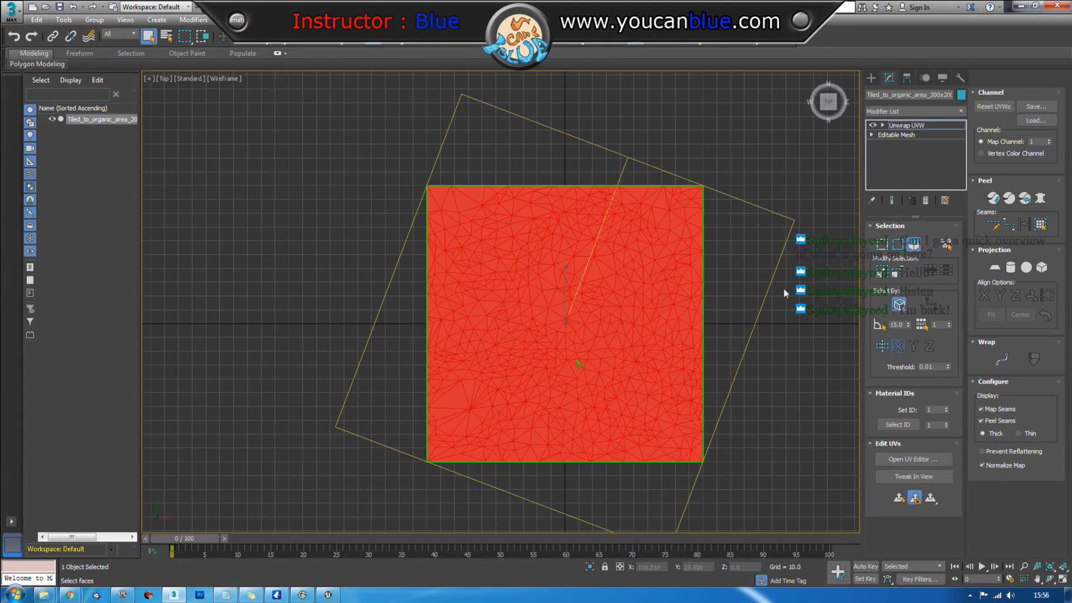
left_click(996, 268)
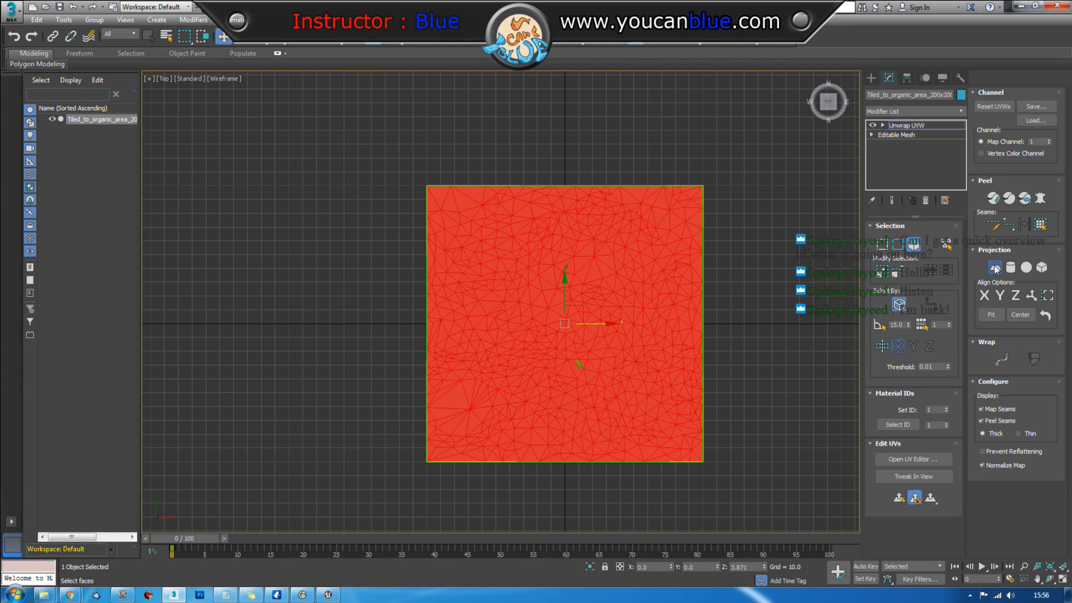
left_click(996, 267)
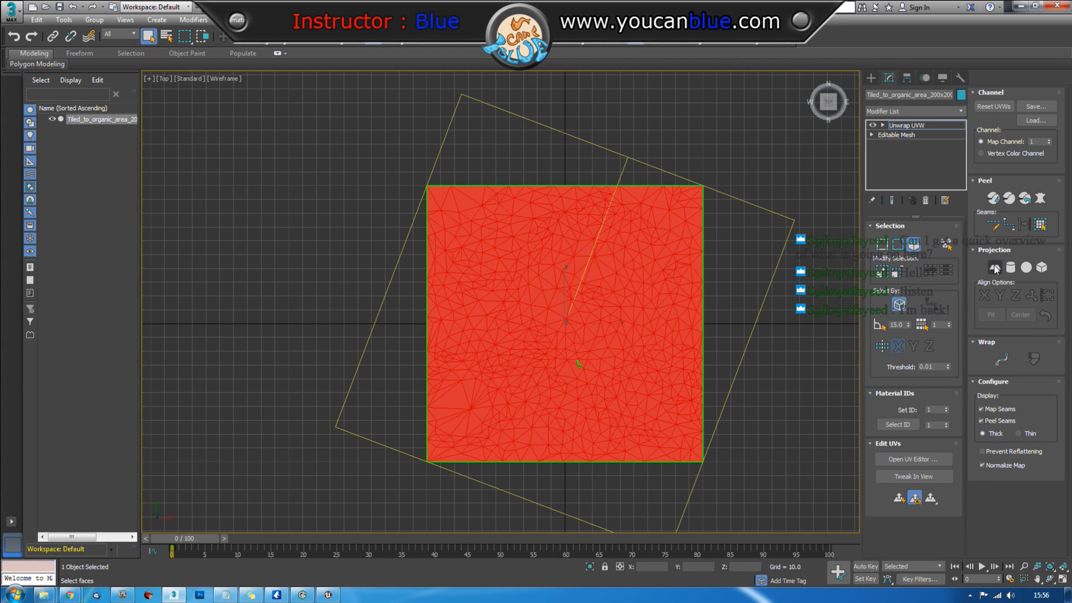
left_click(995, 268)
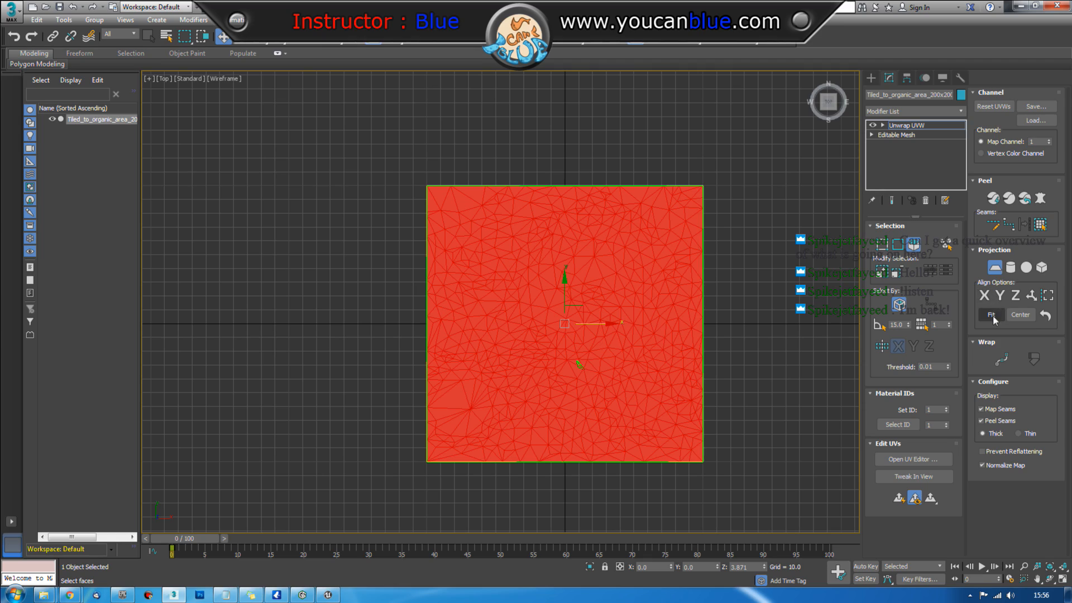
left_click(995, 267)
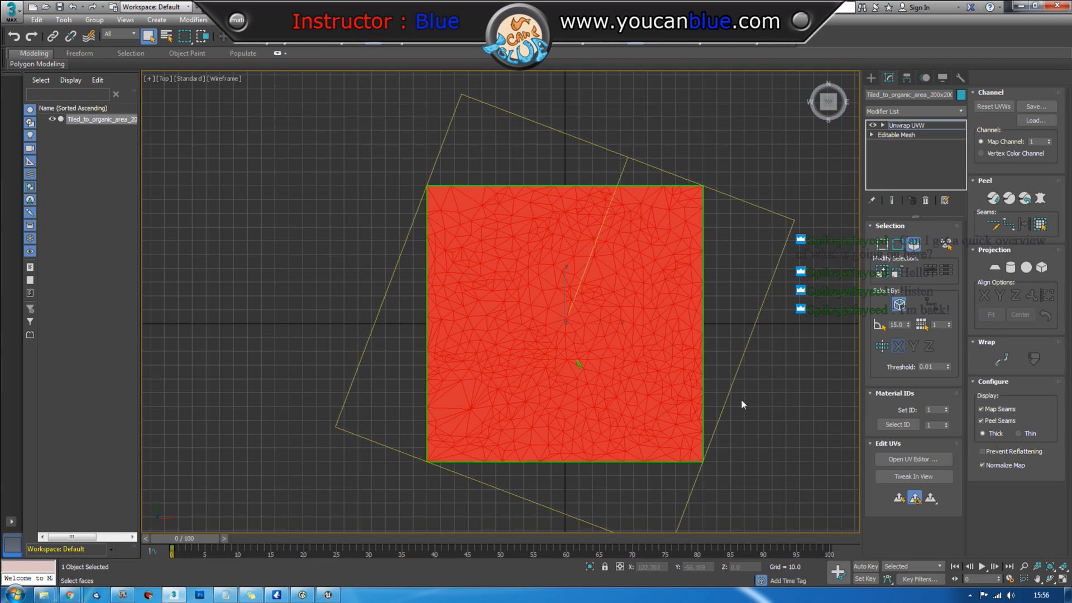
Step: Convert the ground mesh with its Unwrap UVW modifier to an Editable Poly
scroll(726, 393, "down", 3)
middle_click_drag(711, 390, 653, 427, "alt")
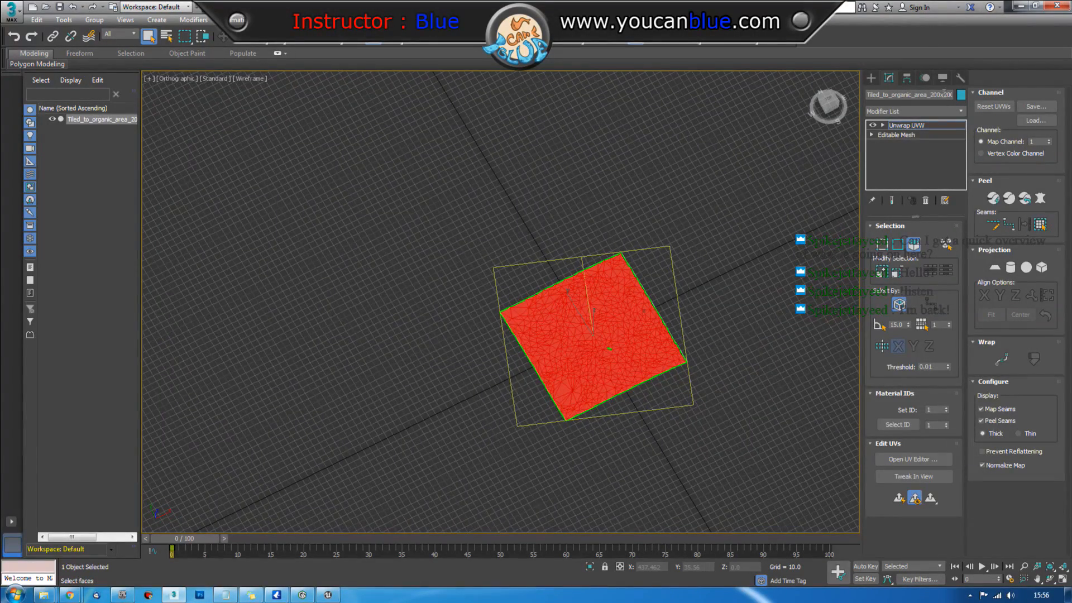
left_click(950, 111)
left_click(950, 112)
left_click(948, 111)
left_click(948, 110)
right_click(636, 348)
mouse_move(670, 465)
left_click(776, 475)
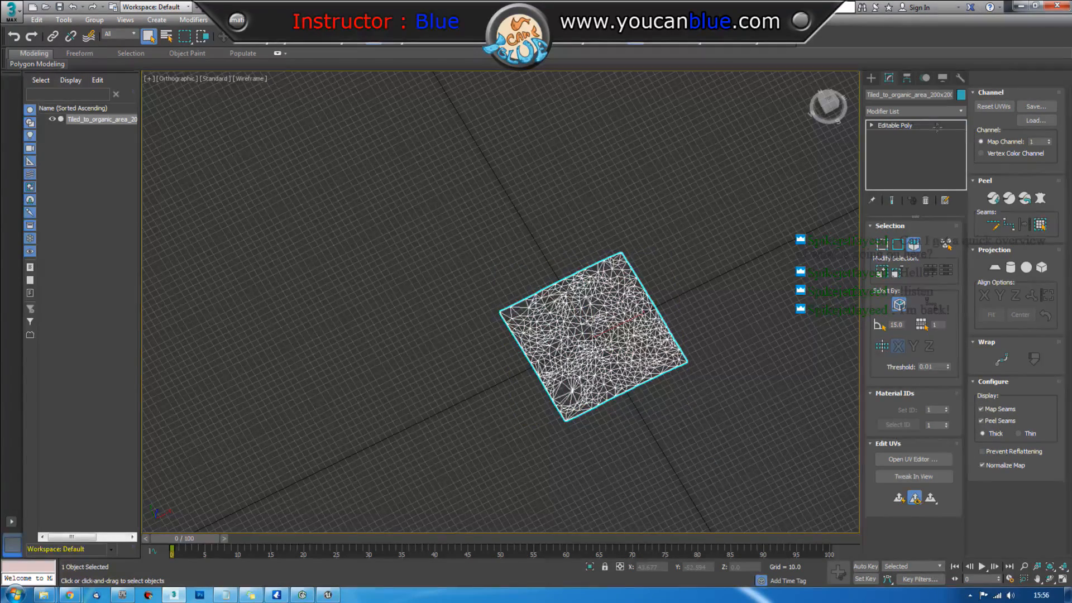
Step: Add an XForm modifier to the ground mesh and collapse it back into an Editable Poly
left_click(941, 114)
left_click_drag(964, 188, 964, 492)
left_click(894, 568)
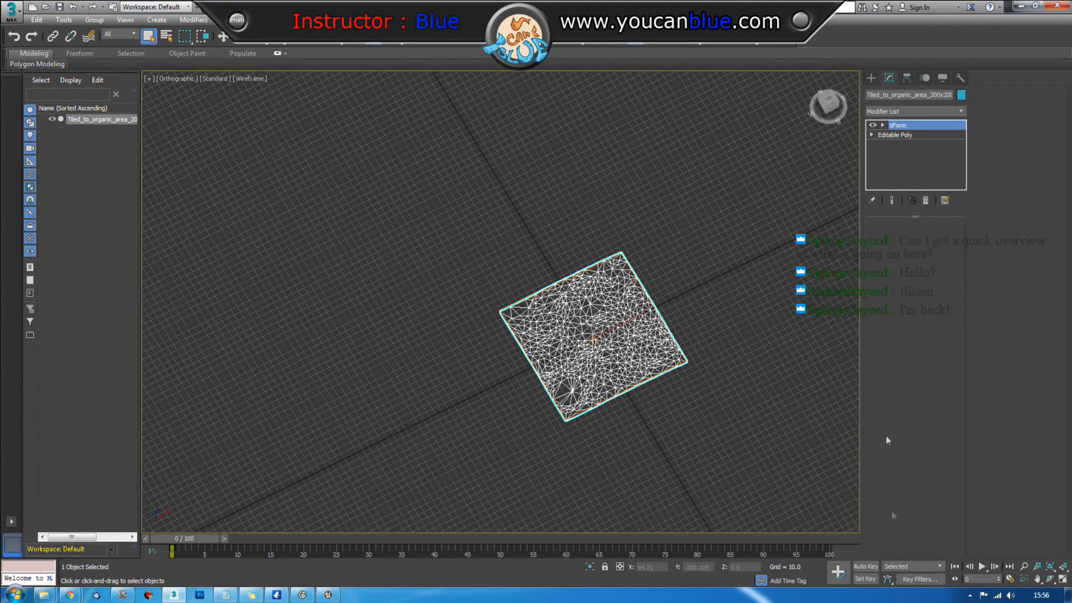
right_click(614, 320)
mouse_move(642, 444)
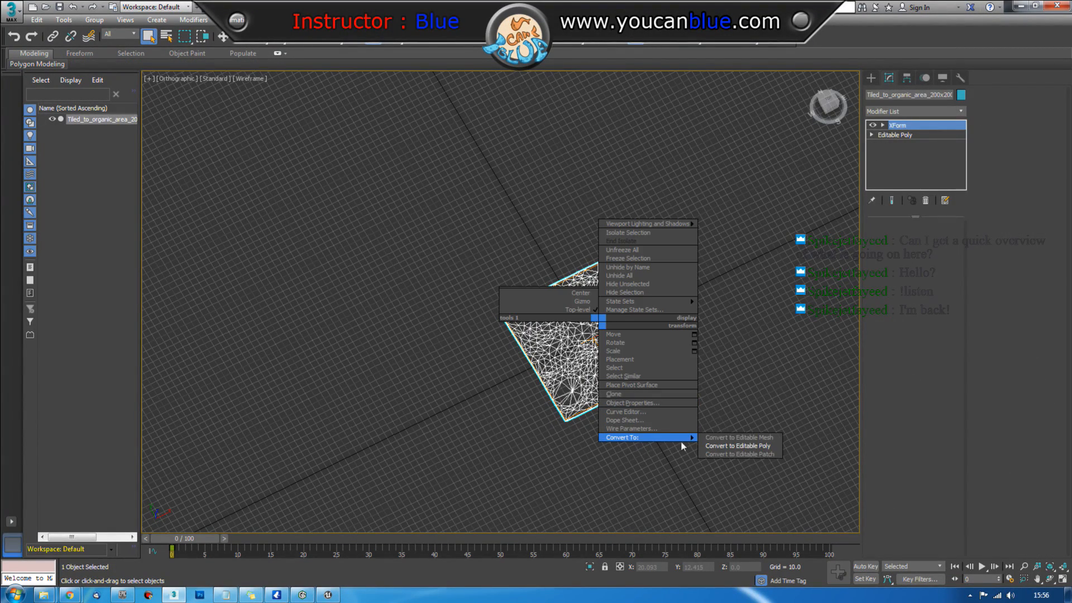
left_click(721, 449)
middle_click_drag(717, 333, 724, 306, "alt")
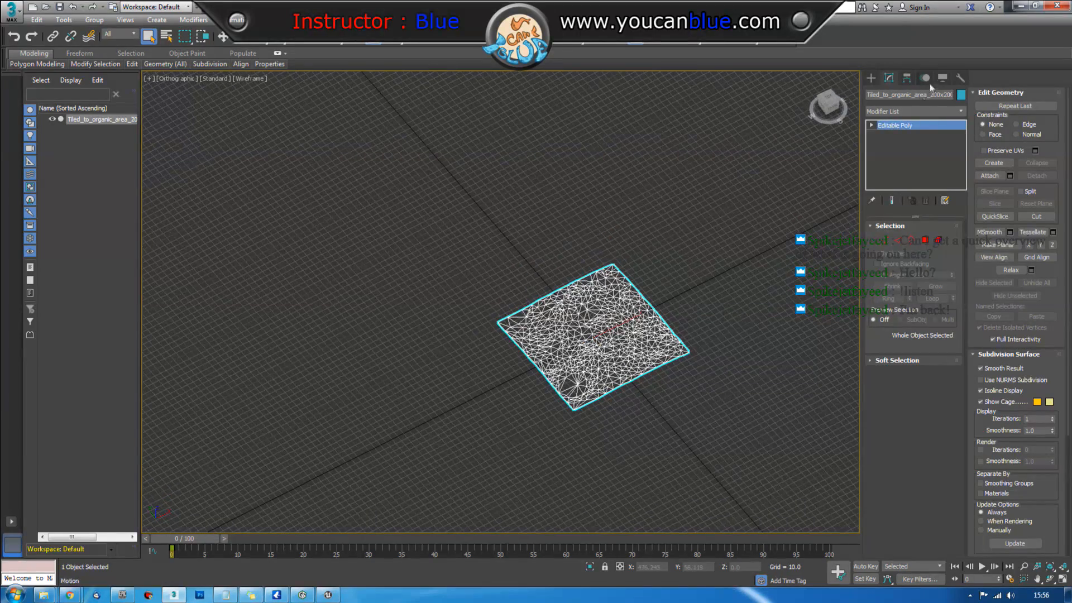
Step: Add a UVW Map modifier to the Editable Poly ground mesh
left_click(938, 111)
key("u")
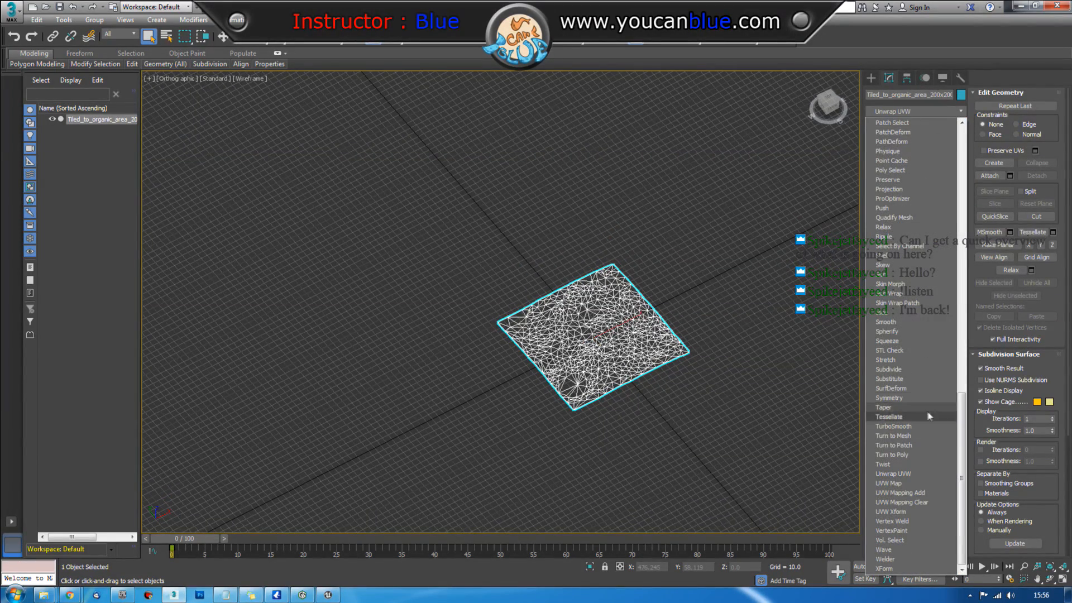
left_click(890, 483)
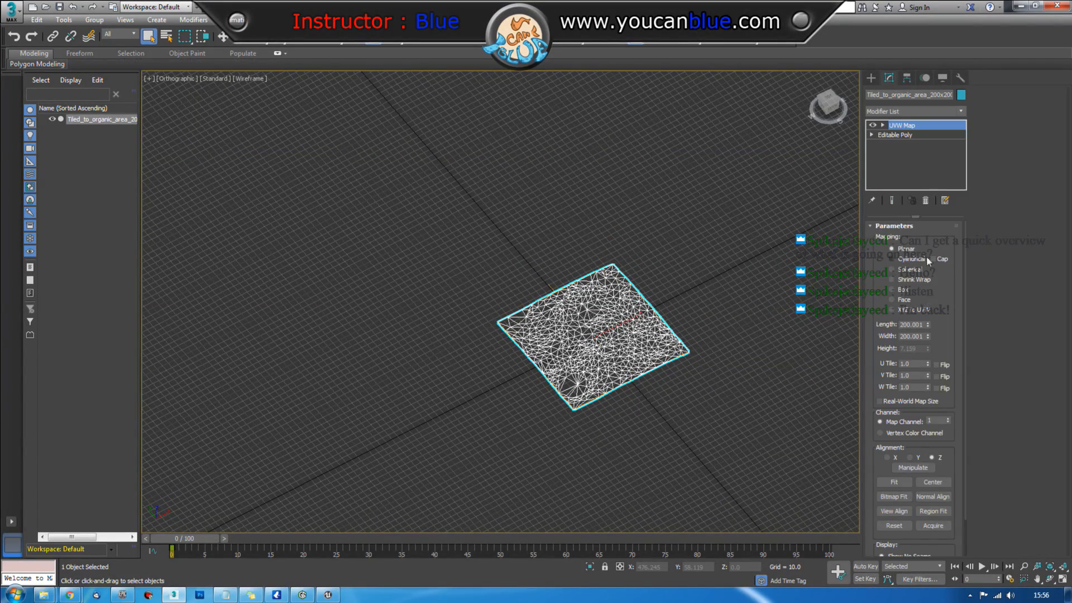
Step: Show the ground mesh in shaded display and collapse its UVW Map modifier into an Editable Poly
middle_click_drag(719, 341, 722, 322, "alt")
key("F3")
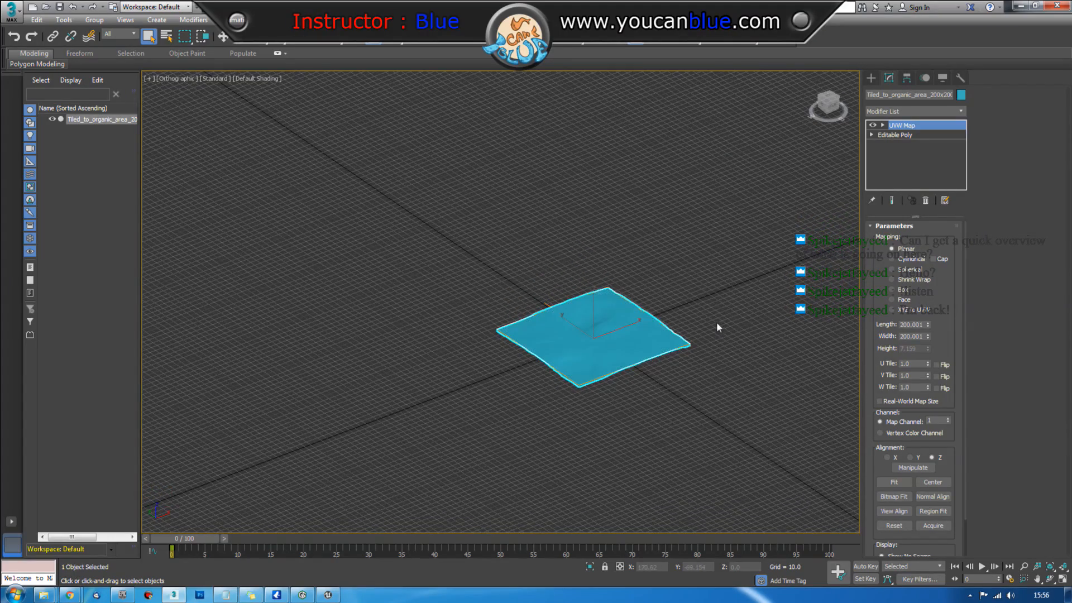
scroll(709, 336, "up", 5)
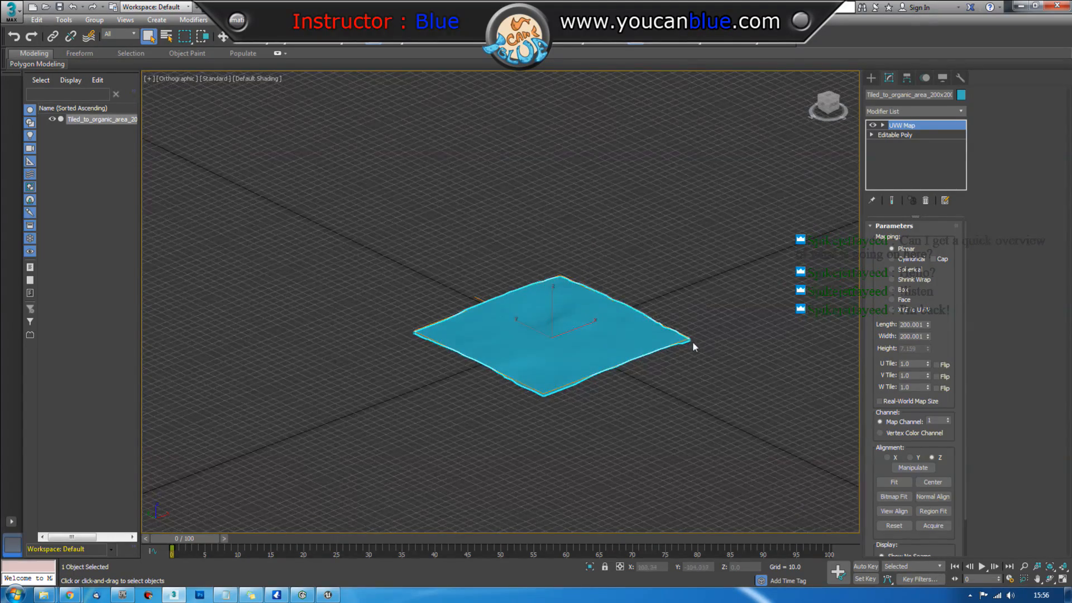
right_click(506, 319)
mouse_move(598, 438)
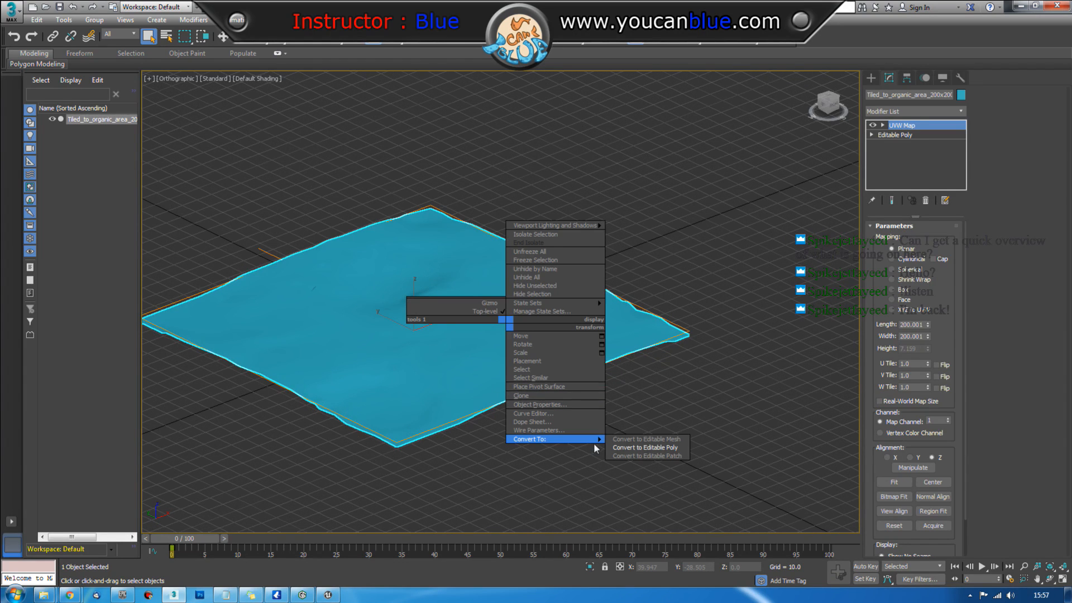
left_click(646, 447)
middle_click_drag(506, 400, 635, 402)
Step: Export the selected ground mesh as the FBX file tiled_to_organic_area_200x2002 in the test exports folder
left_click(11, 11)
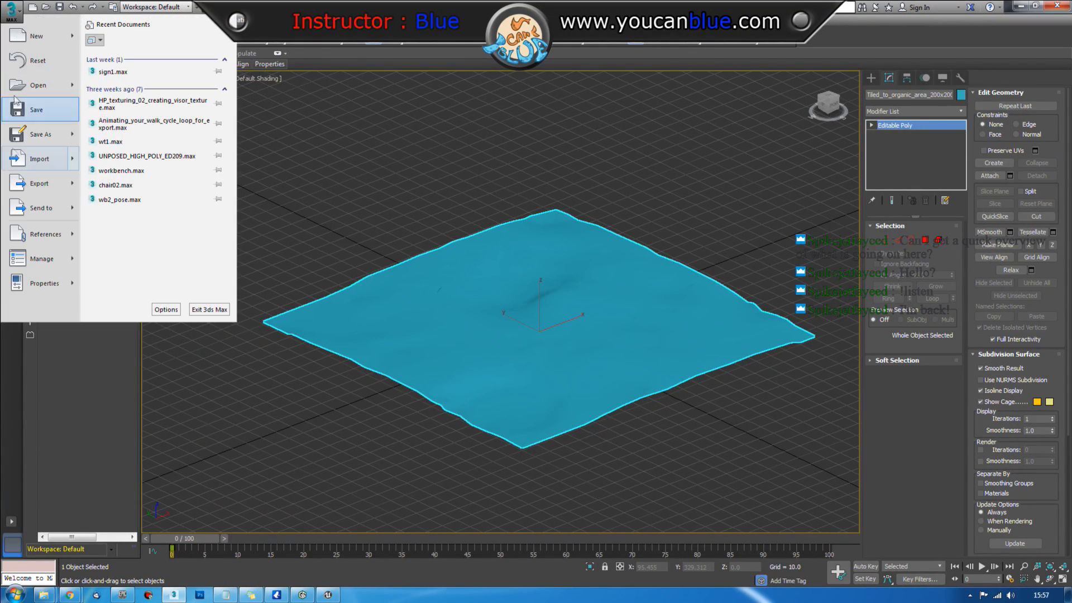
mouse_move(39, 183)
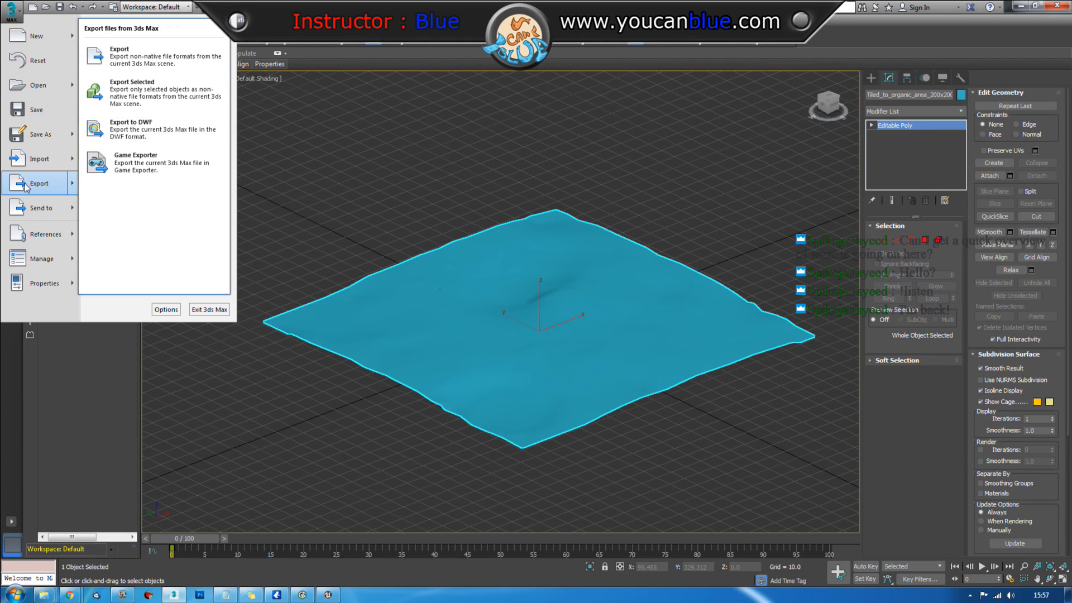
left_click(125, 107)
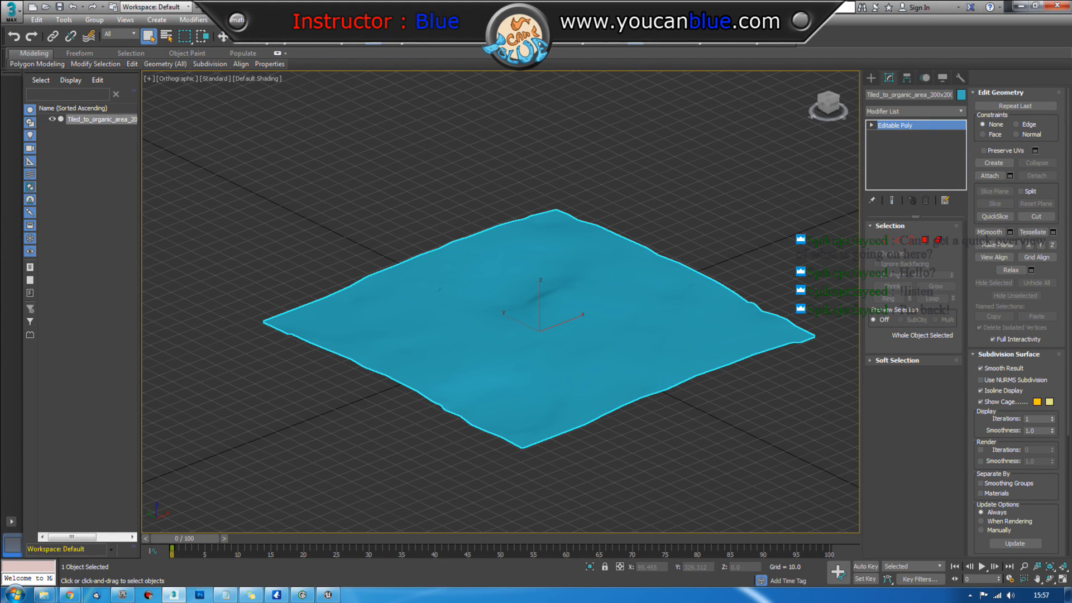
left_click_drag(1071, 134, 346, 67)
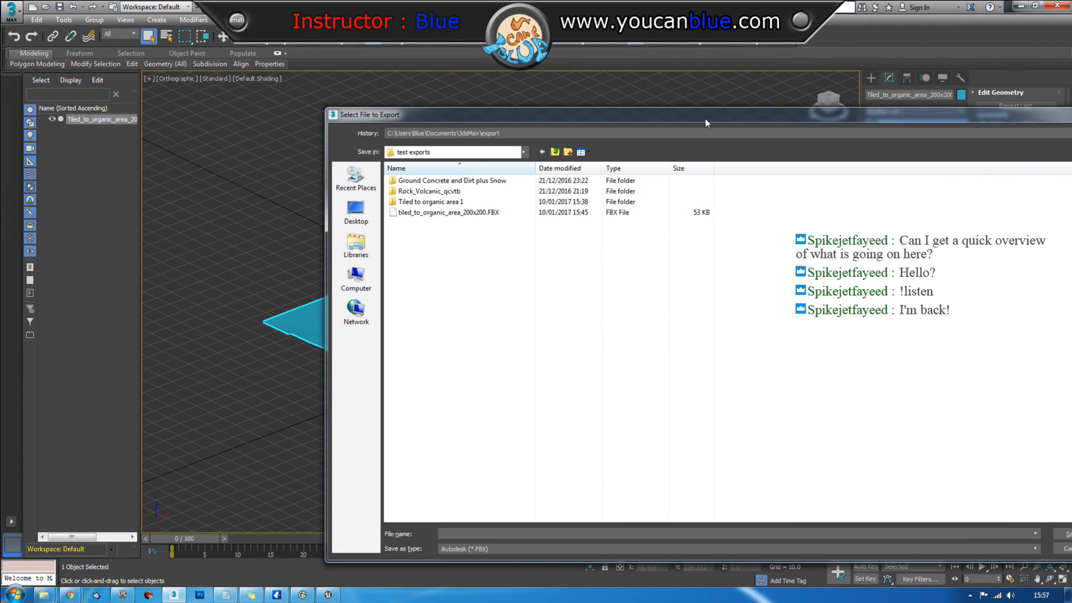
left_click_drag(705, 117, 471, 96)
left_click(218, 192)
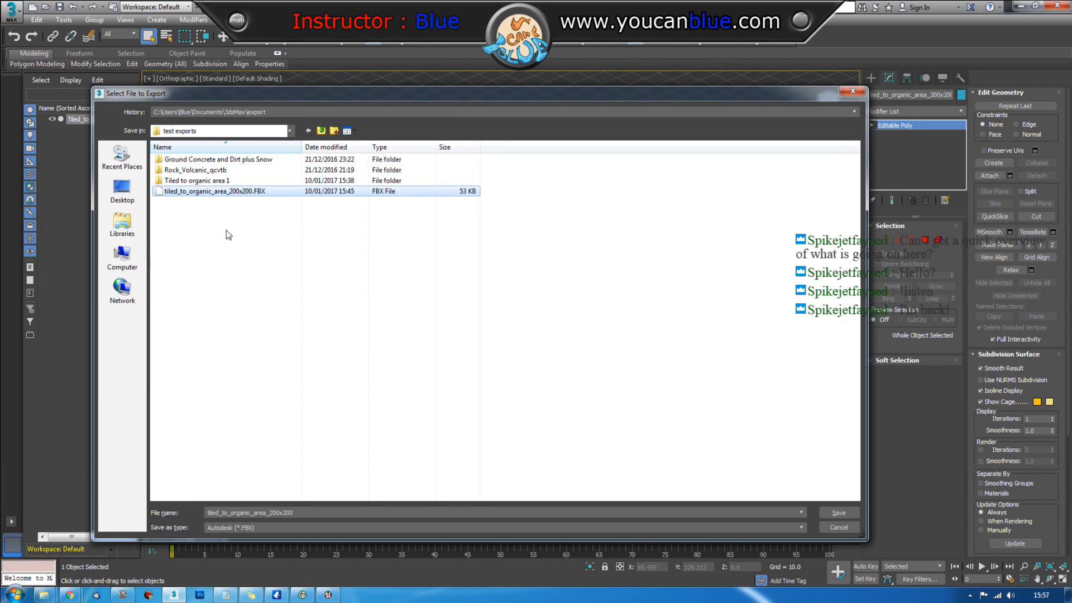
double_click(287, 513)
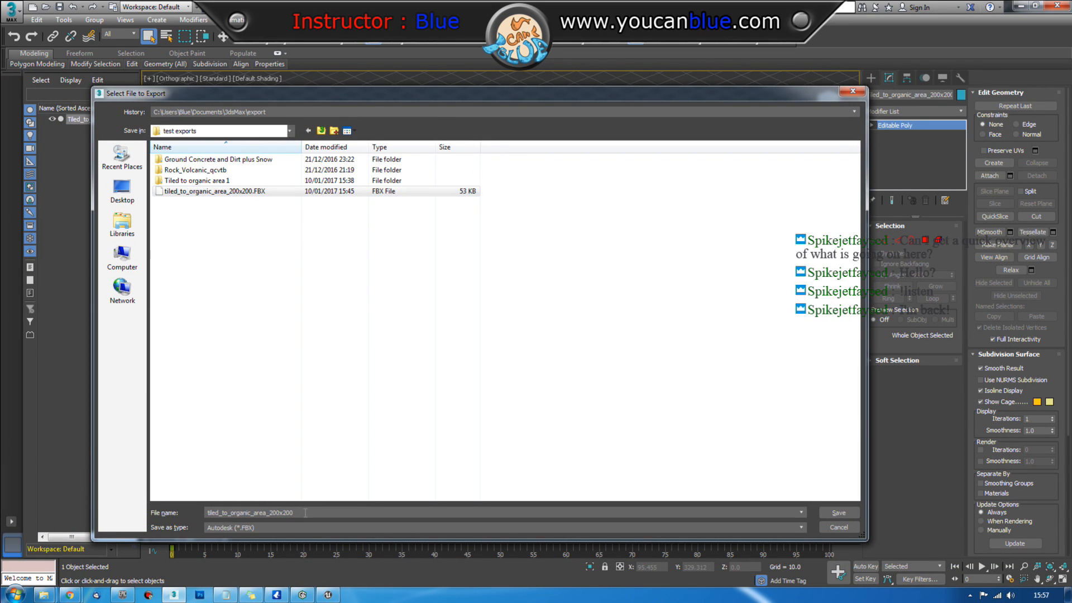
left_click(834, 512)
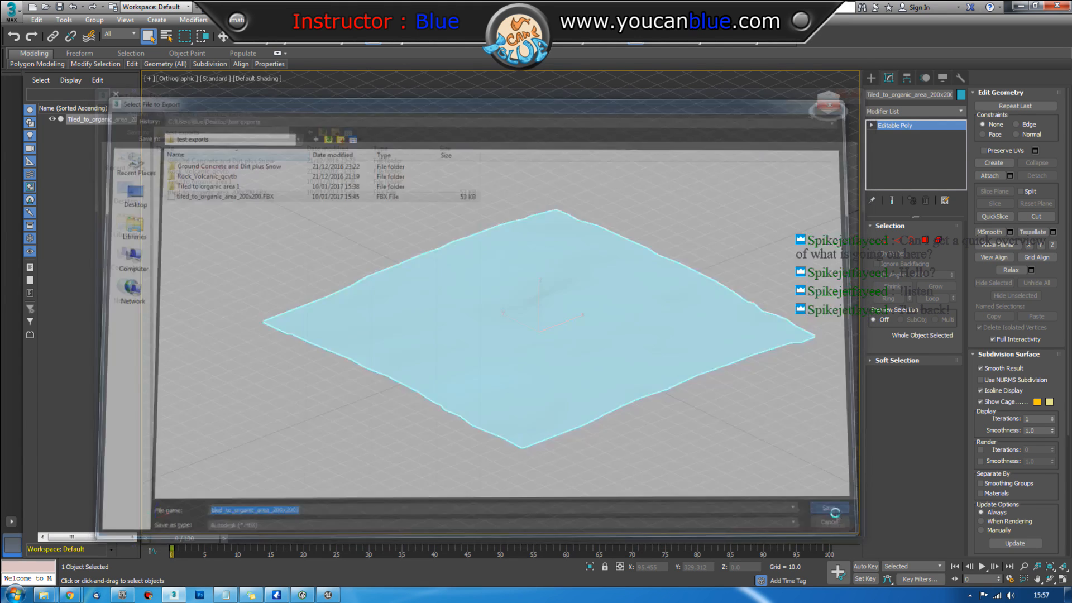
left_click(622, 445)
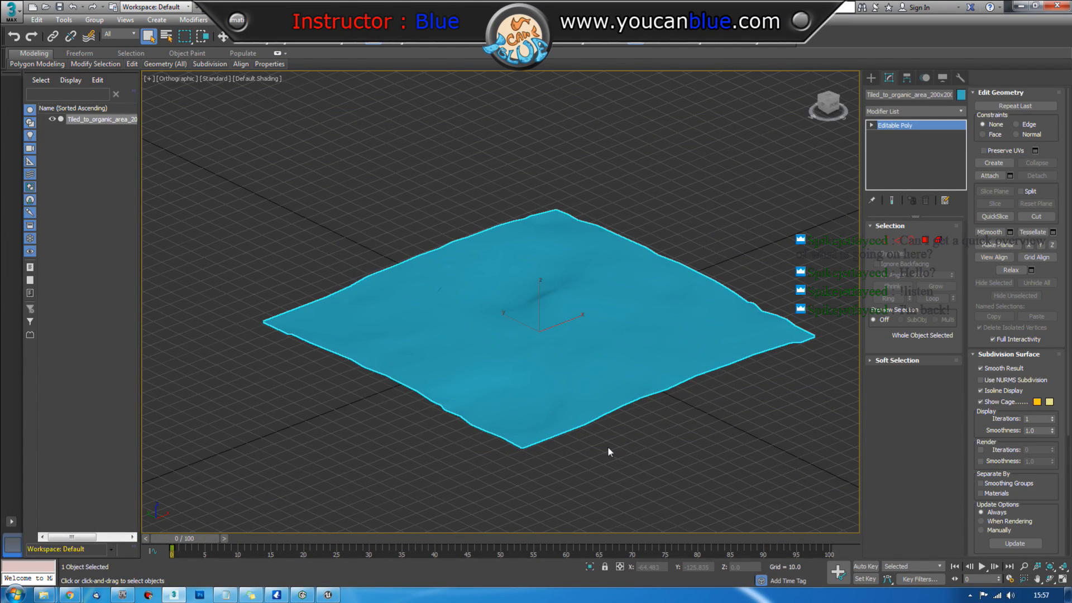
Step: Switch to Unreal Editor and import tiled_to_organic_area_200x2002 into the surface2 folder with the existing FBX import options
left_click(1018, 7)
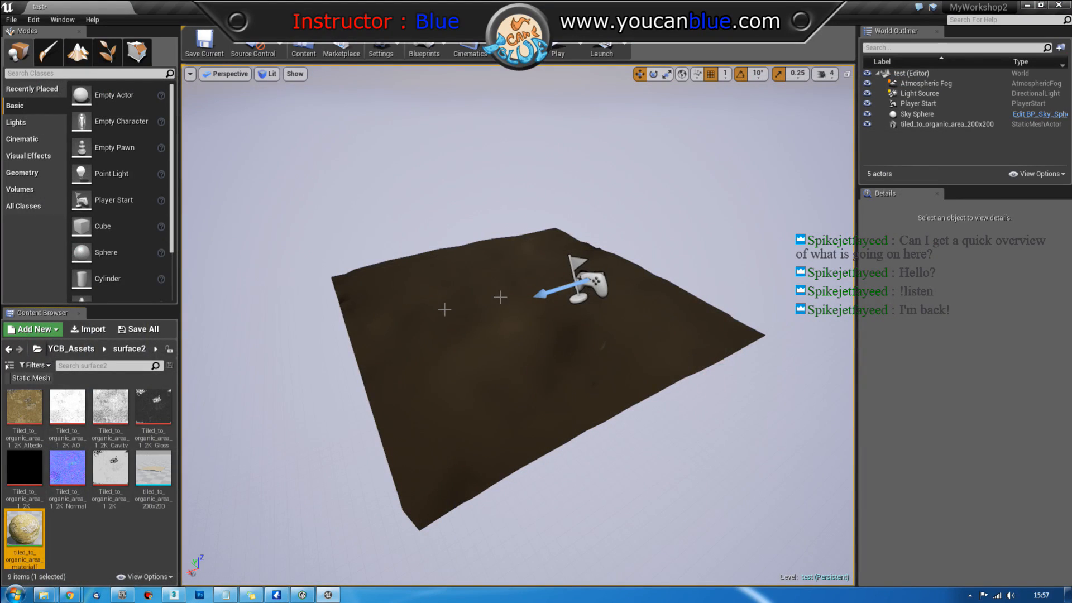
left_click(57, 522)
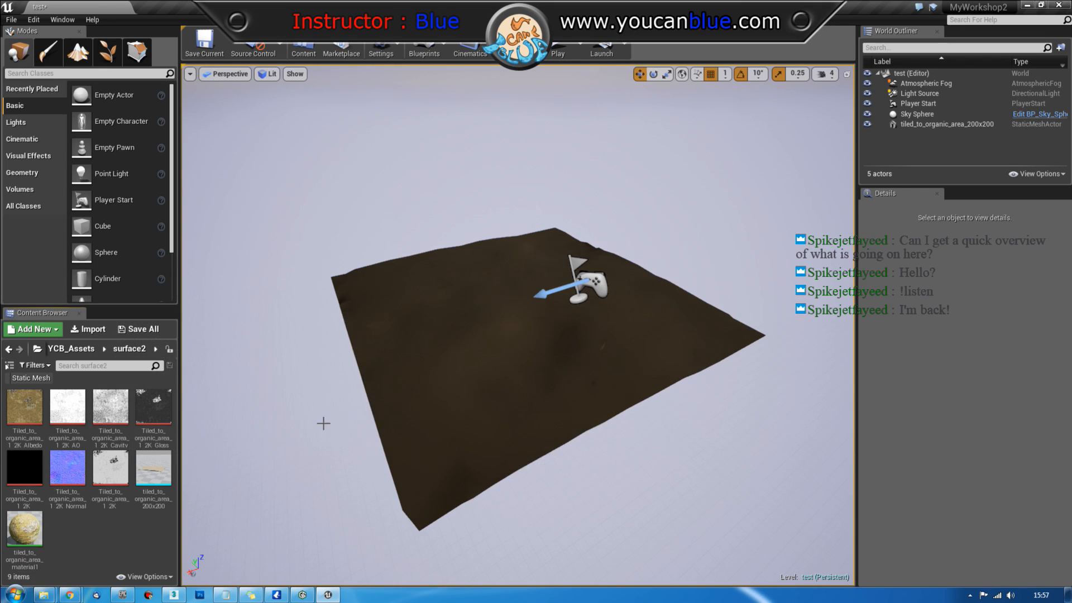
scroll(323, 423, "down", 2)
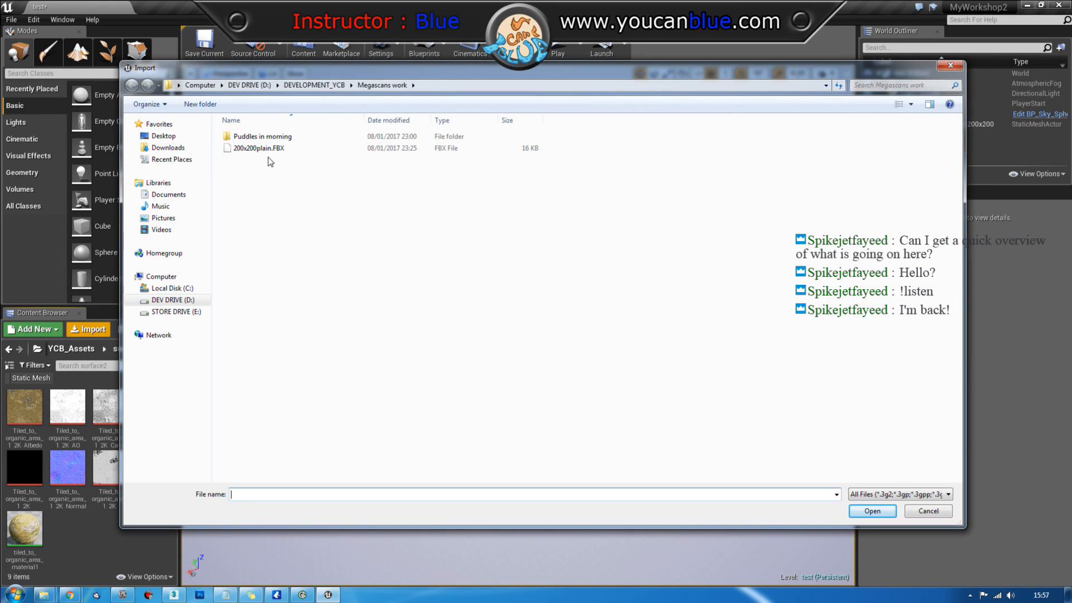
left_click_drag(389, 72, 1071, 192)
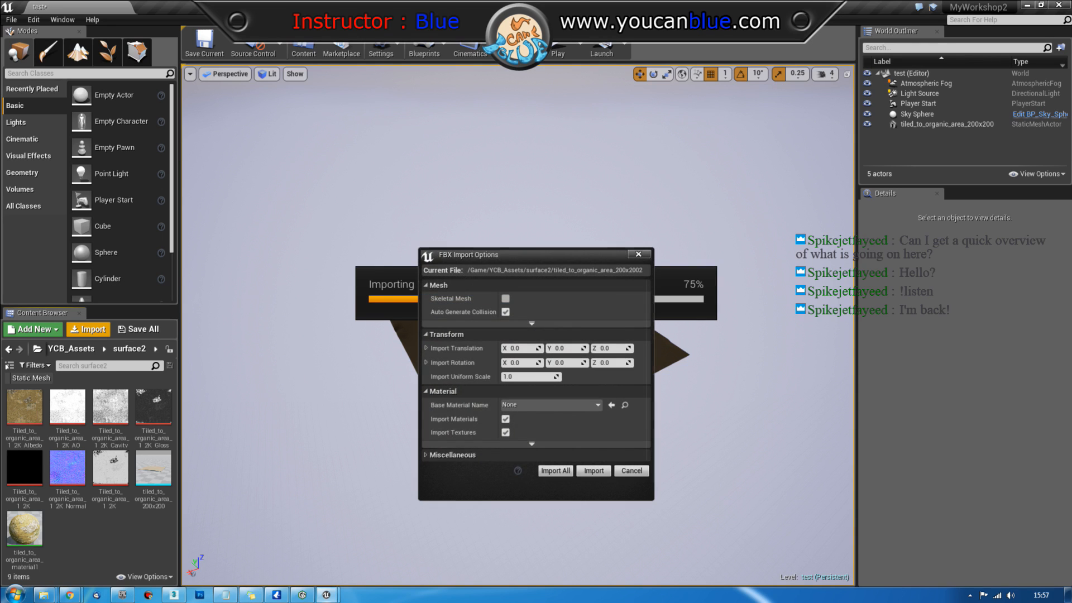
left_click(554, 473)
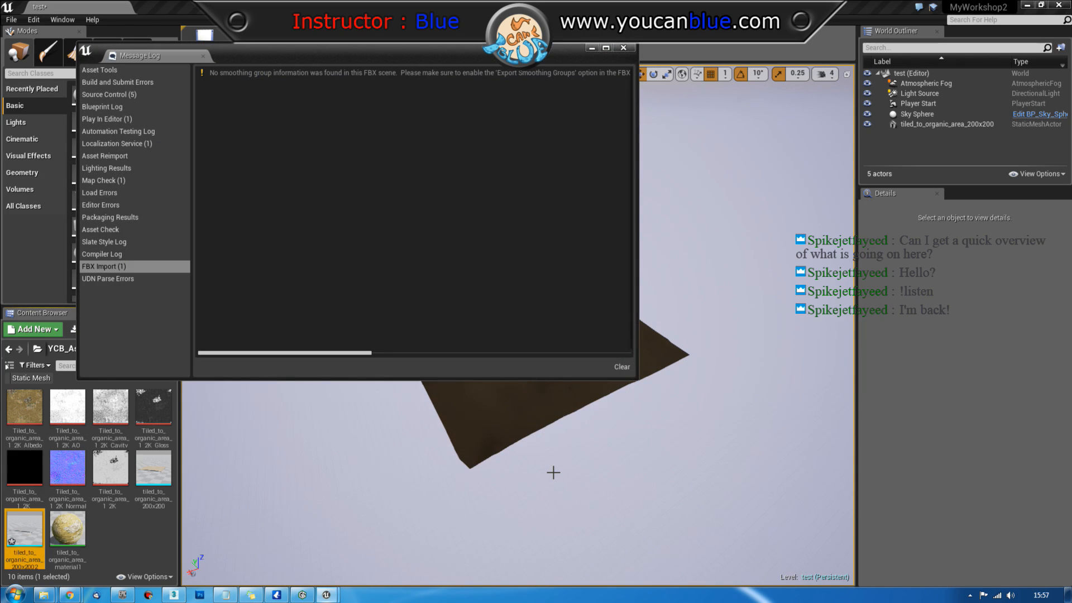
left_click(623, 48)
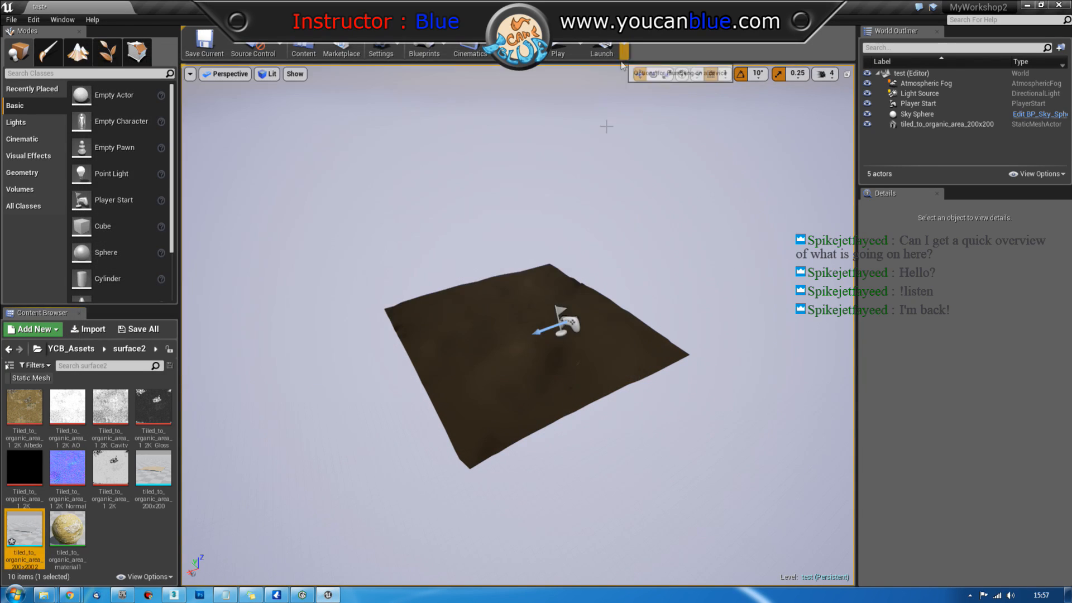
Step: Delete the old ground mesh from the level
left_click(502, 330)
key("Delete")
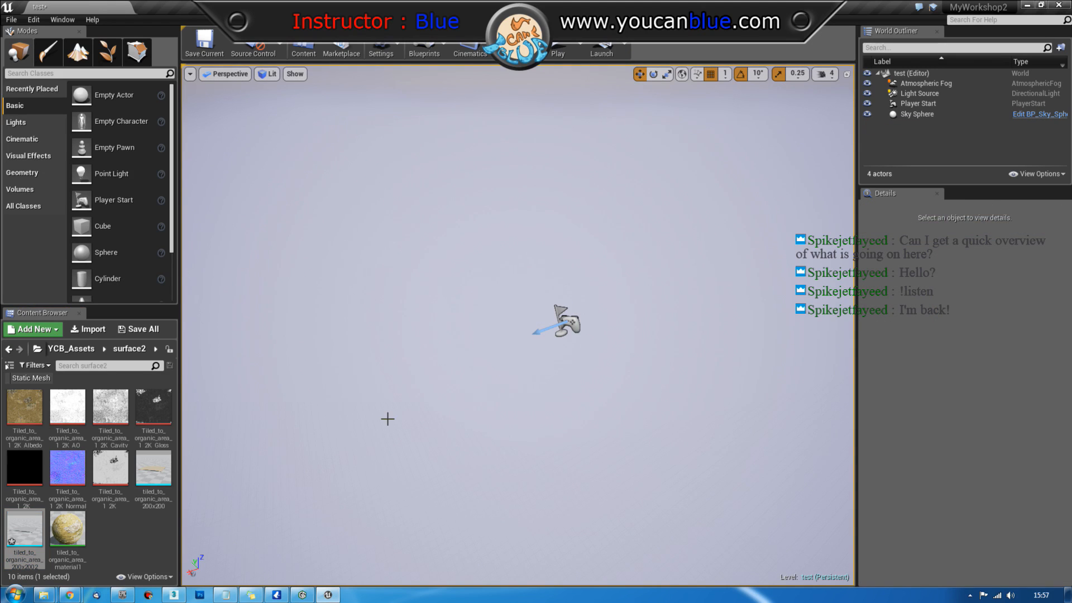
Step: Open the tiled_to_organic_area_200x2002 mesh and assign tiled_to_organic_area_material1 to its Element 0 material slot
double_click(31, 521)
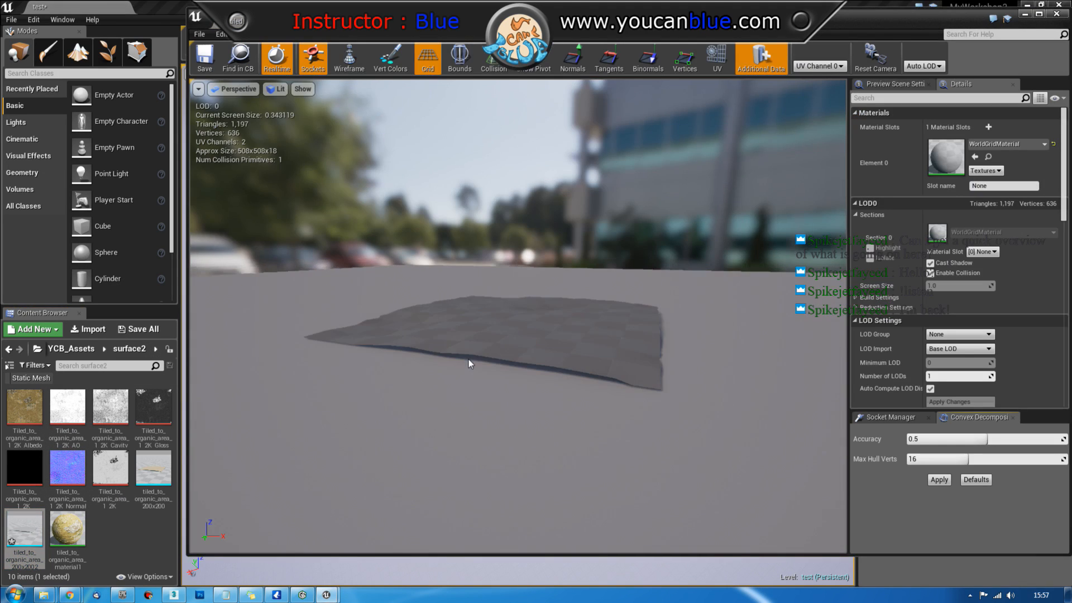
mouse_move(465, 331)
middle_mouse_down()
mouse_move(468, 385)
mouse_move(472, 332)
middle_mouse_up()
left_click_drag(471, 332, 475, 296)
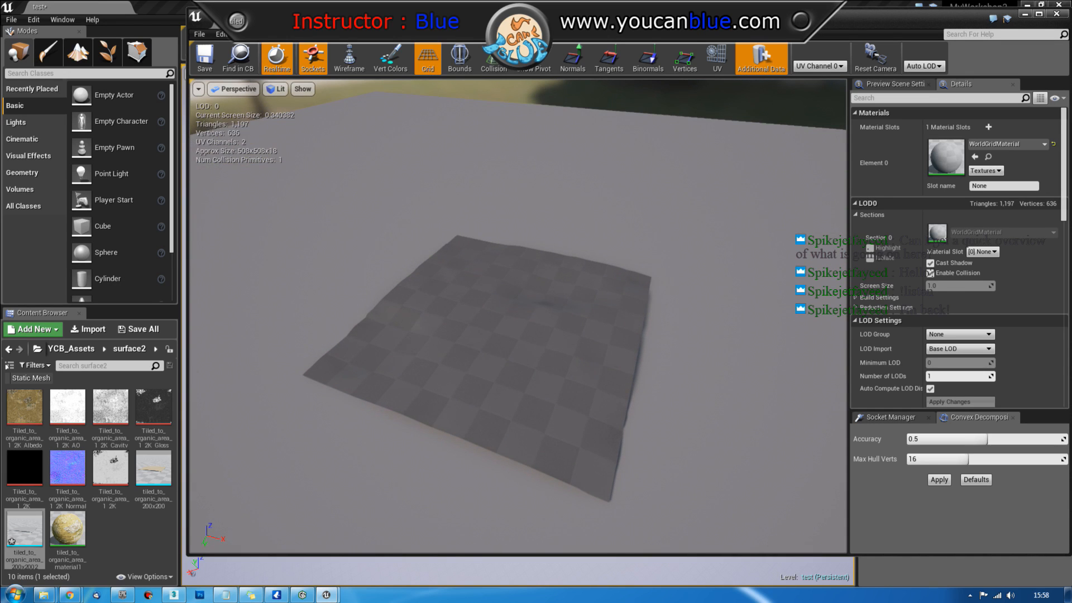
left_click_drag(67, 528, 922, 176)
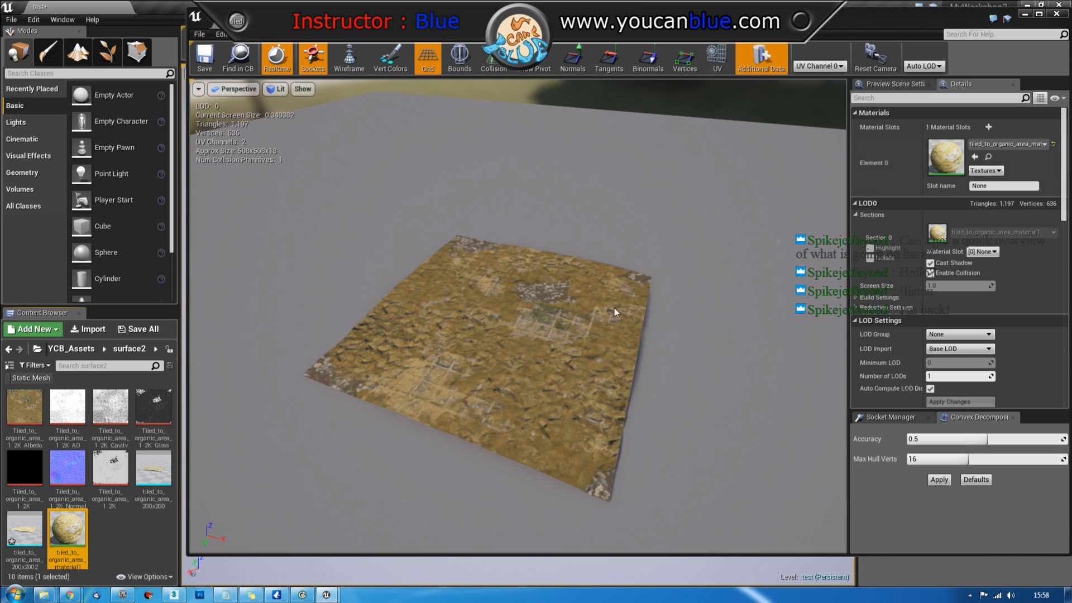
Step: Inspect how the material maps across the ground mesh, both close up and as a whole
mouse_move(322, 399)
left_mouse_down()
mouse_move(326, 452)
mouse_move(328, 402)
left_mouse_up()
scroll(318, 400, "up", 6)
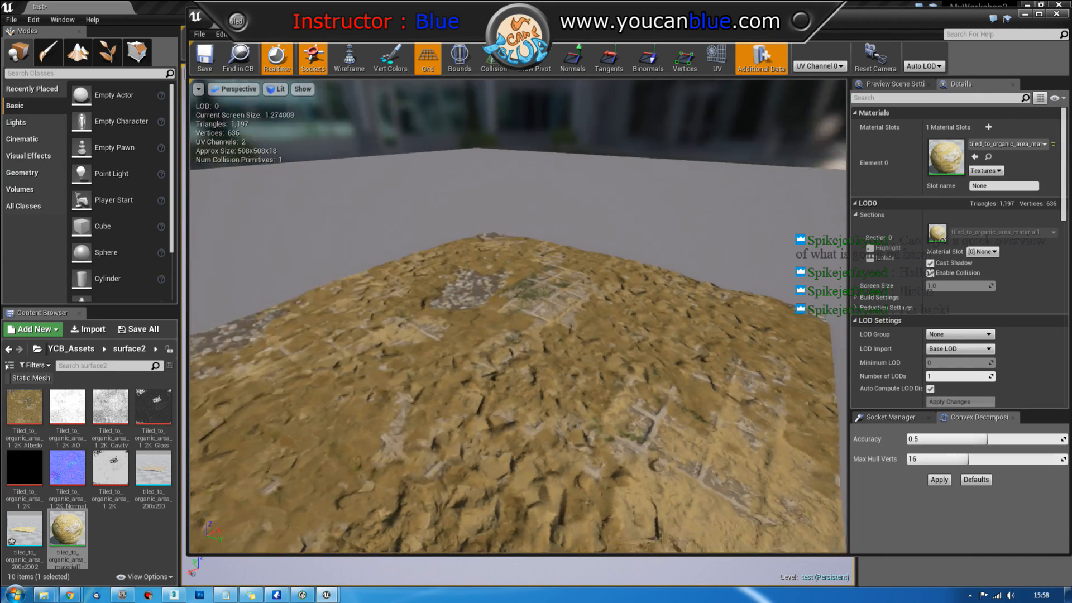
mouse_move(312, 400)
left_mouse_down()
mouse_move(475, 388)
mouse_move(330, 397)
left_mouse_up()
scroll(319, 401, "up", 5)
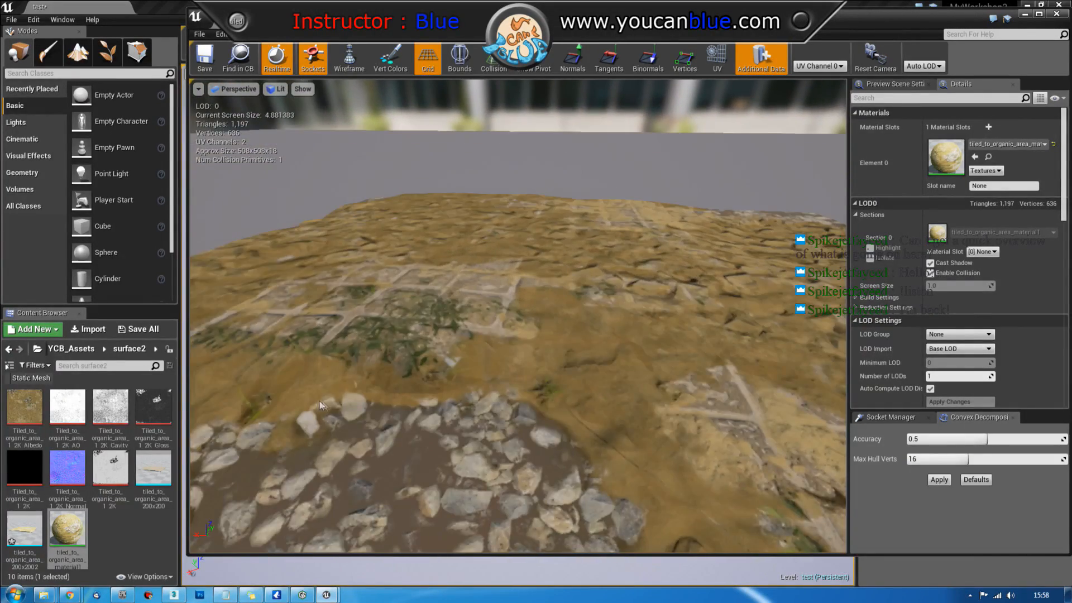
middle_click_drag(319, 401, 318, 441)
scroll(332, 404, "down", 5)
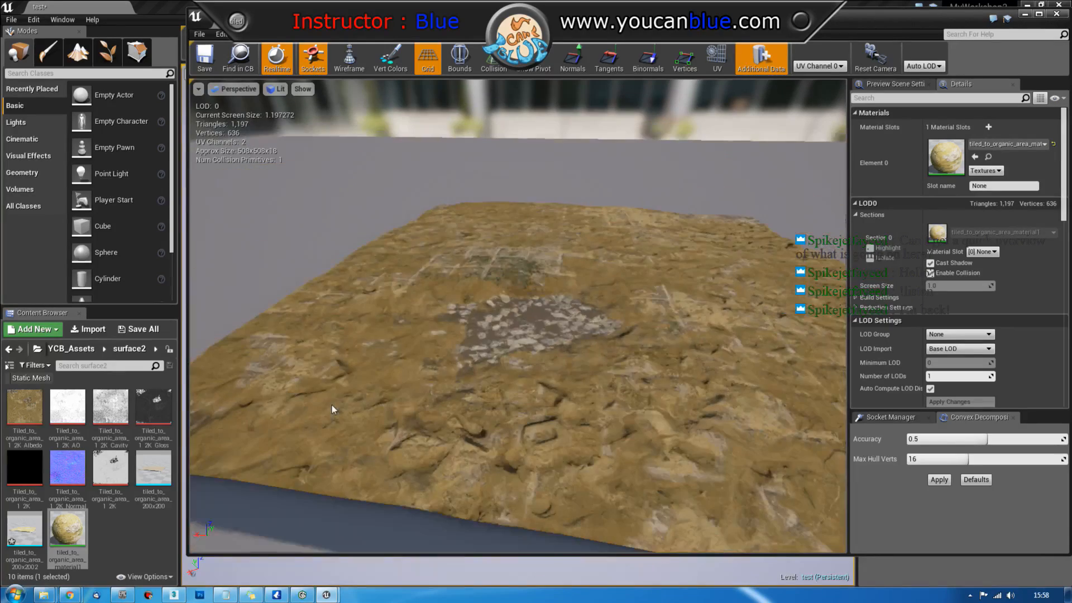
Step: Open tiled_to_organic_area_material1 and delete the two Texture Sample nodes feeding Metallic and Specular
double_click(53, 535)
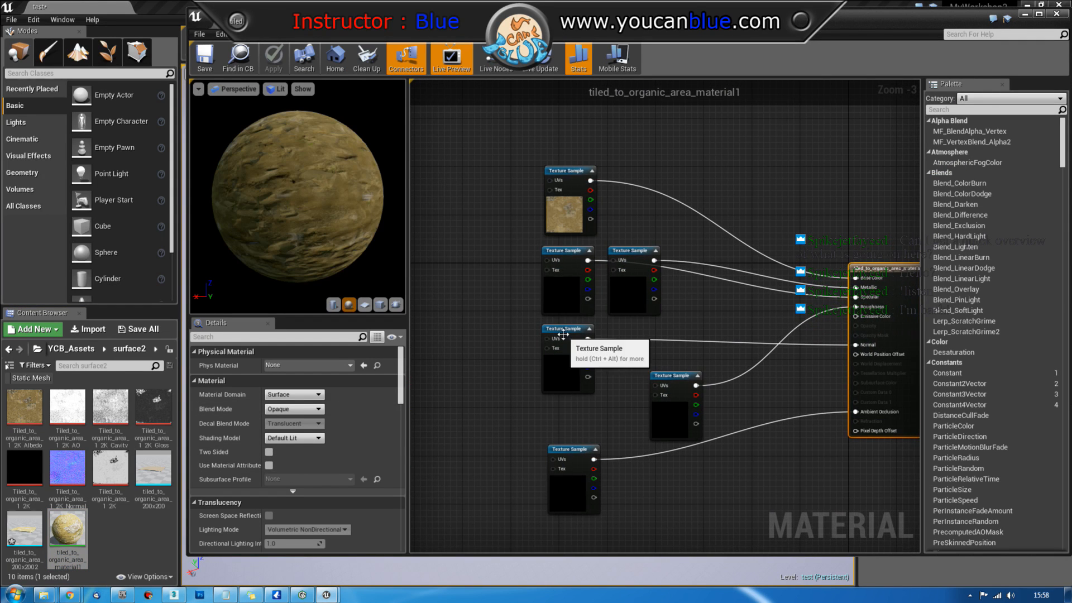
left_click_drag(497, 283, 674, 288)
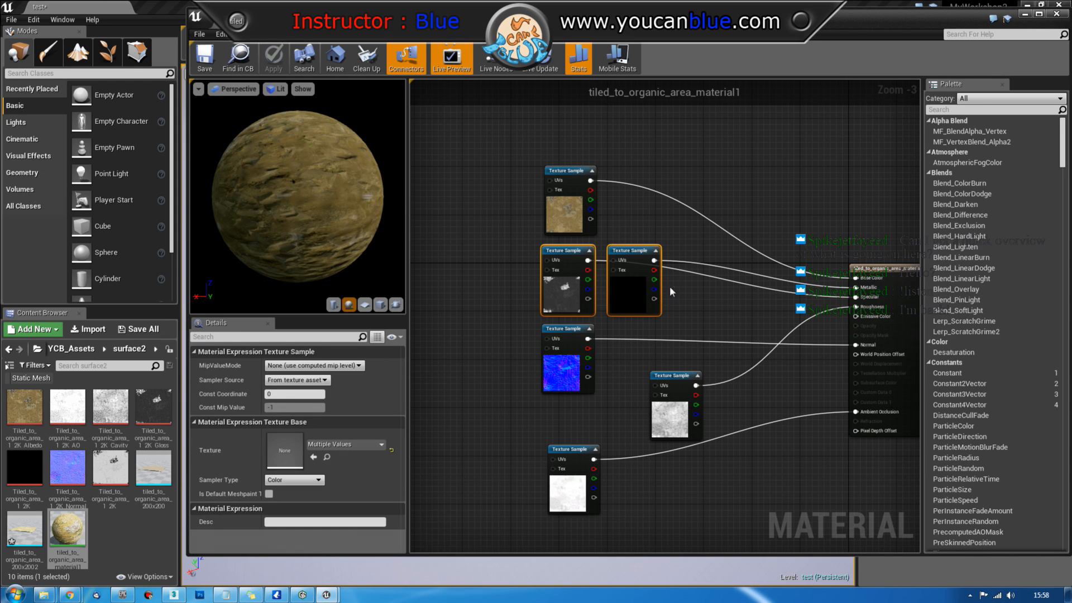
left_click(676, 289)
left_click(638, 290)
key("Delete")
left_click(565, 295)
key("Delete")
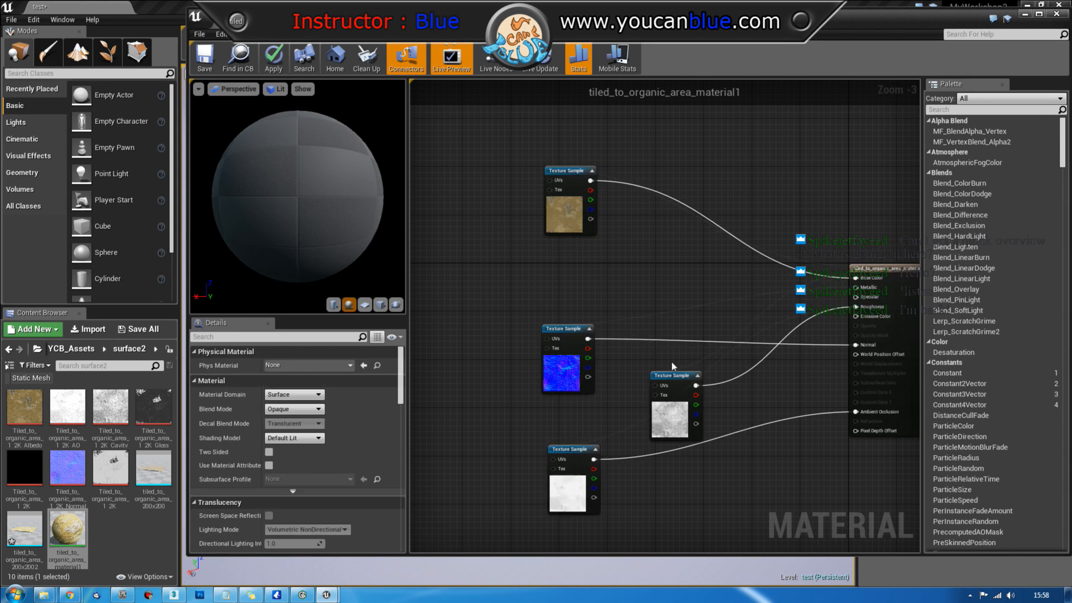
Step: Reposition the Texture Sample feeding Roughness and insert a OneMinus node between it and the Roughness input
left_click_drag(678, 378, 568, 256)
mouse_move(296, 196)
left_mouse_down()
mouse_move(372, 199)
mouse_move(312, 196)
left_mouse_up()
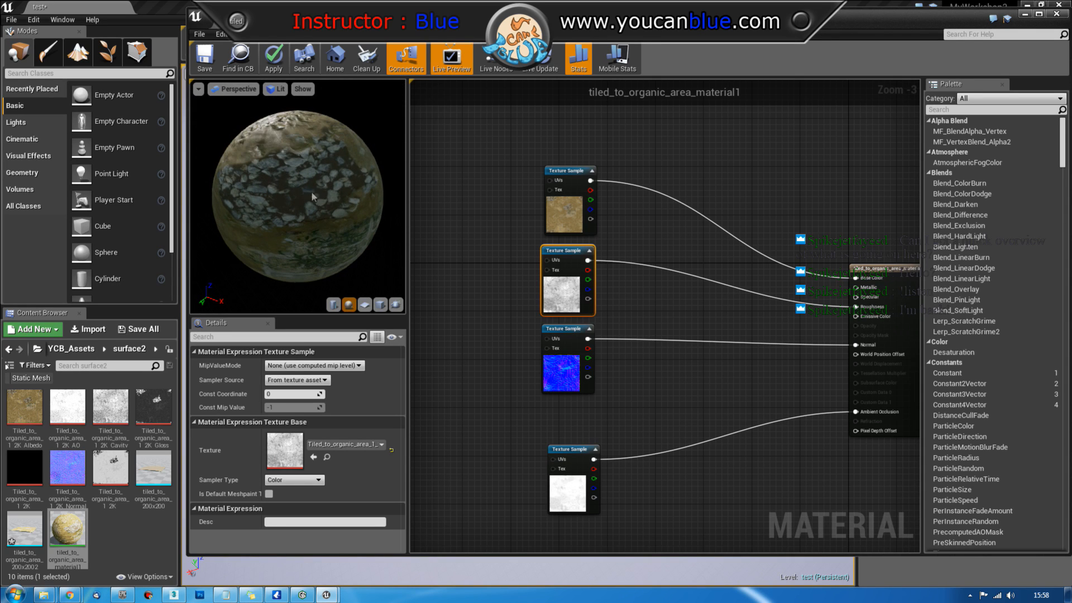
left_click_drag(568, 252, 460, 254)
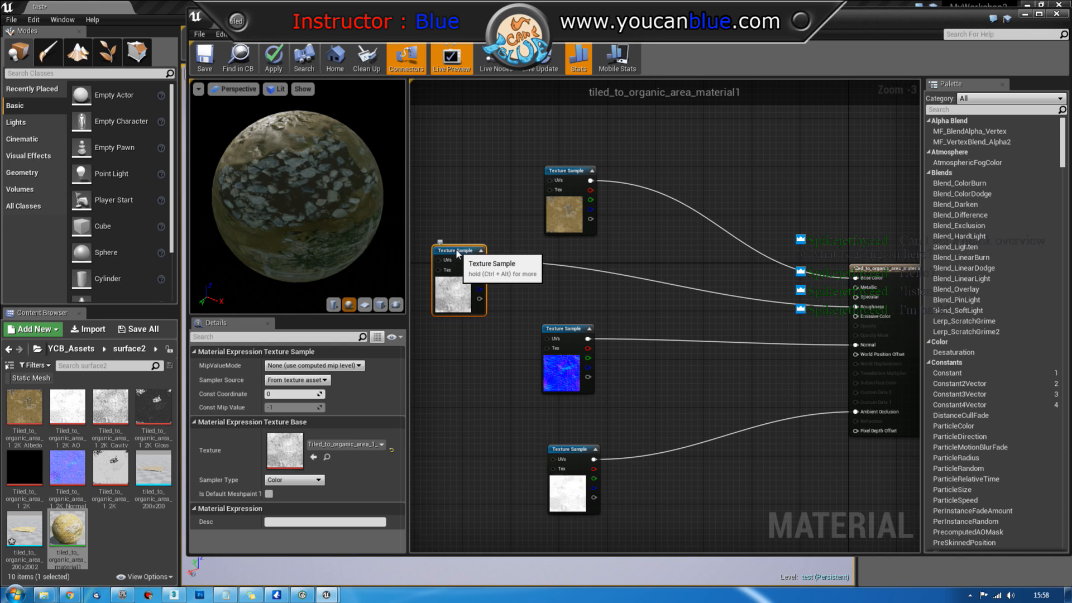
right_click(562, 304)
type("one min")
key("Return")
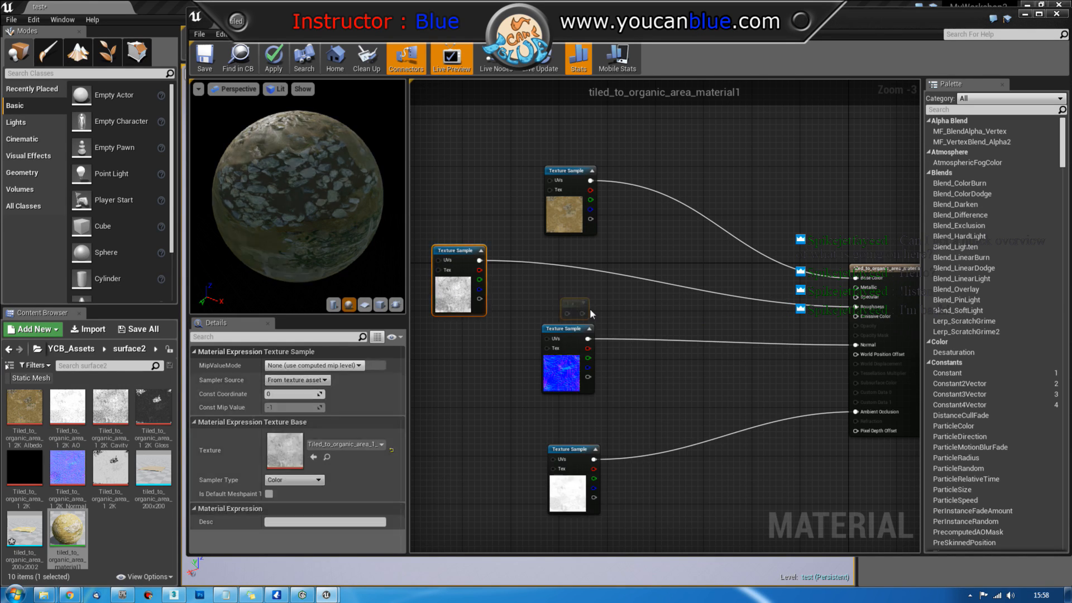
left_click_drag(567, 303, 855, 312)
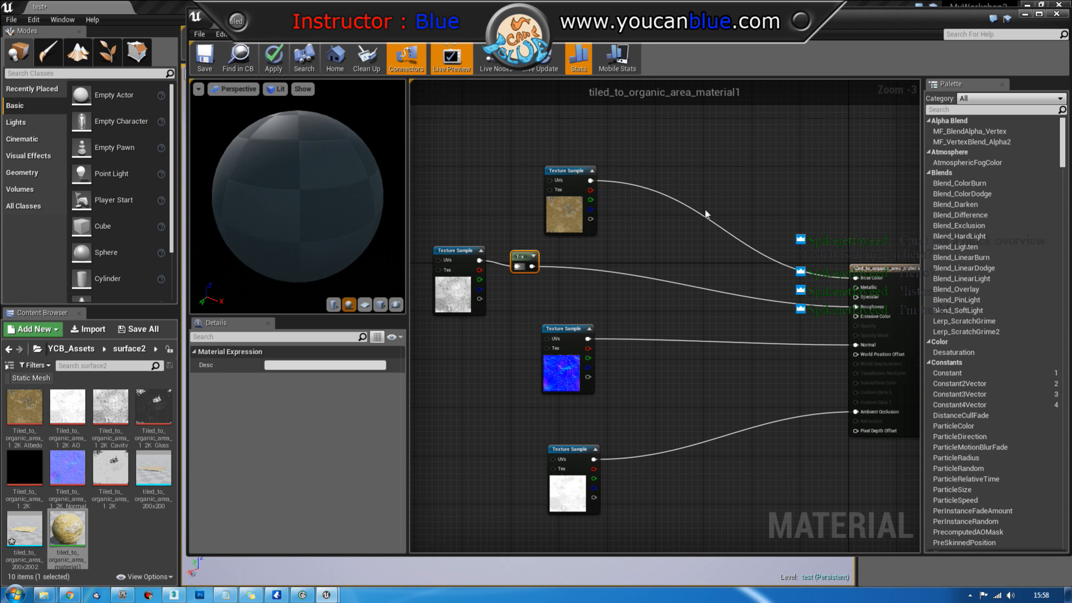
left_click_drag(285, 198, 307, 145)
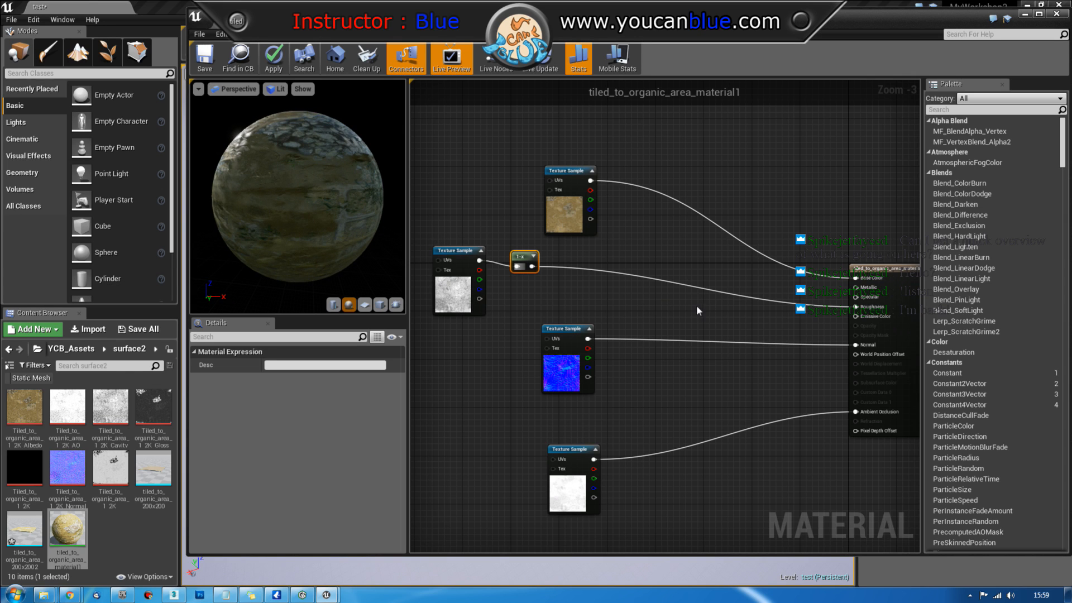
Step: Examine the Metalness texture at full size, and return to the material graph
left_click(24, 476)
double_click(24, 476)
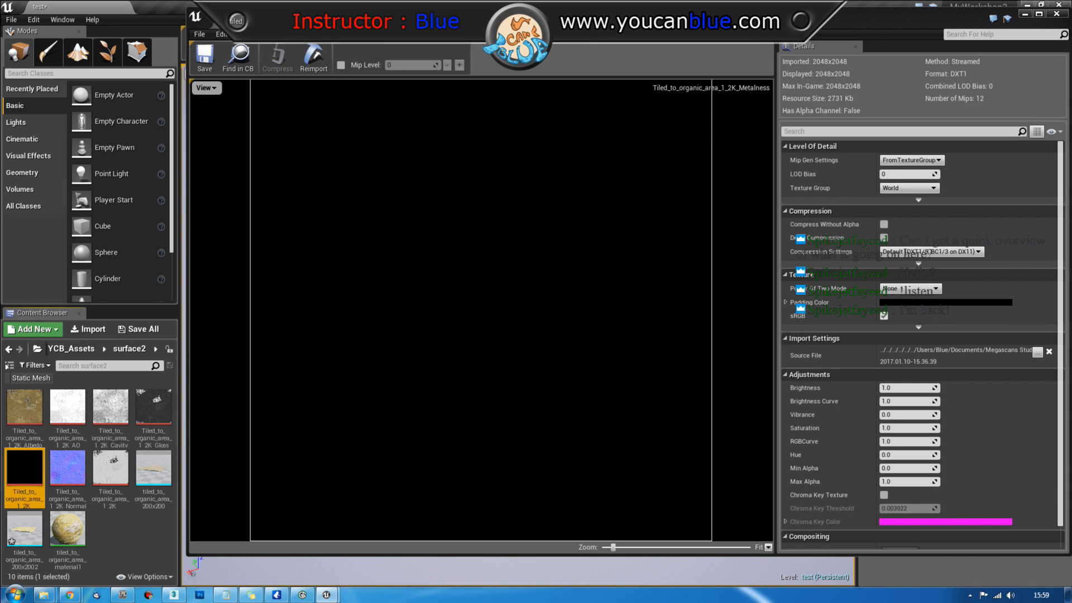
left_click(544, 21)
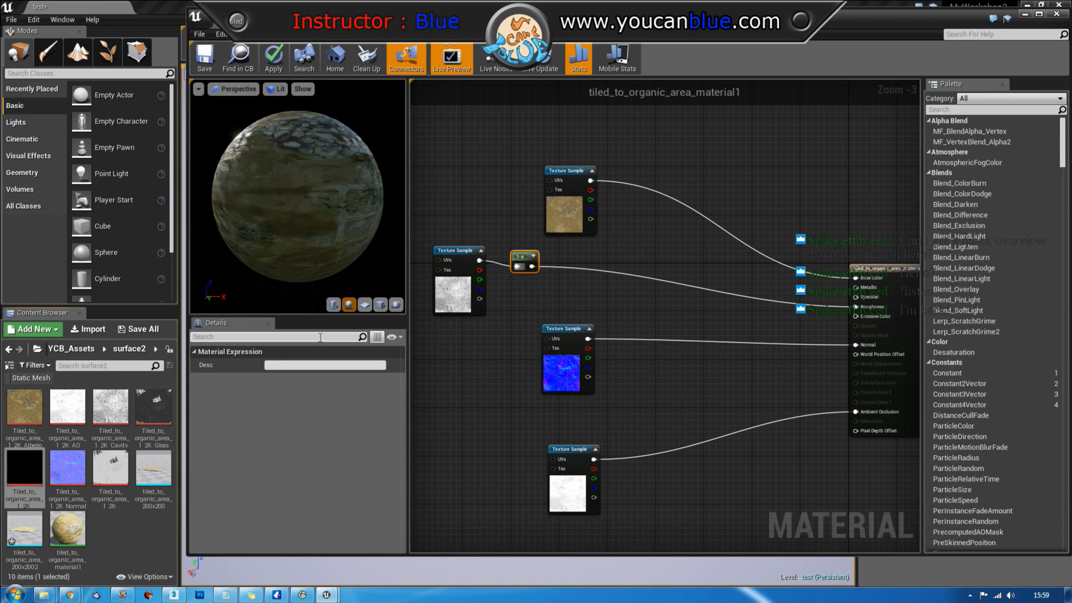
left_click(654, 212)
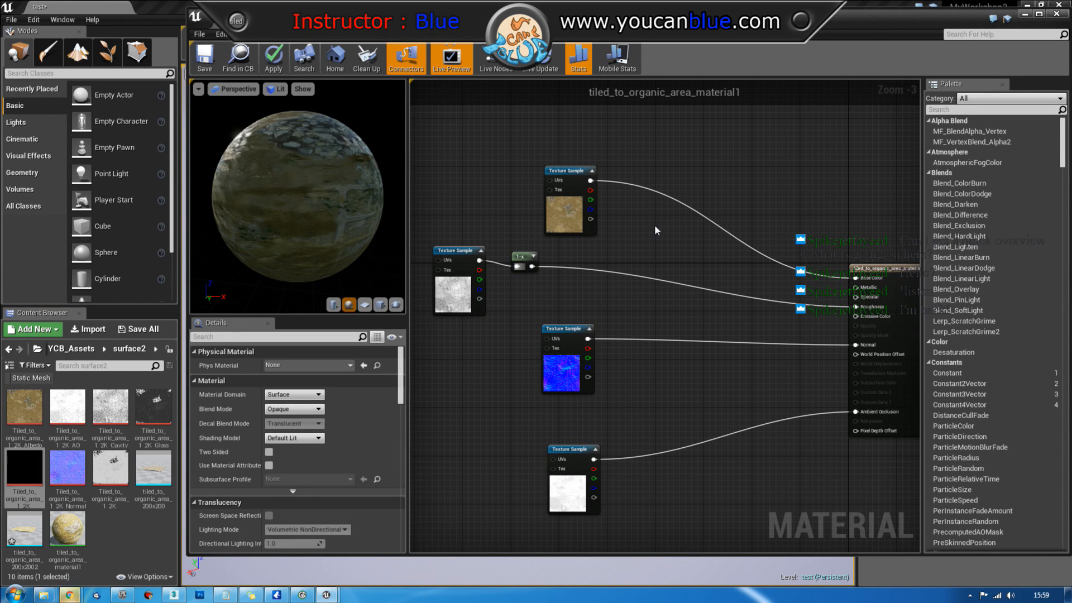
Step: Add a black Constant3Vector node (0,0,0) beside the OneMinus node and connect it to the Metallic input
left_click(655, 224)
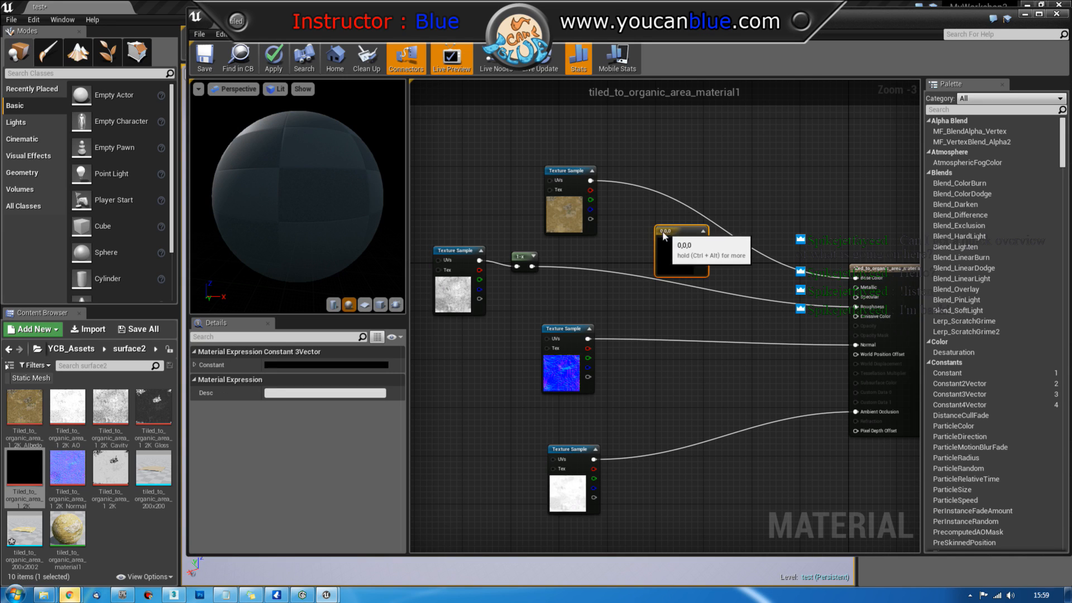
left_click_drag(663, 235, 562, 258)
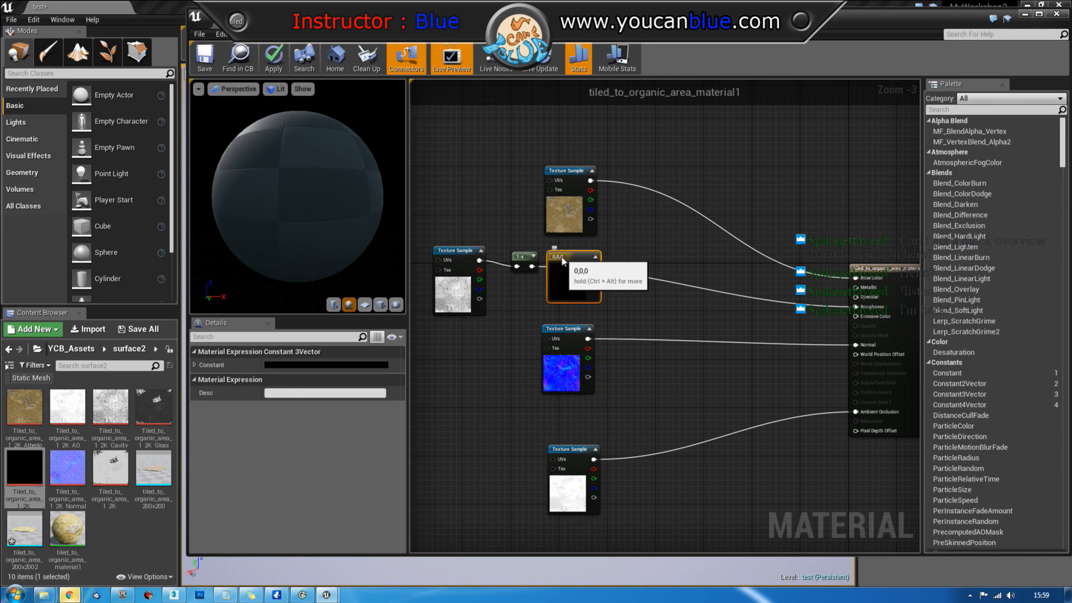
left_click_drag(594, 266, 850, 288)
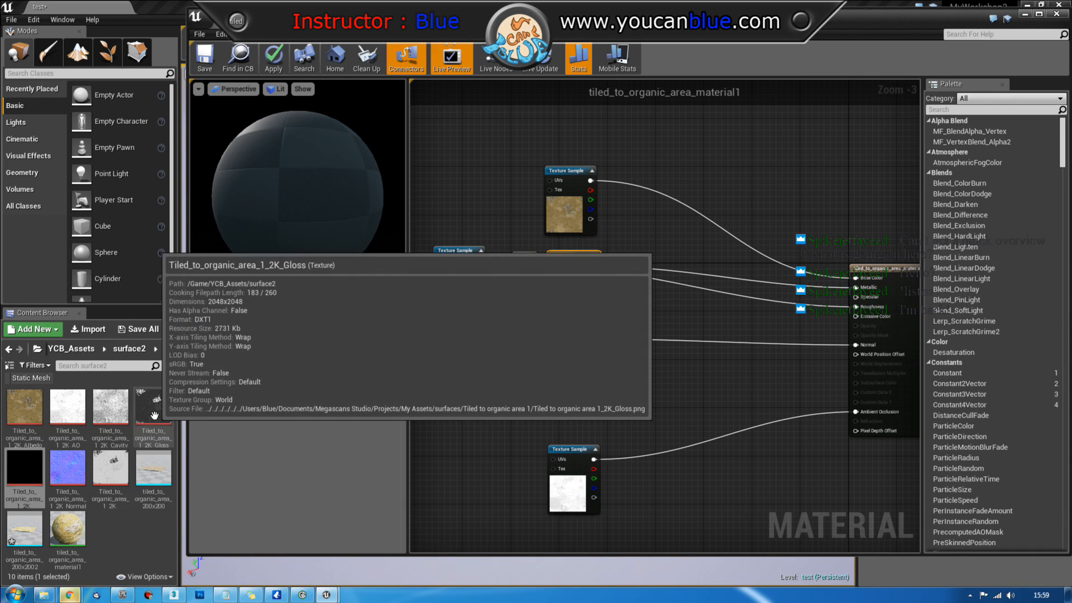
Step: Add the Tiled_to_organic_area_1_2K_Gloss texture to the graph and connect its output to the Specular input
left_click_drag(154, 416, 764, 133)
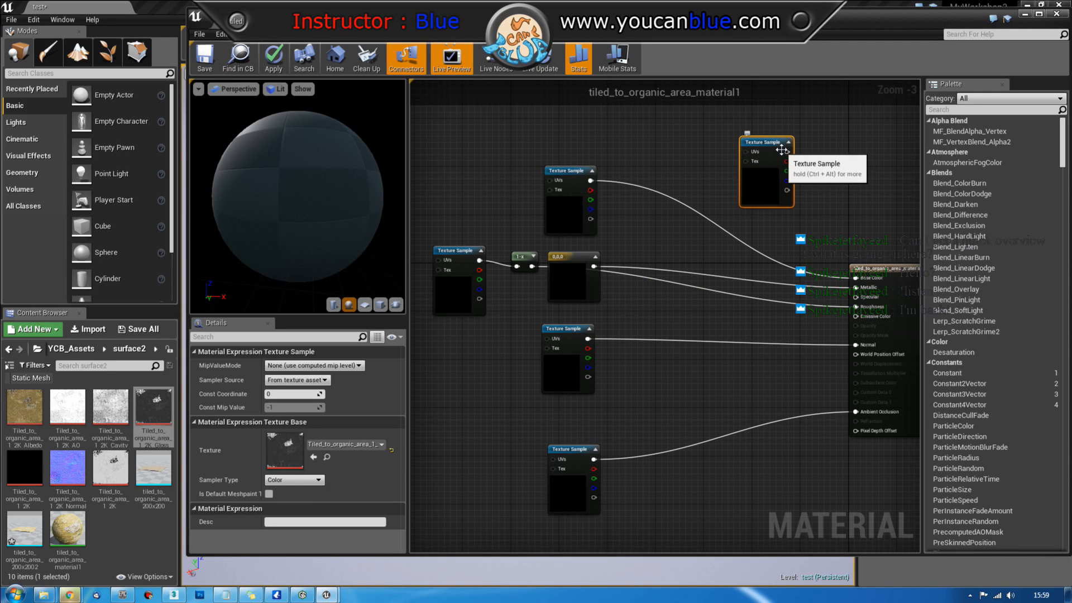
left_click_drag(787, 152, 864, 301)
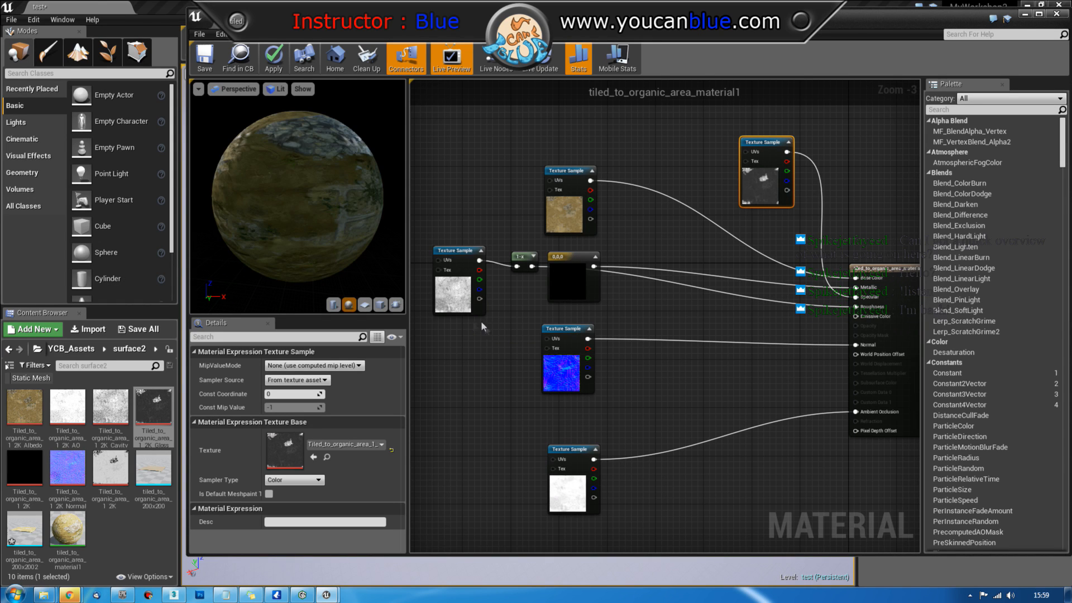
mouse_move(298, 215)
left_mouse_down()
mouse_move(245, 245)
mouse_move(293, 227)
mouse_move(260, 212)
mouse_move(338, 196)
mouse_move(293, 199)
left_mouse_up()
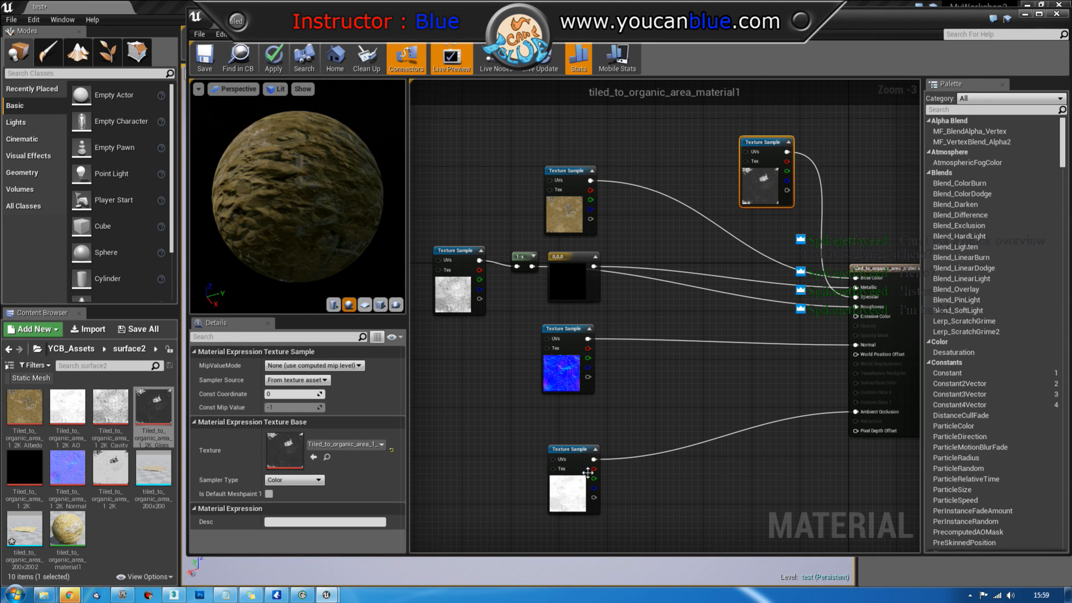
Step: Move the ambient occlusion Texture Sample directly beneath the normal map's node, check the preview sphere, and save the material
left_click(575, 450)
left_click_drag(575, 450, 568, 417)
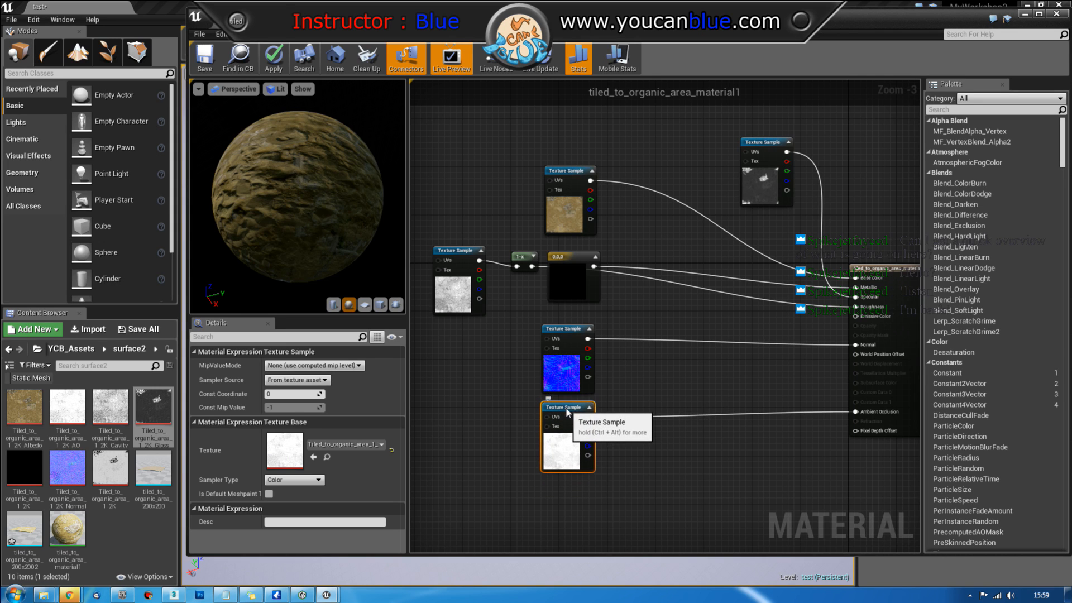
left_click(560, 329)
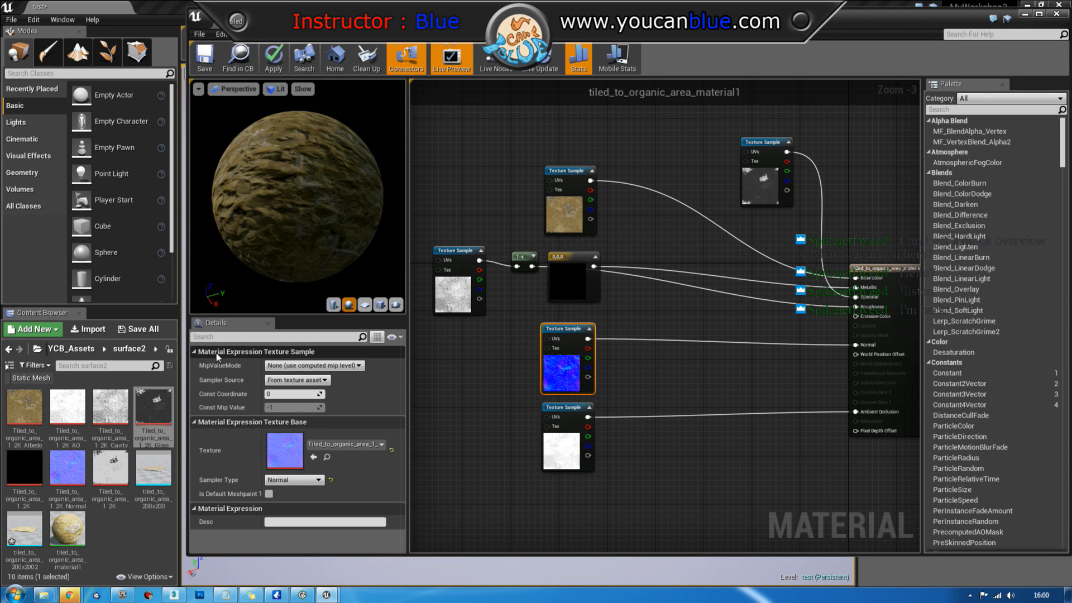
left_click_drag(274, 245, 240, 247)
left_click_drag(268, 196, 349, 282)
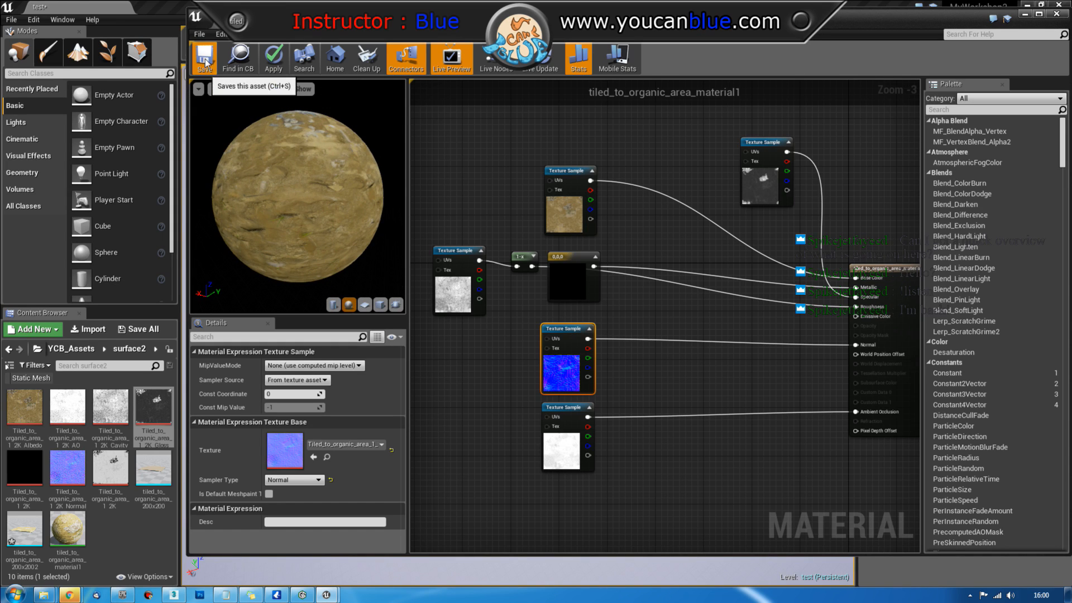
left_click(205, 59)
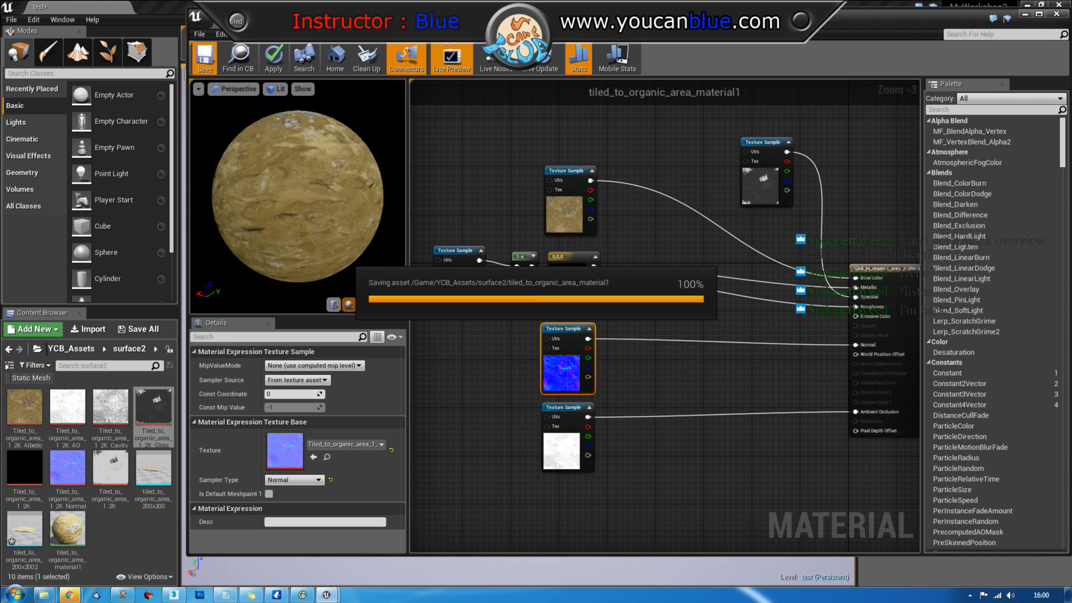
Step: Close the material and static mesh editors and save the test level
left_click(363, 22)
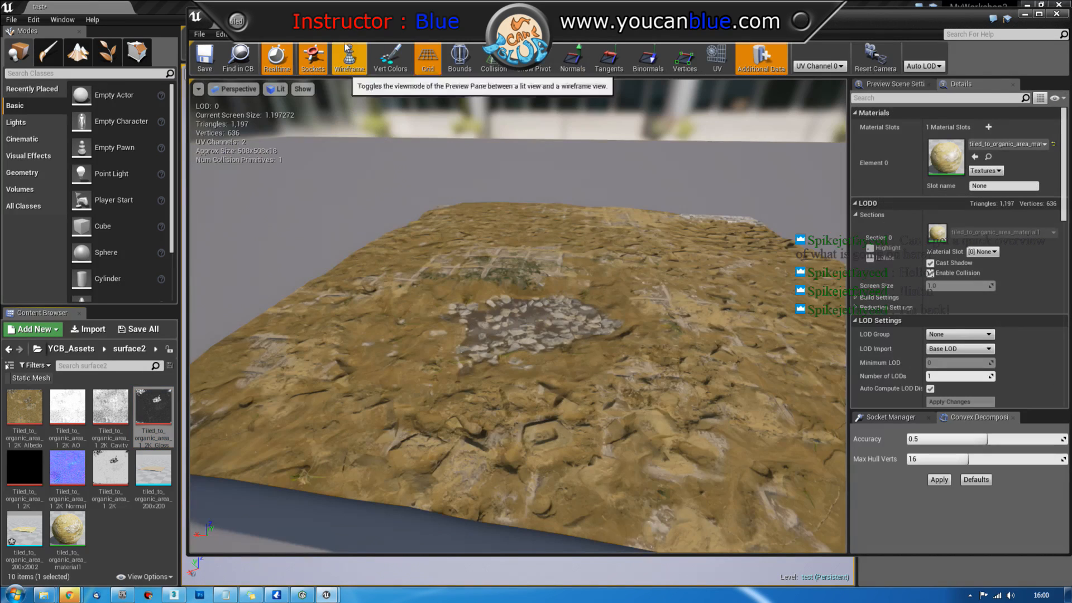
left_click(313, 21)
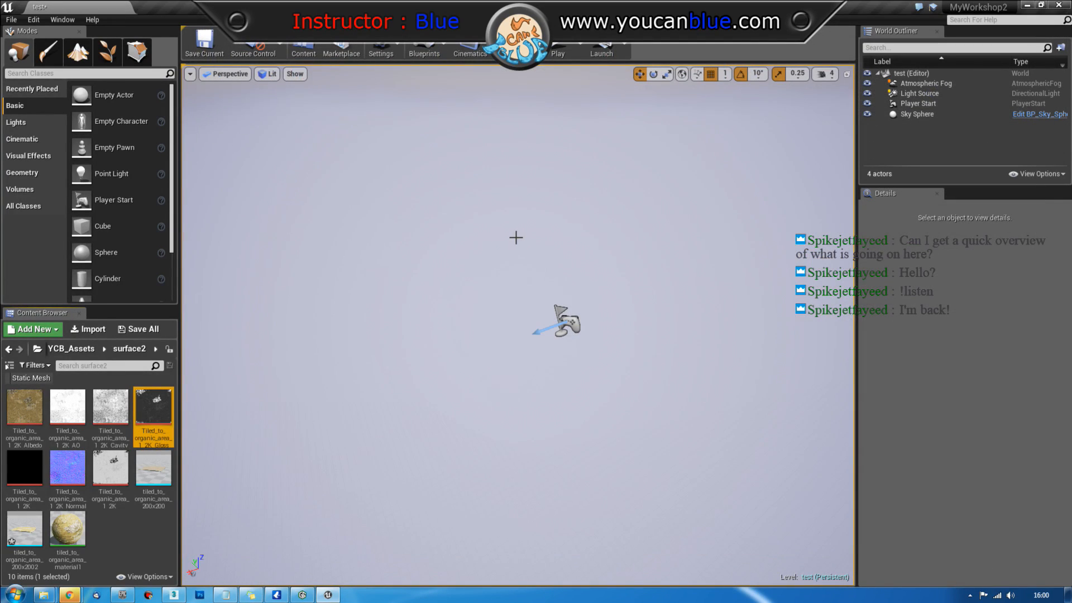
left_click(118, 535)
key("ctrl+s")
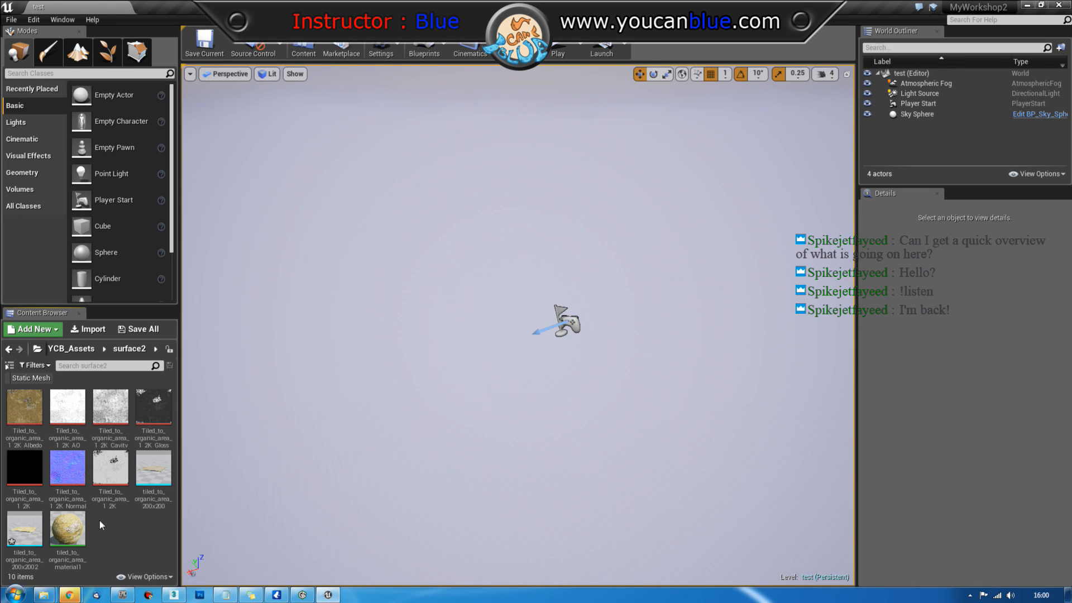
Step: Place the tiled_to_organic_area_200x2002 mesh in the level near the Player Start
left_click(27, 525)
left_click_drag(27, 525, 567, 327)
right_click_drag(643, 445, 592, 447)
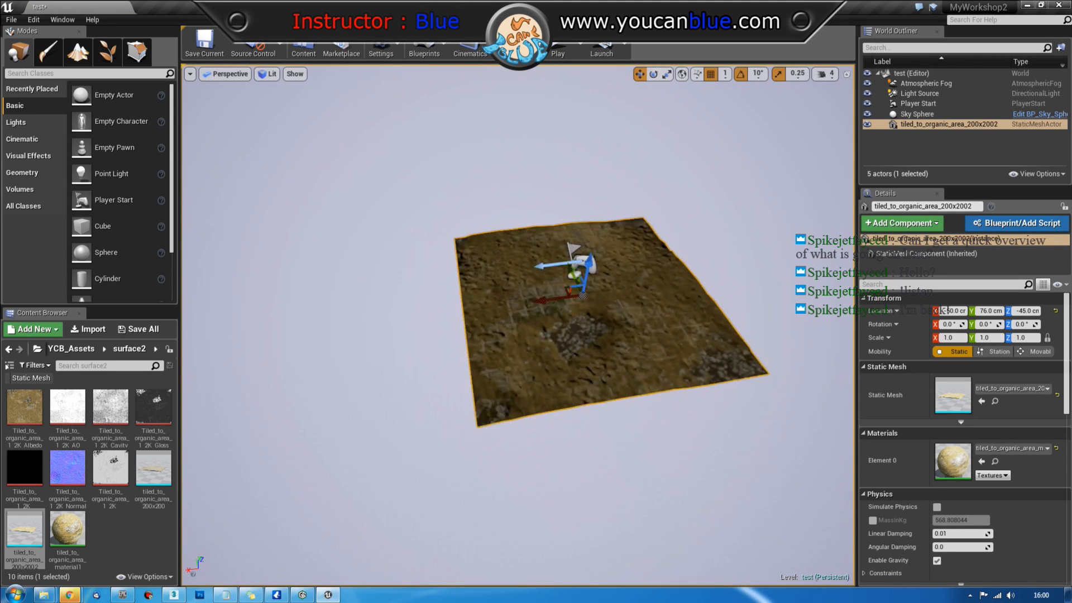
key("w")
key("d")
mouse_move(672, 390)
left_mouse_down()
mouse_move(672, 413)
mouse_move(672, 389)
left_mouse_up()
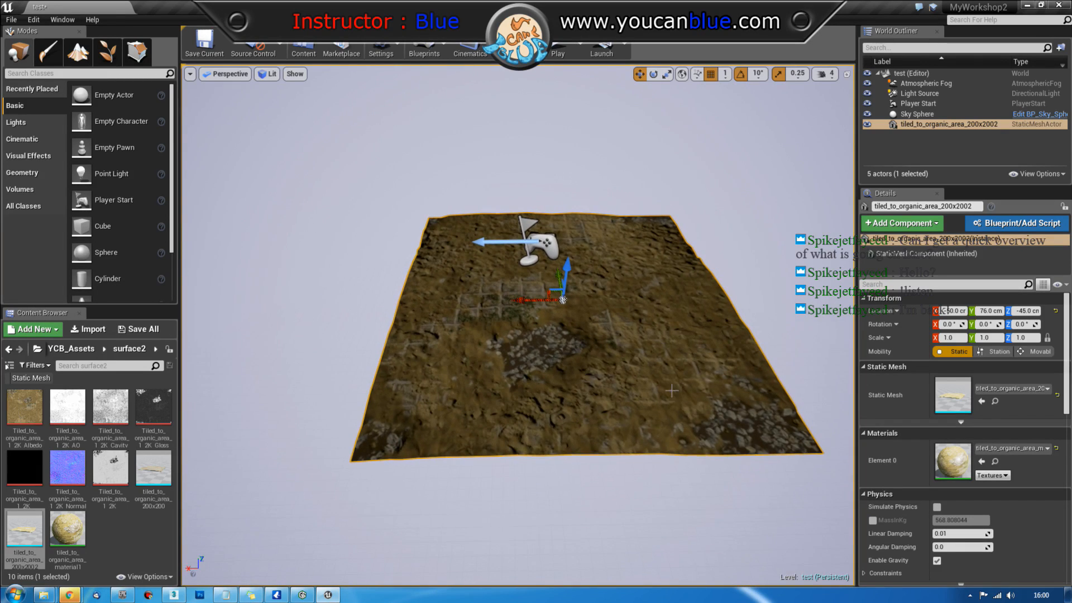
Step: Set the position grid snap to 100 and duplicate the ground tile along X so the copy adjoins the original
left_click(725, 73)
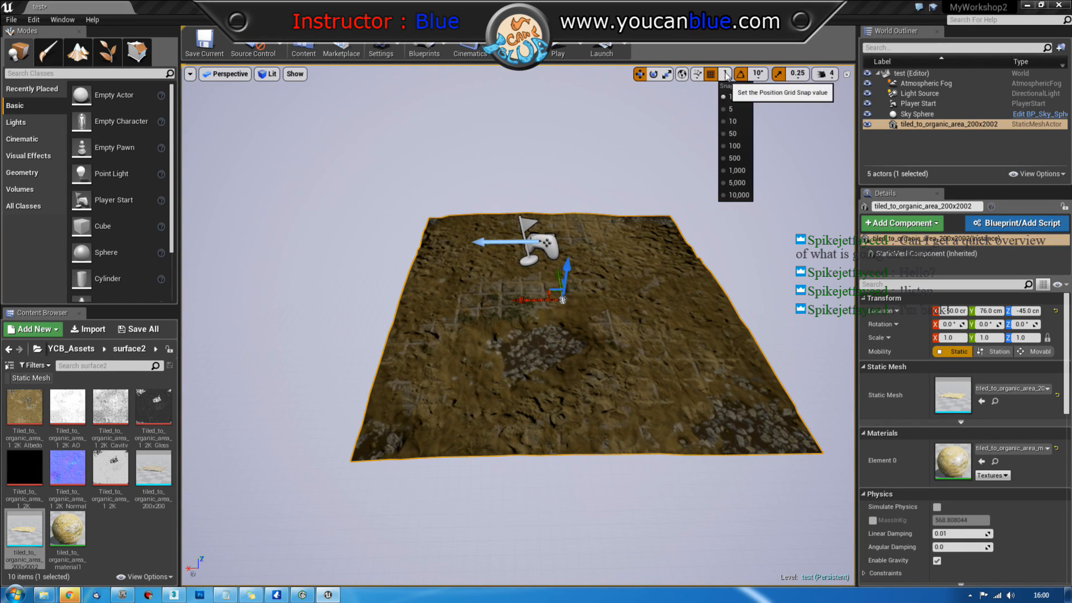
left_click(736, 146)
left_click_drag(502, 303, 202, 312, "alt")
Step: Rotate the duplicated ground tile 180° about Z to test how its edge meets the original
key("e")
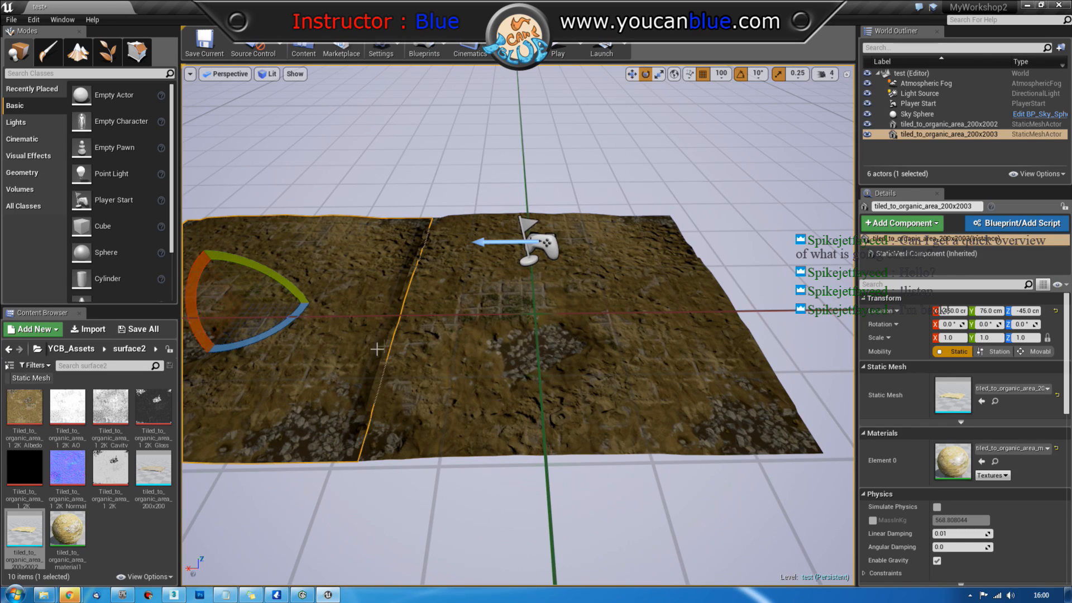
left_click_drag(251, 339, 379, 343)
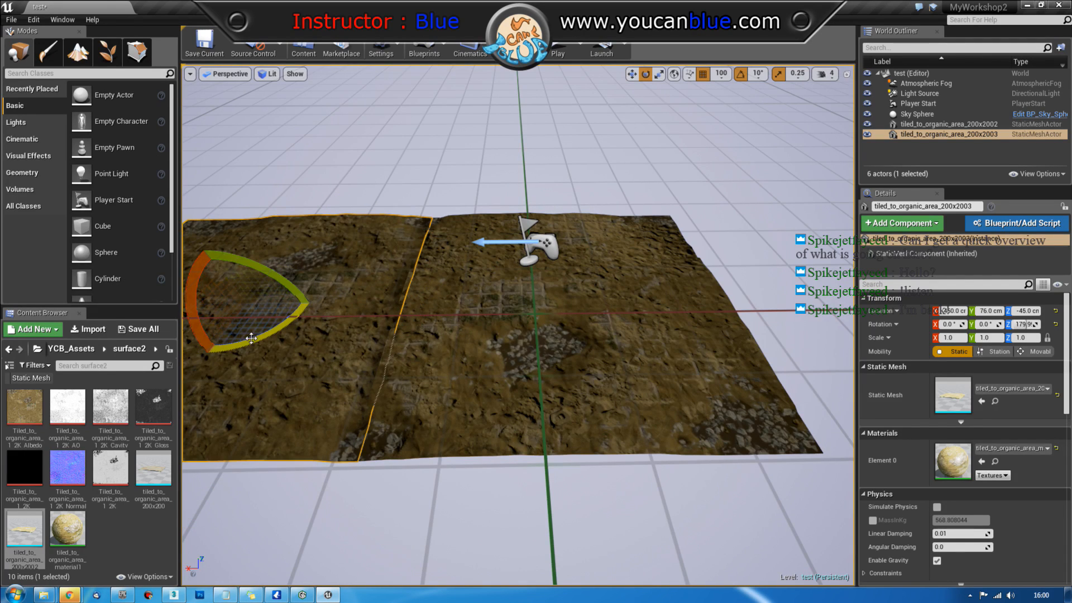
left_click(416, 531)
right_click_drag(419, 525, 380, 536)
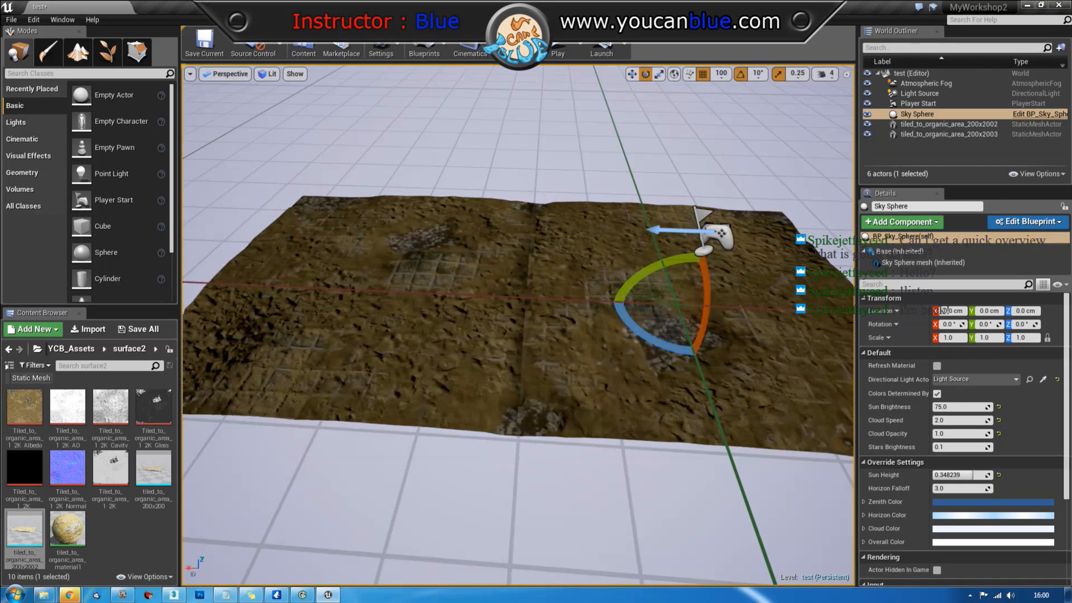
Step: Set the position grid snap to 1 and nudge the duplicated tile along X at its seam with the original
left_click(427, 389)
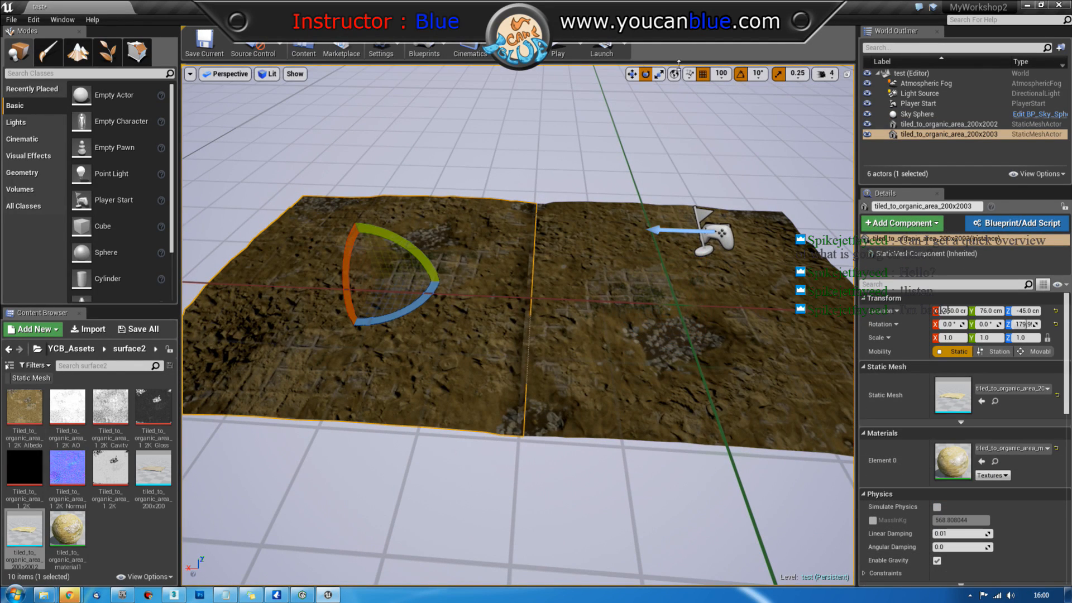
left_click(720, 73)
left_click(722, 87)
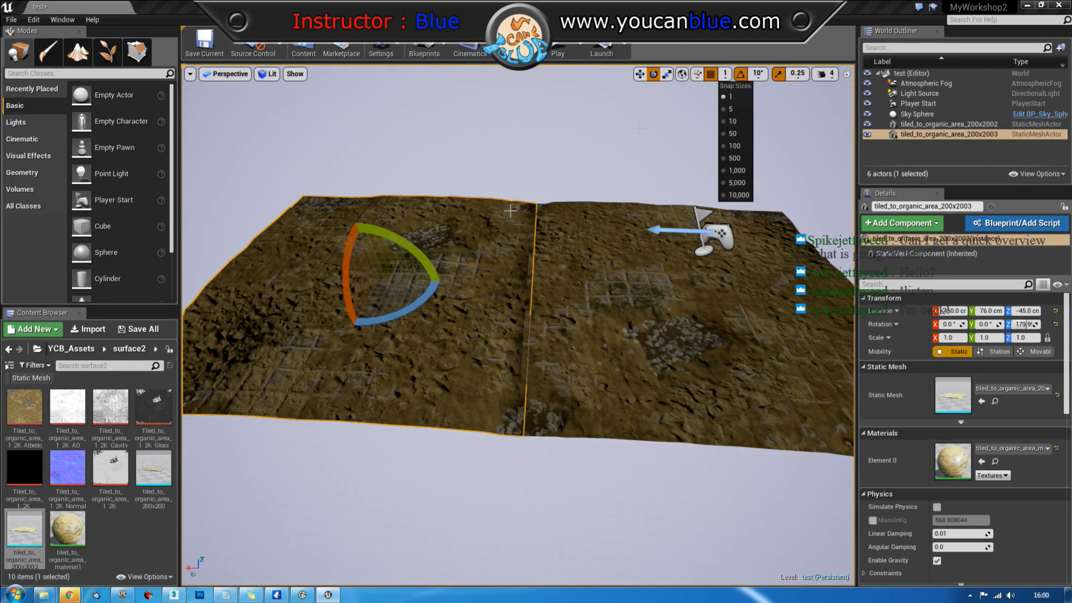
right_click_drag(449, 289, 428, 277)
key("w")
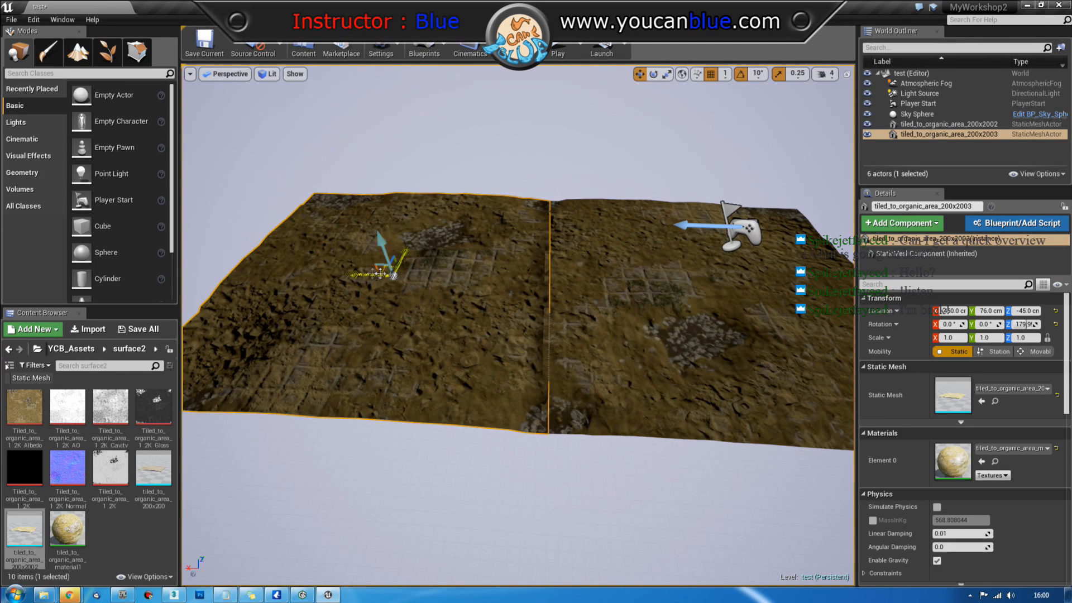
left_click_drag(359, 274, 354, 275)
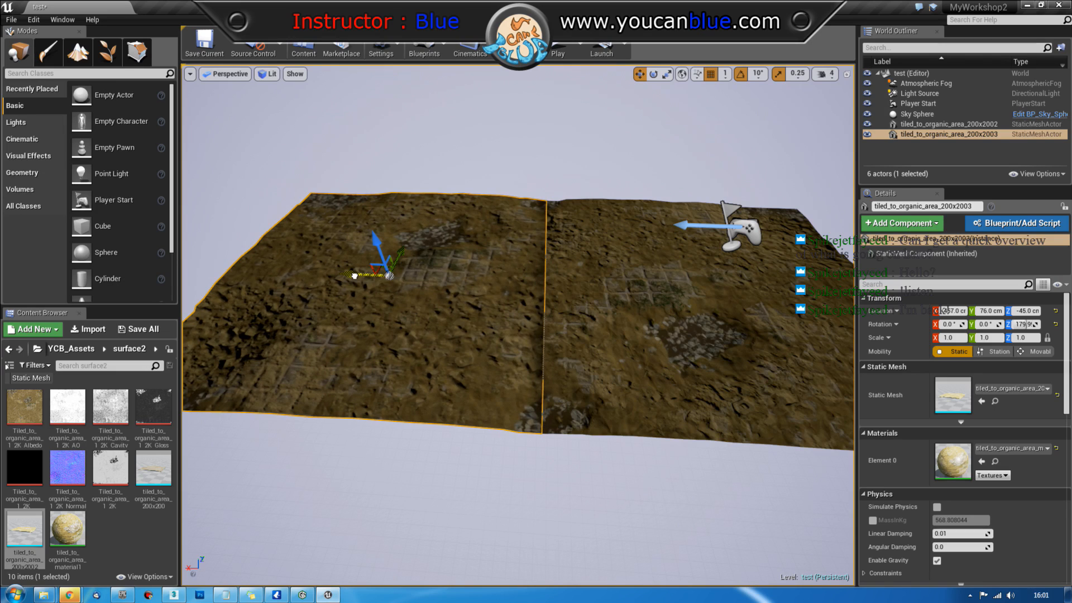
left_click(467, 111)
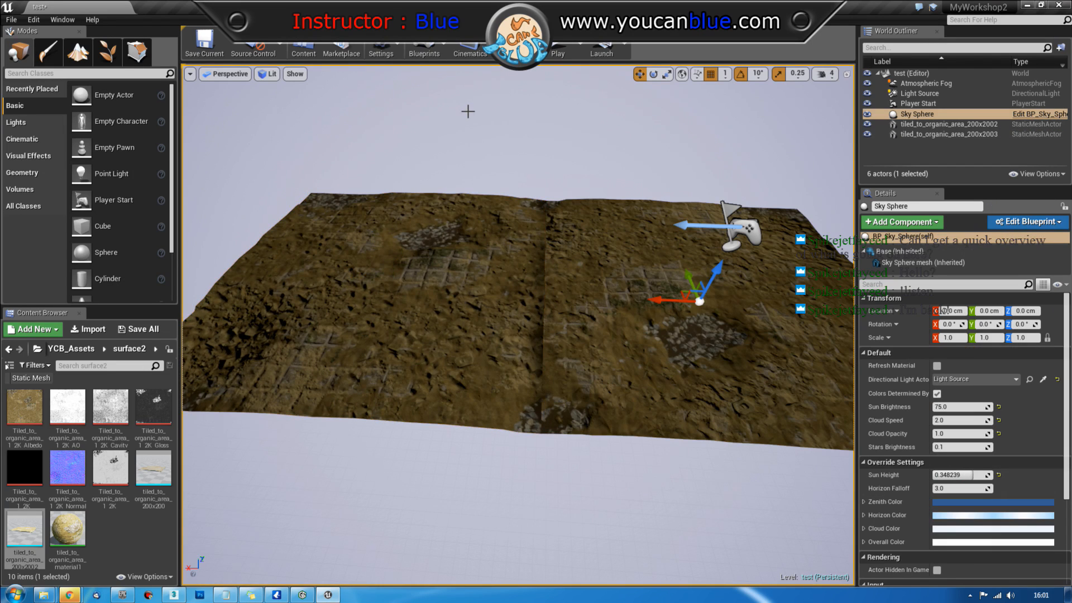
Step: Turn the duplicated tile another 180° about Z, back to its original orientation
key("d")
right_click_drag(468, 279, 635, 252)
key("s")
left_click(462, 326)
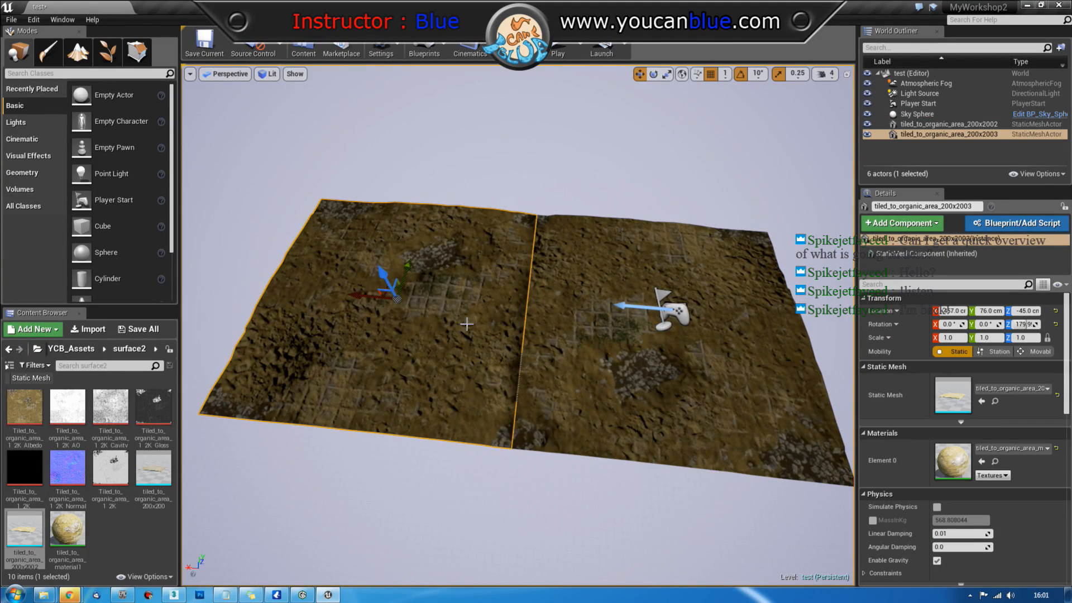
key("e")
mouse_move(440, 327)
left_mouse_down()
mouse_move(463, 349)
mouse_move(455, 338)
left_mouse_up()
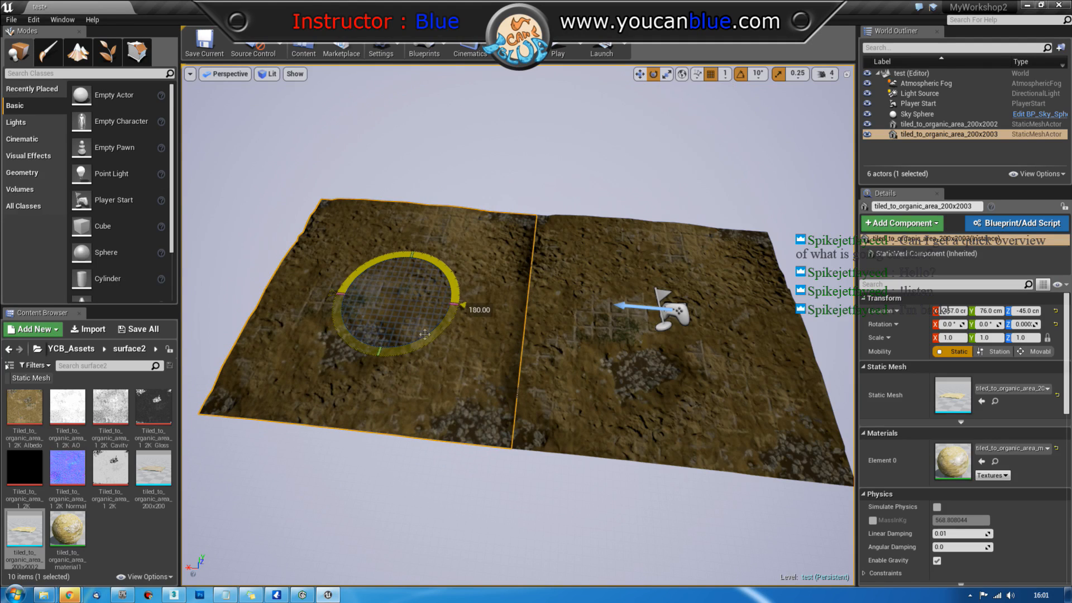
left_click(497, 499)
Step: Duplicate both ground tiles together along Y to form a two-by-two patch, and check the seams
mouse_move(551, 413)
right_mouse_down()
mouse_move(565, 474)
mouse_move(563, 427)
right_mouse_up()
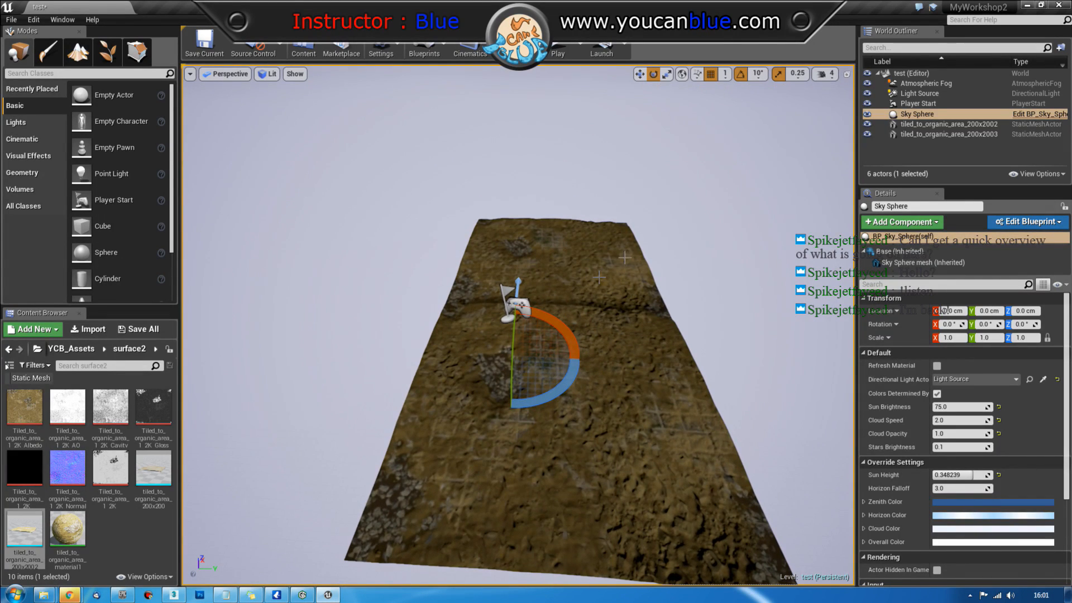
left_click(619, 352)
left_click(639, 397, "ctrl")
key("w")
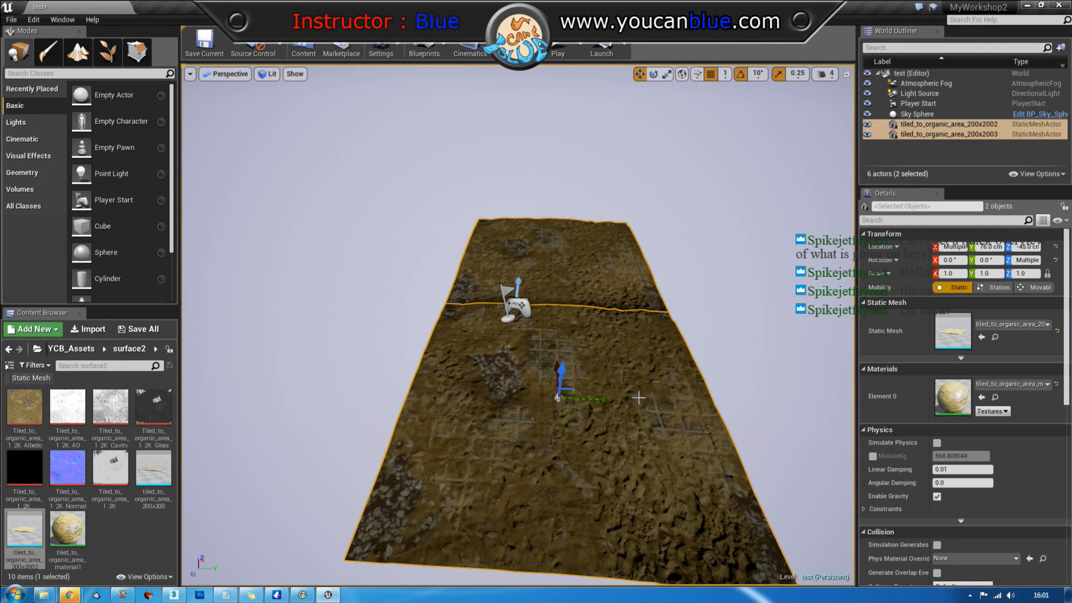
left_click_drag(584, 399, 434, 408, "alt")
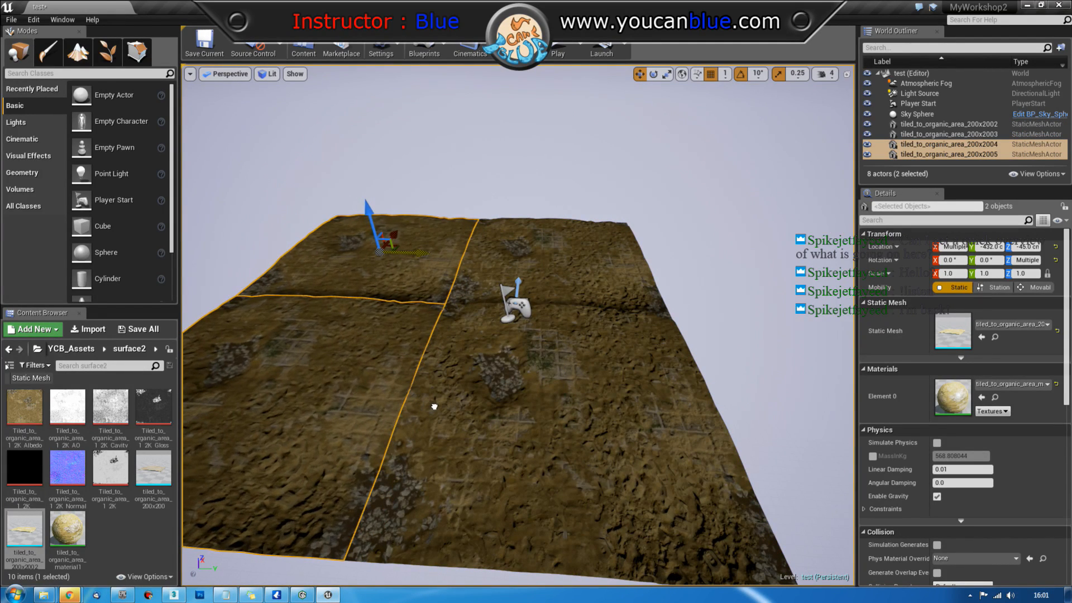
left_click(749, 261)
right_click_drag(584, 408, 367, 447)
key("w")
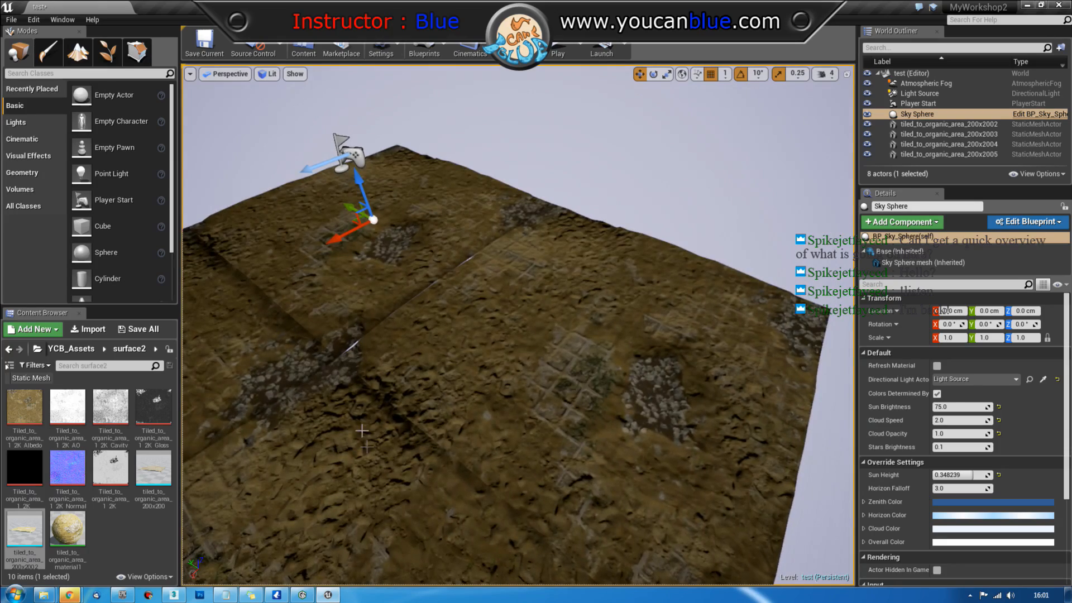
Step: Switch to 3ds Max and clone the ground mesh as one copy, offset about 200 units along negative Y
left_click(174, 594)
right_click(594, 444)
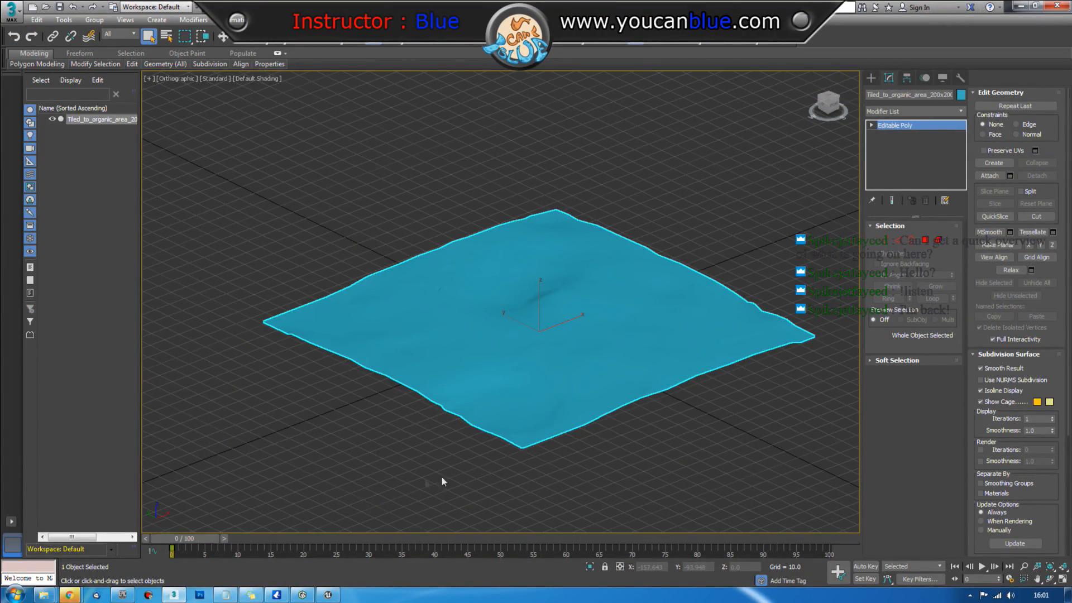
middle_click_drag(441, 480, 502, 460, "alt")
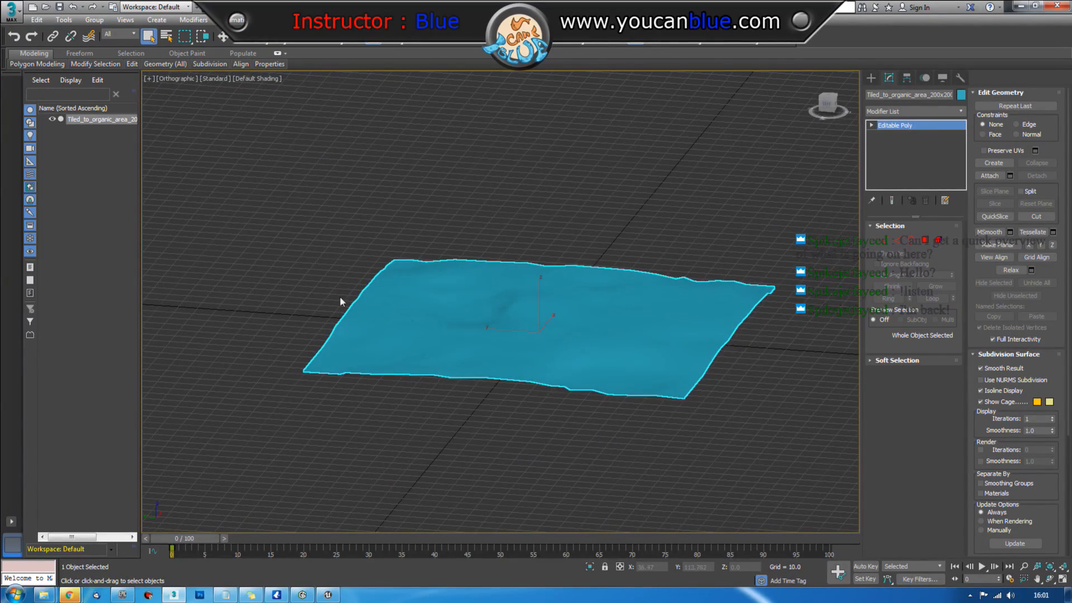
middle_click_drag(607, 304, 576, 311)
key("w")
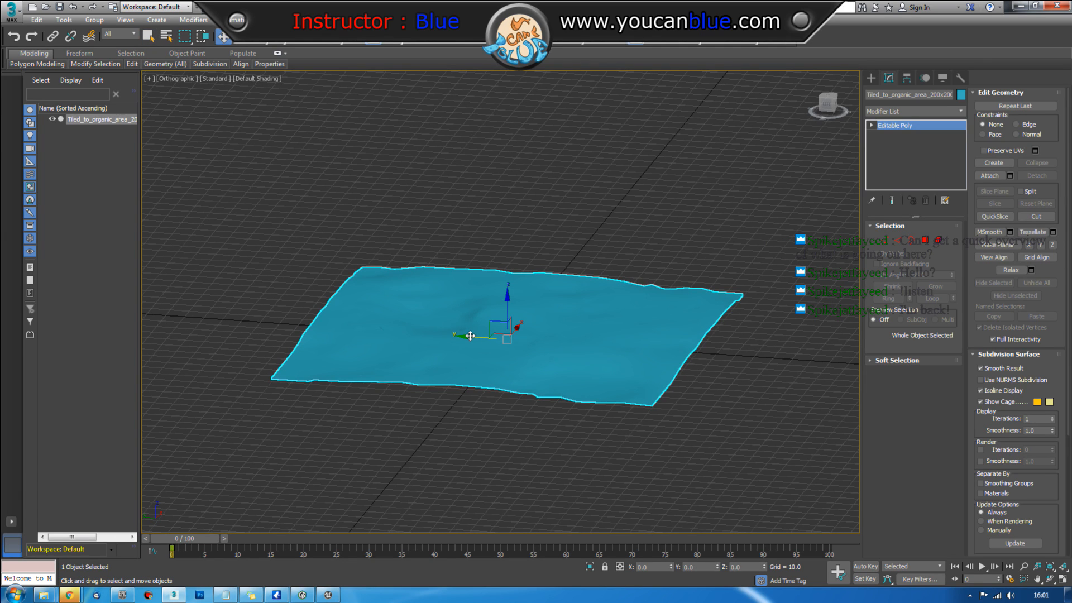
key("ctrl+d")
left_click(530, 346)
mouse_move(509, 338)
left_mouse_down("shift")
mouse_move(749, 363)
mouse_move(881, 398)
mouse_move(851, 403)
left_mouse_up("shift")
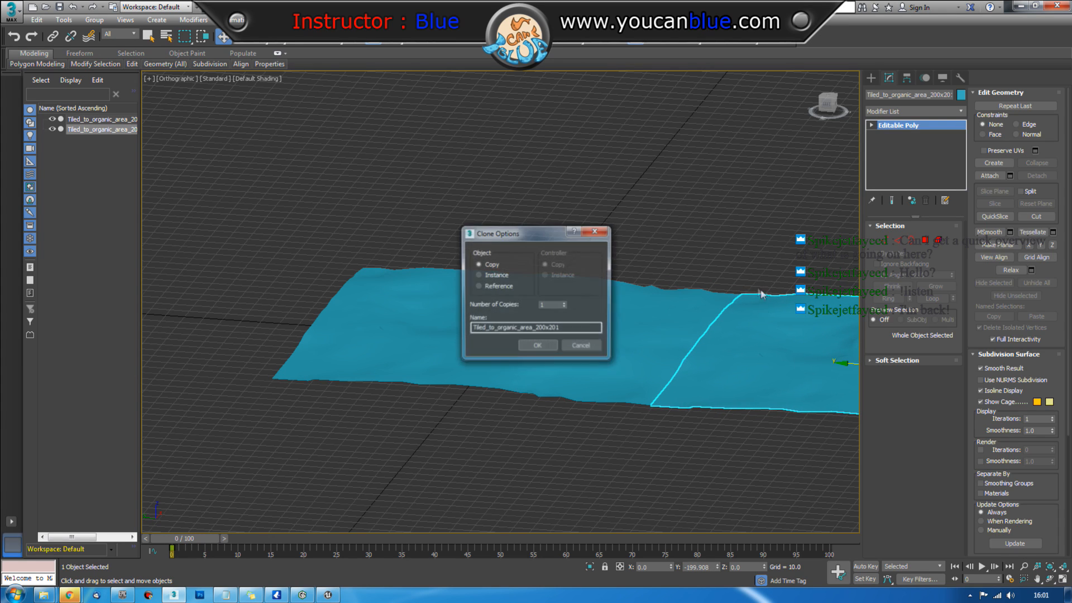
left_click(535, 347)
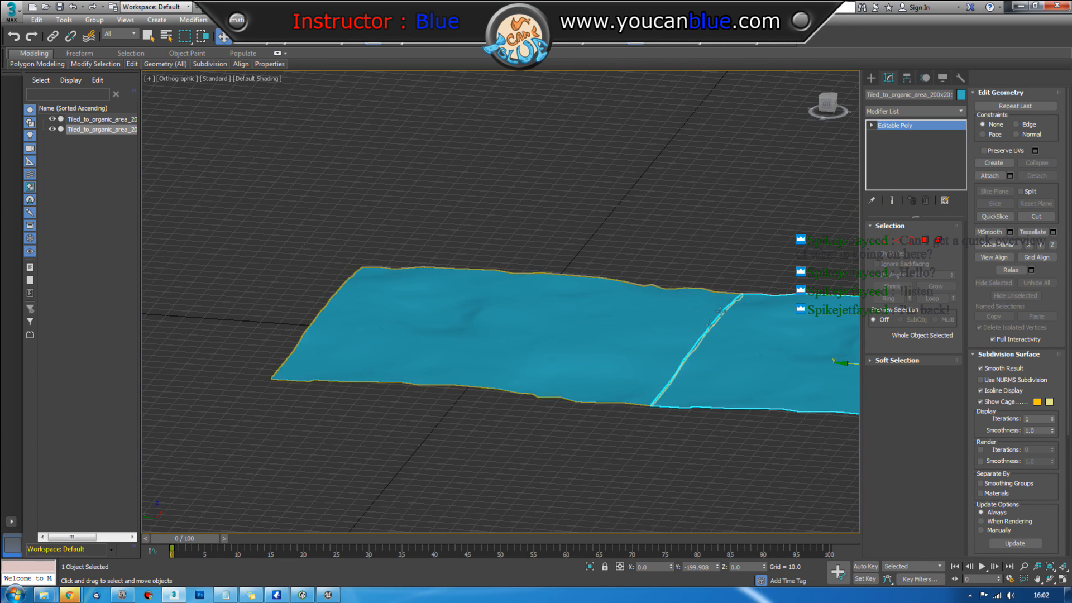
Step: Inspect the seam between the two ground meshes up close, then delete the cloned mesh
middle_click_drag(722, 390, 633, 388, "alt")
middle_click_drag(701, 410, 687, 384)
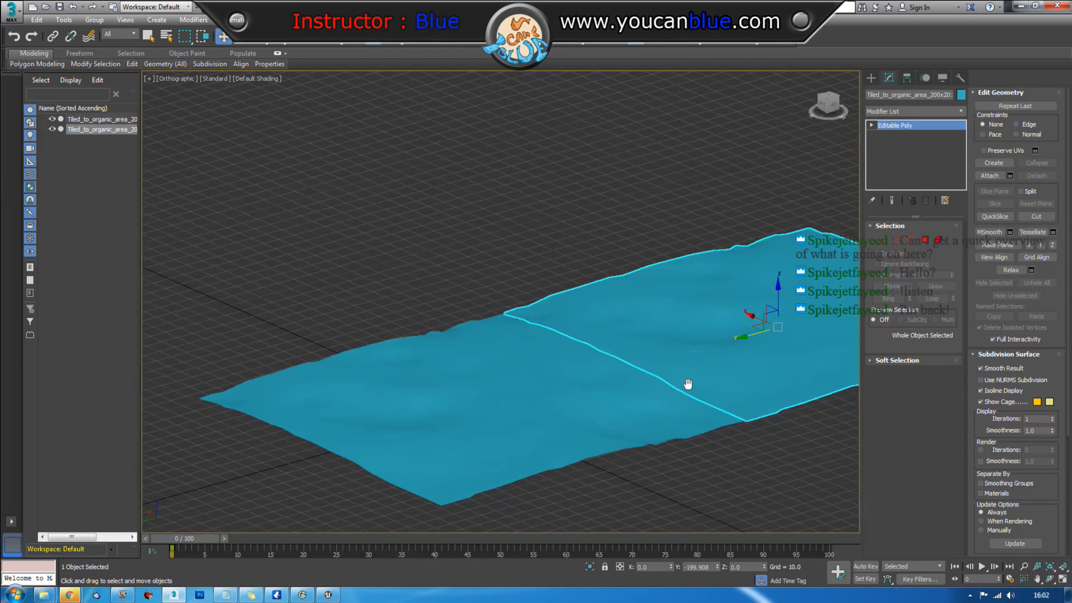
scroll(687, 385, "up", 7)
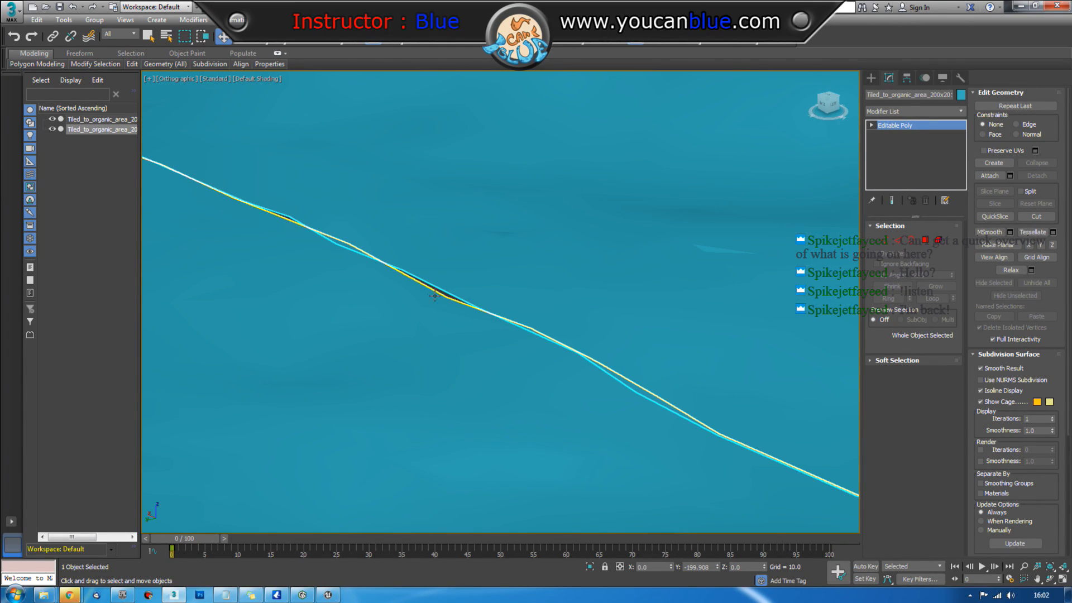
scroll(494, 322, "down", 8)
middle_click_drag(594, 327, 584, 359, "alt")
key("Delete")
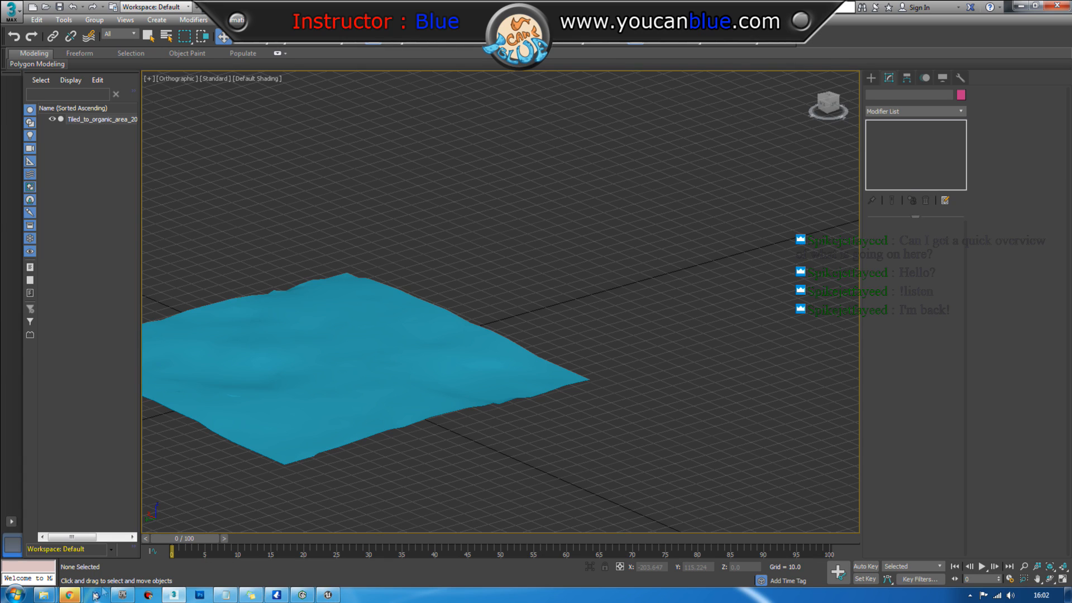
Step: Switch to the Unreal Editor and delete the two duplicated ground tiles along one side, leaving a two-tile strip
mouse_move(78, 597)
left_click(329, 596)
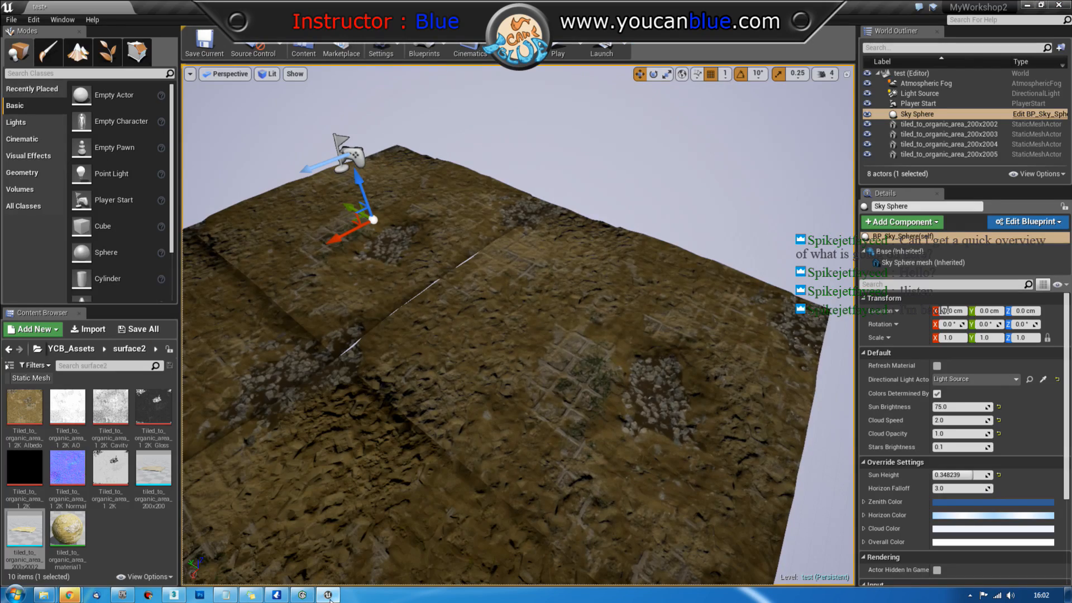
right_click_drag(632, 381, 563, 378)
left_click(658, 313)
key("Delete")
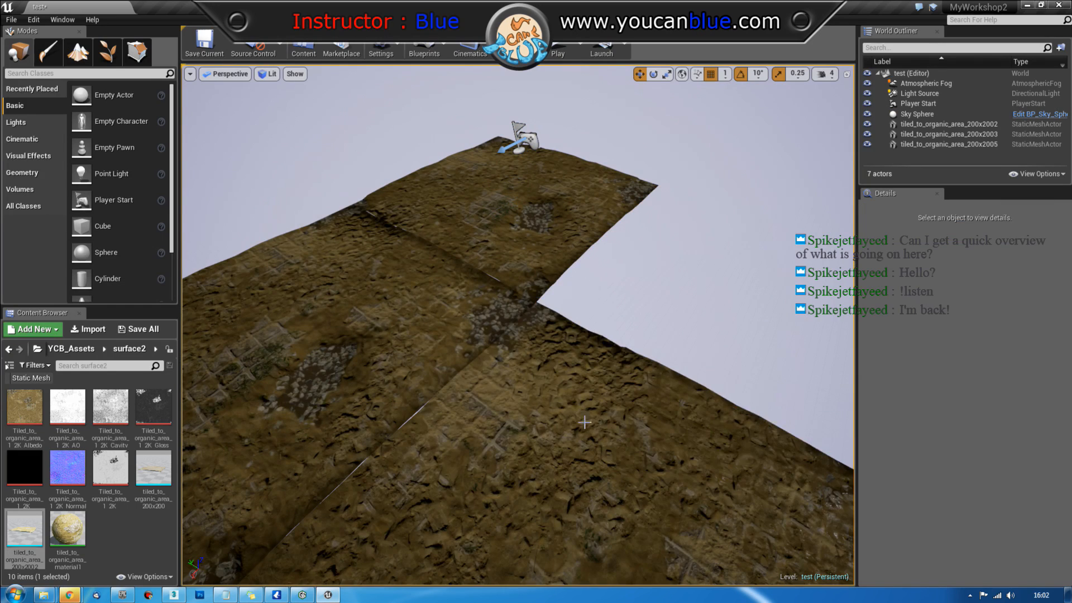
left_click(584, 421)
key("Delete")
Step: Examine the remaining two-tile ground strip and its seam from farther away and up close
scroll(711, 385, "down", 4)
right_click_drag(711, 385, 595, 383)
key("d")
left_click_drag(595, 382, 559, 349, "alt")
middle_click_drag(709, 362, 712, 296)
scroll(712, 363, "up", 3)
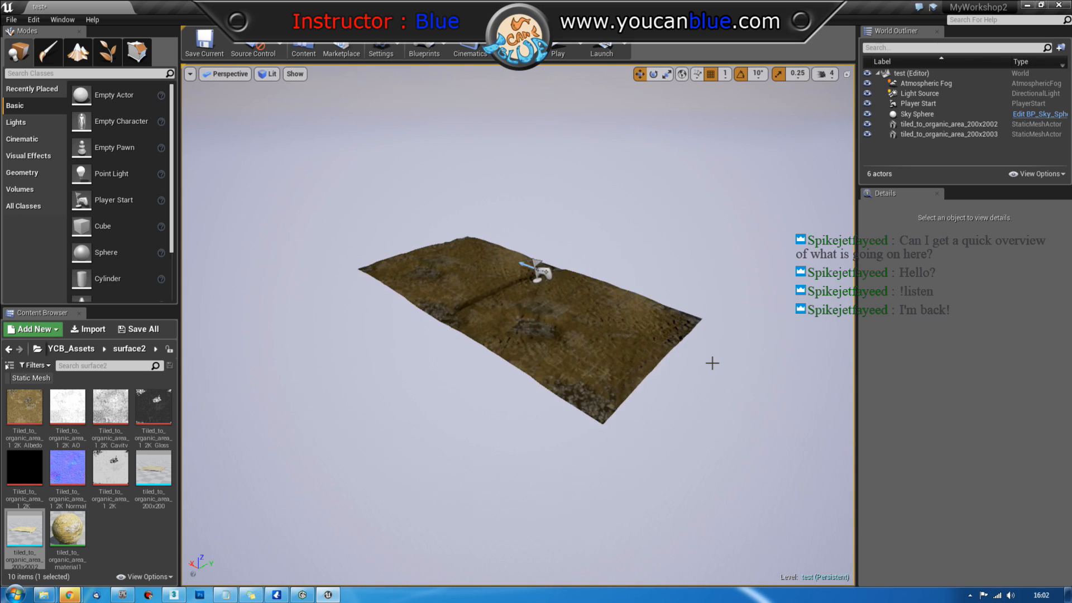
scroll(712, 363, "up", 5)
mouse_move(713, 364)
right_mouse_down()
mouse_move(710, 385)
mouse_move(715, 371)
right_mouse_up()
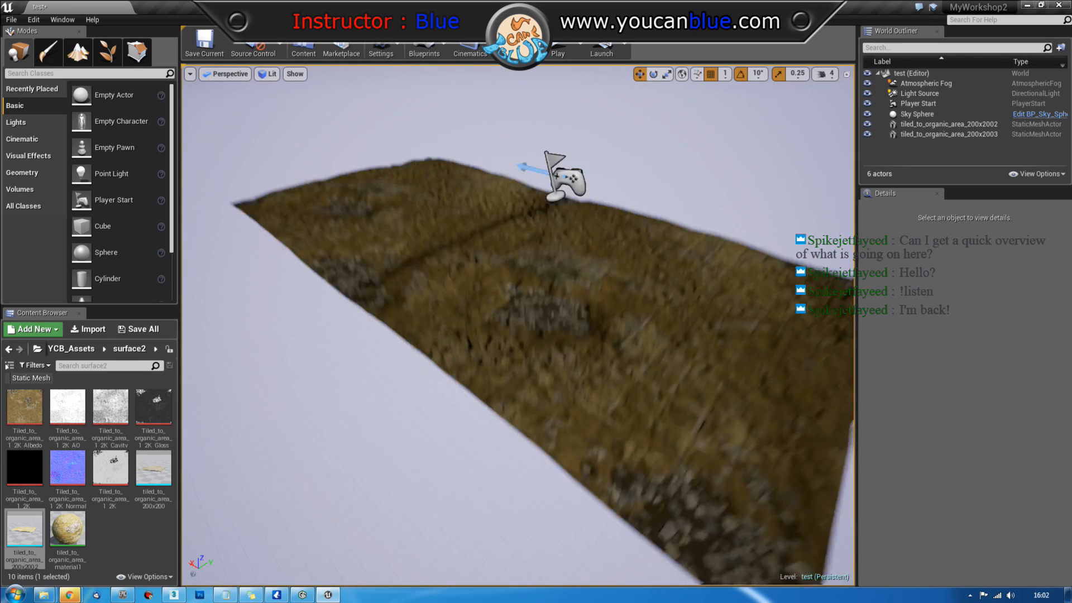
middle_click_drag(715, 372, 715, 313)
scroll(575, 402, "up", 2)
left_click(436, 291)
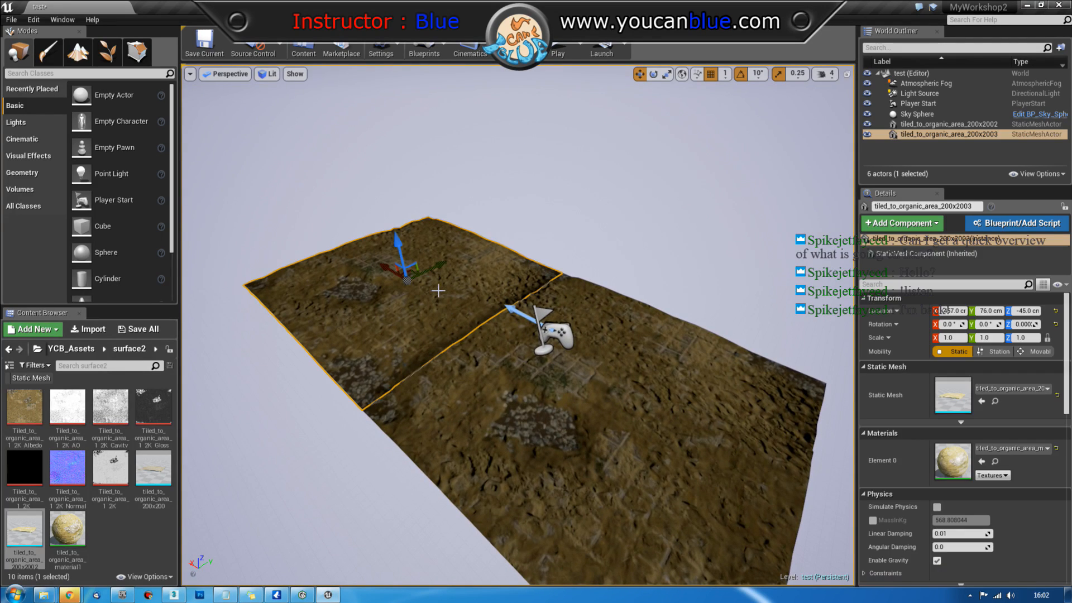
Step: Place the Wood_Tree_qegv3_lod0 mesh from the YCB_Assets tree folder on the ground strip near its long edge
left_click(137, 537)
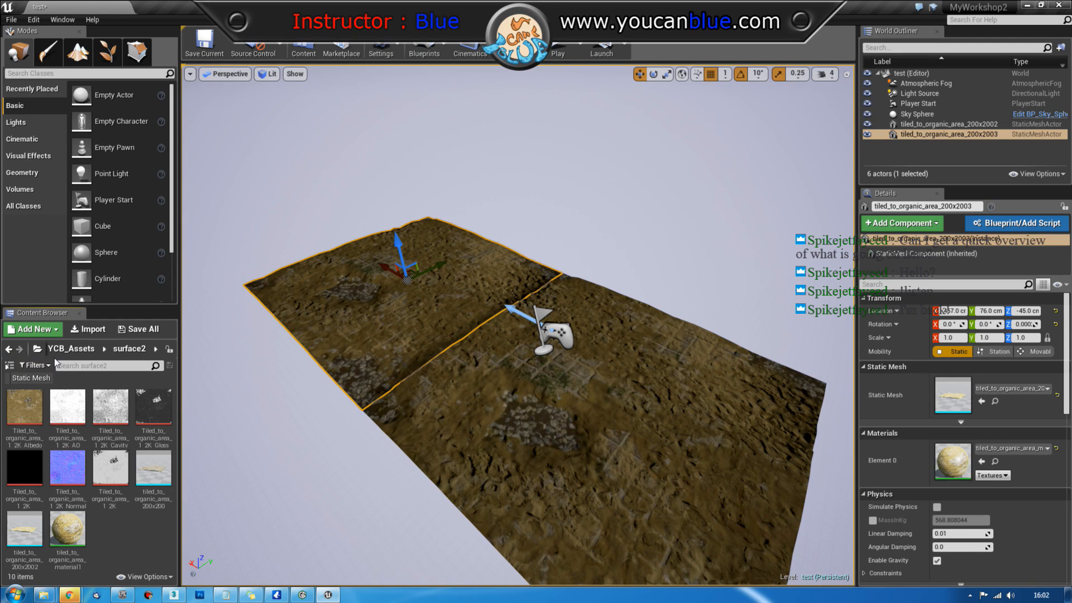
left_click(69, 350)
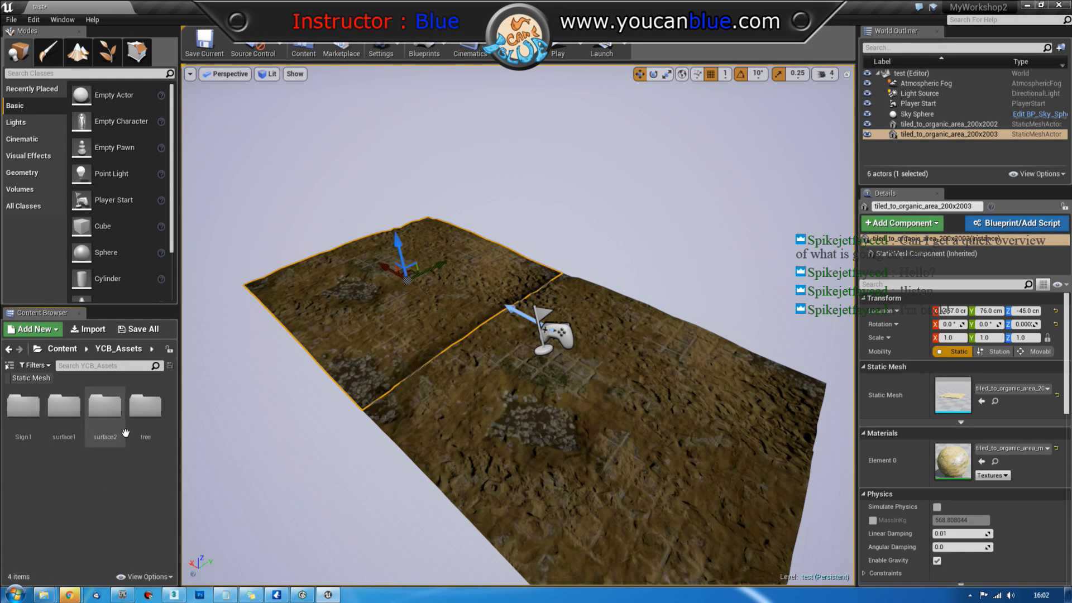
double_click(145, 408)
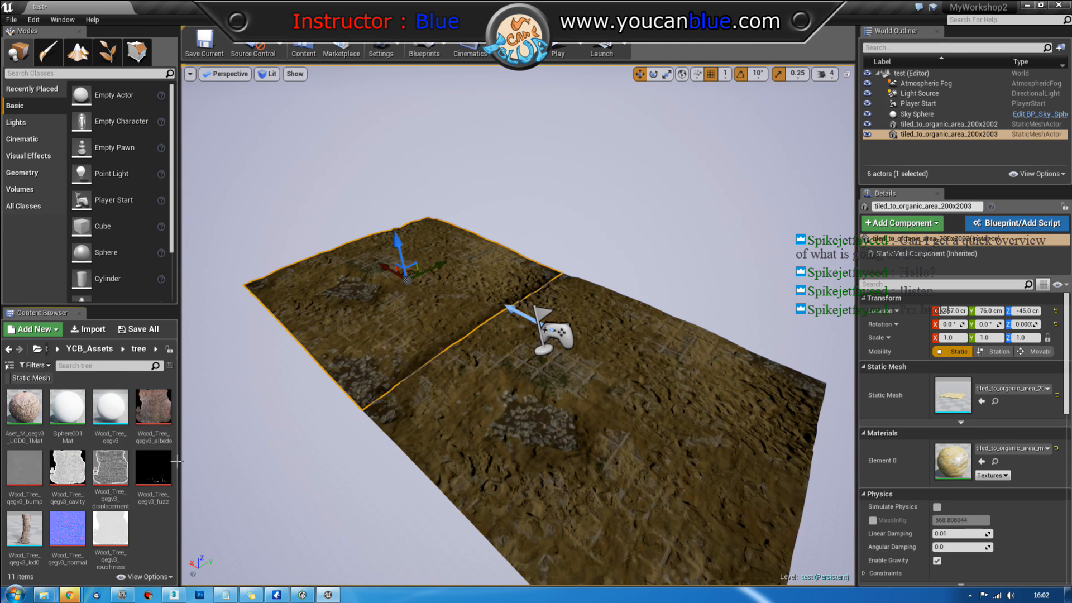
left_click_drag(25, 528, 390, 385)
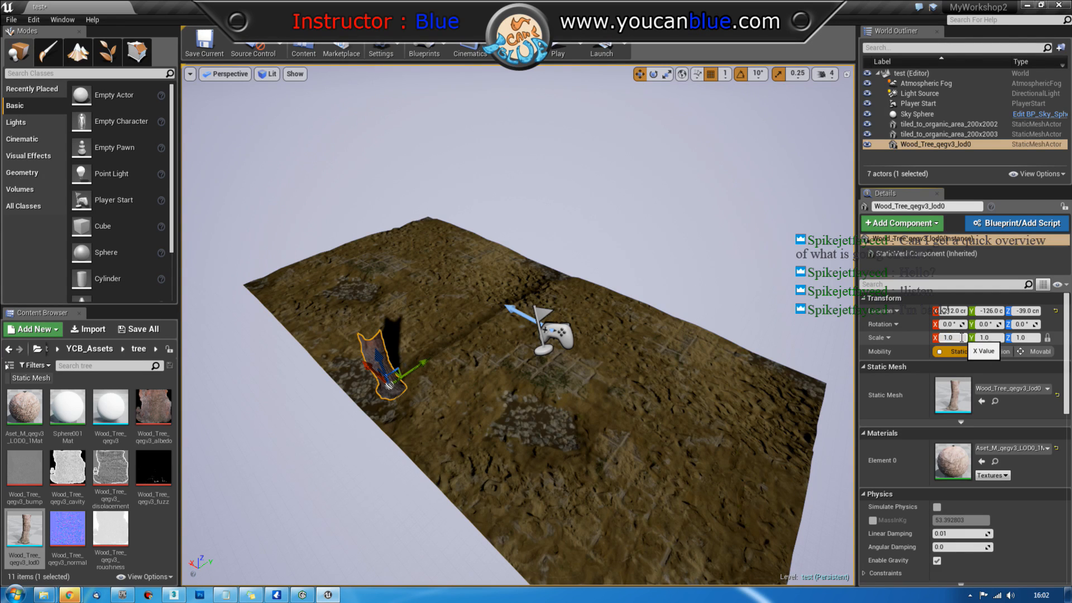
Step: Scale the tree trunk uniformly to 4 and shift it along the ground to Y -109 cm
type("4")
key("Return")
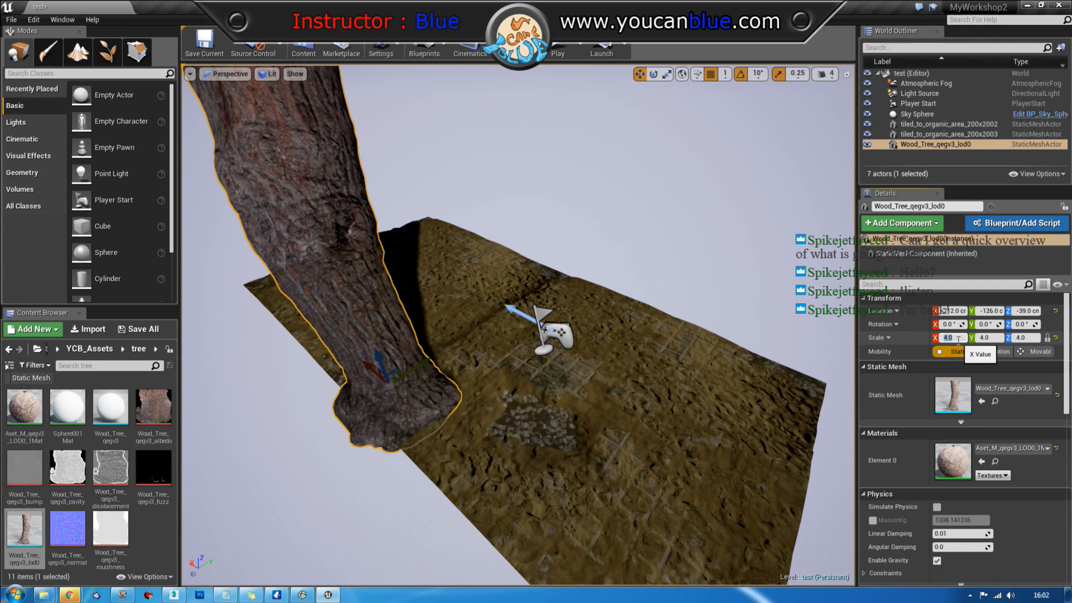
key("f")
right_click_drag(536, 439, 496, 439)
left_click_drag(424, 406, 426, 365)
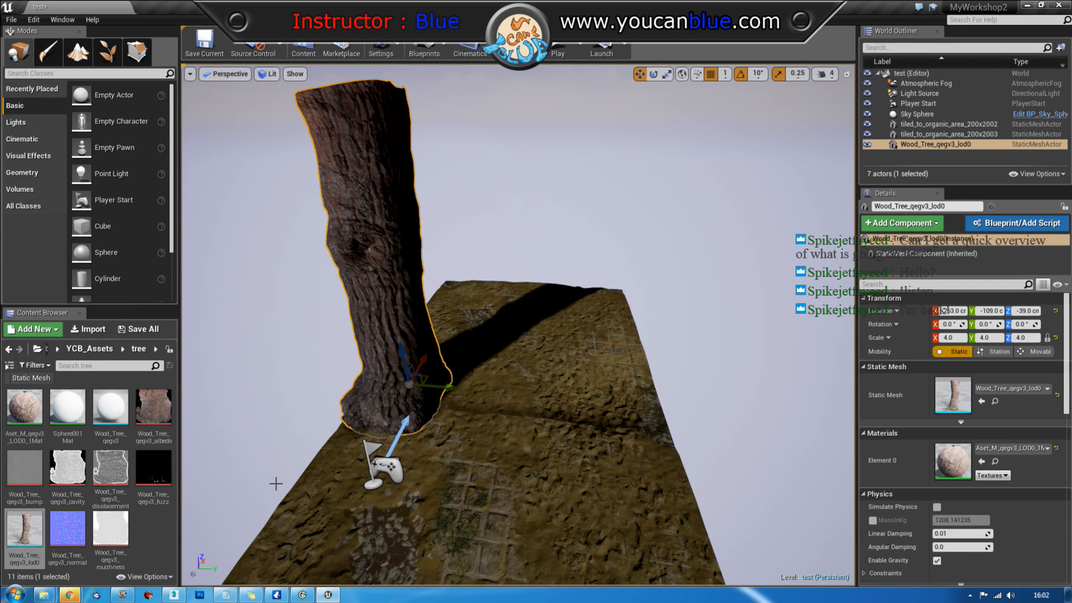
Step: Browse the project content for usable props, filtering the Assets folder to static meshes and clearing the filter again
left_click(68, 350)
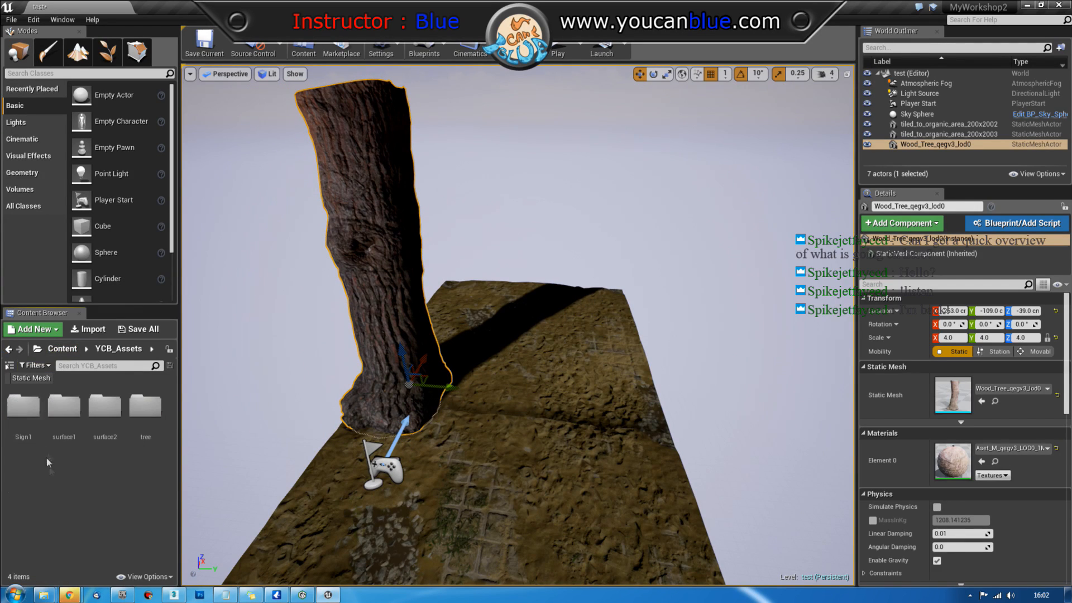
left_click(62, 349)
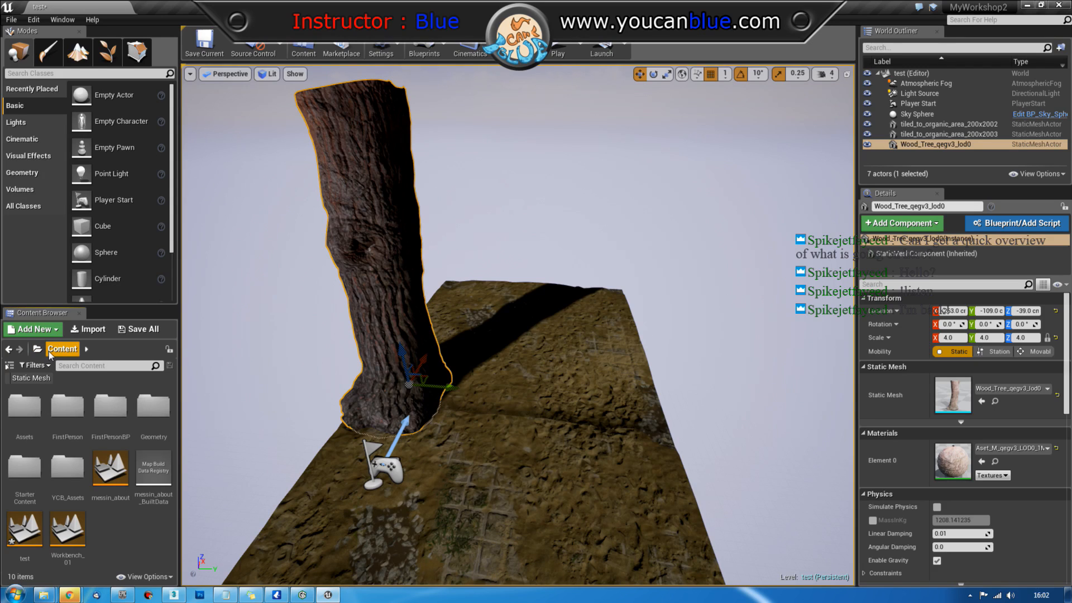
double_click(24, 468)
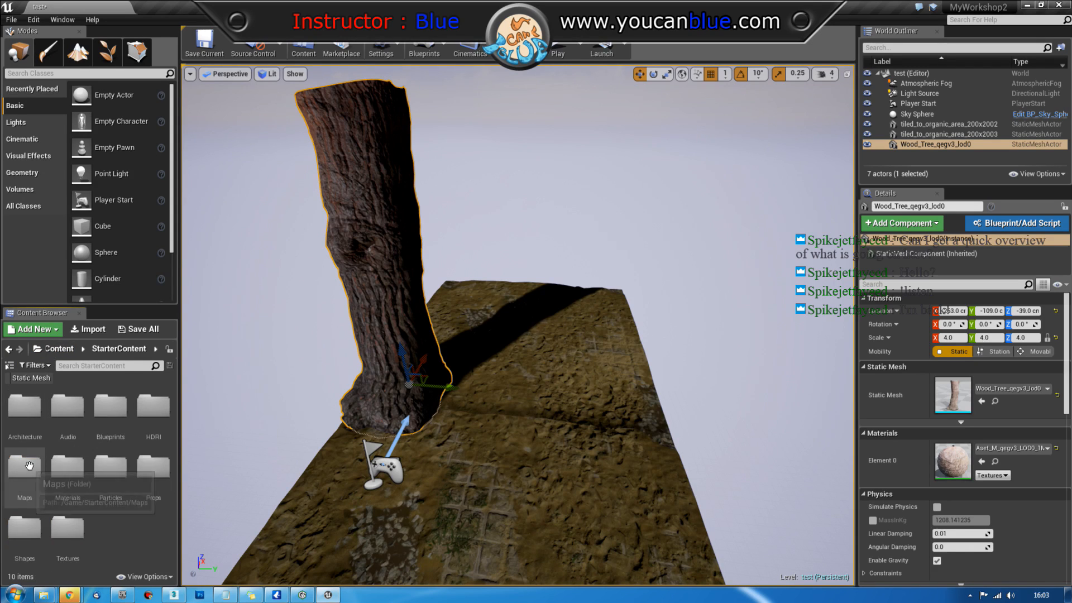
key("alt+Left")
double_click(25, 416)
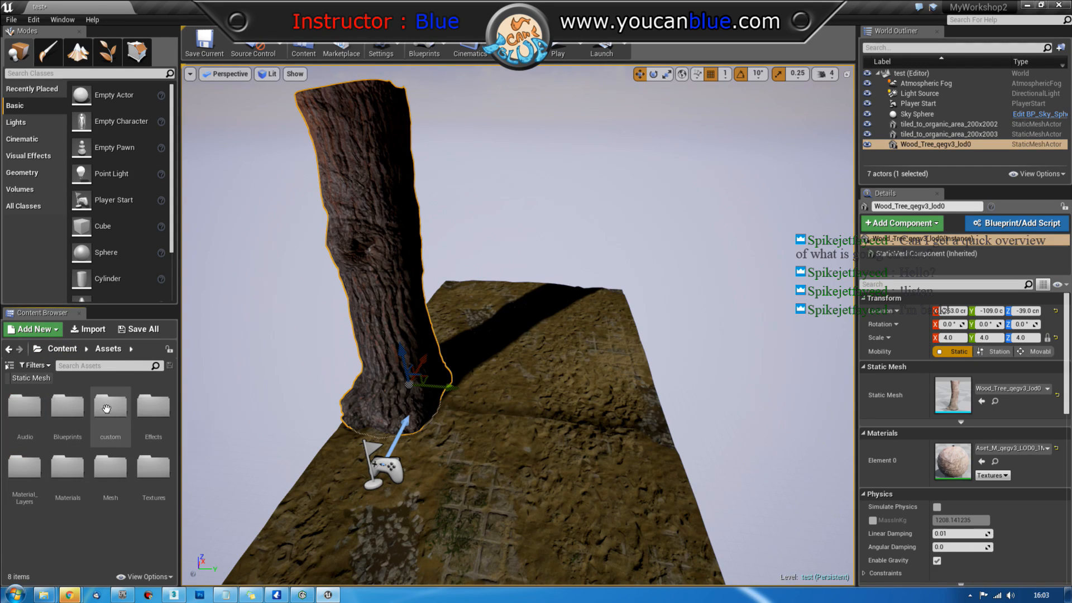
left_click(43, 382)
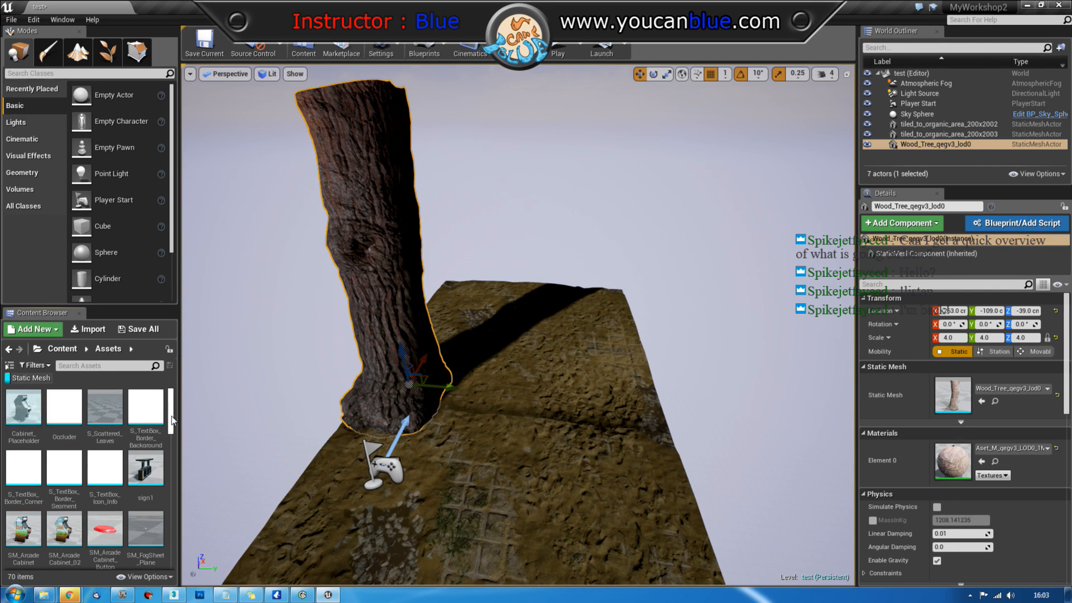
scroll(165, 441, "down", 5)
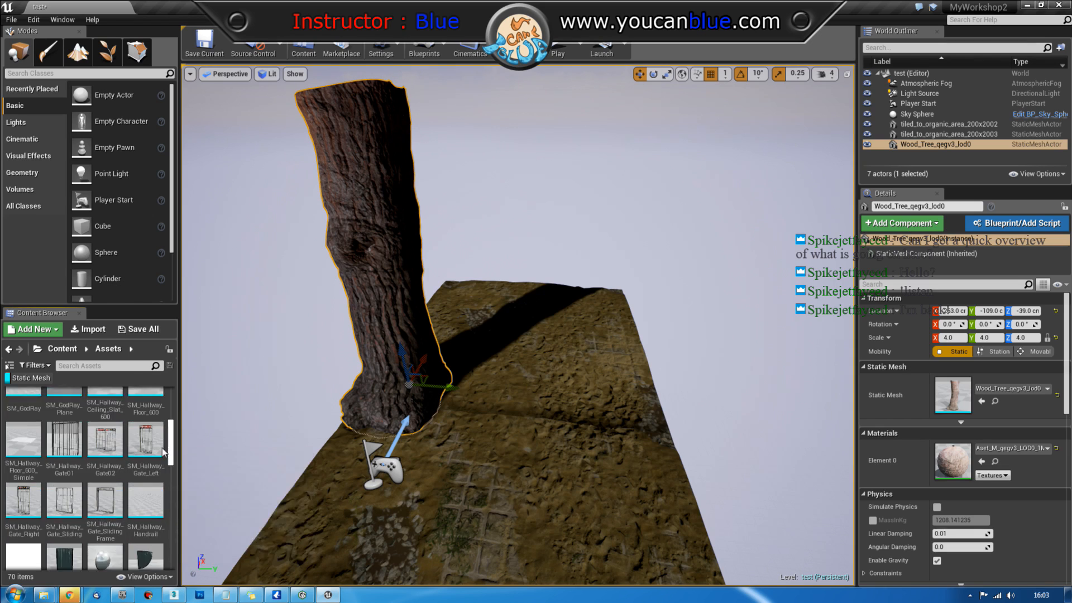
scroll(160, 463, "down", 5)
scroll(158, 492, "down", 5)
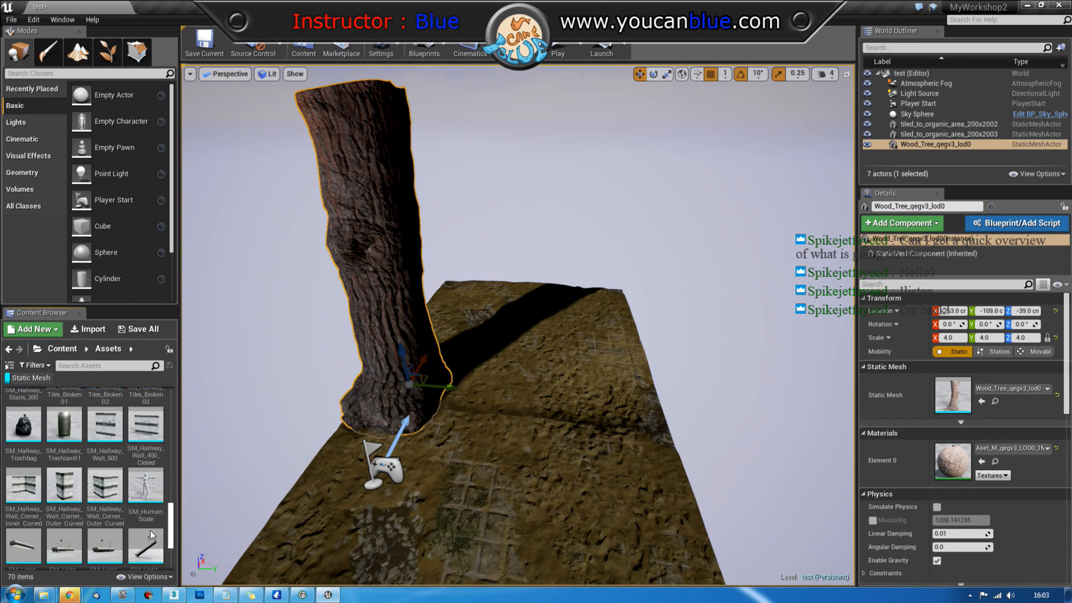
scroll(152, 547, "down", 5)
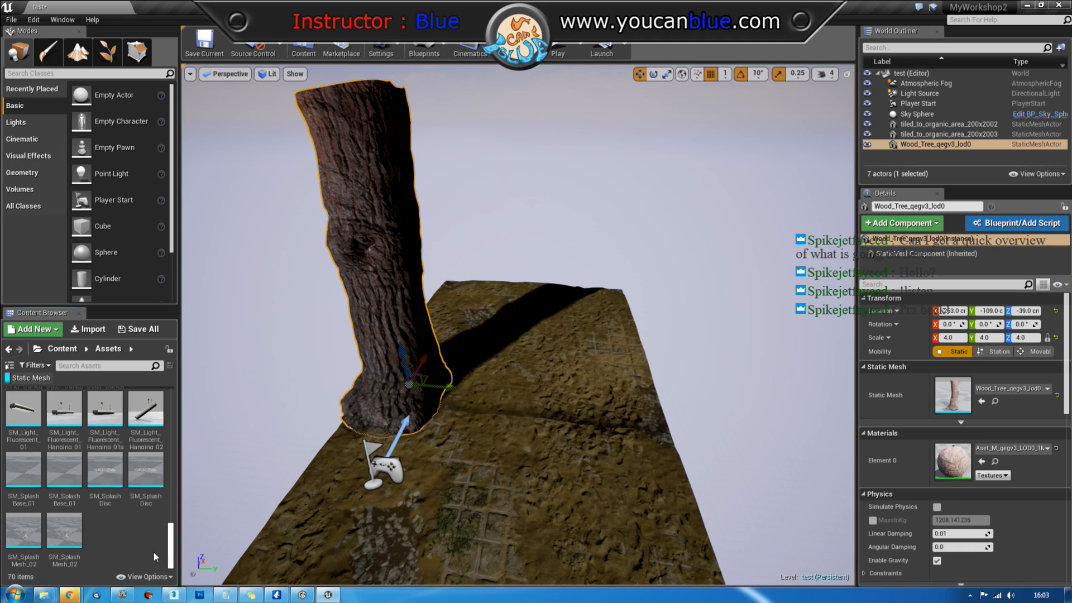
left_click(67, 353)
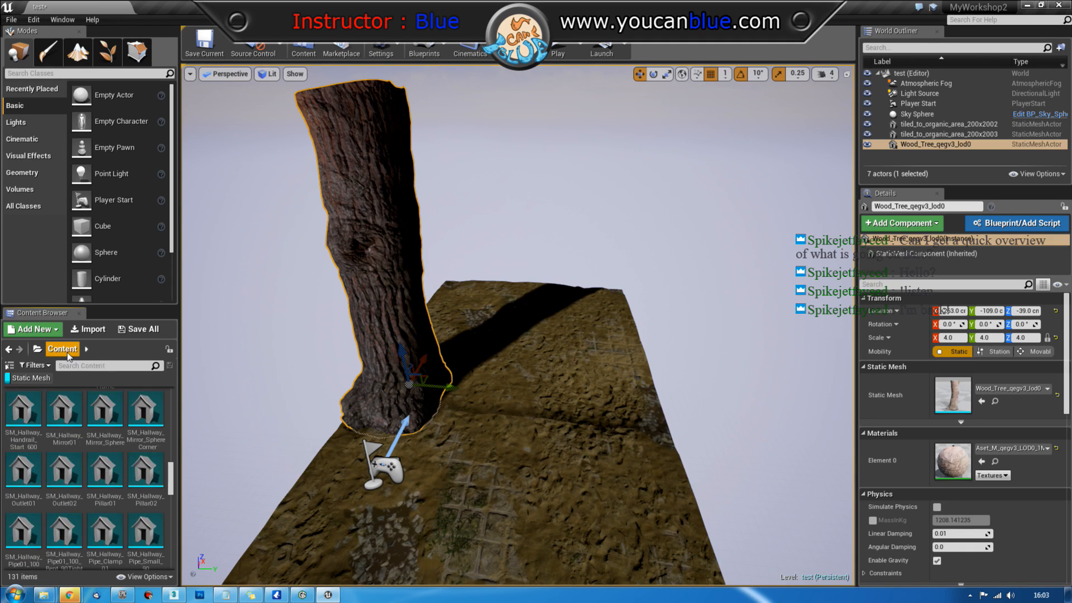
left_click(30, 378)
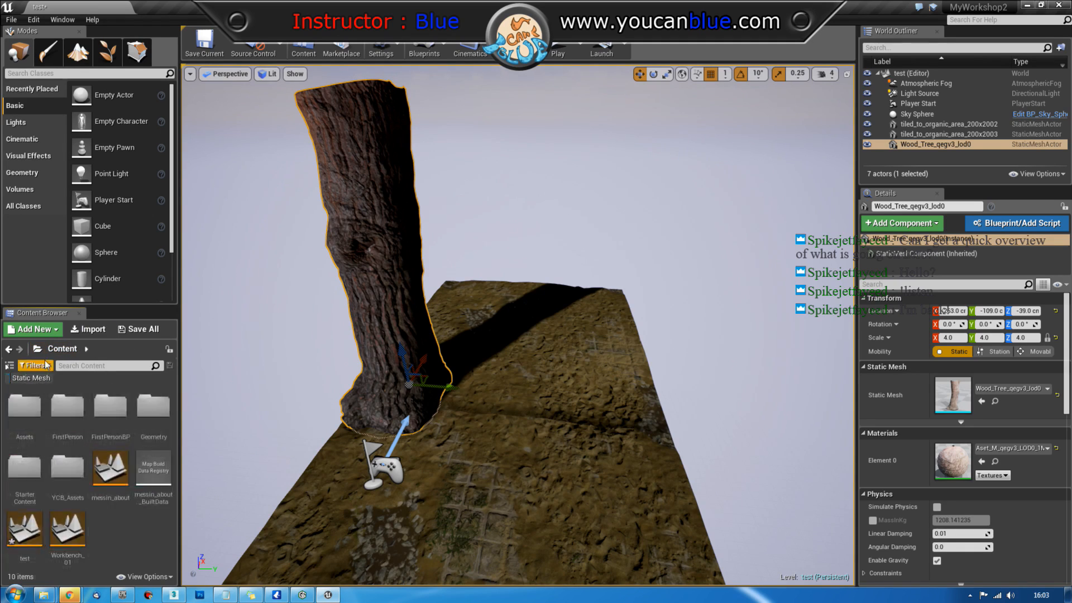
Step: Place the SM_Rock mesh from the StarterContent Props folder on the ground across from the tree trunk
double_click(24, 466)
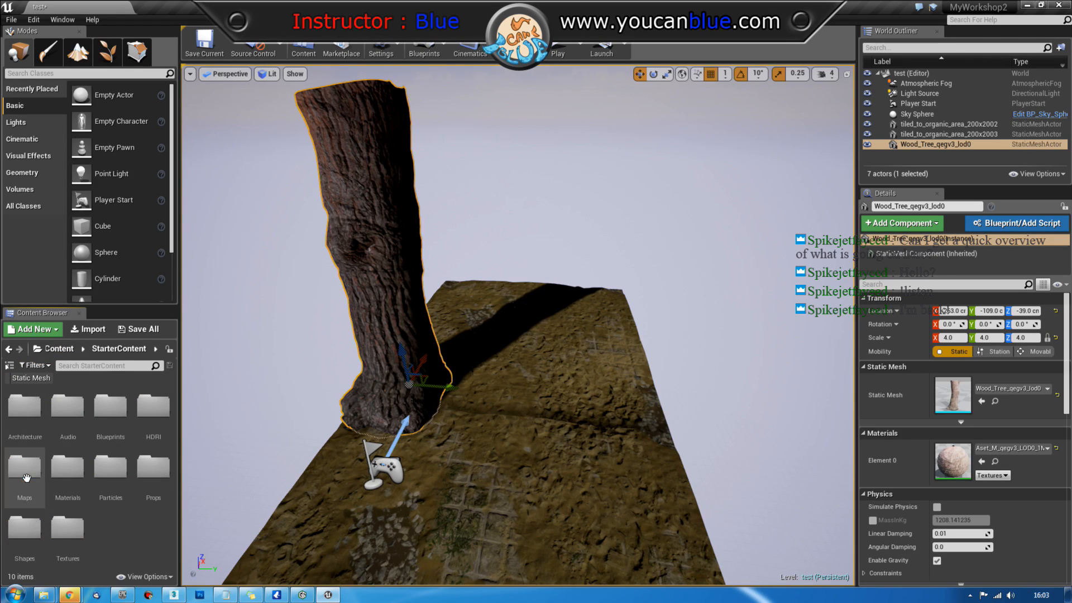
double_click(153, 466)
scroll(173, 483, "down", 3)
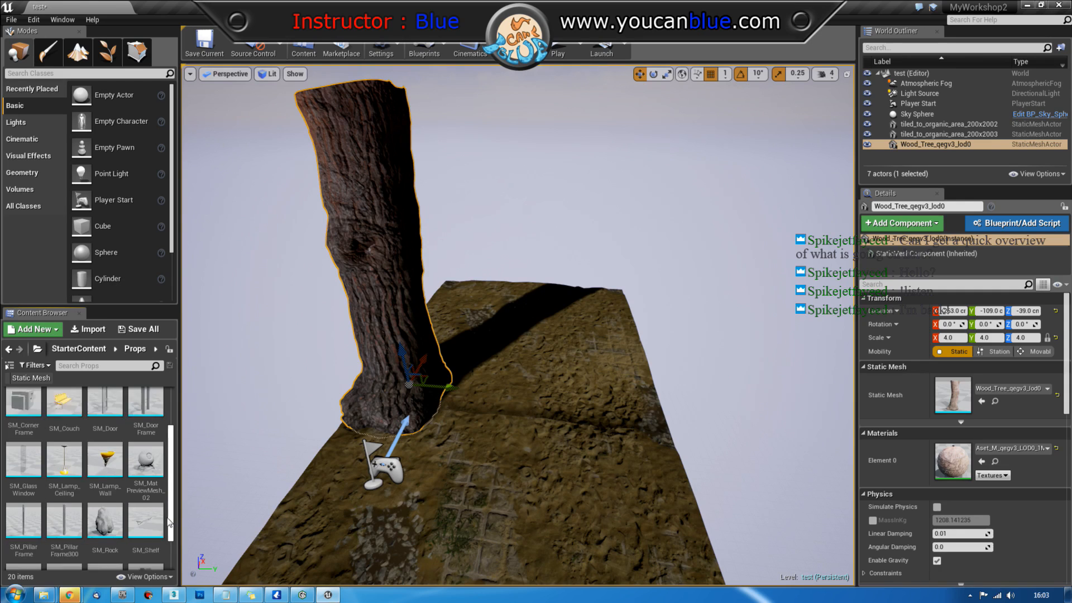
left_click_drag(109, 522, 364, 476)
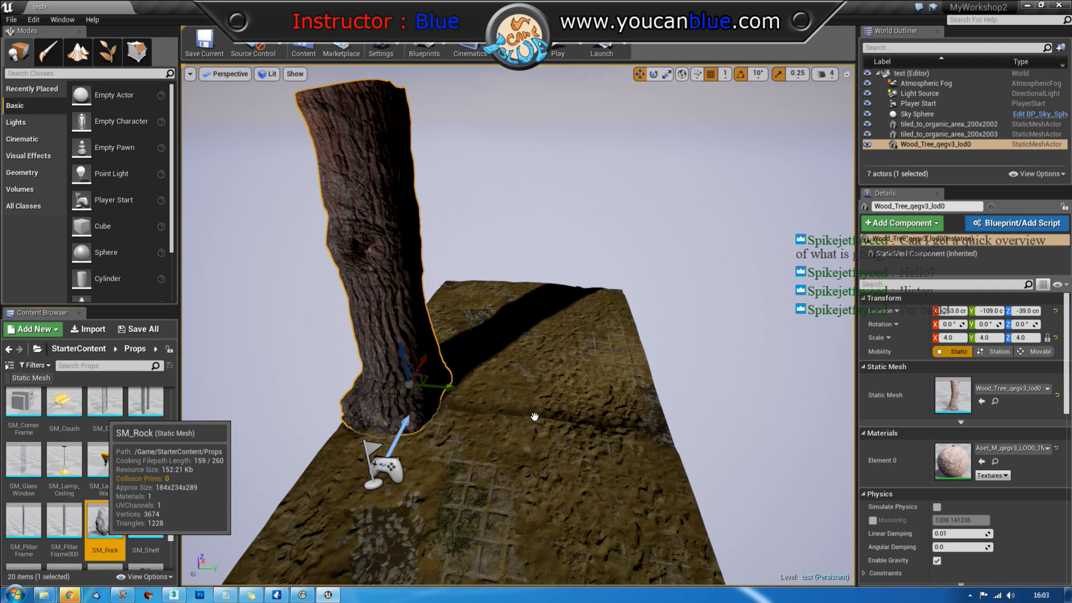
left_click_drag(534, 416, 531, 416)
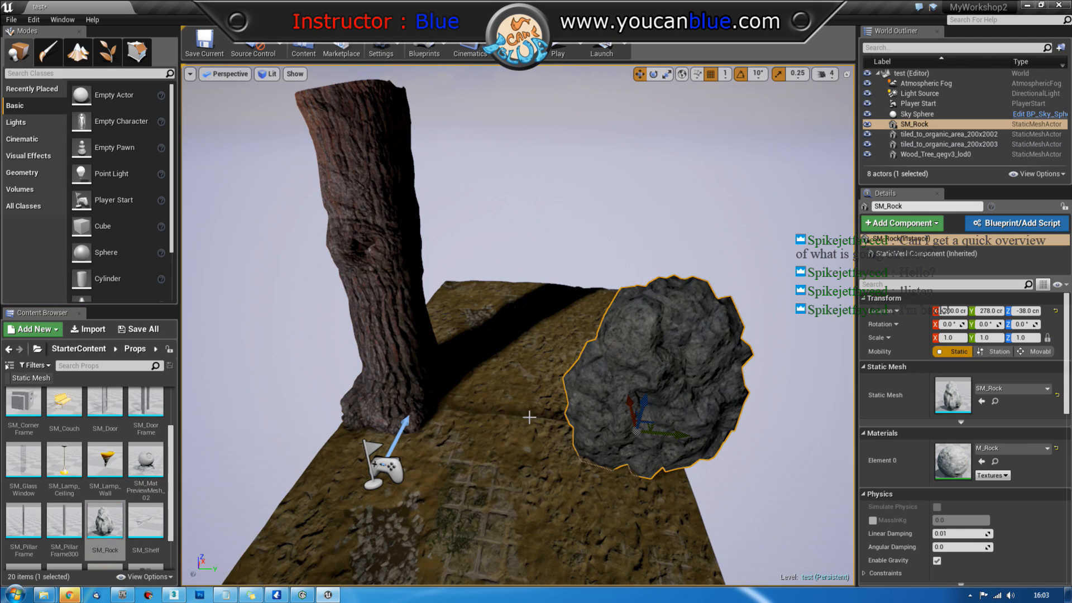
Step: Scale the rock uniformly to 0.5 and sink it into the ground's edge at Y 278 cm, Z -60 cm
left_click_drag(673, 433, 637, 435)
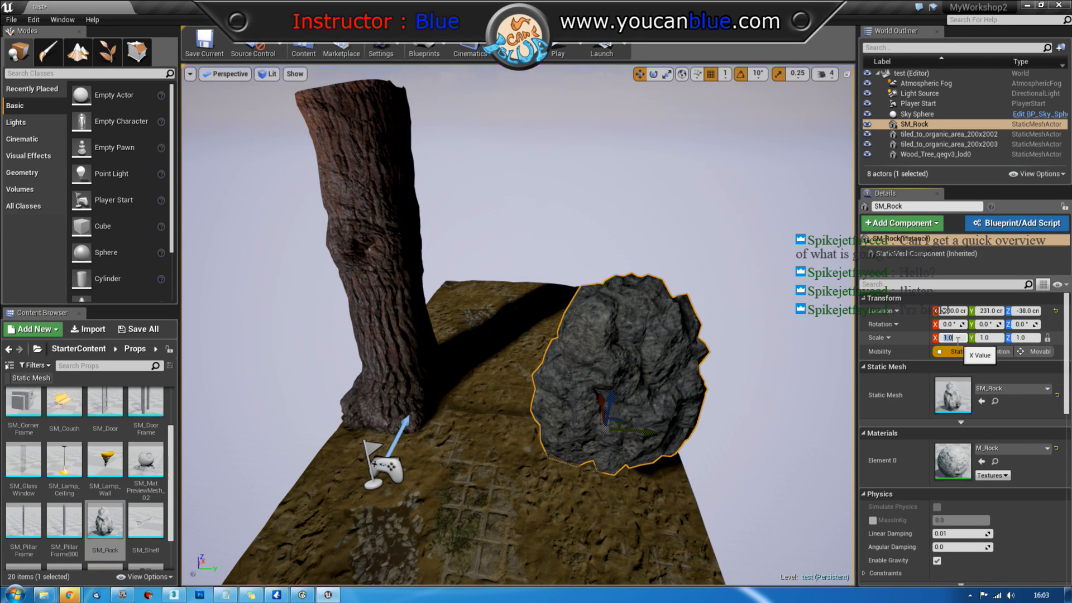
key("Return")
right_click_drag(663, 442, 687, 410)
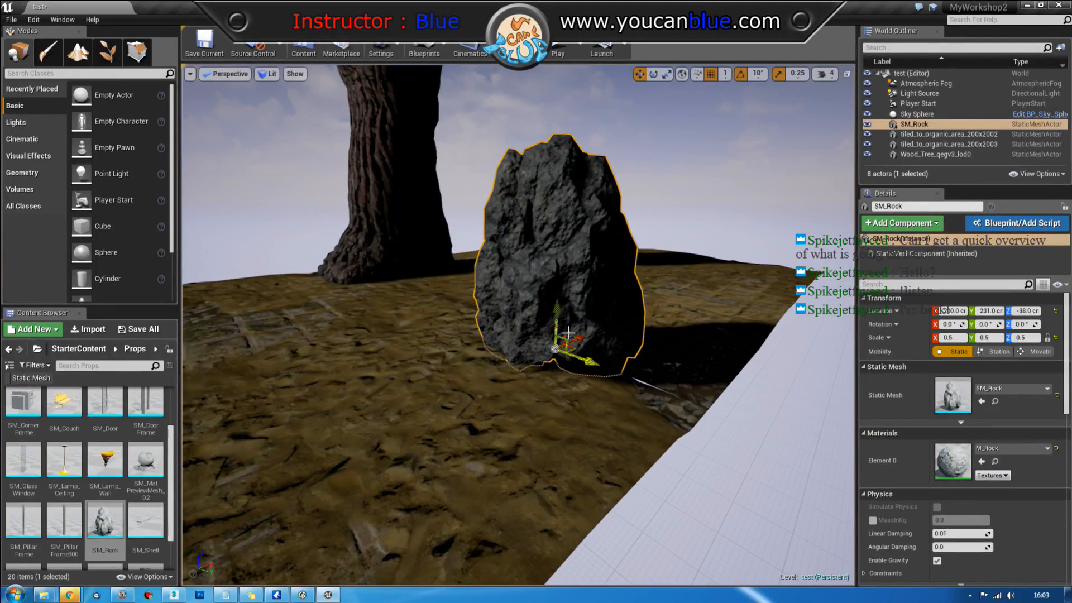
left_click_drag(570, 331, 623, 392)
left_click_drag(651, 413, 662, 423)
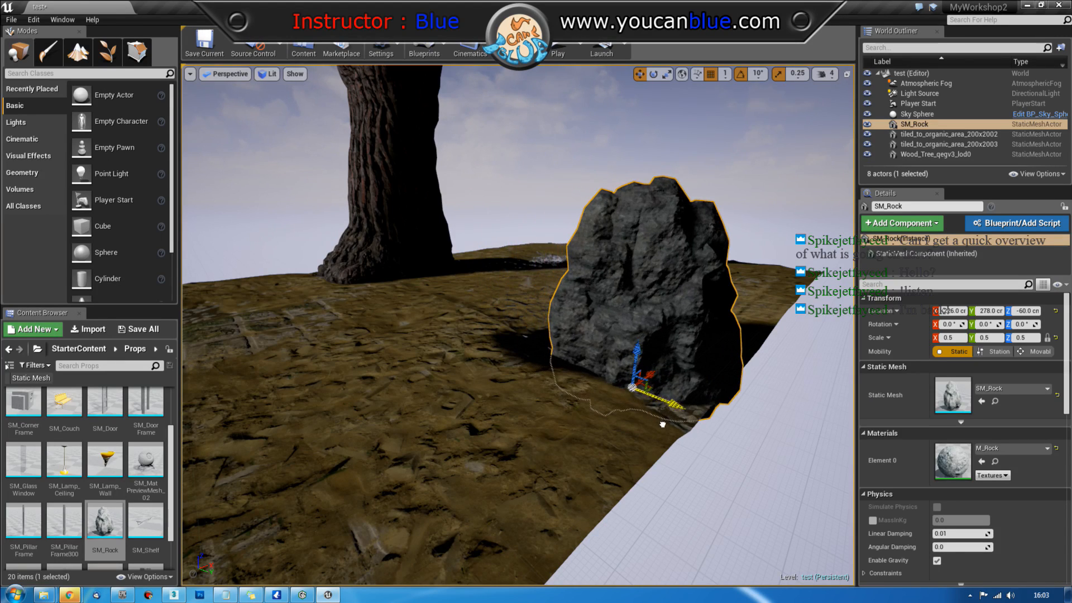
Step: Duplicate the rock beside the original, scale the copy uniformly to 0.15 and reposition it near the large rock
right_click_drag(617, 442, 617, 408)
scroll(574, 442, "up", 3)
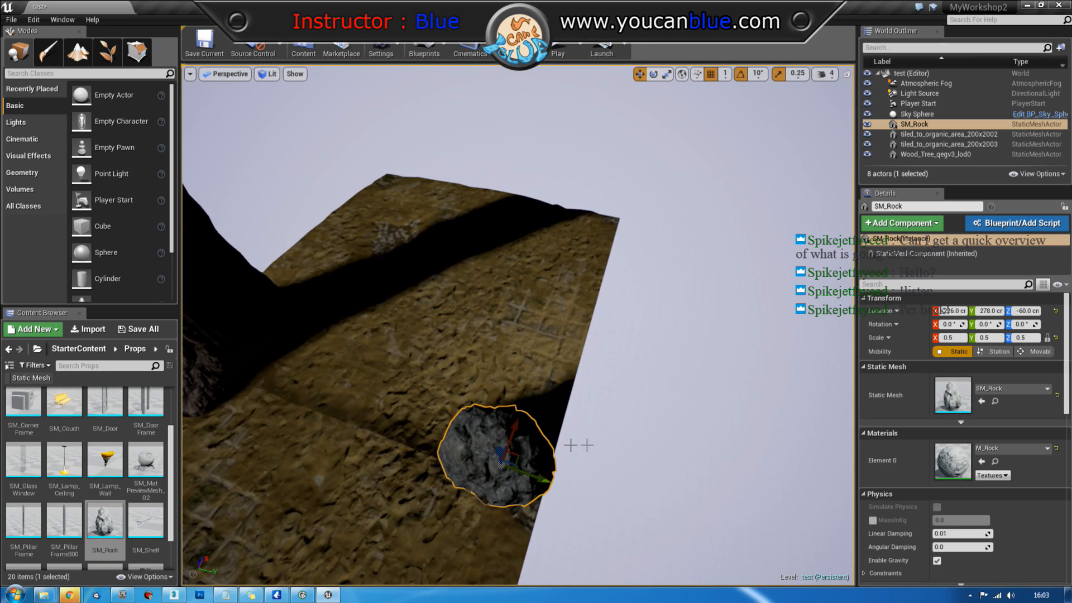
left_click_drag(509, 457, 447, 472, "alt")
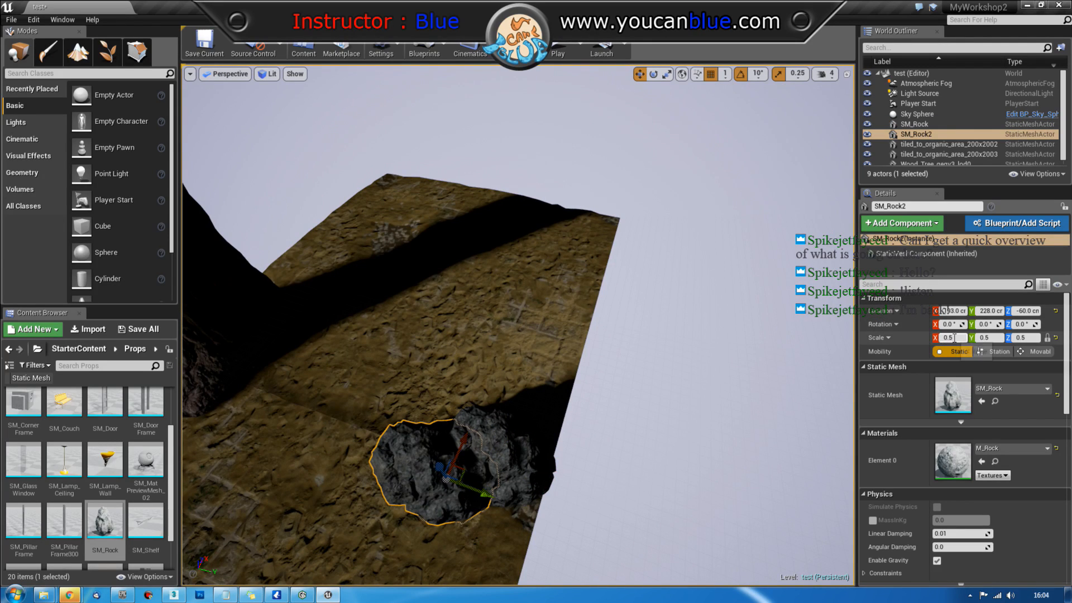
key("Return")
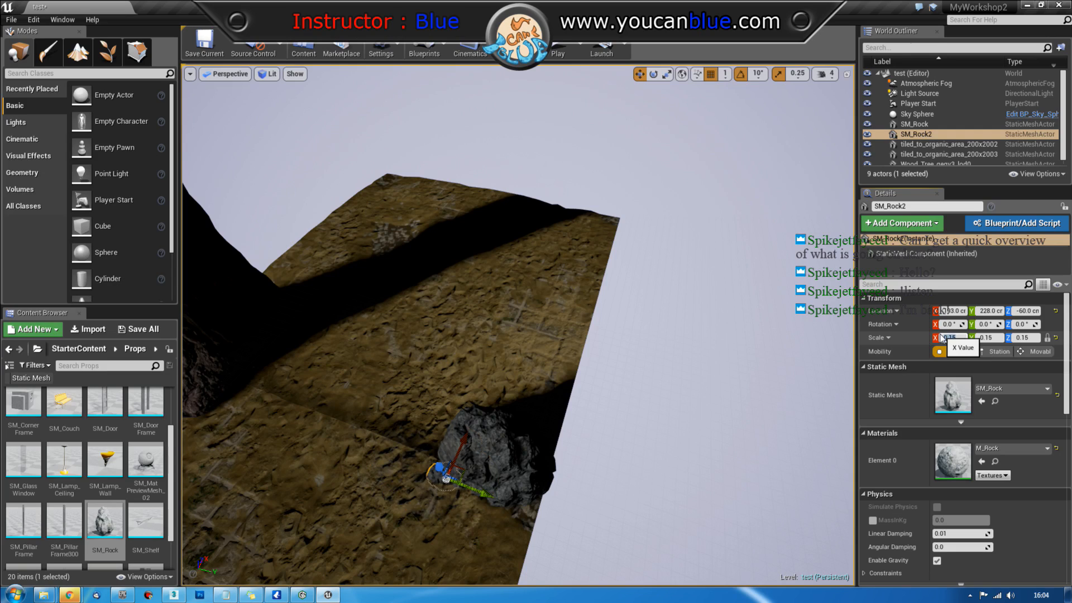
right_click_drag(494, 480, 397, 507)
left_click_drag(468, 404, 517, 434)
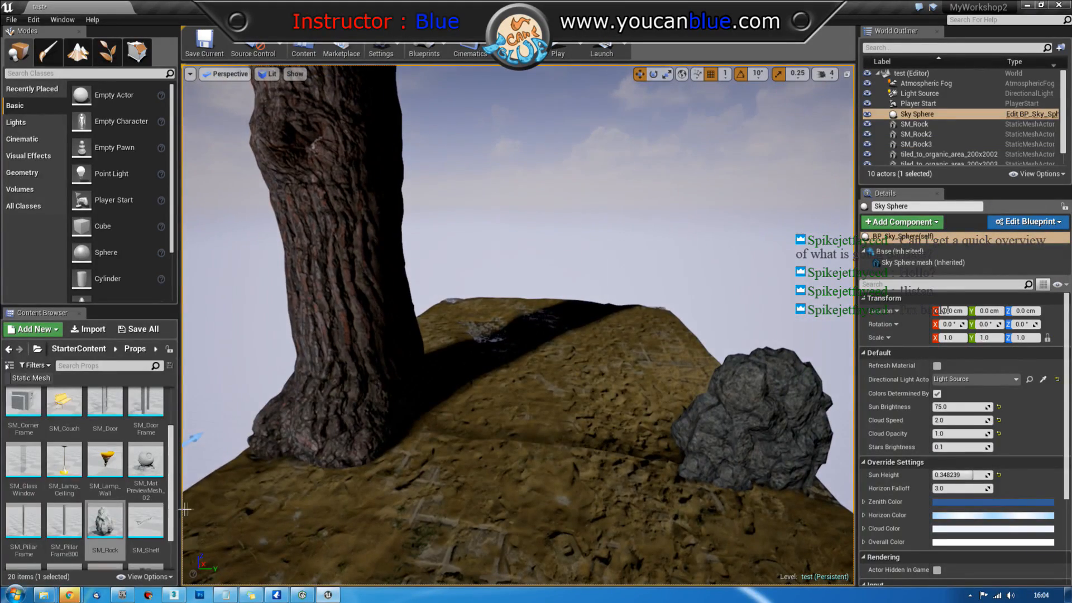
Step: Place two SM_Bush meshes from the StarterContent Props folder on the ground around the base of the tree trunk
scroll(147, 504, "down", 1)
scroll(145, 503, "up", 2)
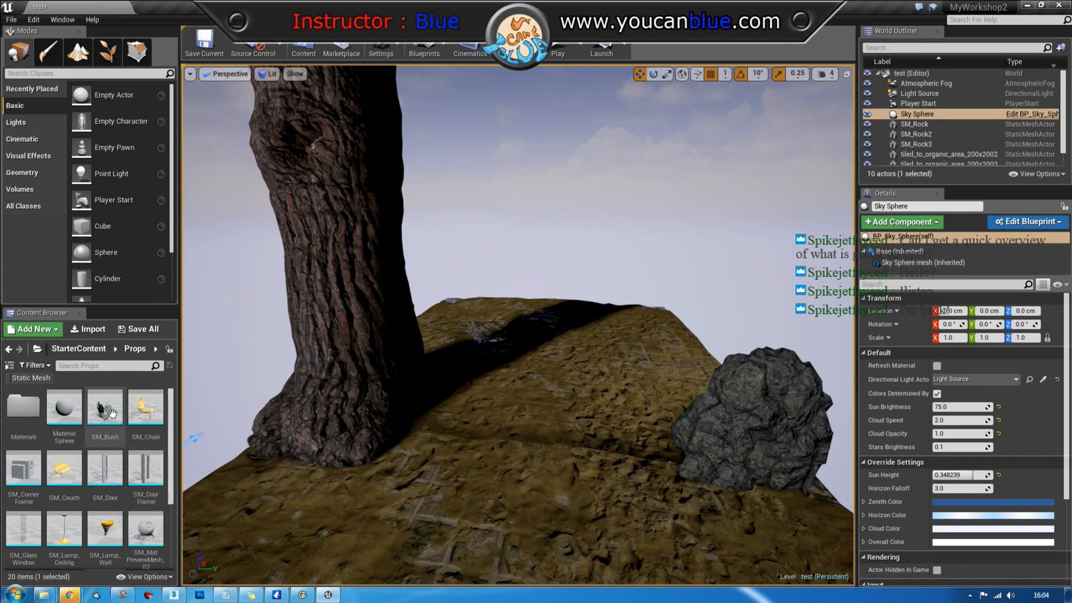
left_click_drag(111, 410, 326, 450)
left_click_drag(455, 450, 455, 425)
left_click_drag(106, 411, 358, 480)
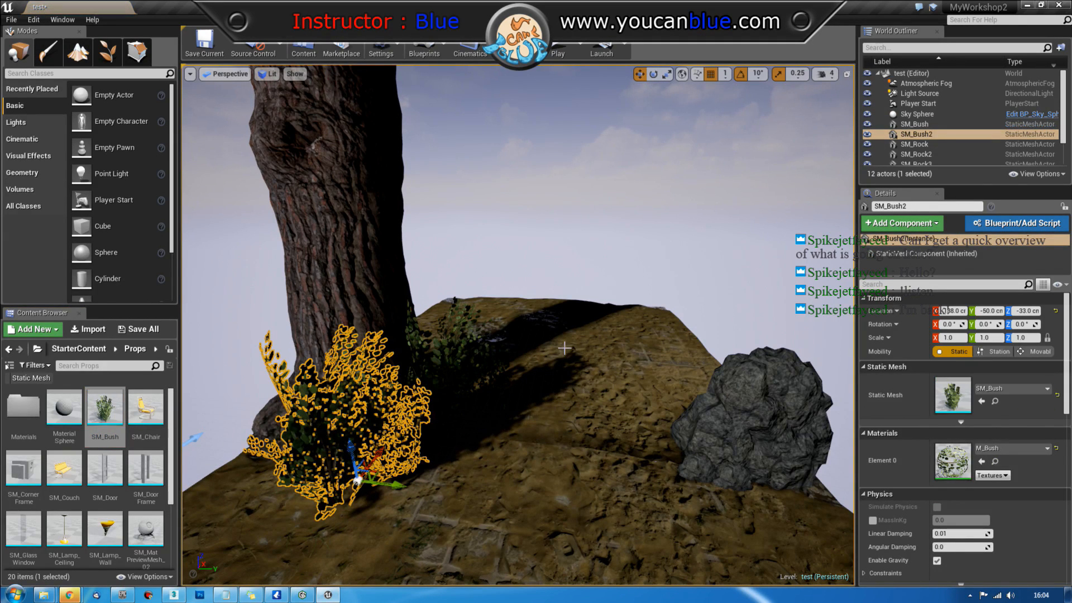
Step: Build the whole level, including its lighting, and close the message log
left_click(695, 241)
key("f")
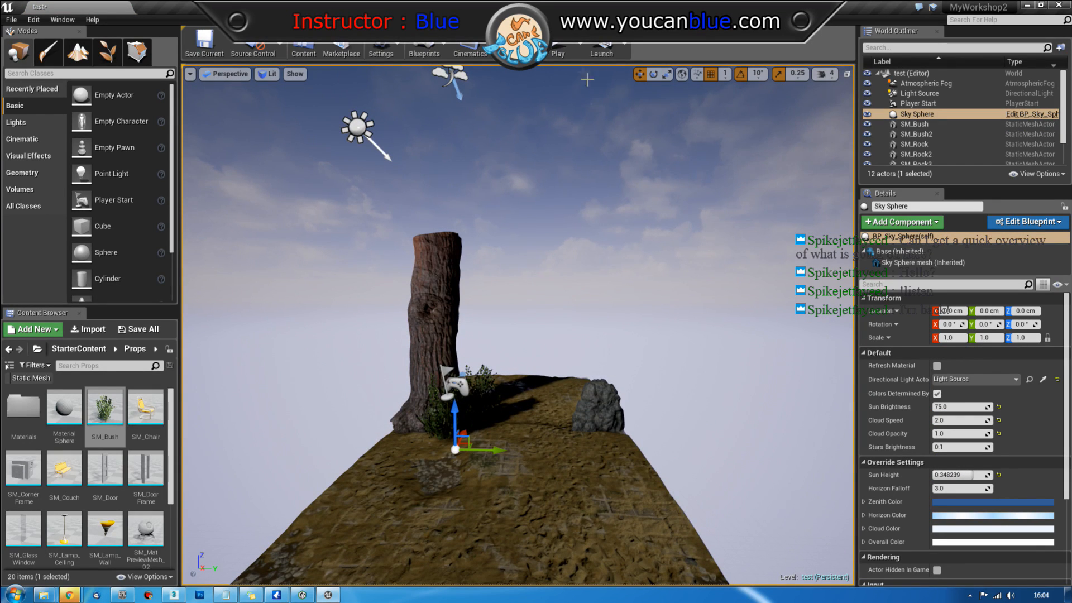
left_click(538, 50)
mouse_move(595, 89)
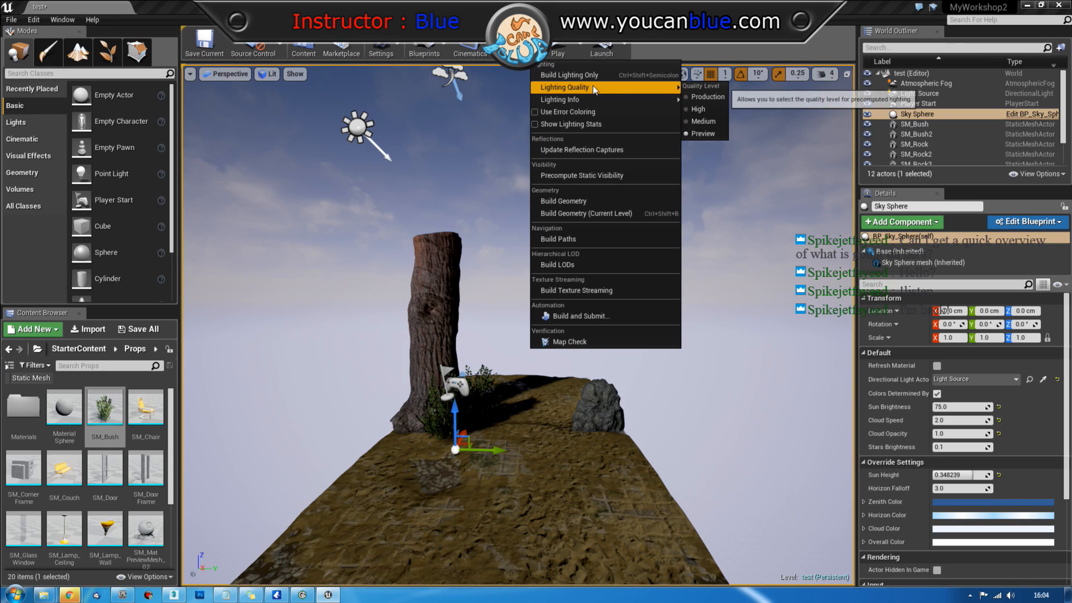
left_click(525, 55)
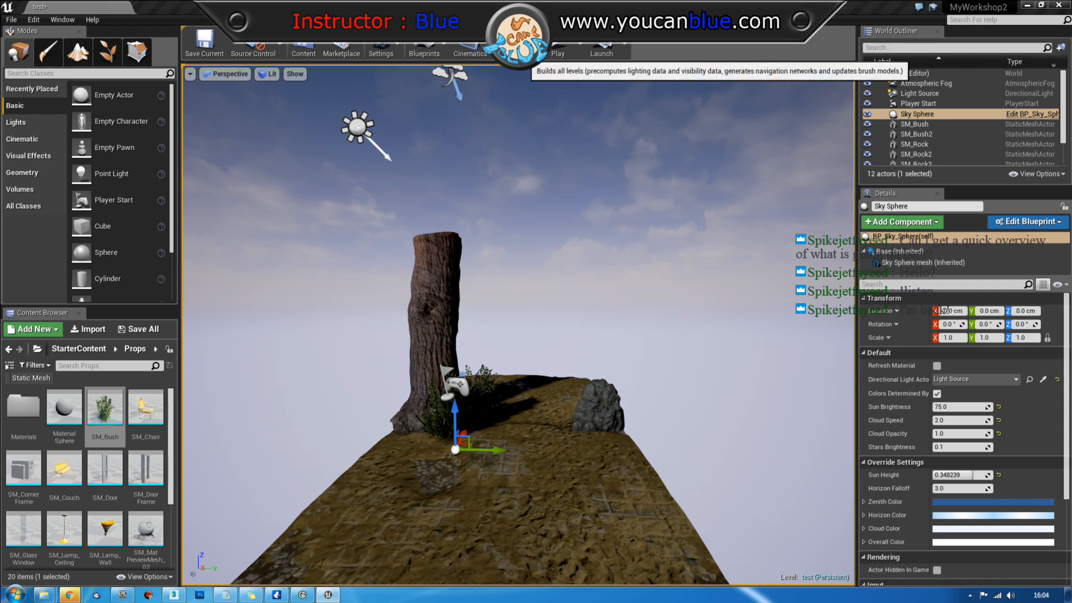
left_click(524, 52)
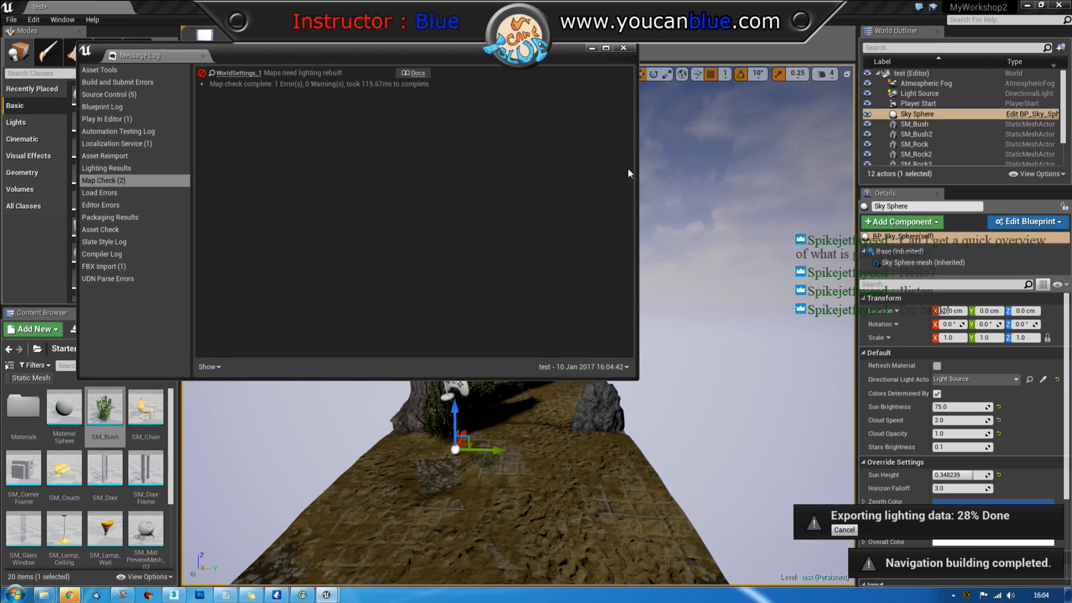
left_click(624, 48)
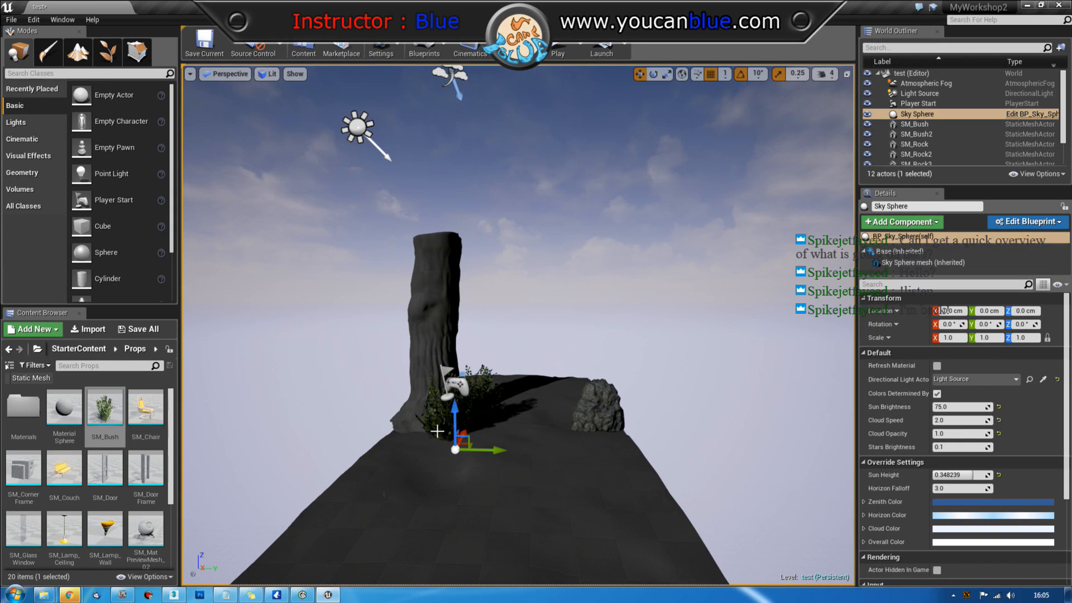
Step: Go back to the project's root Content folder and save all levels and assets
right_click_drag(613, 438, 622, 470)
right_click_drag(674, 398, 671, 395)
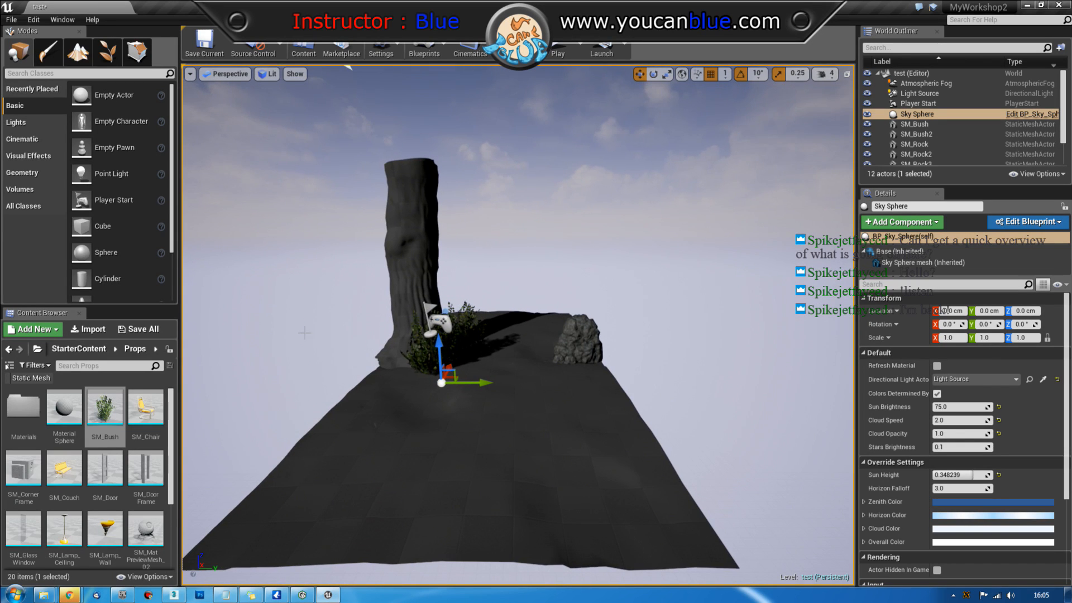
left_click(74, 348)
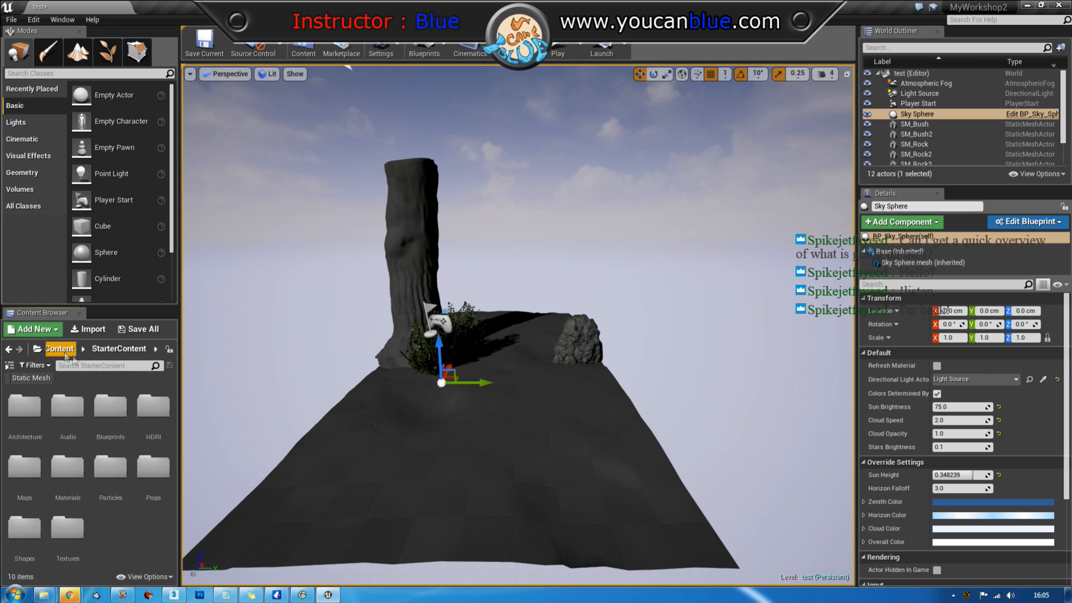
left_click(59, 350)
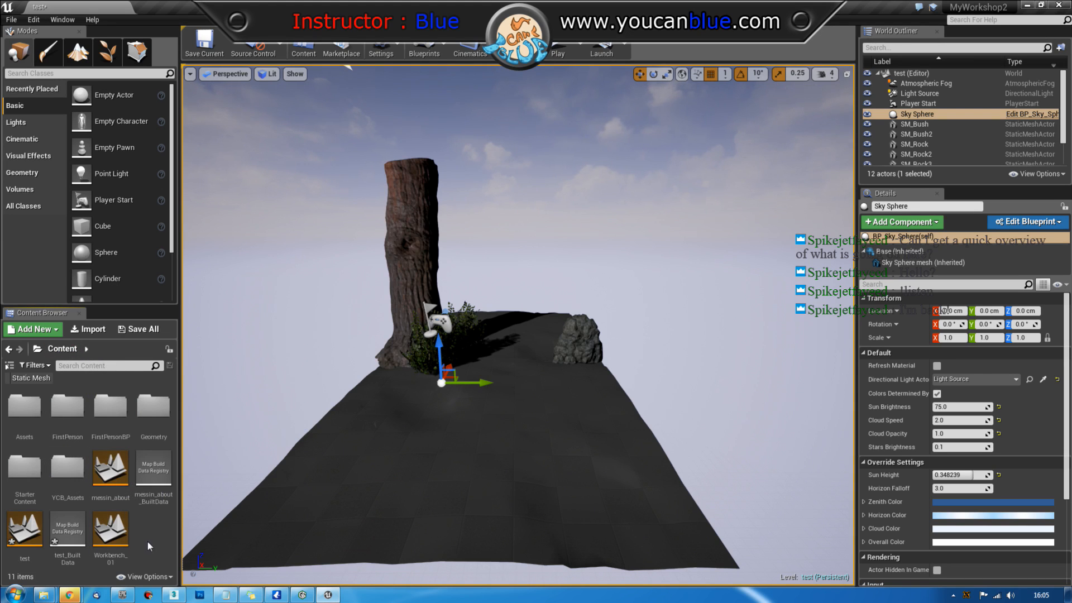
left_click(11, 20)
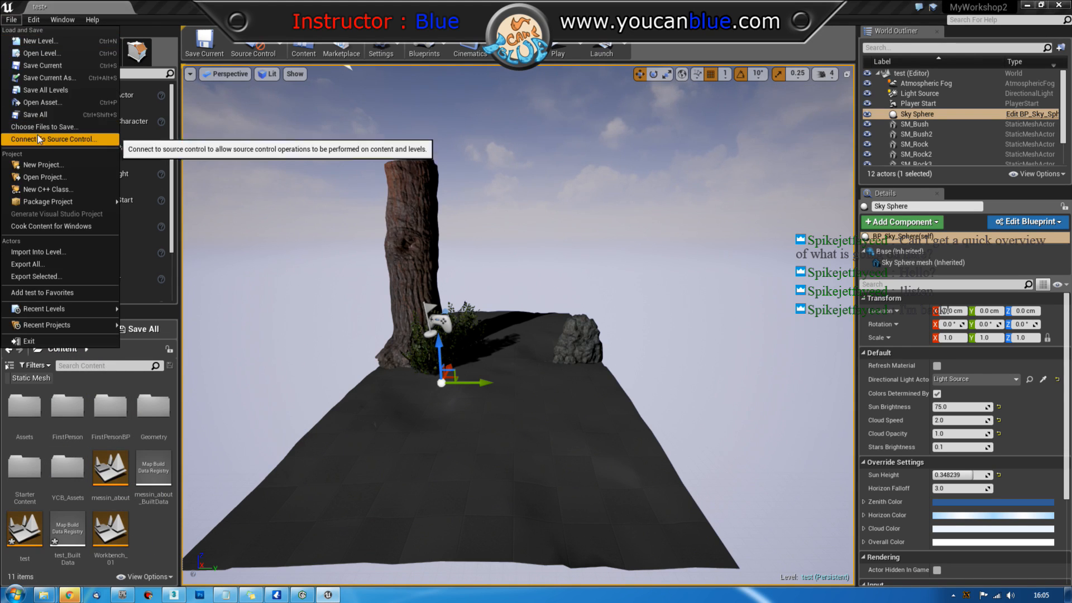
left_click(31, 116)
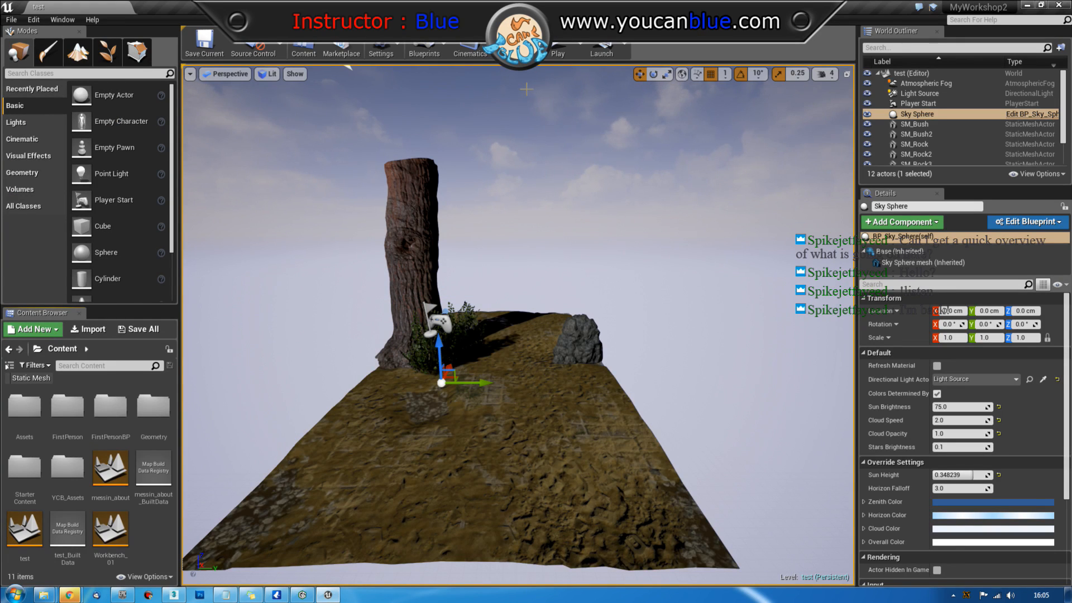
Step: Play the level from a spot on the ground and walk around to examine the tree, bushes, rocks and tiled surface
right_click_drag(693, 321, 695, 321)
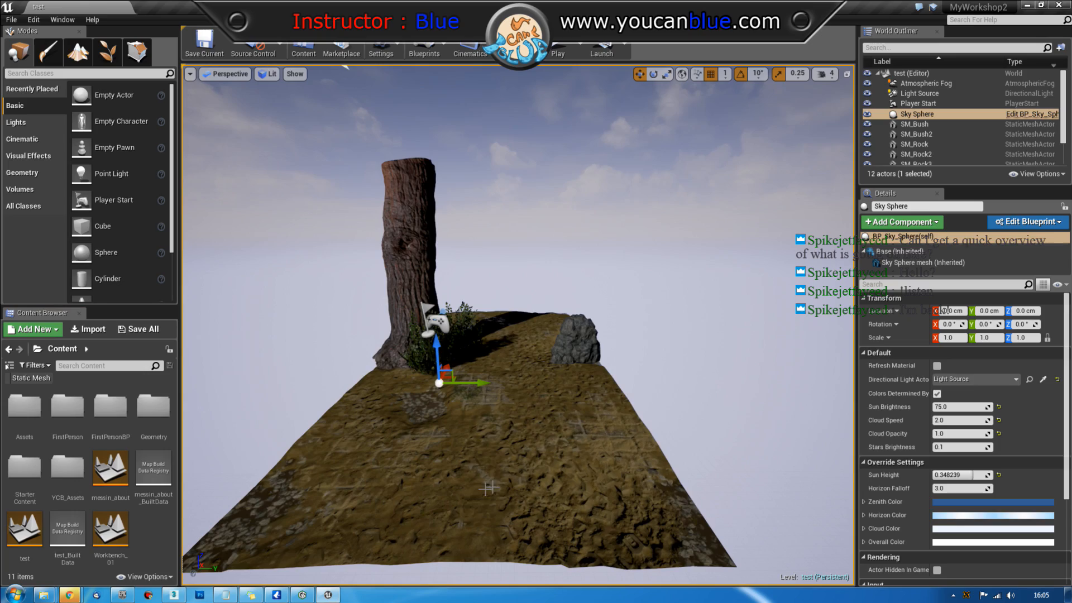
right_click(467, 172)
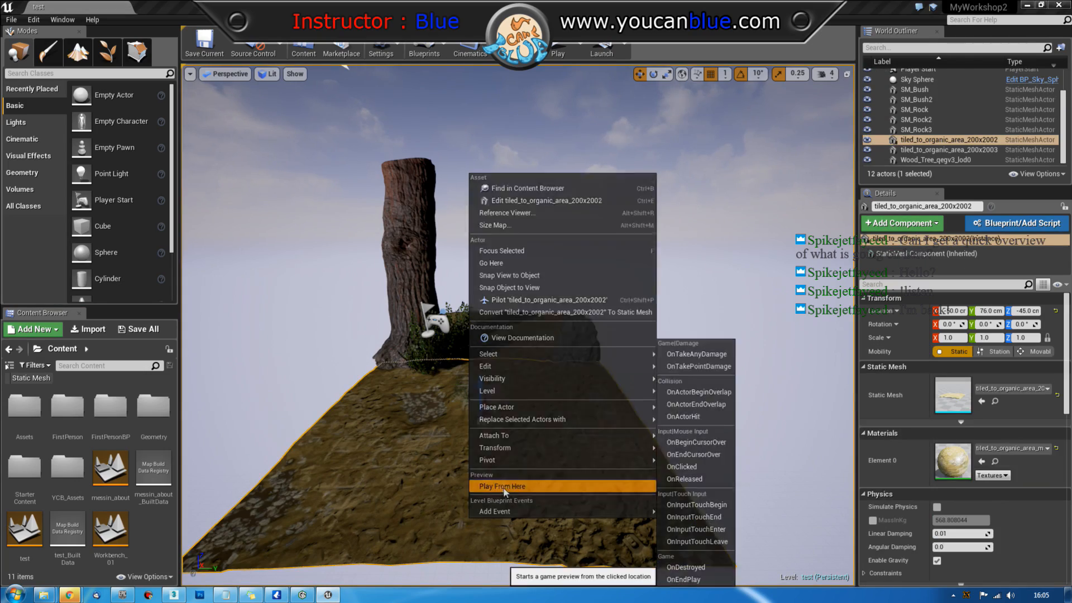
left_click(504, 488)
left_click(504, 488)
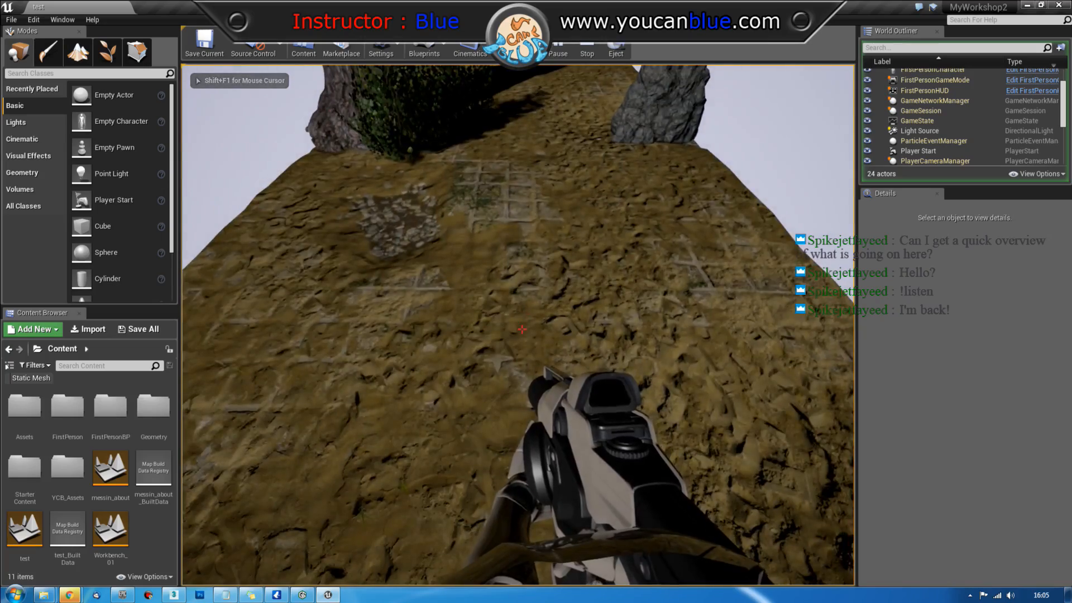
key("w")
key("w")
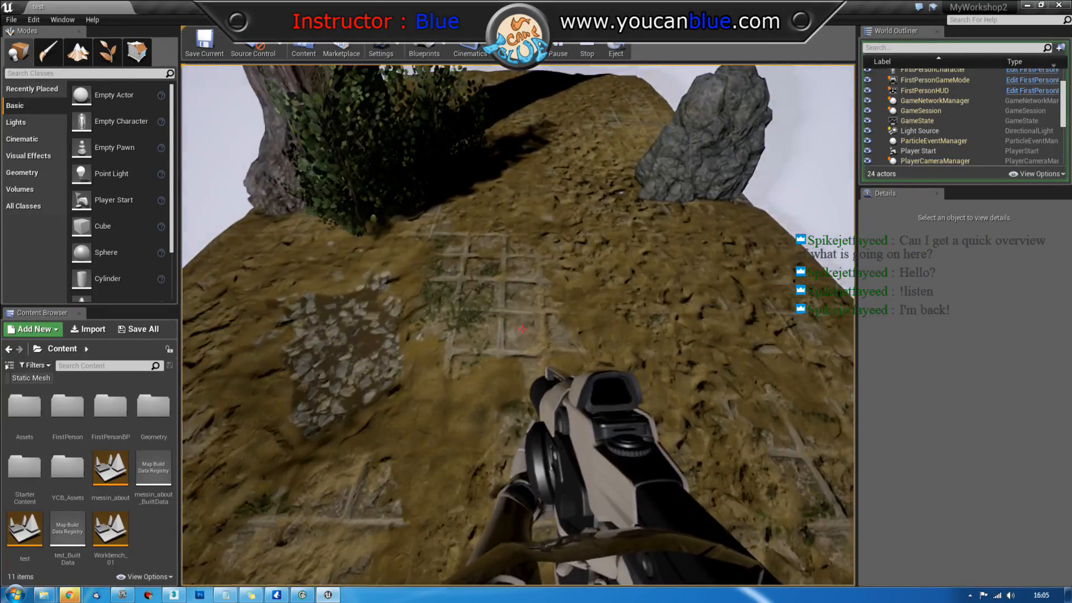
key("s")
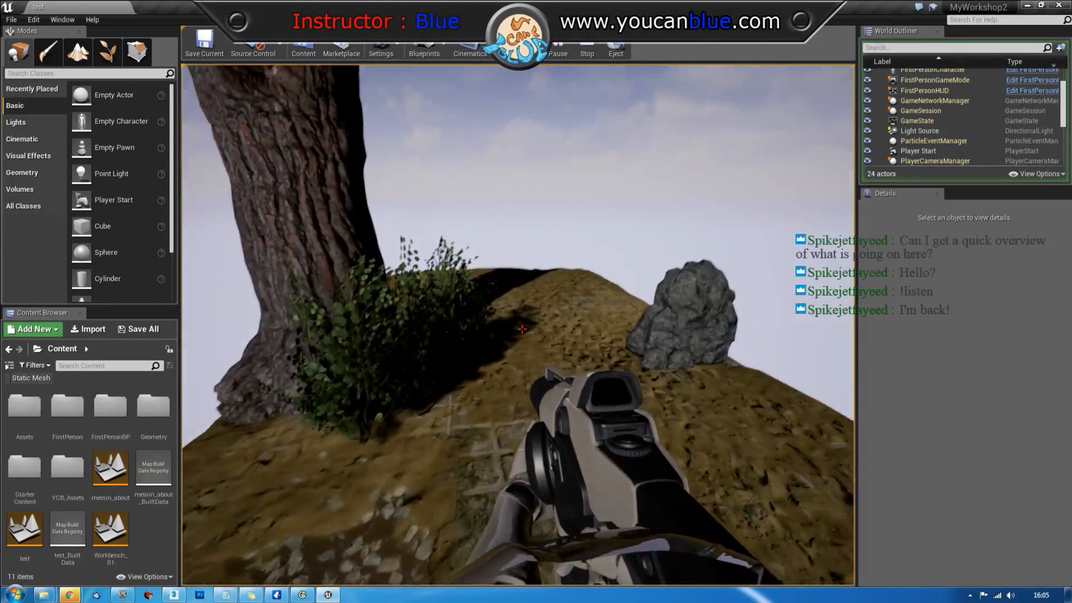
key("w")
key("w")
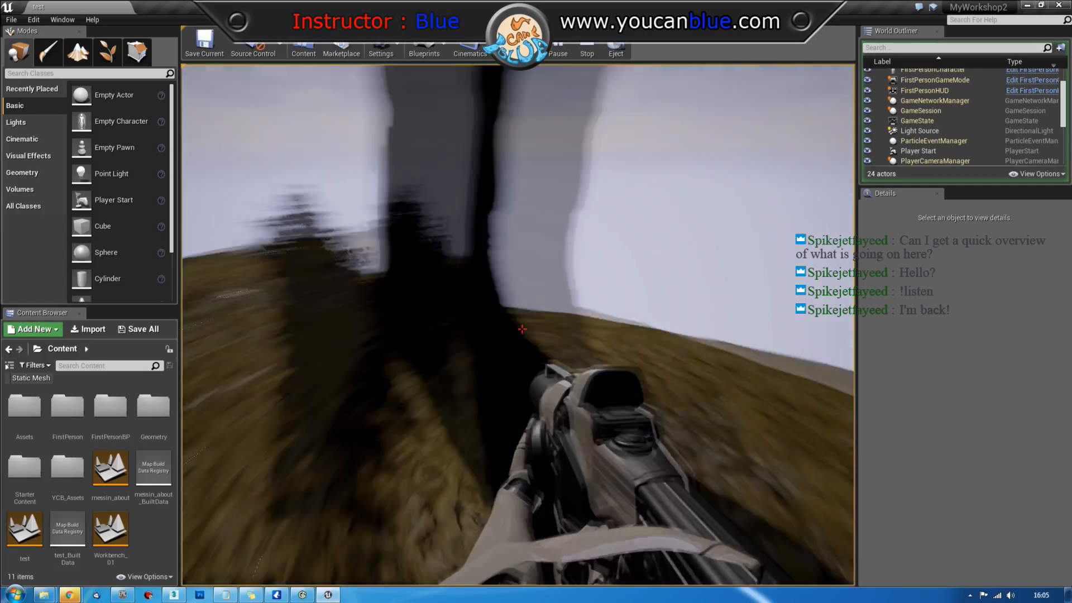
key("w")
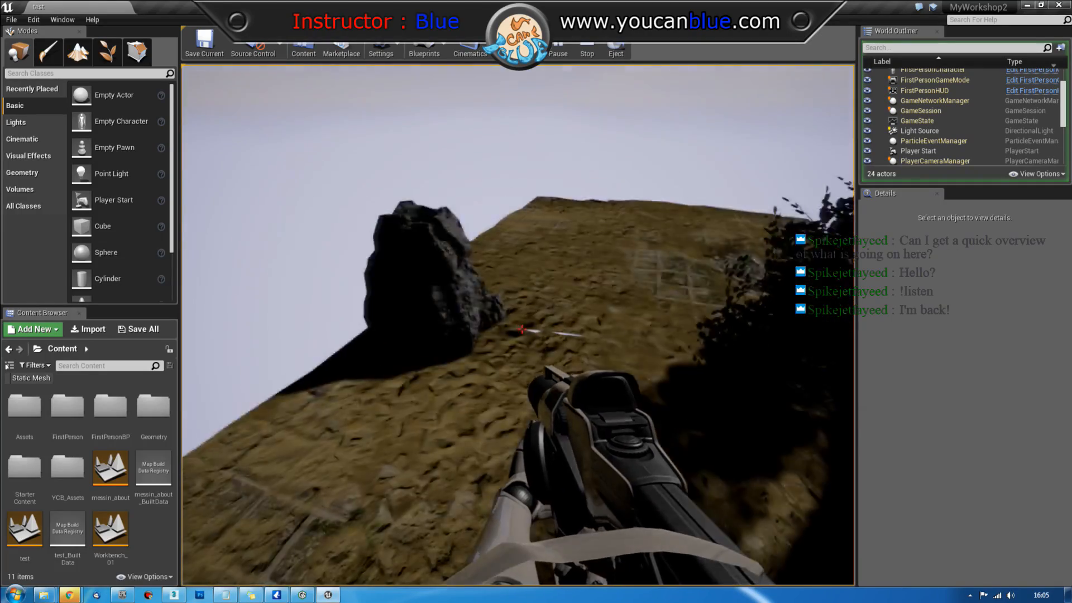
key("w")
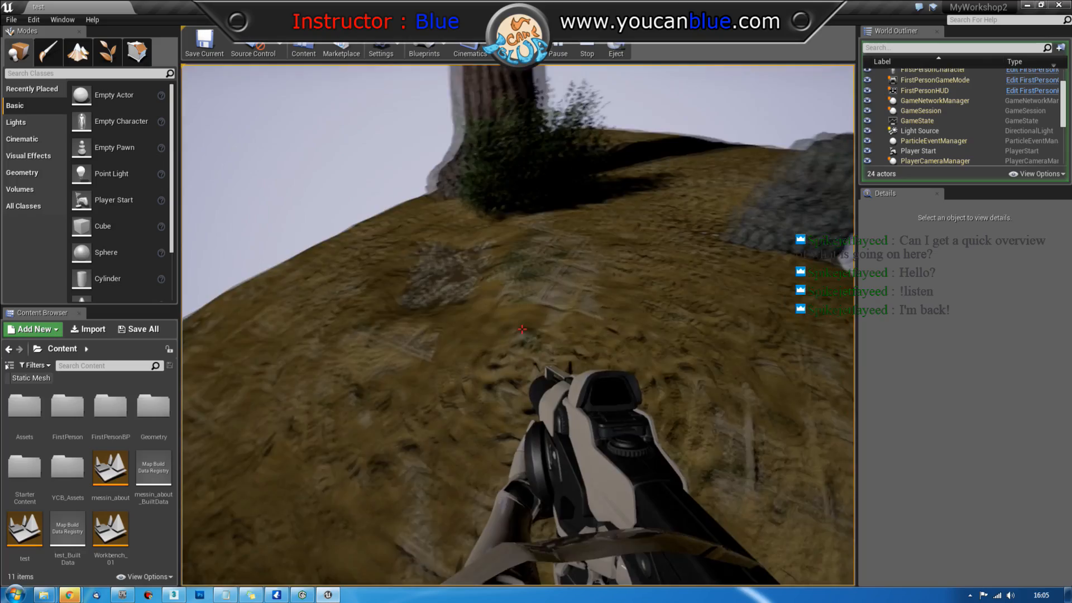
key("a")
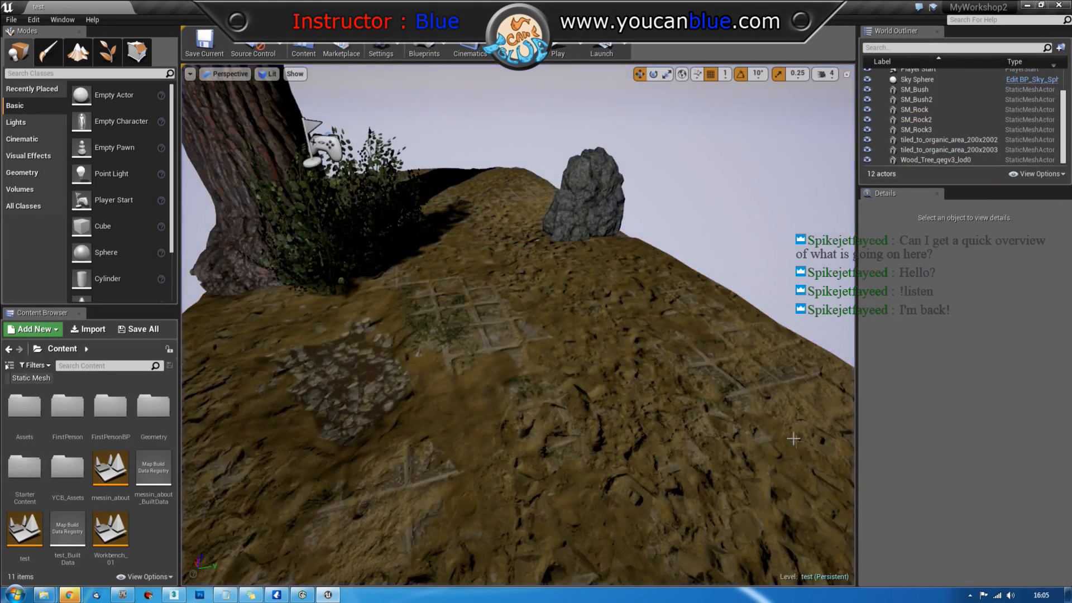
key("Escape")
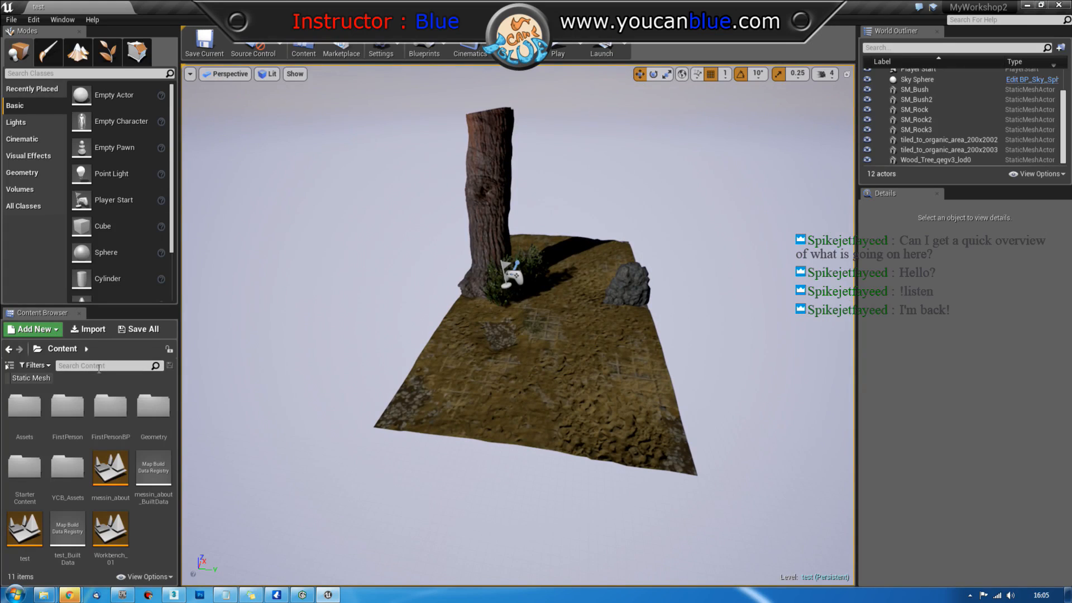
Step: Place the 200x200plain mesh from YCB_Assets/surface1 beside the ground strip at Y -412 cm, Z 73 cm and assign it the Surface1 material
double_click(75, 473)
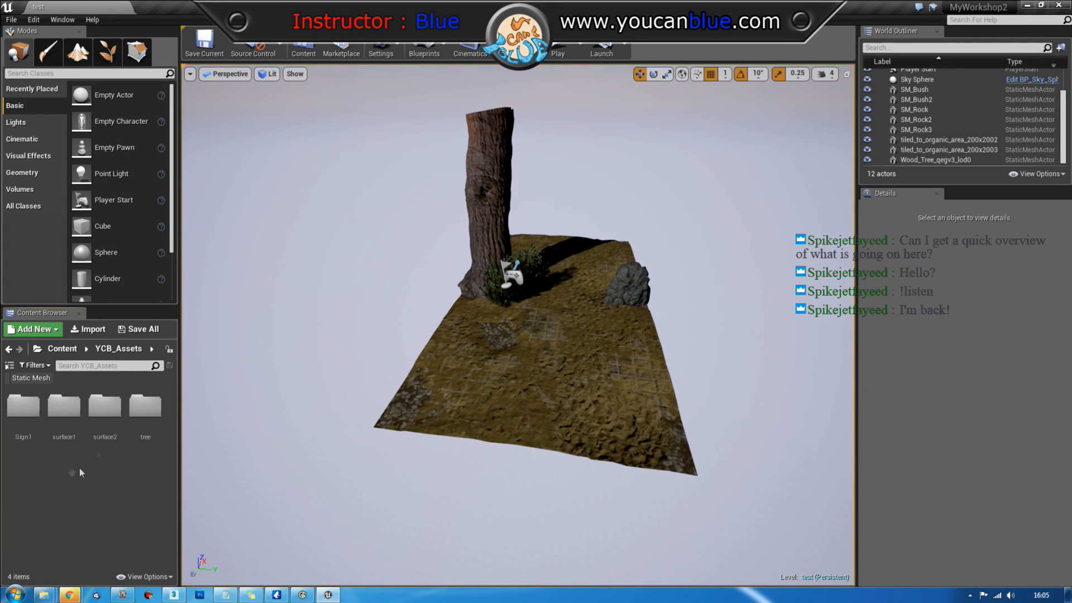
double_click(67, 407)
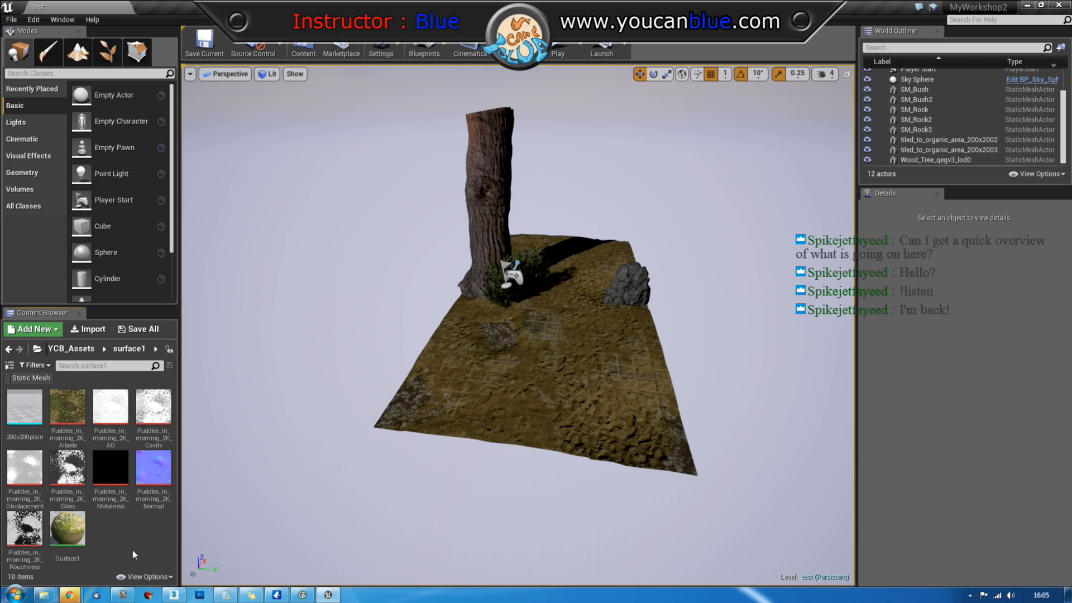
key("alt+Left")
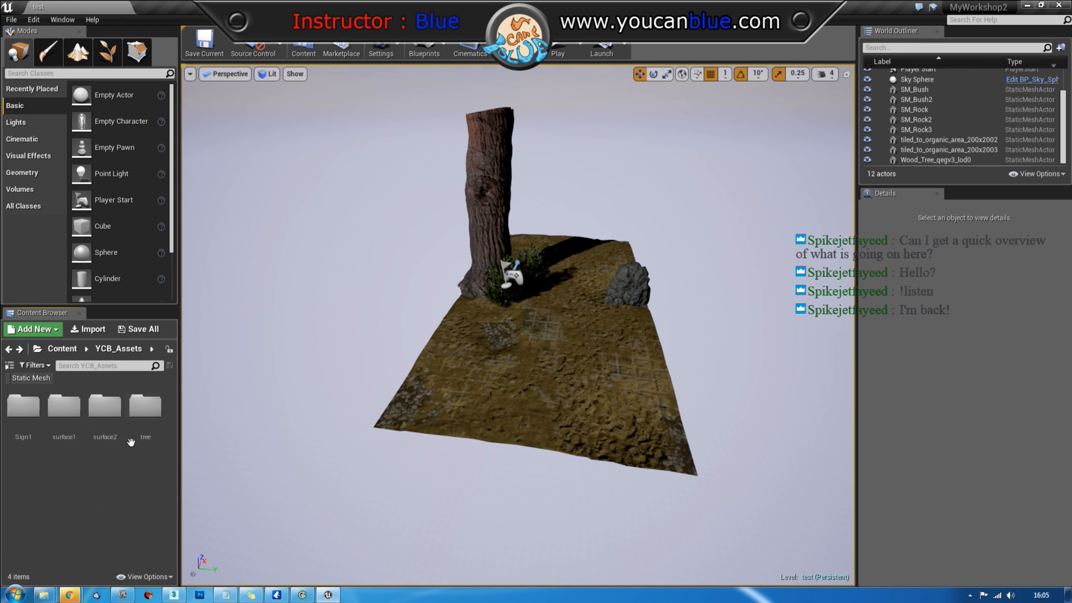
double_click(64, 405)
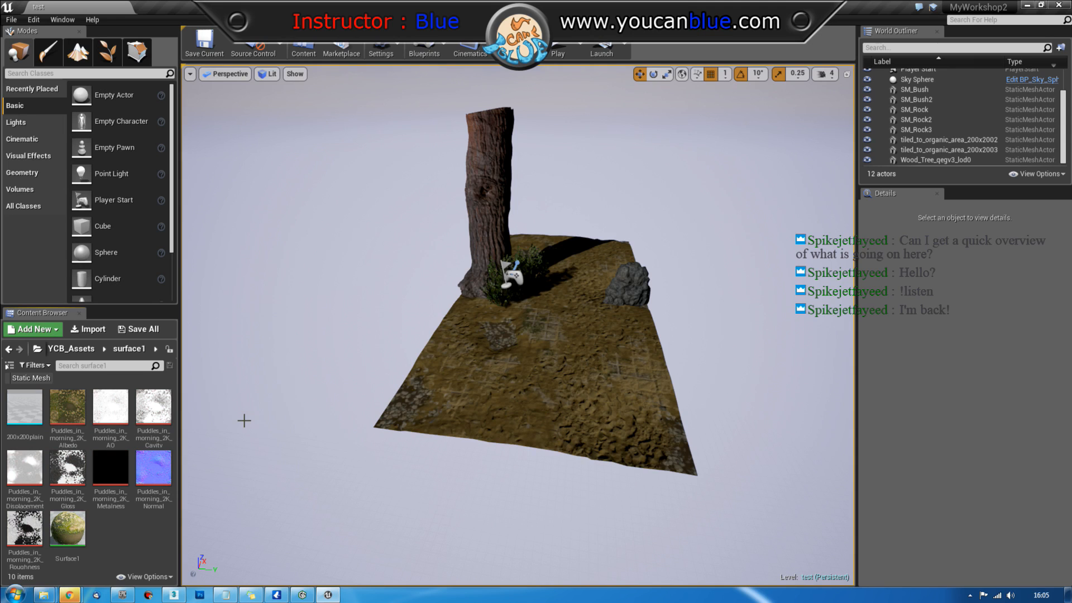
left_click_drag(24, 406, 273, 321)
left_click_drag(67, 527, 946, 468)
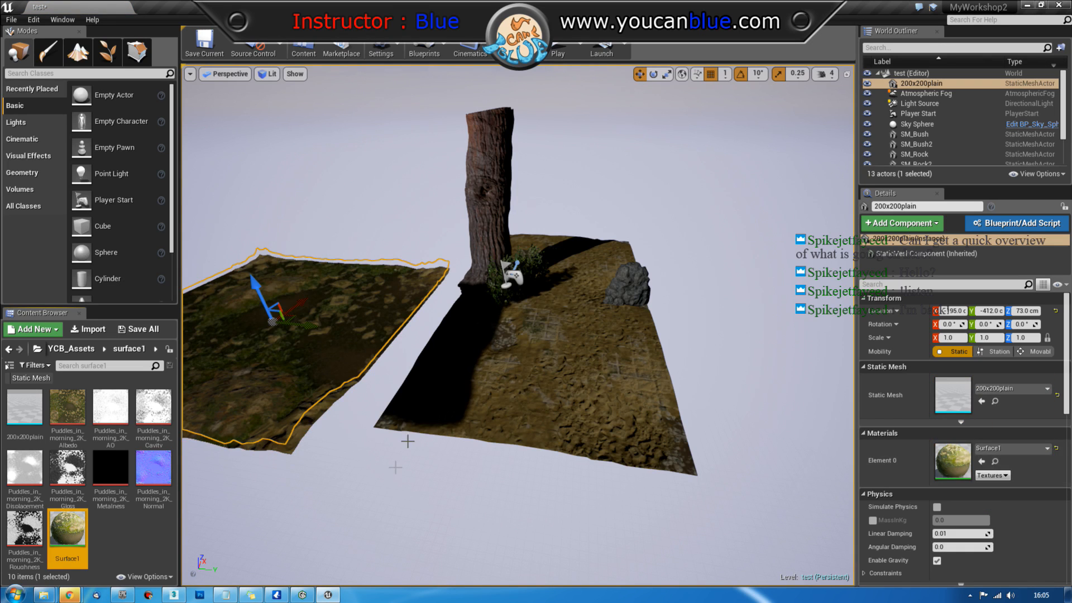
Step: Play the level from a spot on the 200x200plain mesh to examine its puddle surface up close
left_click(378, 491)
left_click_drag(378, 491, 536, 497, "alt")
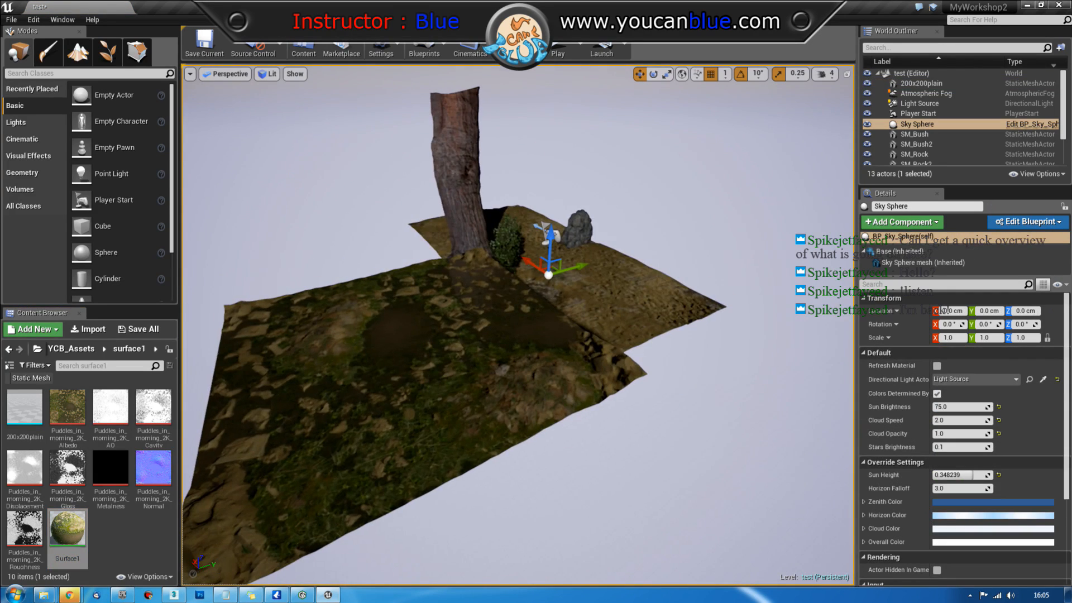
right_click(349, 478)
left_click(390, 441)
left_click(423, 457)
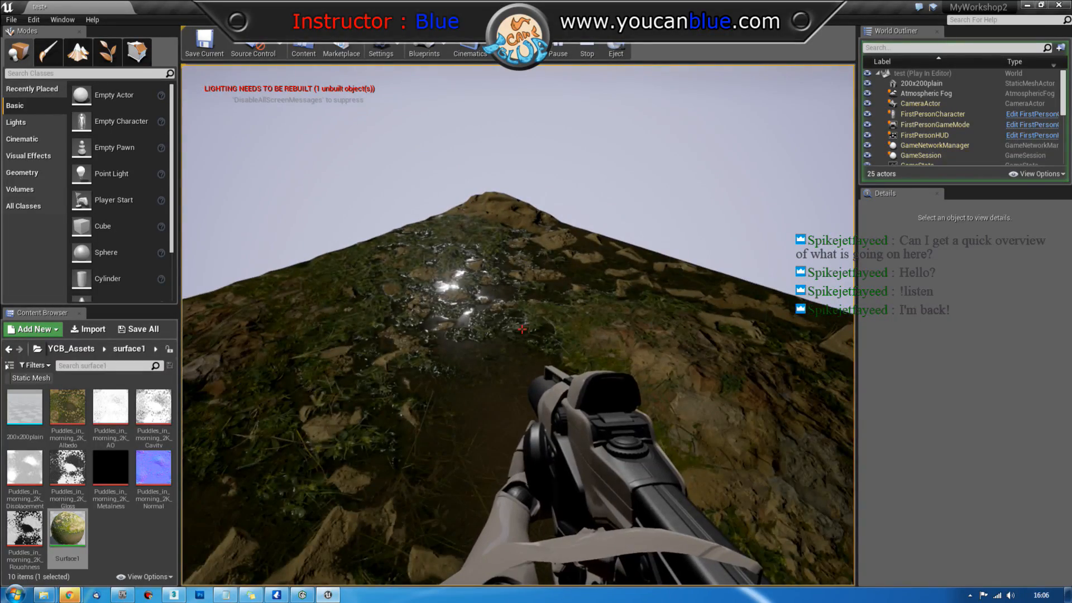
Step: Stop the play session and delete the 200x200plain mesh from the level
key("Escape")
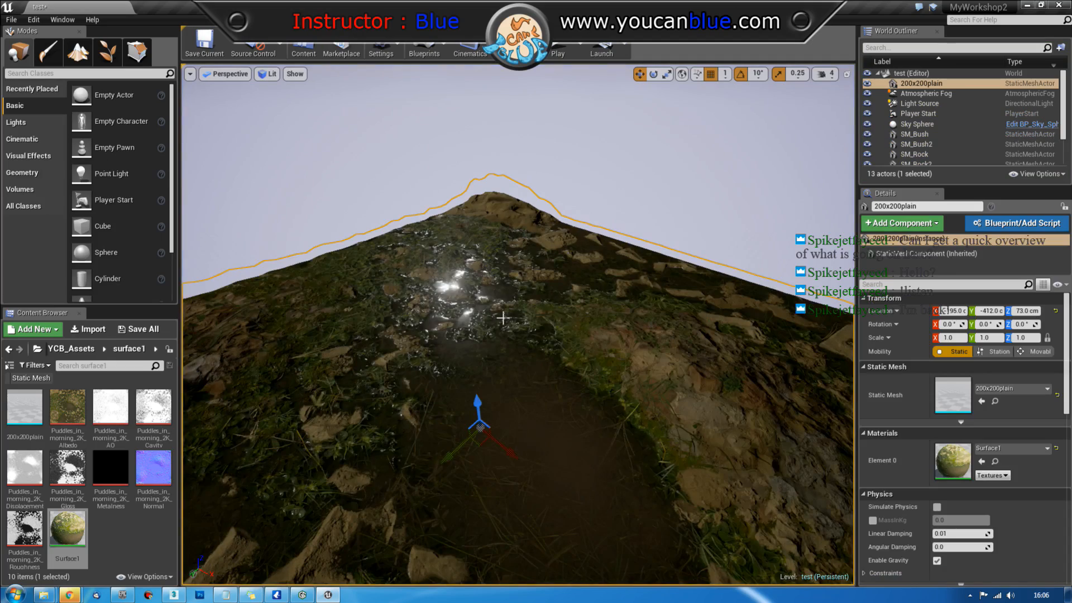
key("Delete")
right_click_drag(350, 330, 586, 353)
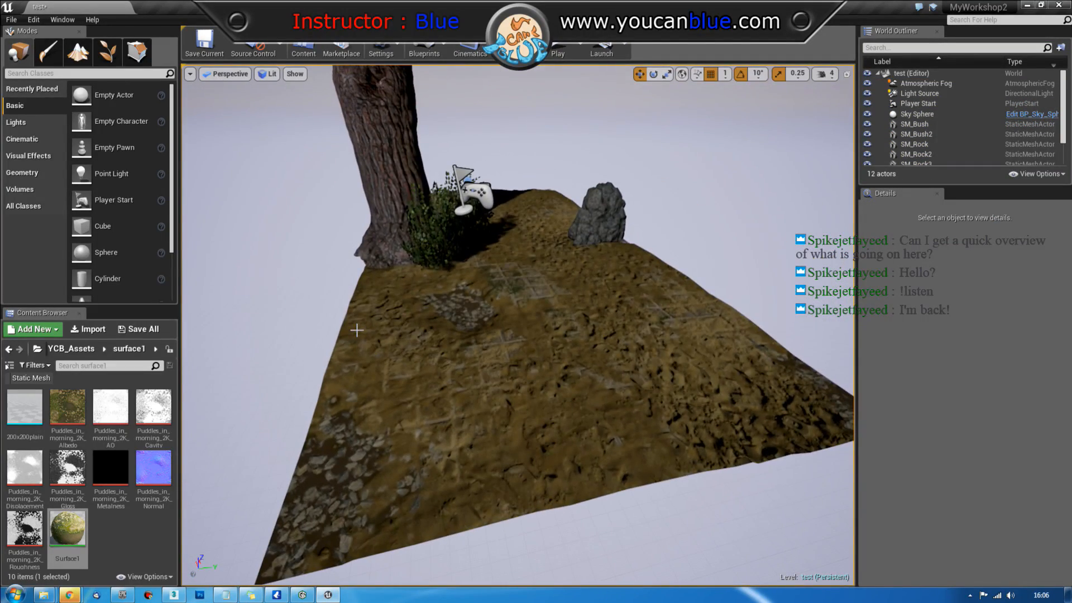